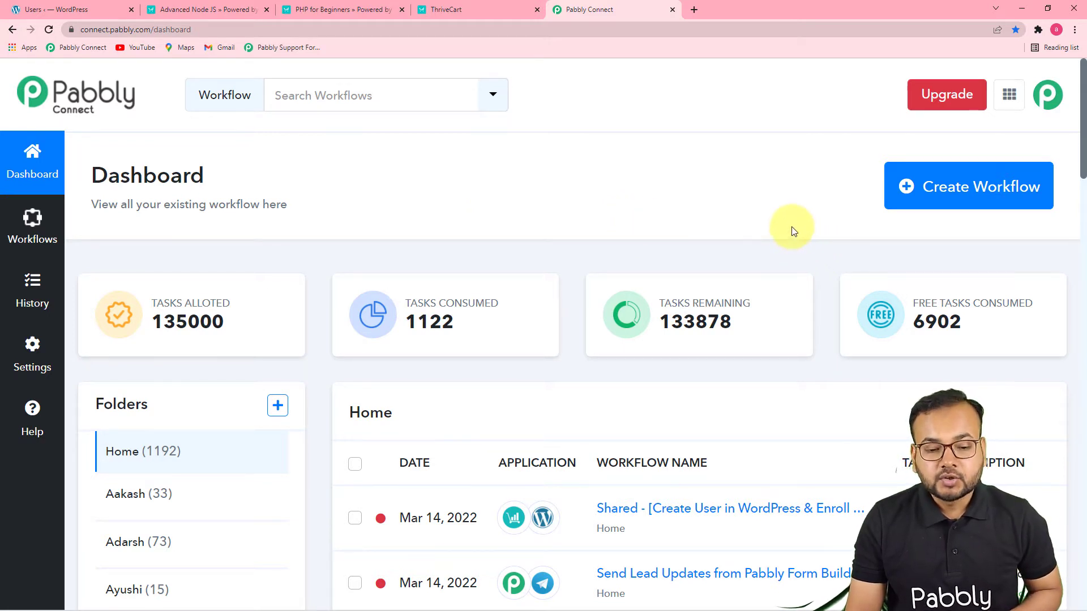
Create a workflow named "Create User in WordPress and Student in LearnDash on ThriveCart"
click(927, 189)
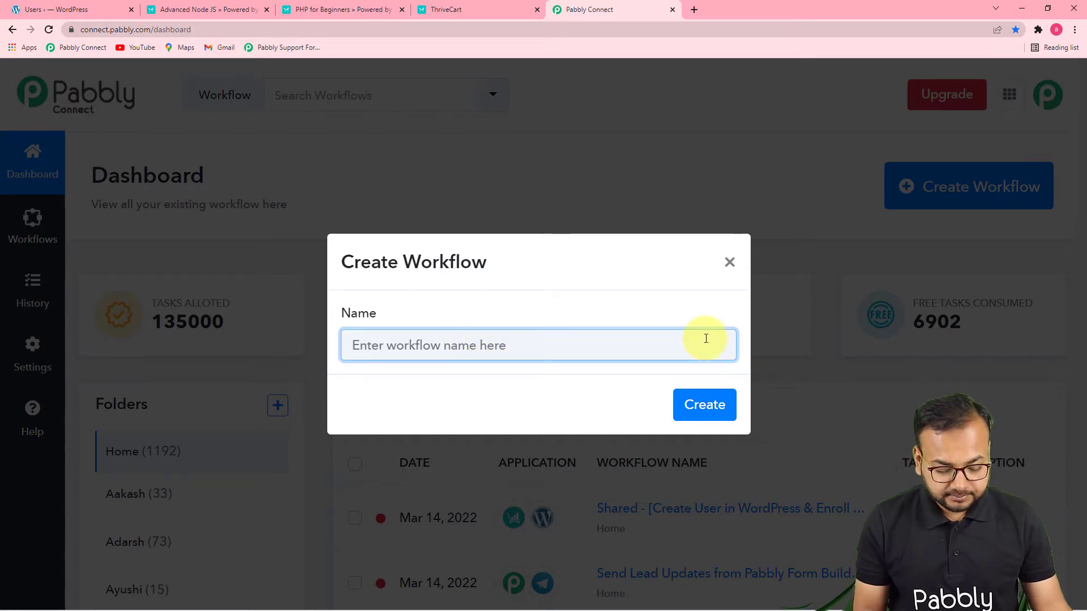
text(Create User in WordPress and Student in  LearnDash on ThriveCart)
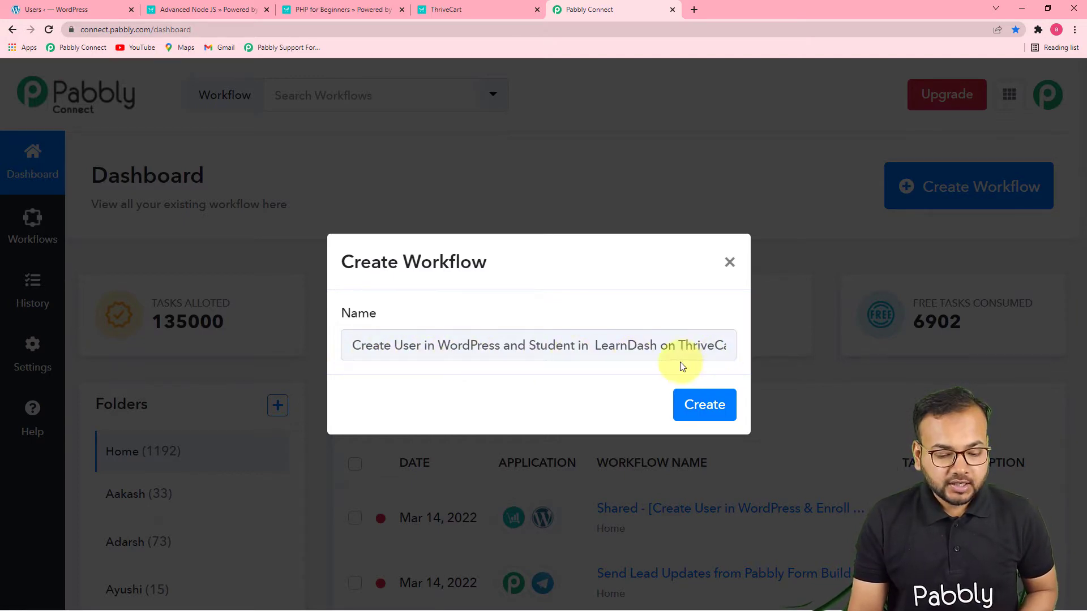
click(703, 405)
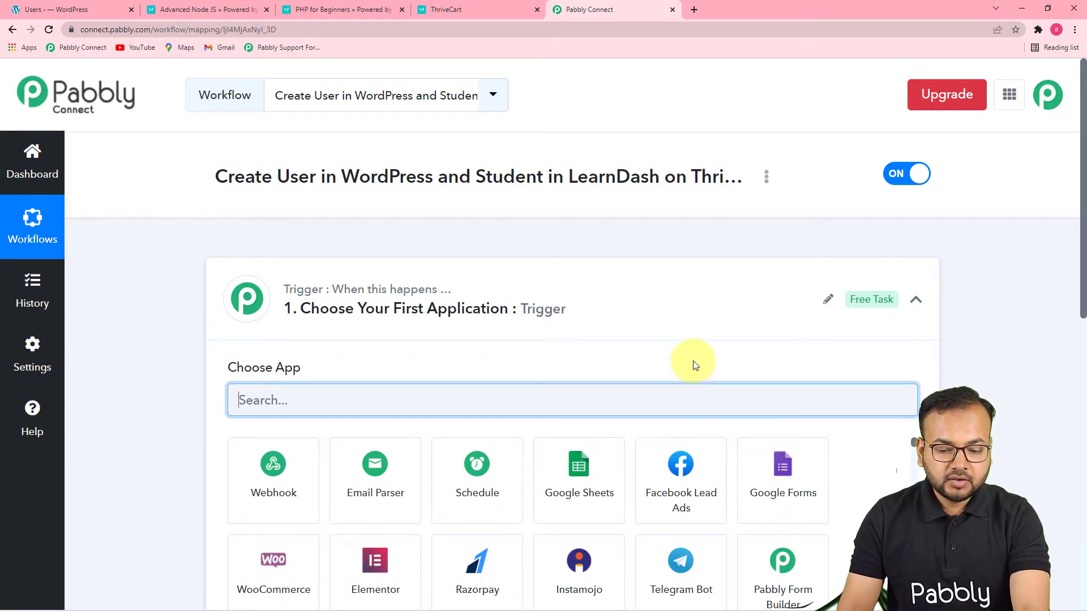
click(916, 299)
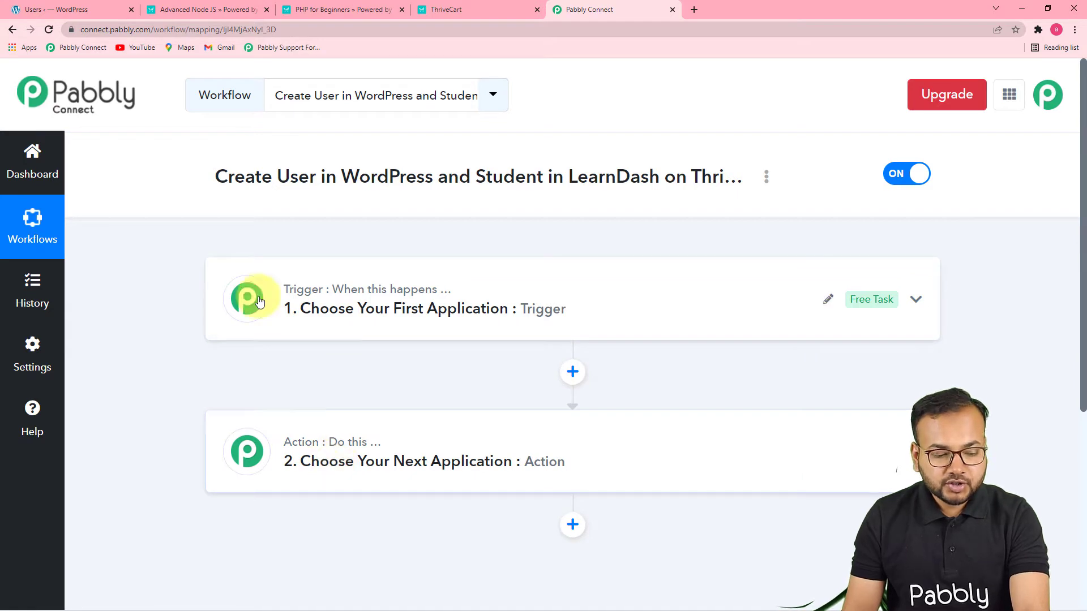
mouse_move(322, 450)
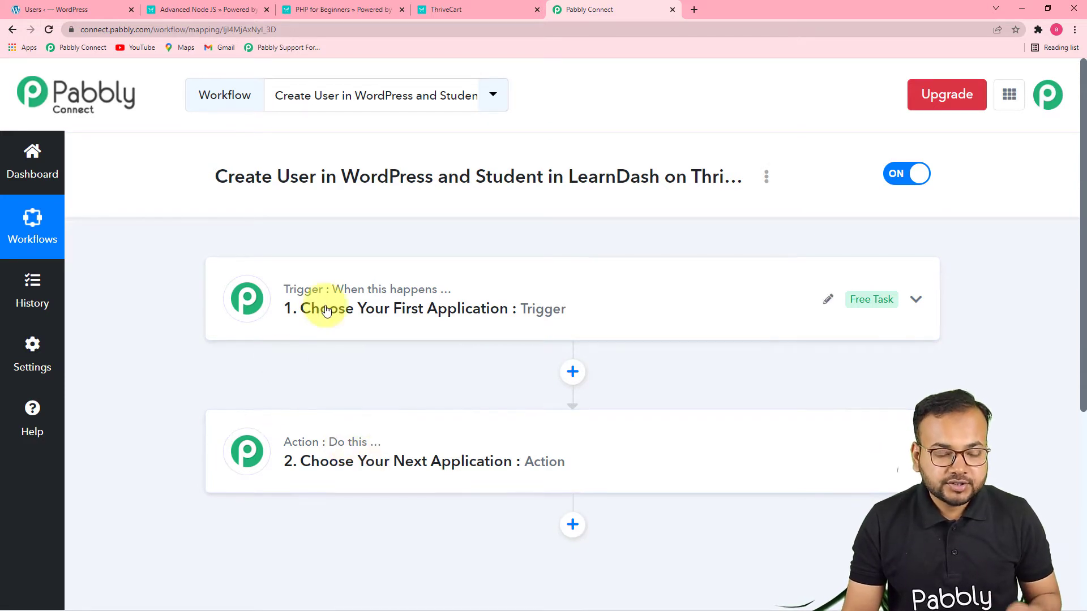
mouse_move(360, 300)
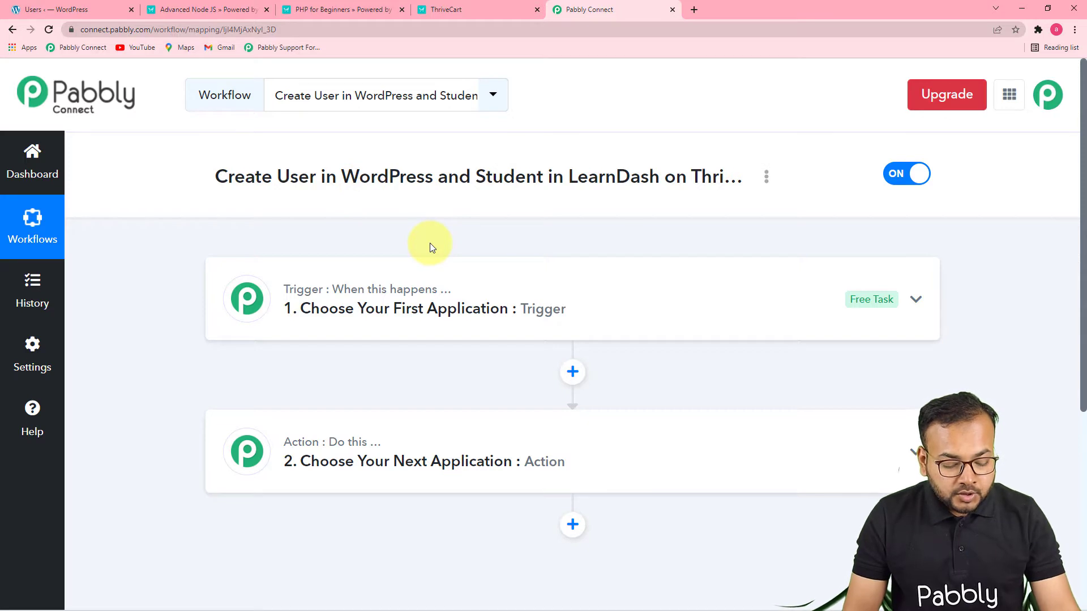
scroll(432, 245, down, 2)
click(460, 221)
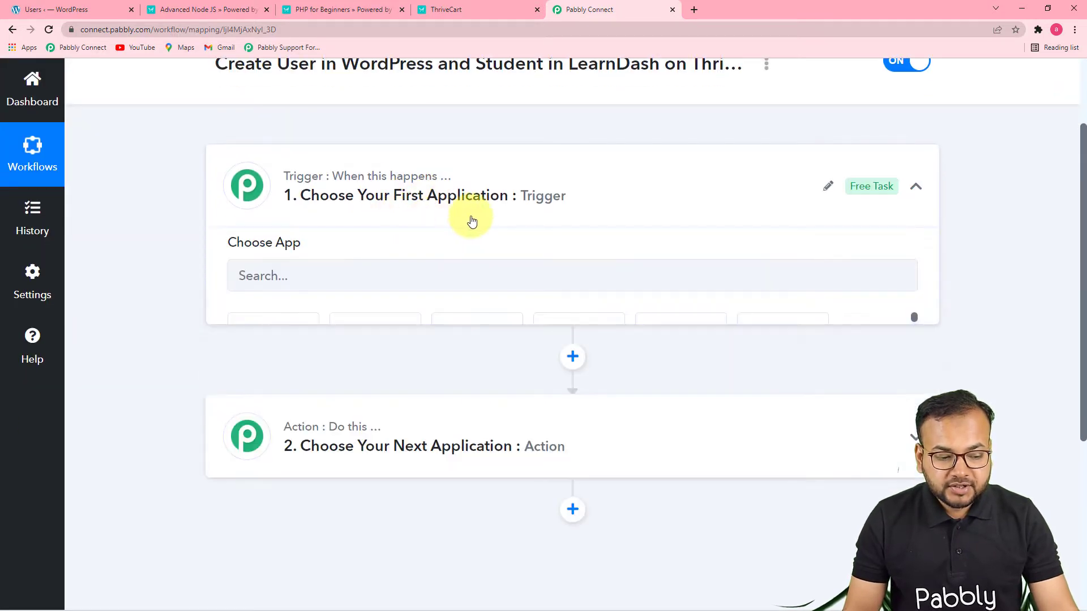
Set the trigger to ThriveCart's Product Purchase event and start adding a new ThriveCart connection for it
scroll(459, 221, down, 3)
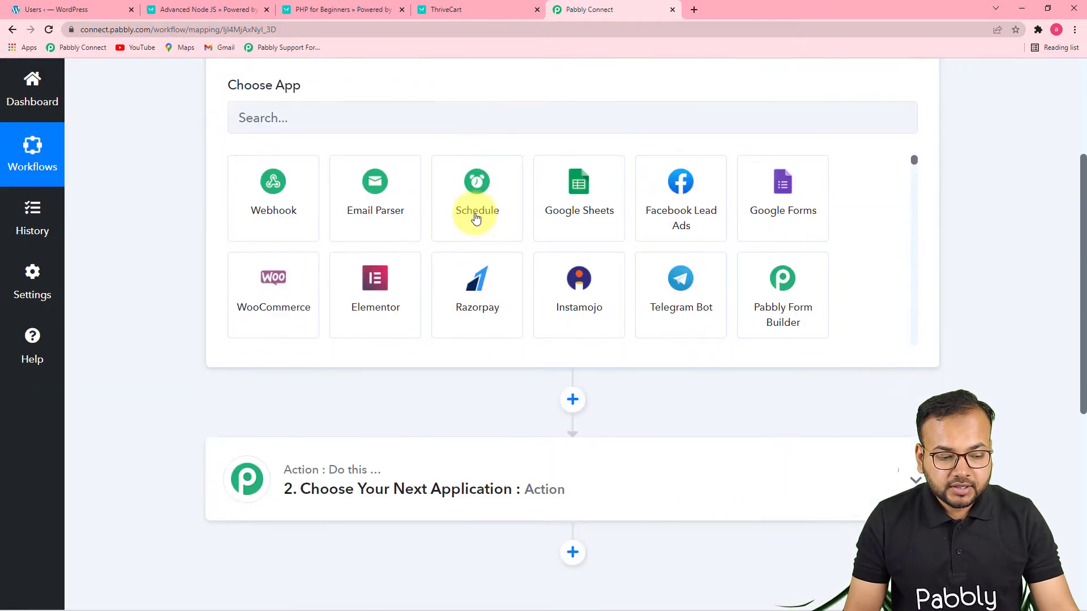
click(466, 124)
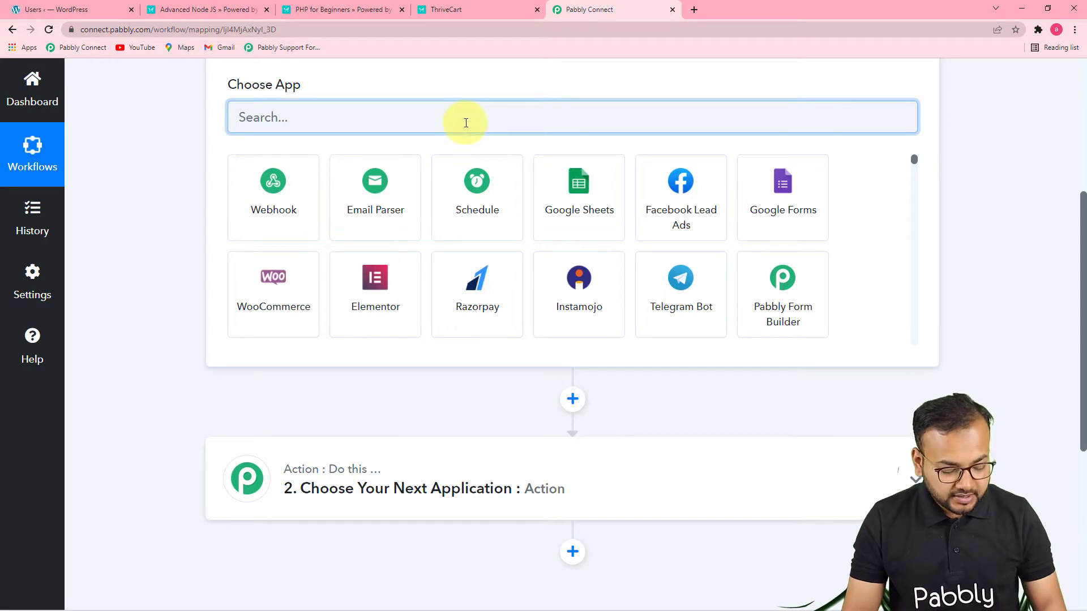
text(thri)
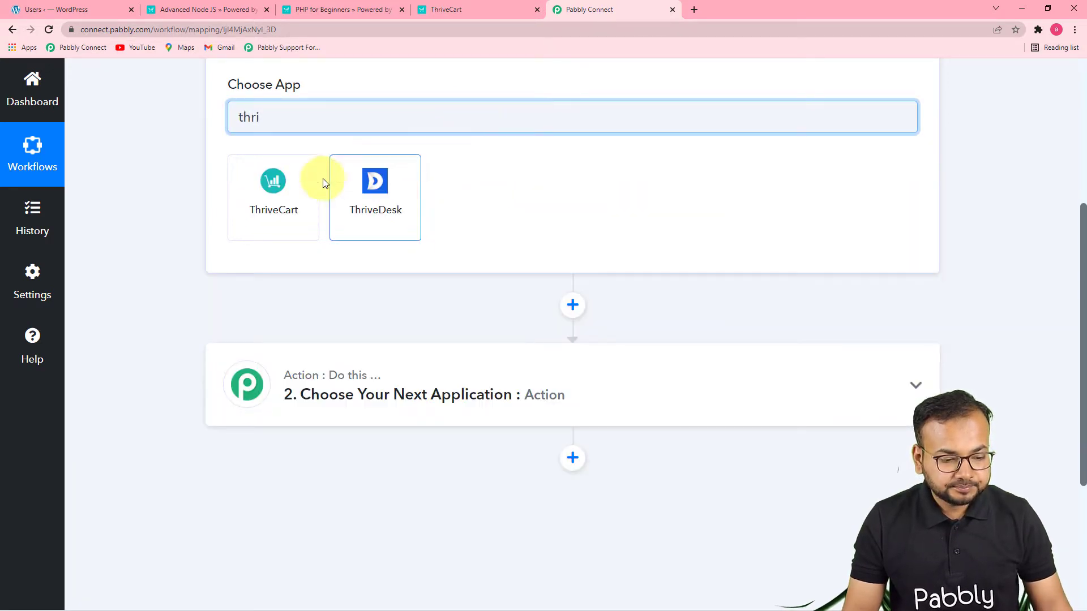
click(303, 198)
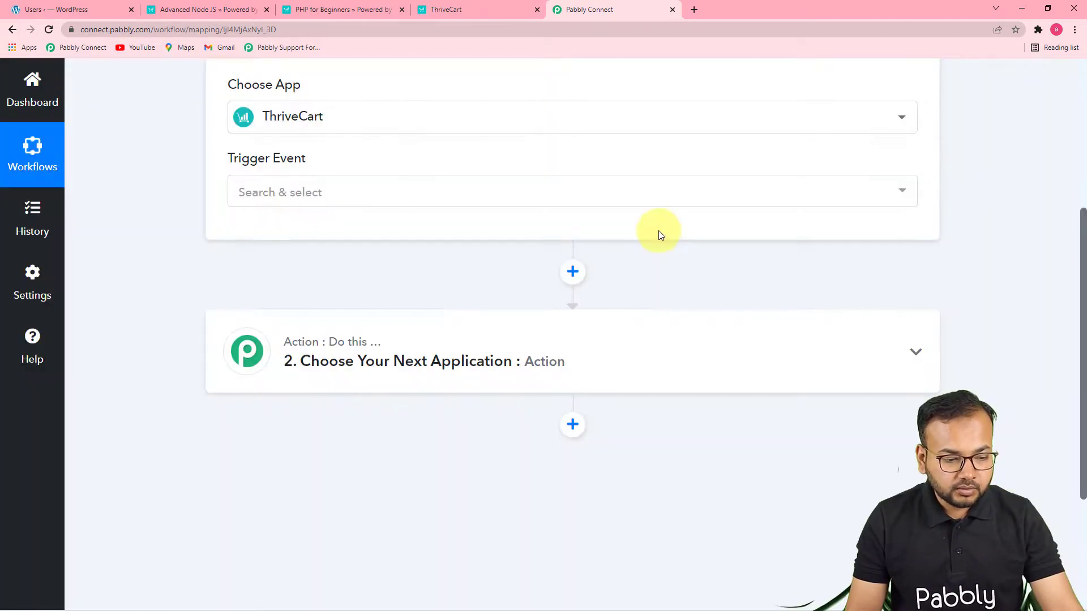
click(388, 208)
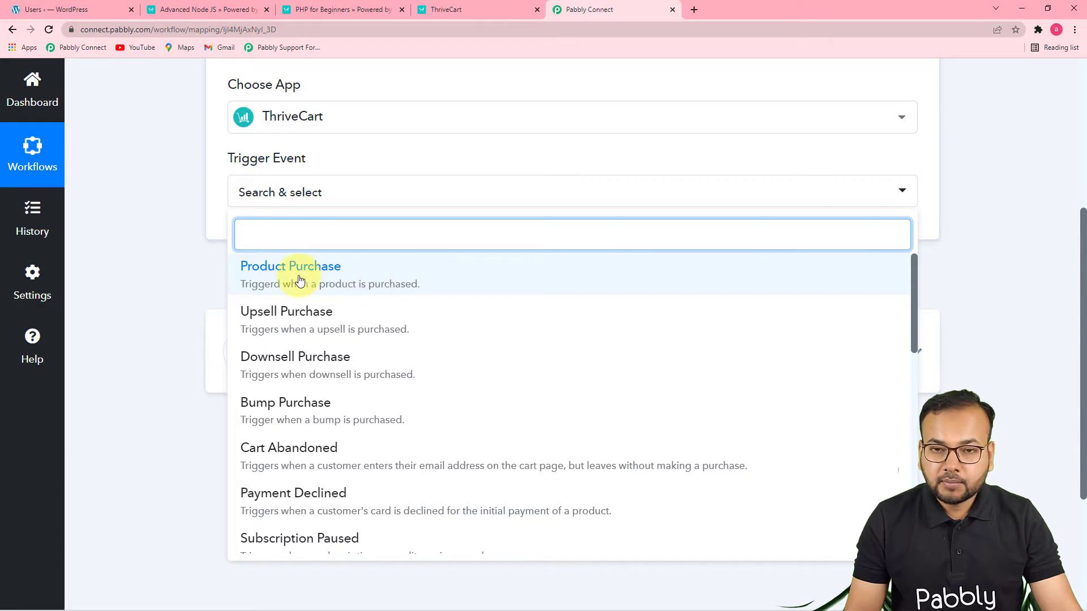
click(332, 287)
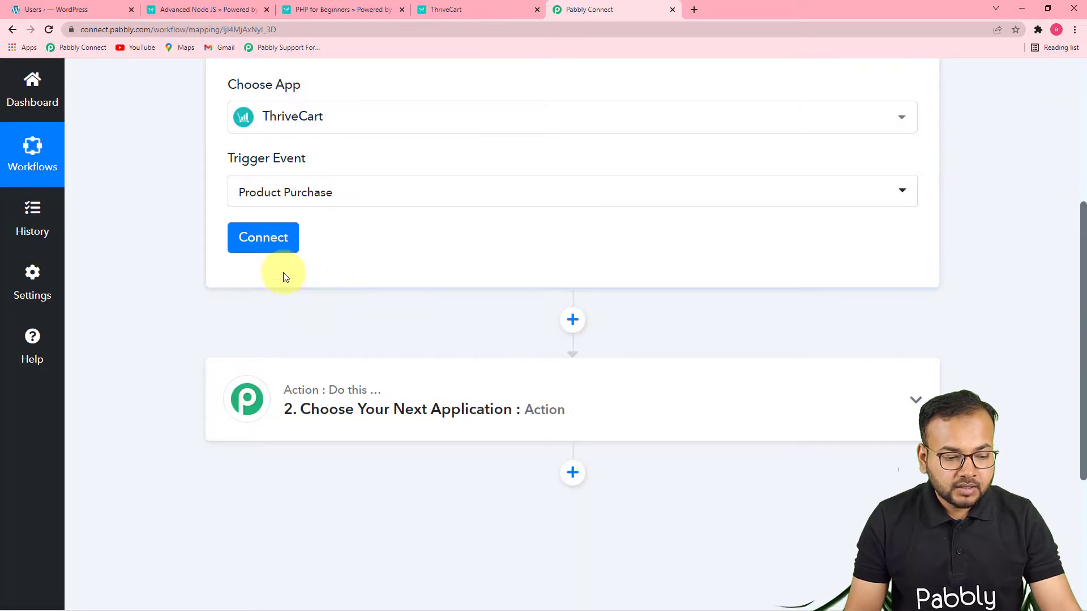
click(272, 242)
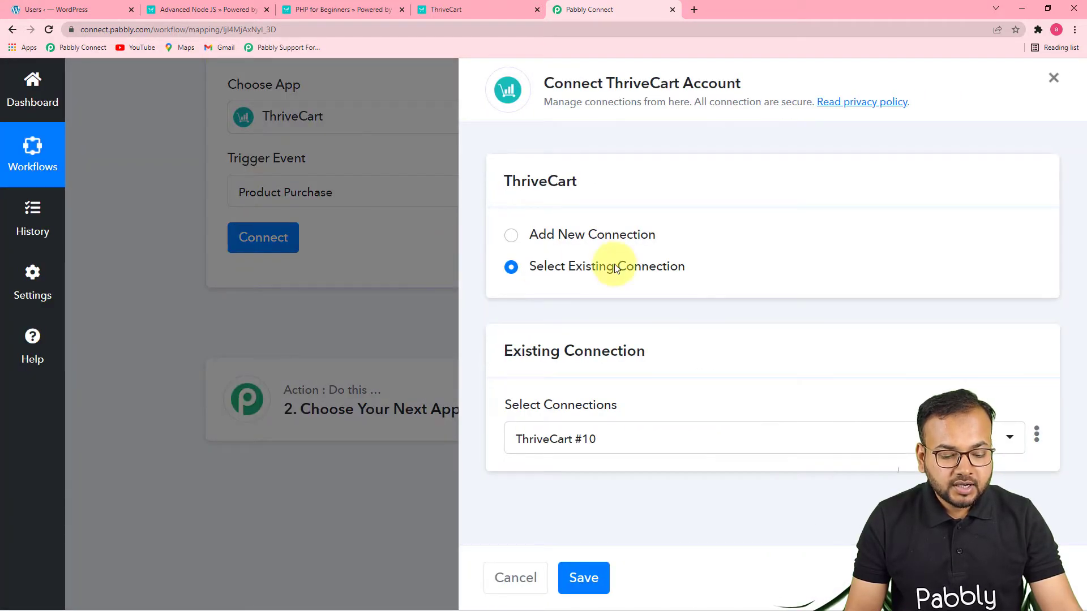
click(510, 235)
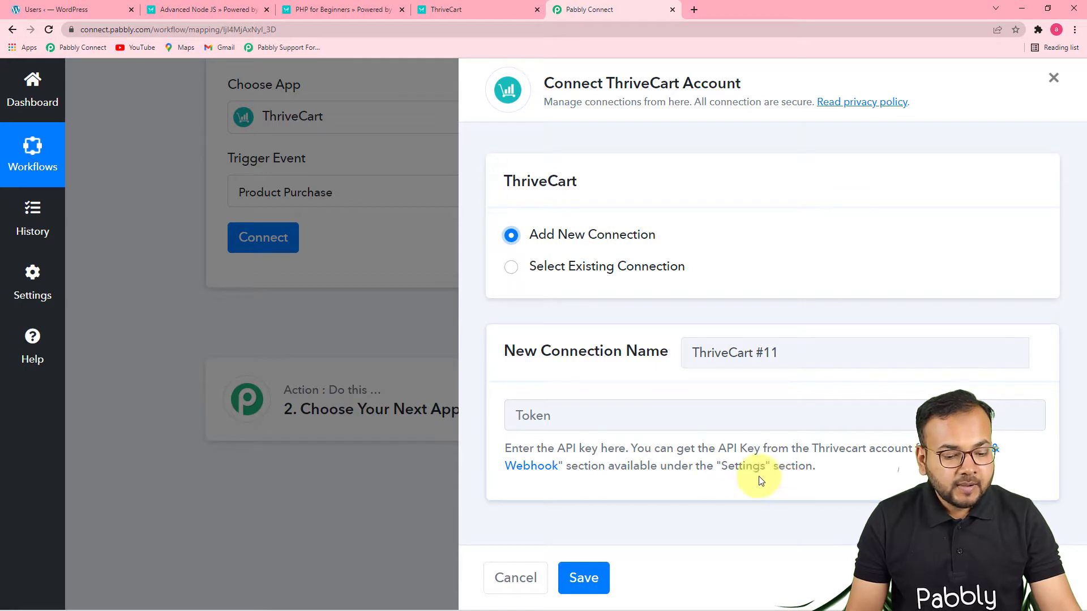
Switch to ThriveCart and open the API keys page in the account's API & webhooks settings
click(446, 9)
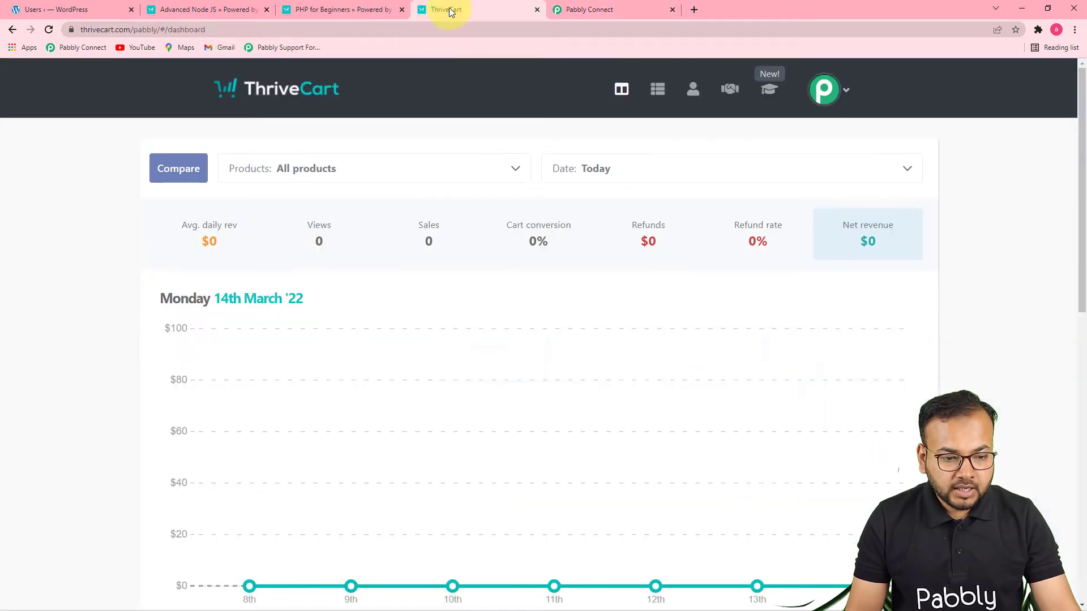
click(837, 103)
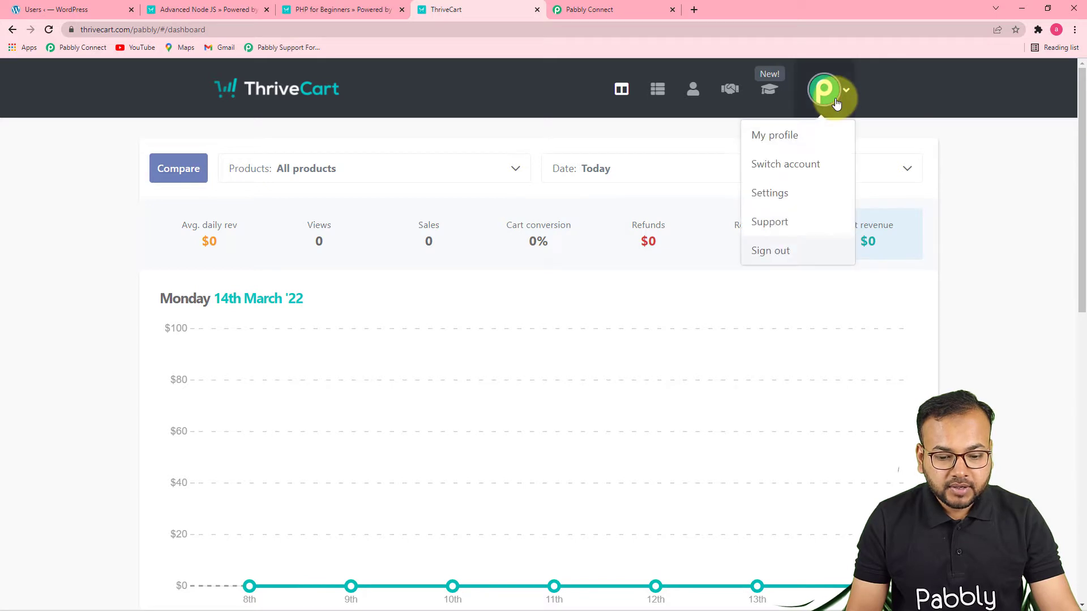
click(770, 193)
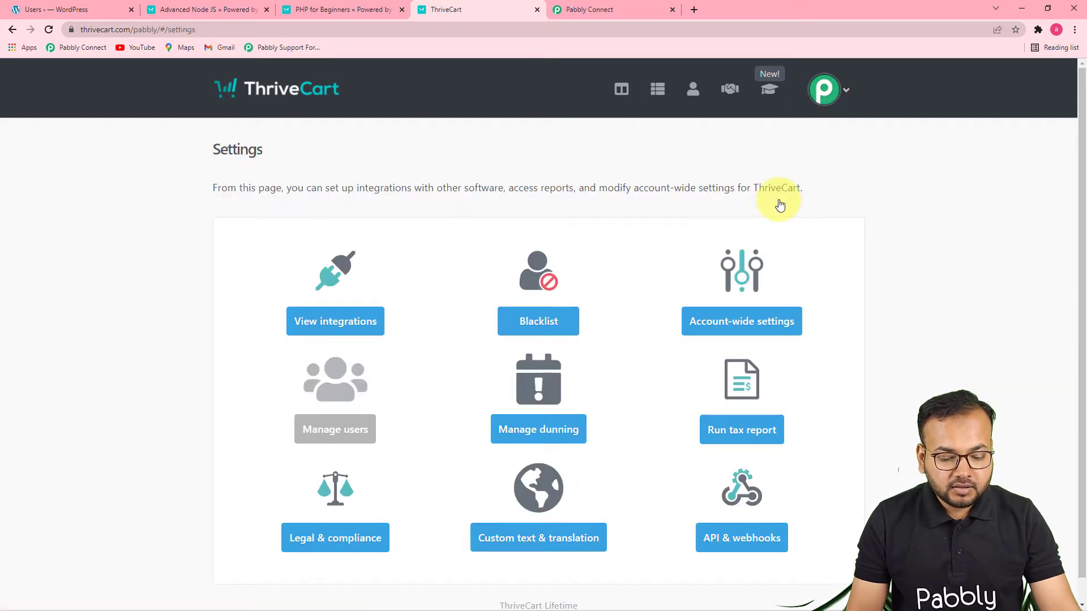
scroll(780, 205, down, 1)
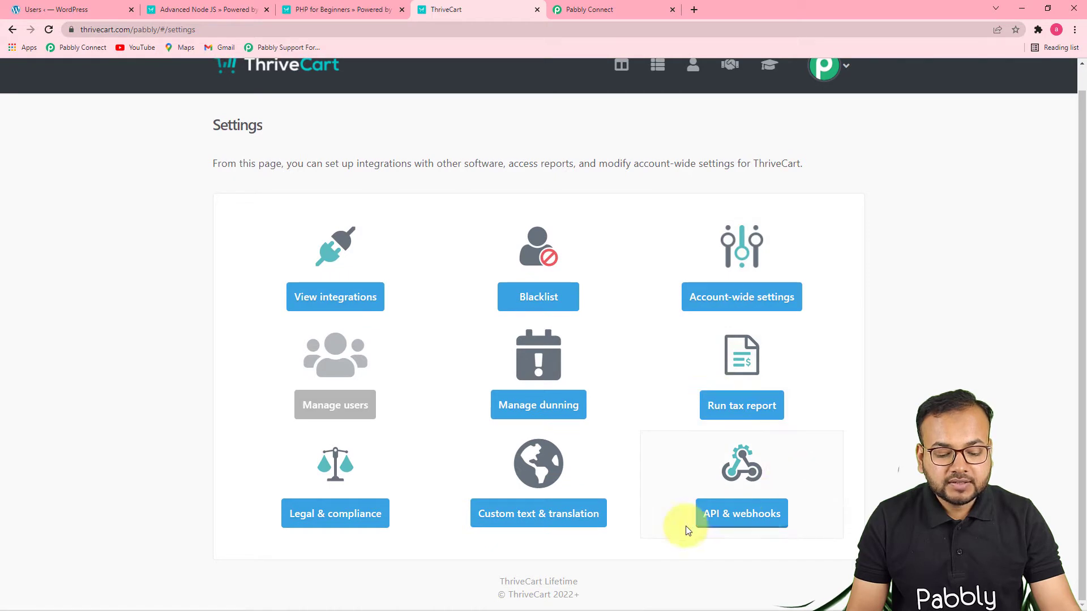
click(749, 514)
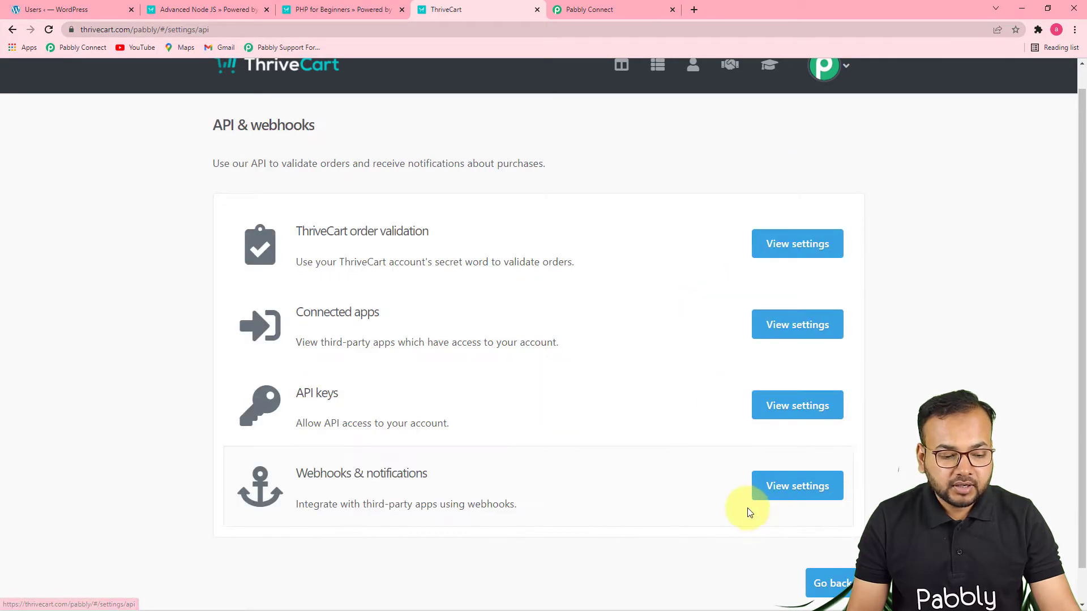
scroll(494, 328, down, 1)
scroll(493, 325, down, 1)
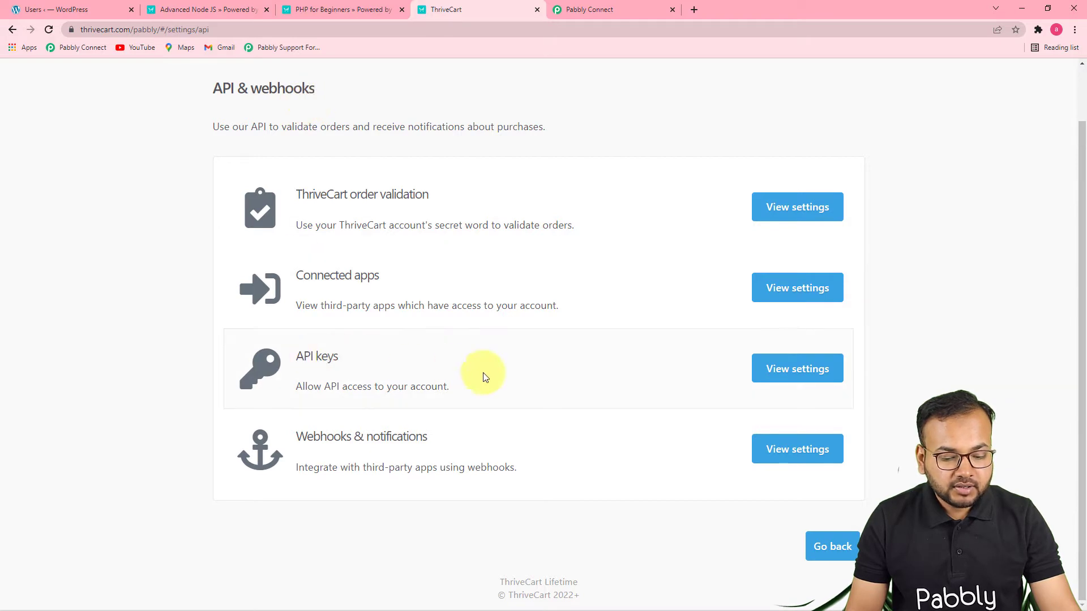
click(761, 379)
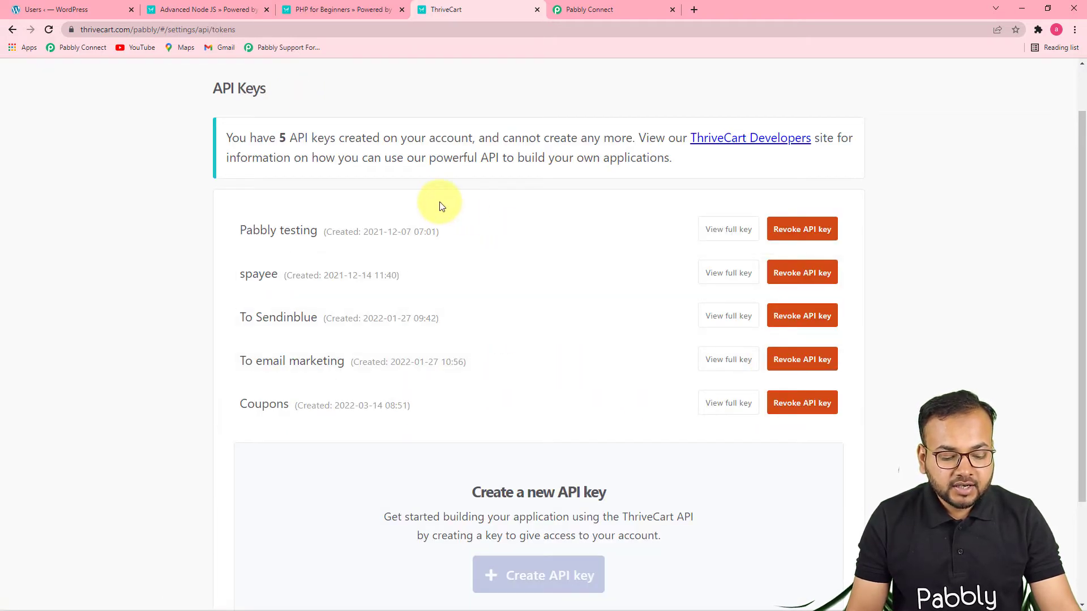
View the full "Pabbly testing" API key and copy it
scroll(440, 205, down, 2)
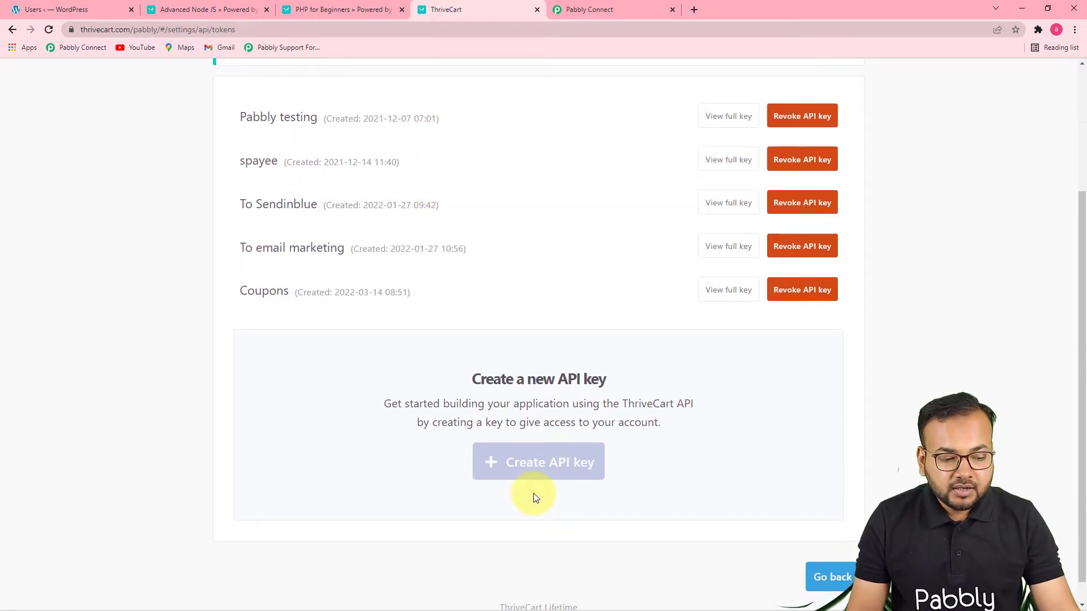
scroll(586, 390, up, 3)
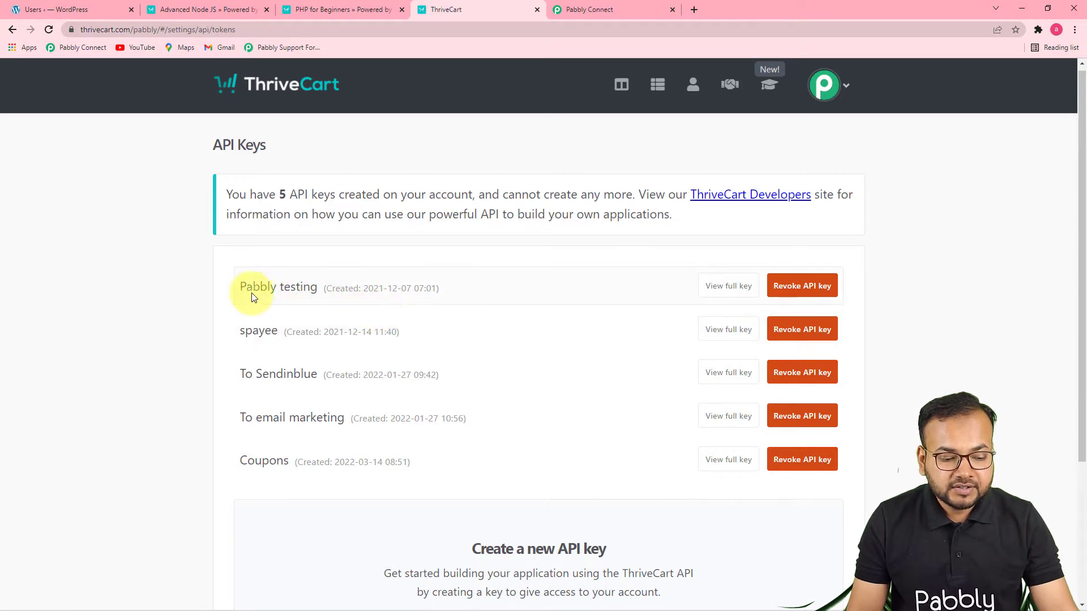
click(725, 287)
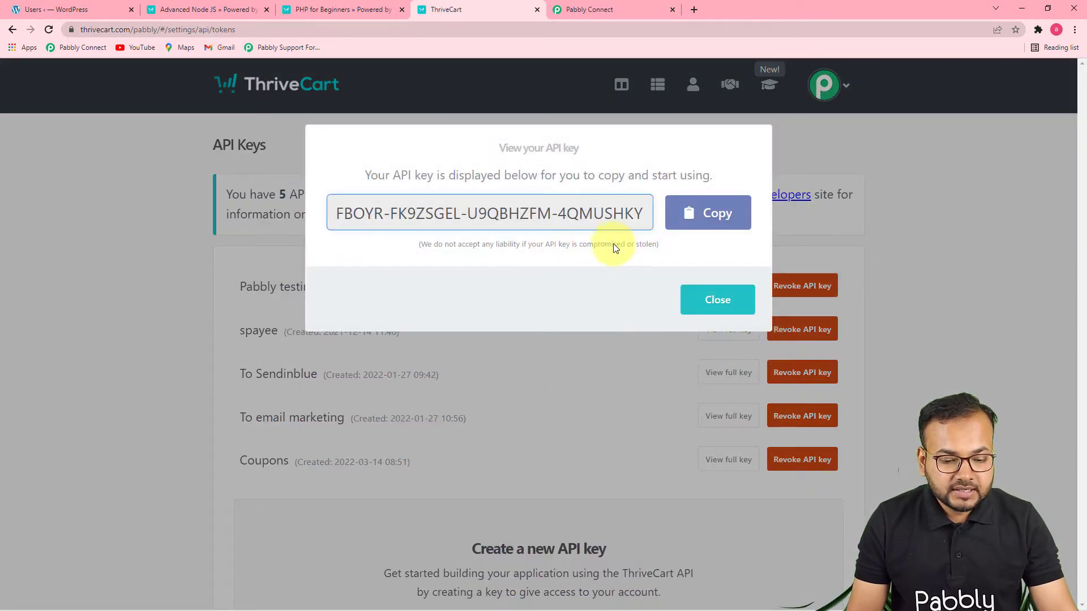
click(705, 217)
click(704, 217)
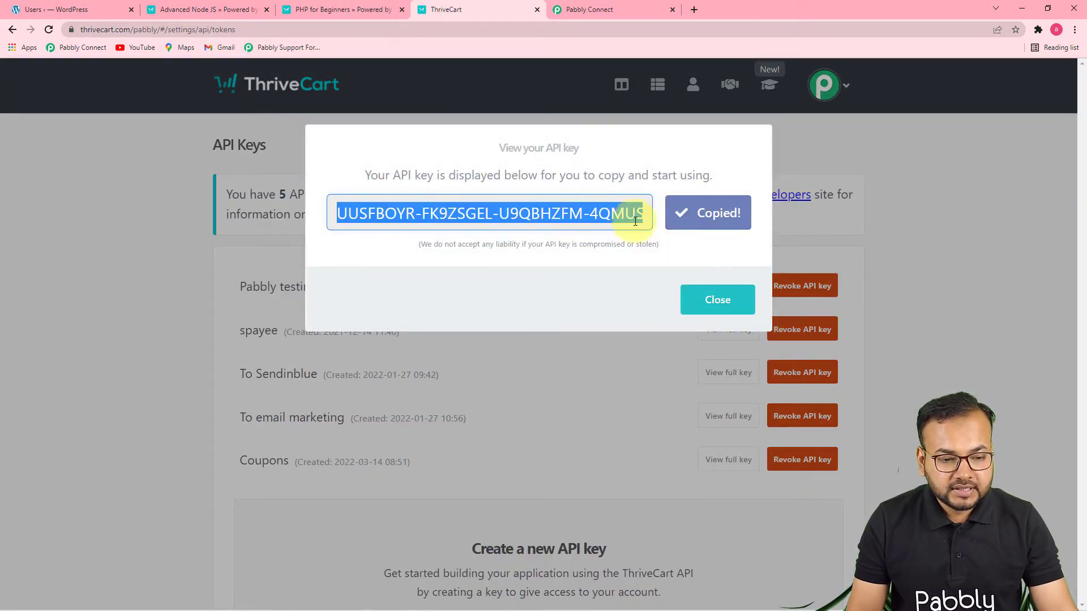
Back in Pabbly Connect, paste the copied API key as the new ThriveCart connection's token and save the connection
click(634, 11)
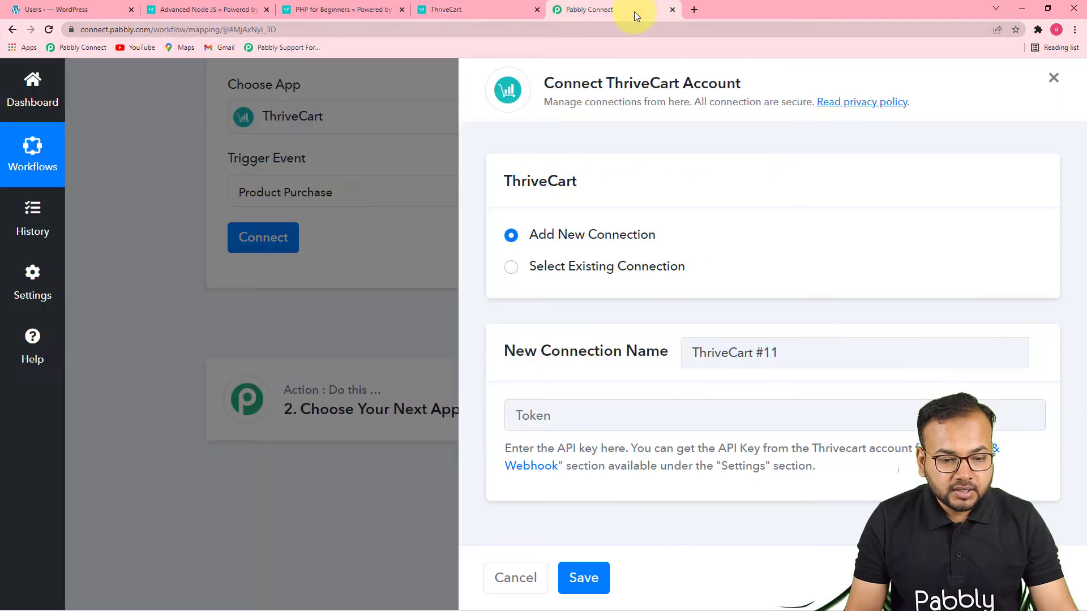
right_click(530, 410)
click(563, 318)
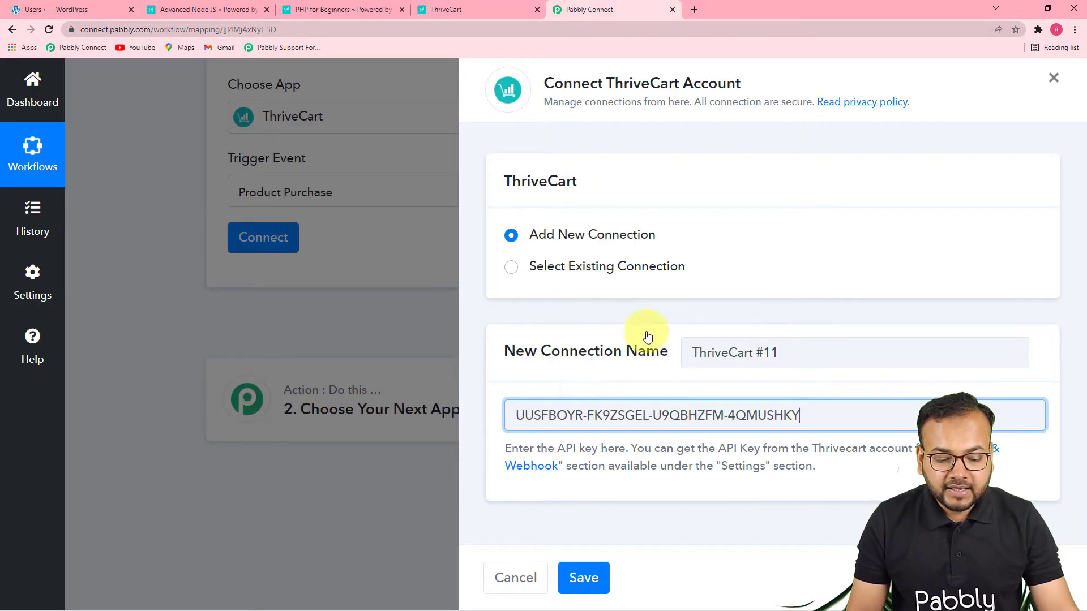
click(581, 578)
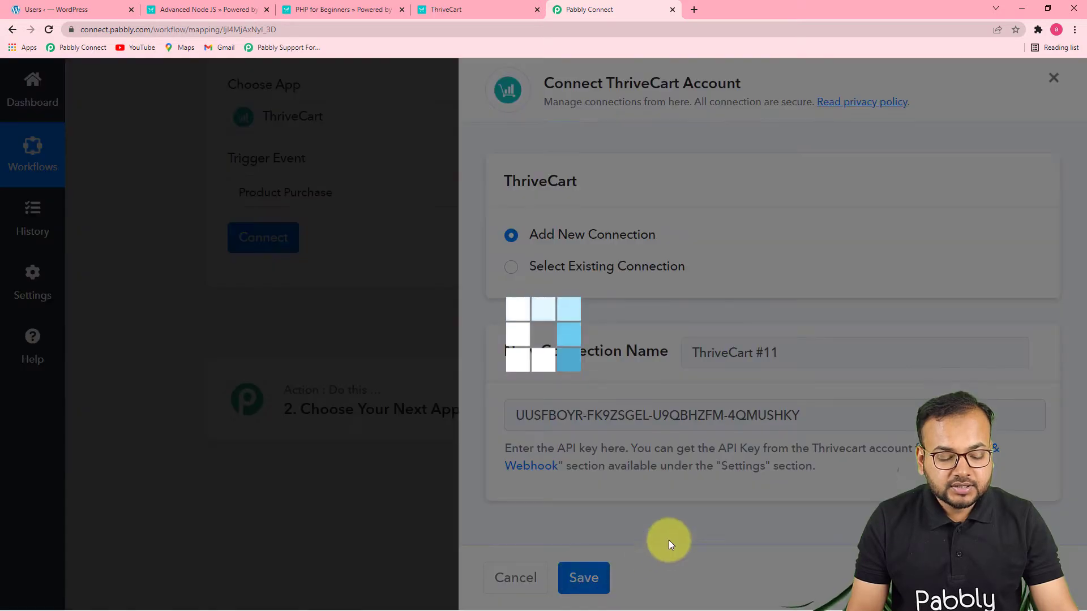
Open the trigger's product list, and review the Advanced Node JS and PHP for Beginners checkout pages
scroll(415, 441, down, 2)
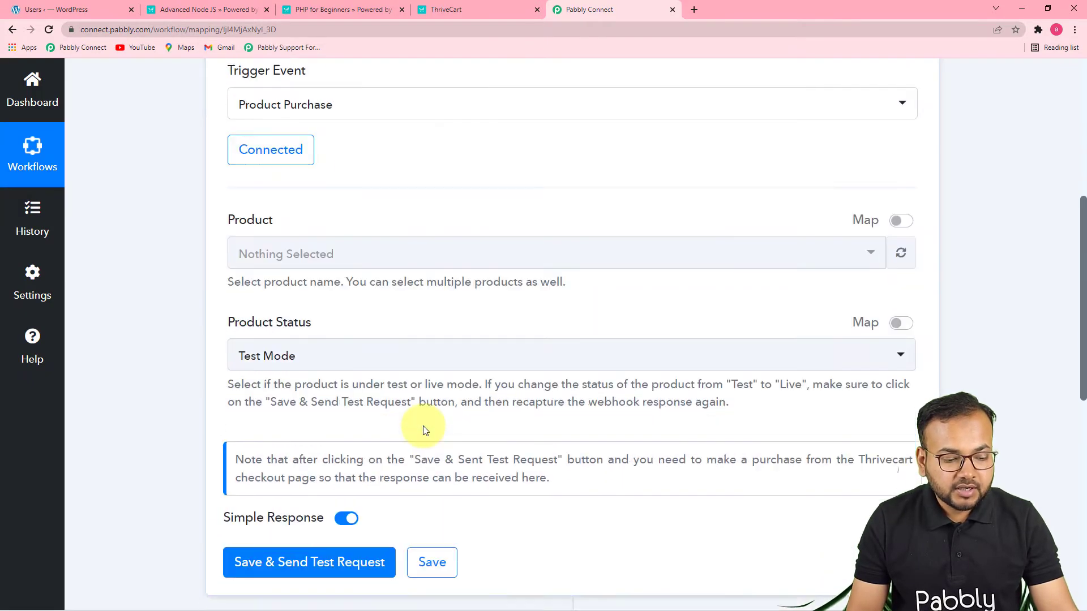
click(644, 240)
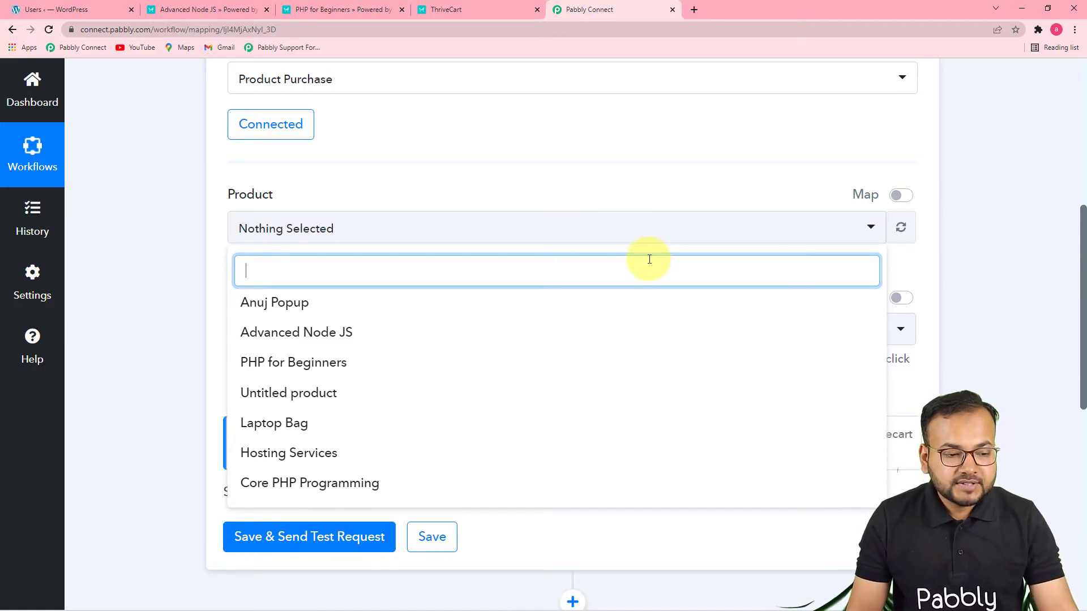
click(222, 11)
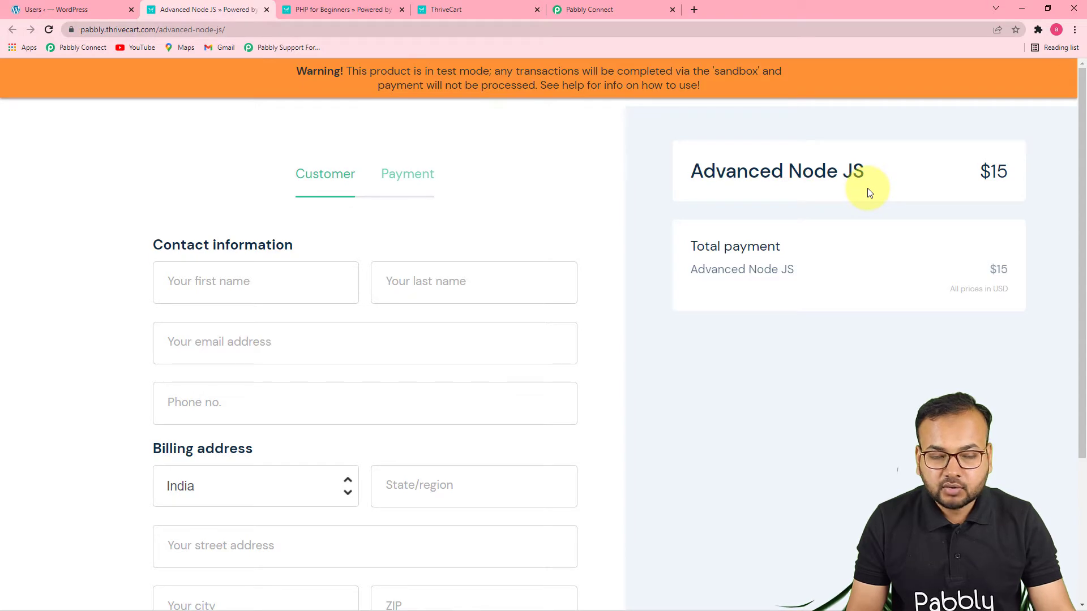
click(339, 9)
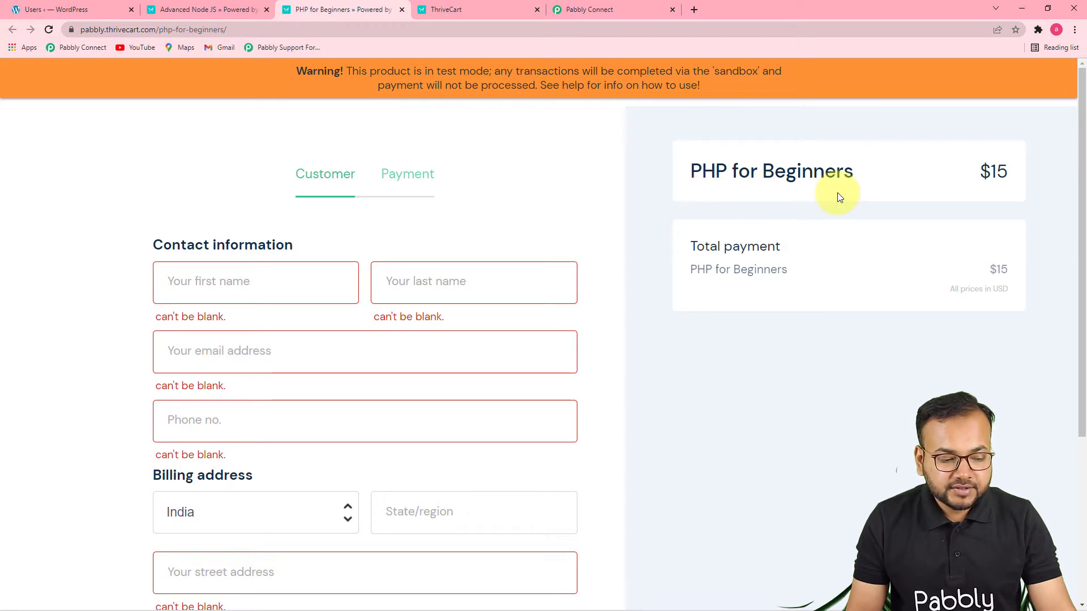
scroll(721, 447, down, 4)
scroll(725, 450, up, 4)
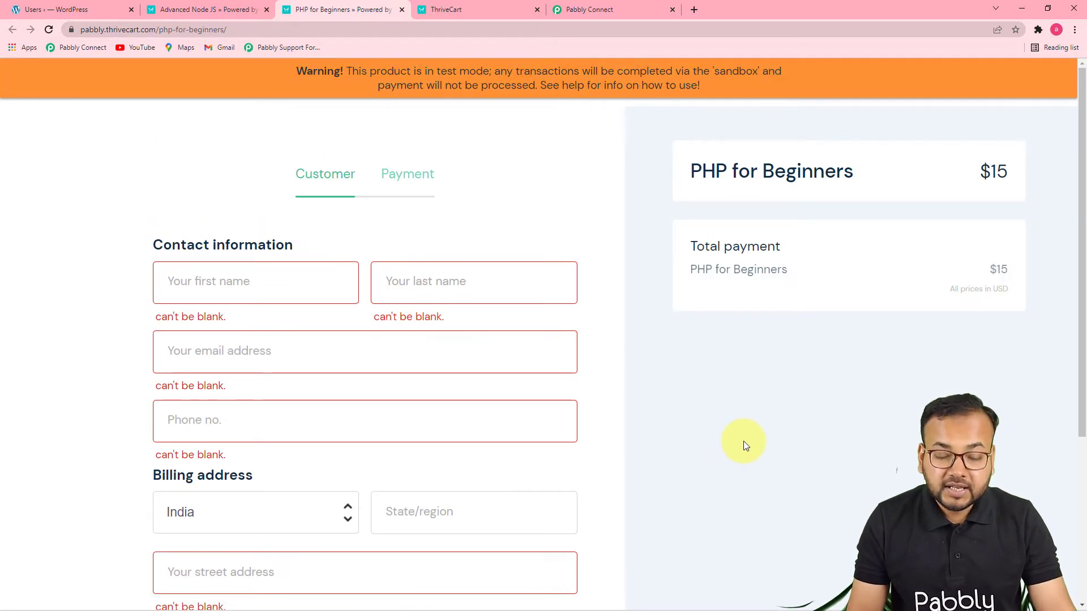
Back in Pabbly Connect, add Advanced Node JS to the trigger's selected products alongside PHP for Beginners
click(488, 8)
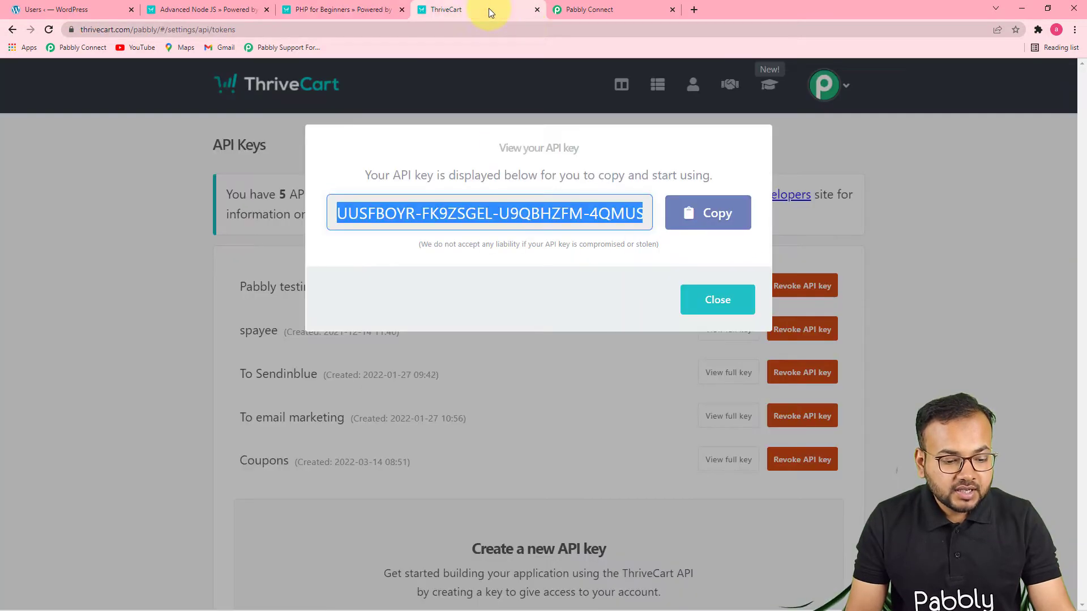
click(617, 5)
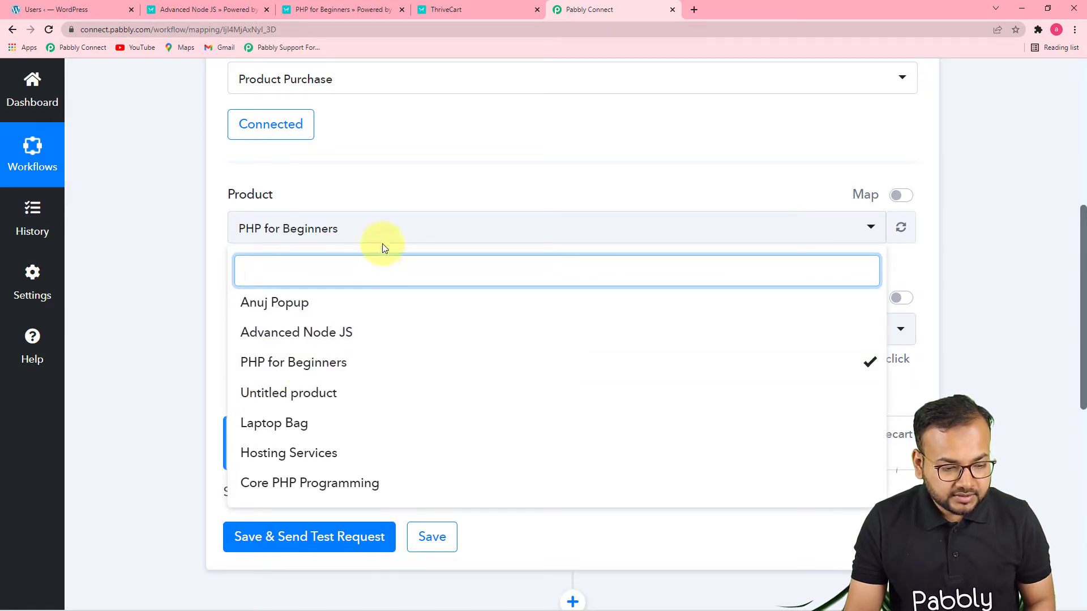
click(376, 229)
click(340, 232)
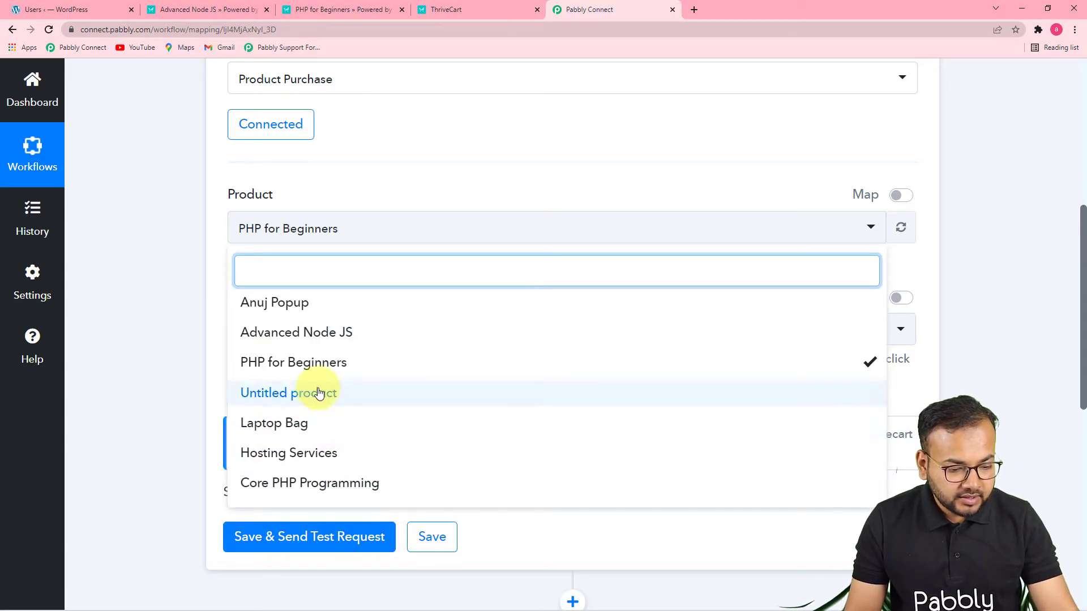
click(328, 337)
click(179, 277)
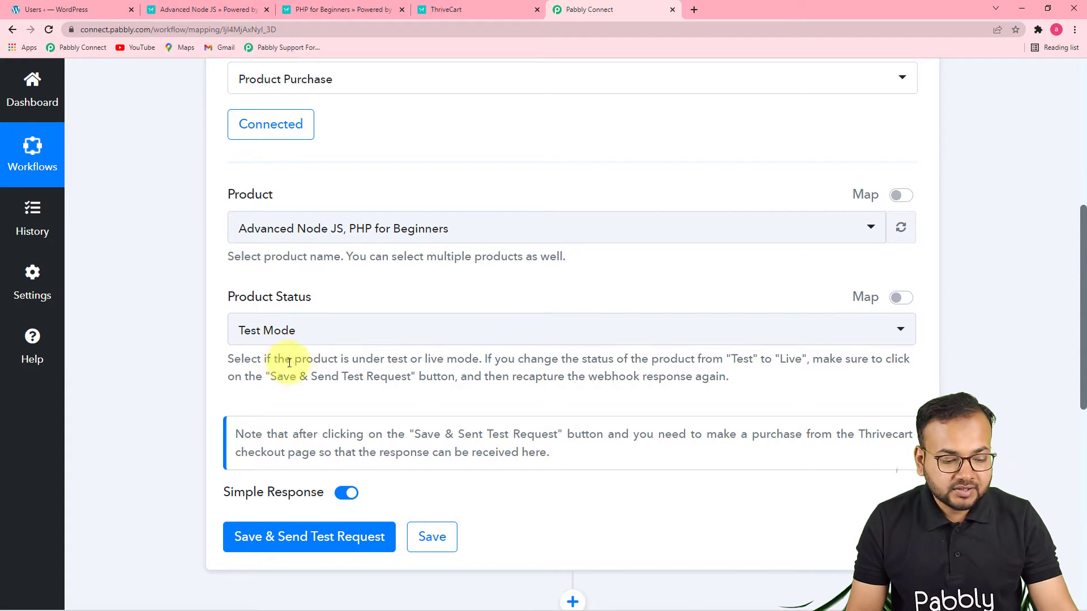
Save the ThriveCart trigger and send a test request so it waits for a webhook response
scroll(377, 378, down, 1)
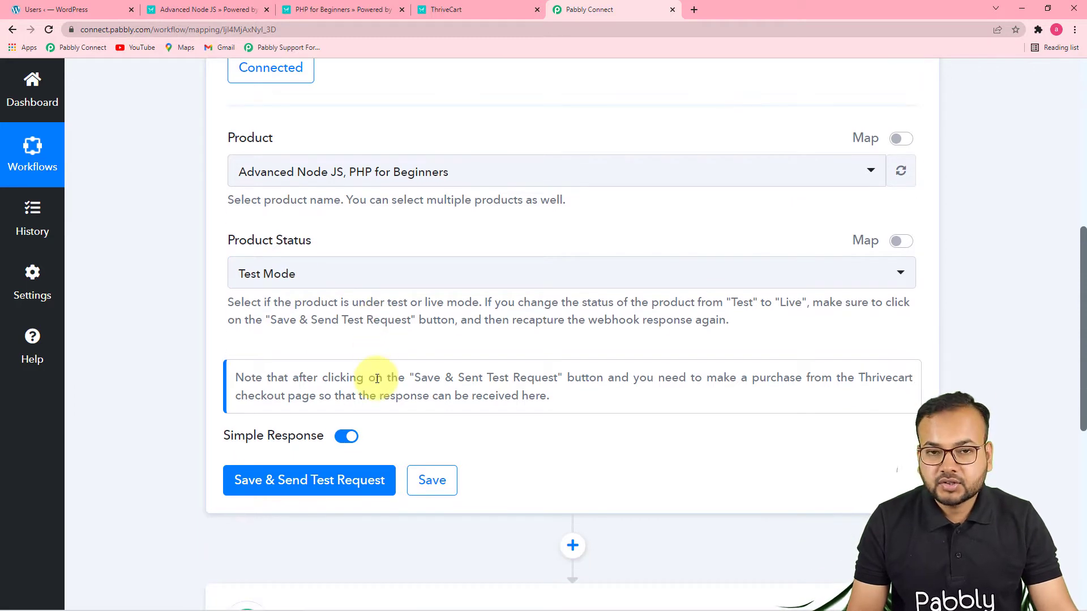
scroll(377, 379, down, 2)
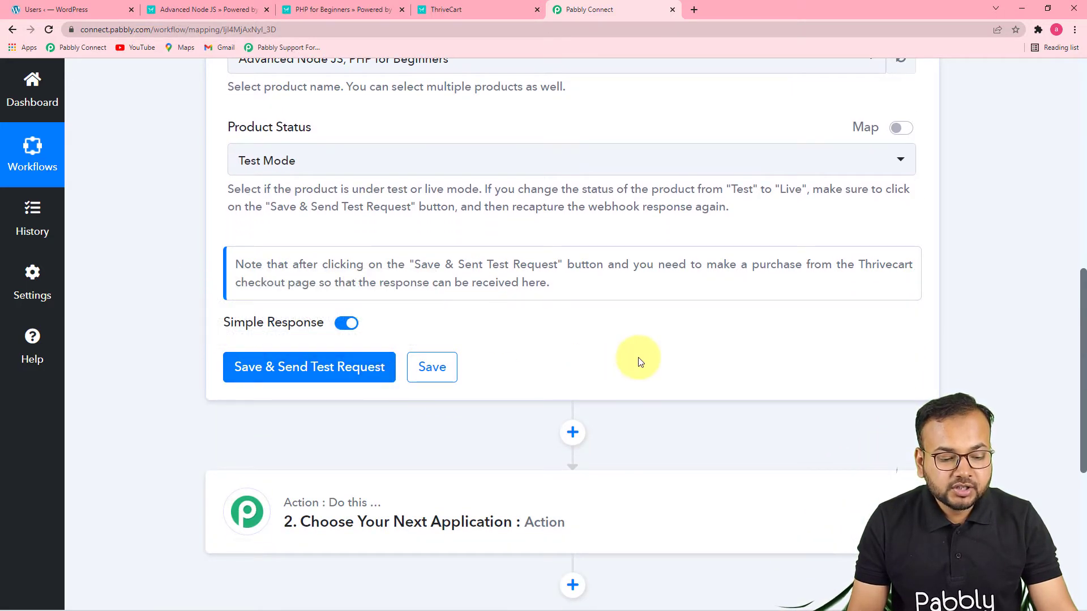
click(313, 377)
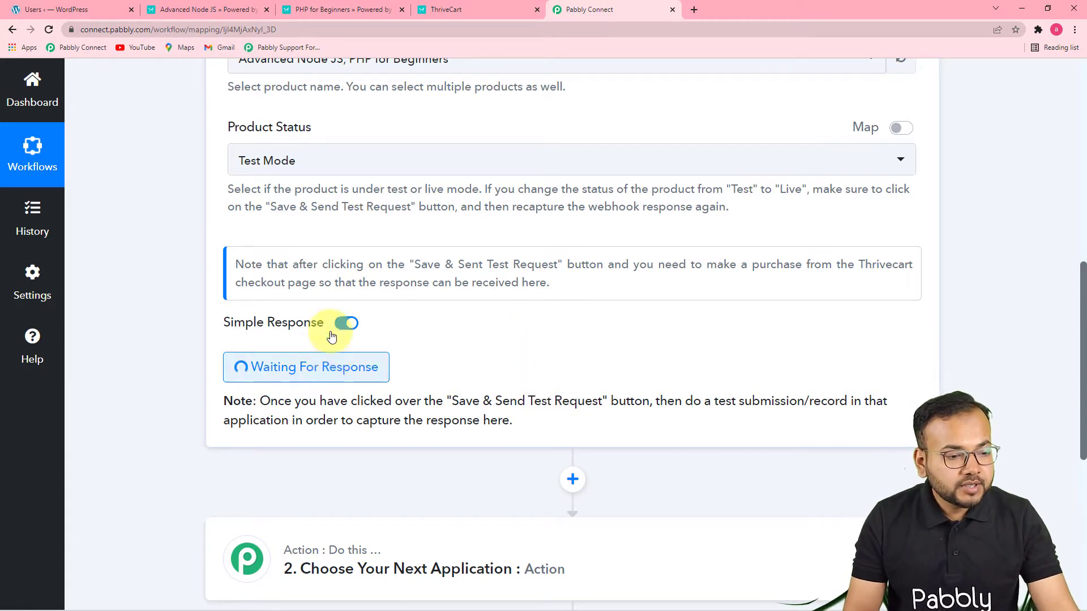
On the Advanced Node JS checkout page, fill in the customer's name, email, phone and billing address, and continue to payment
click(204, 10)
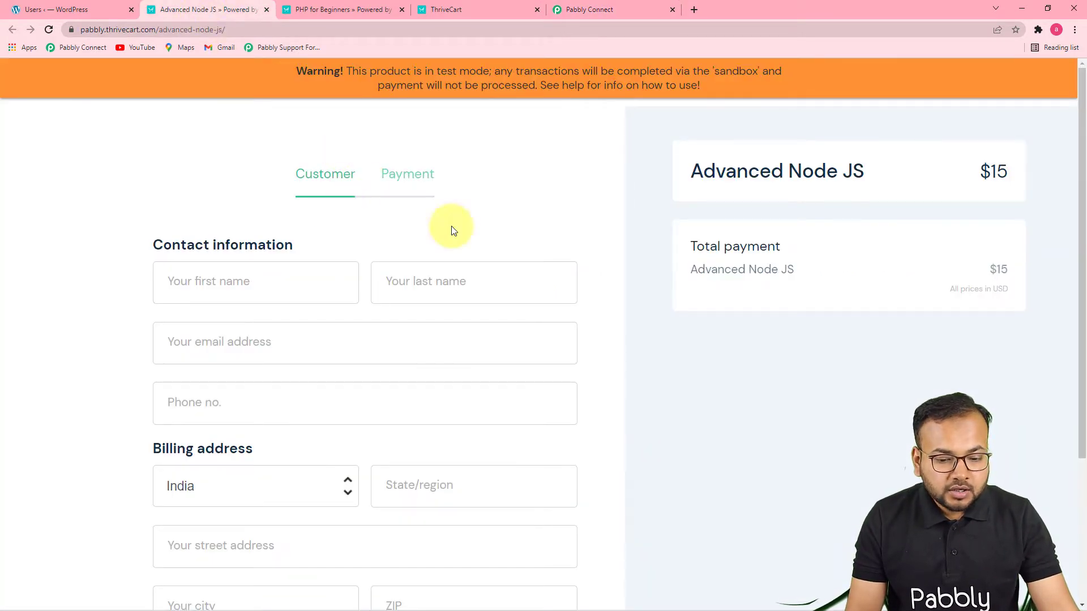
scroll(606, 249, down, 3)
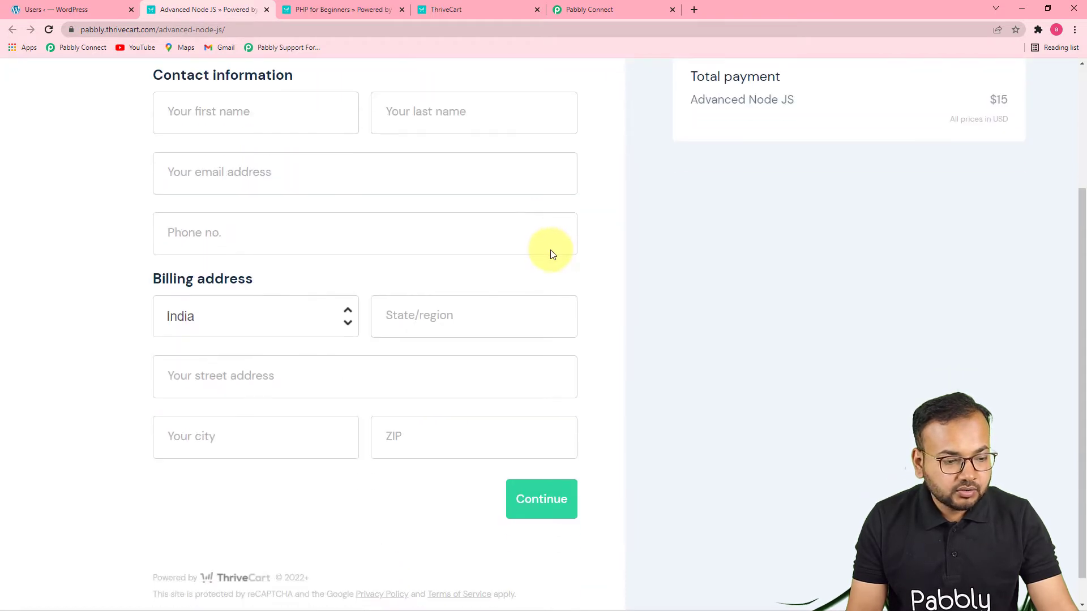
click(259, 136)
click(226, 153)
click(404, 123)
click(399, 151)
click(260, 174)
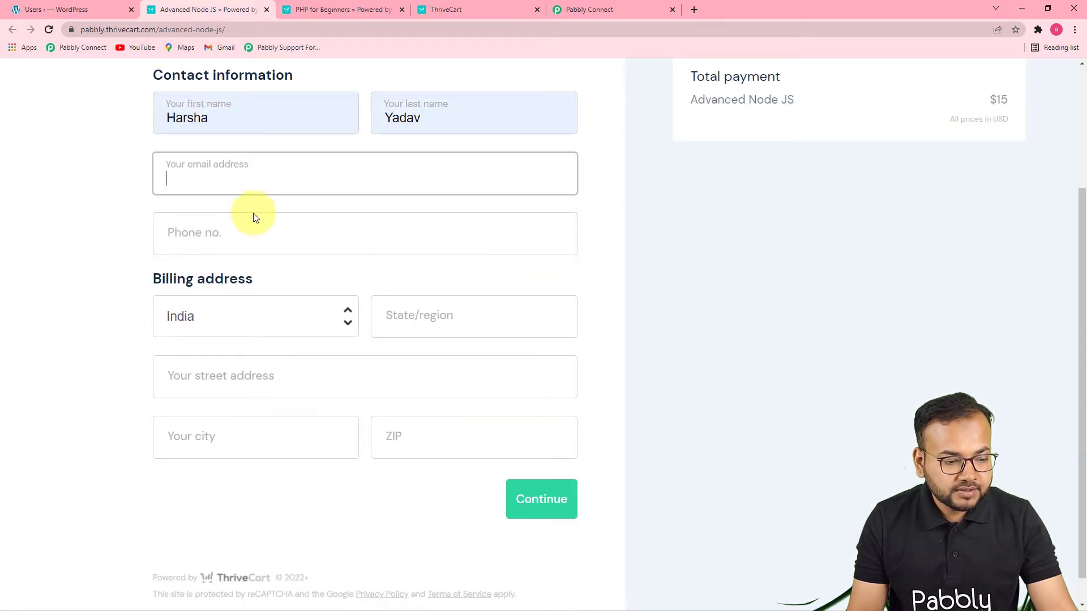
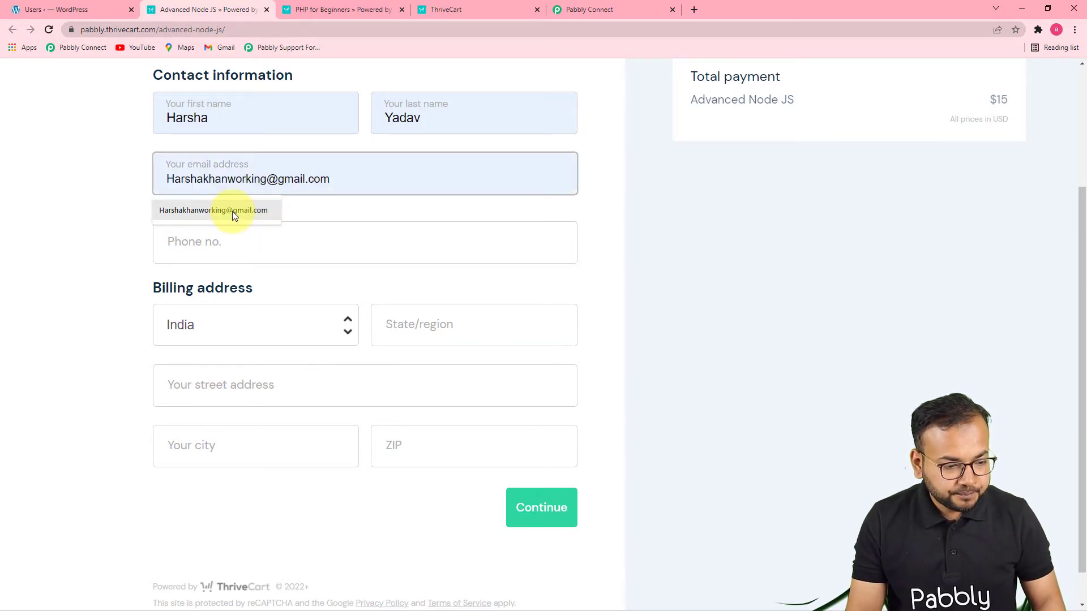
click(233, 211)
click(254, 243)
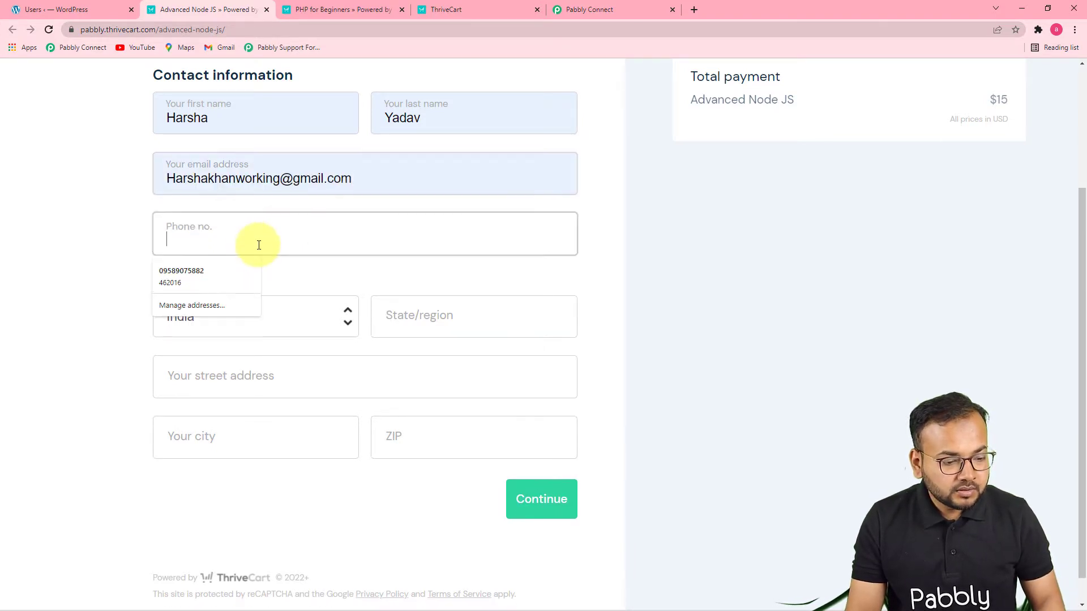
click(227, 266)
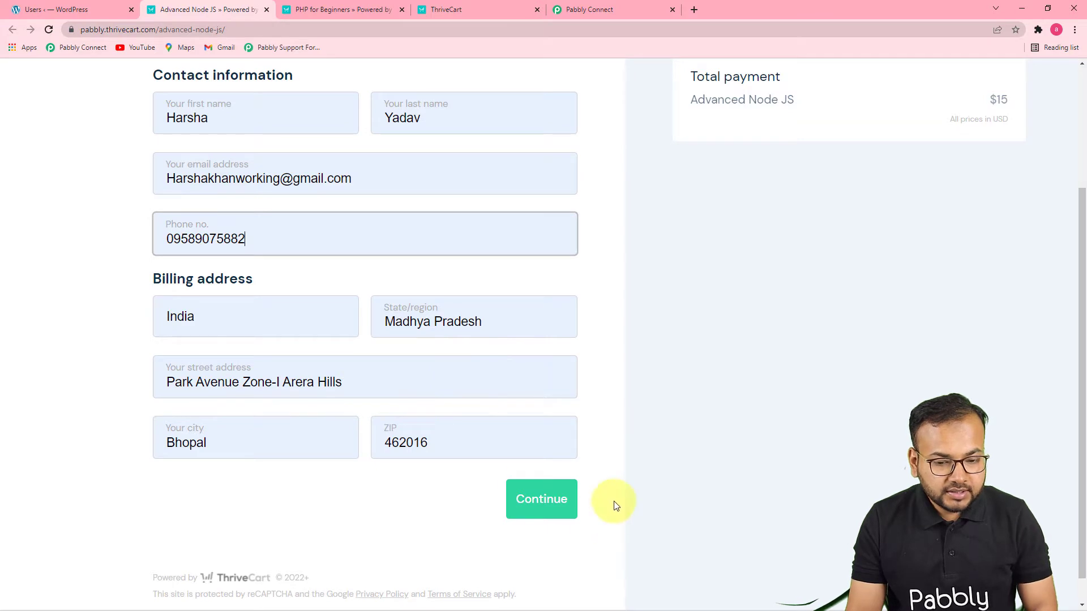
click(540, 501)
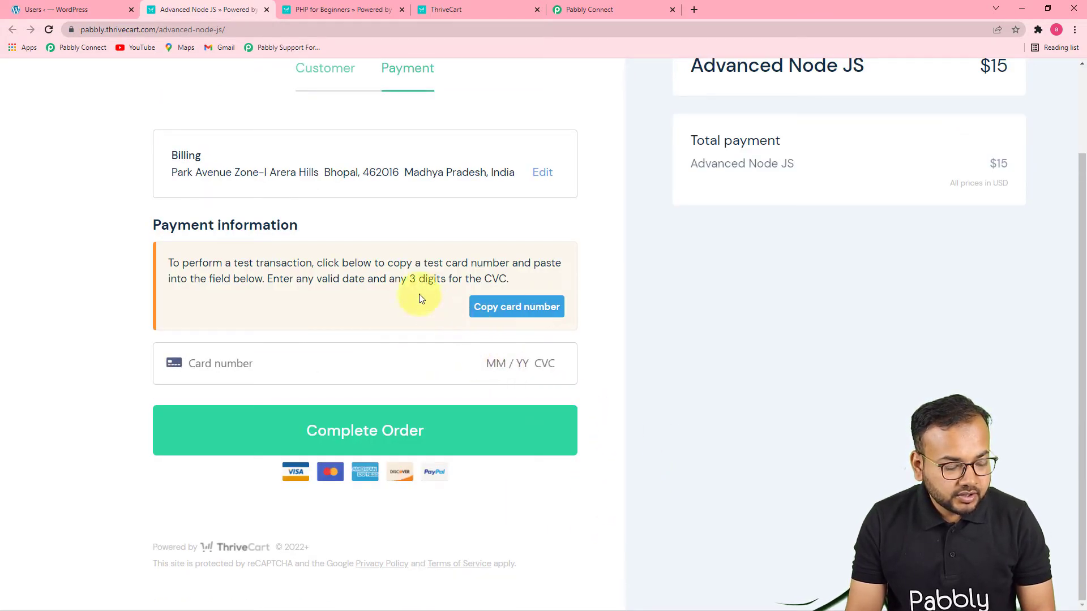
Copy the test card number, enter it with an expiry date and CVC, and complete the Advanced Node JS order
click(498, 306)
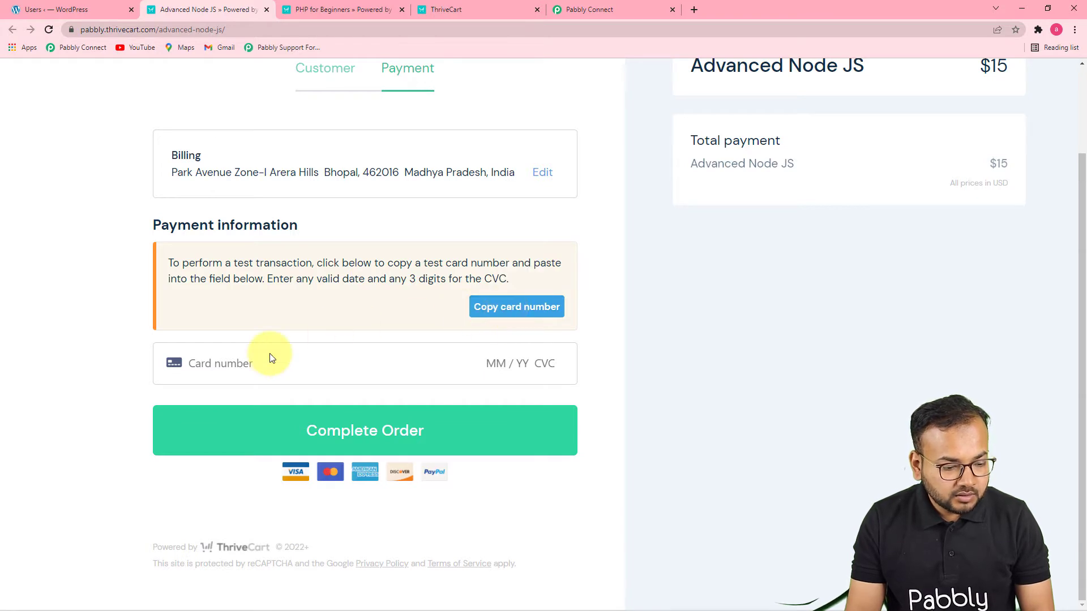
click(269, 362)
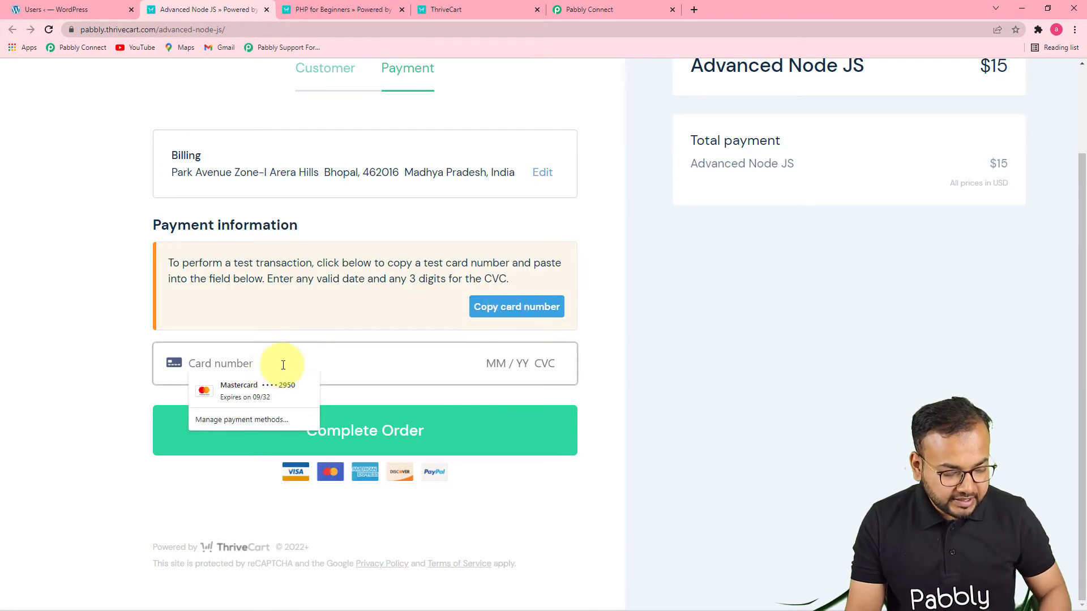
key(ctrl+v)
text(01 / 25 )
text(222)
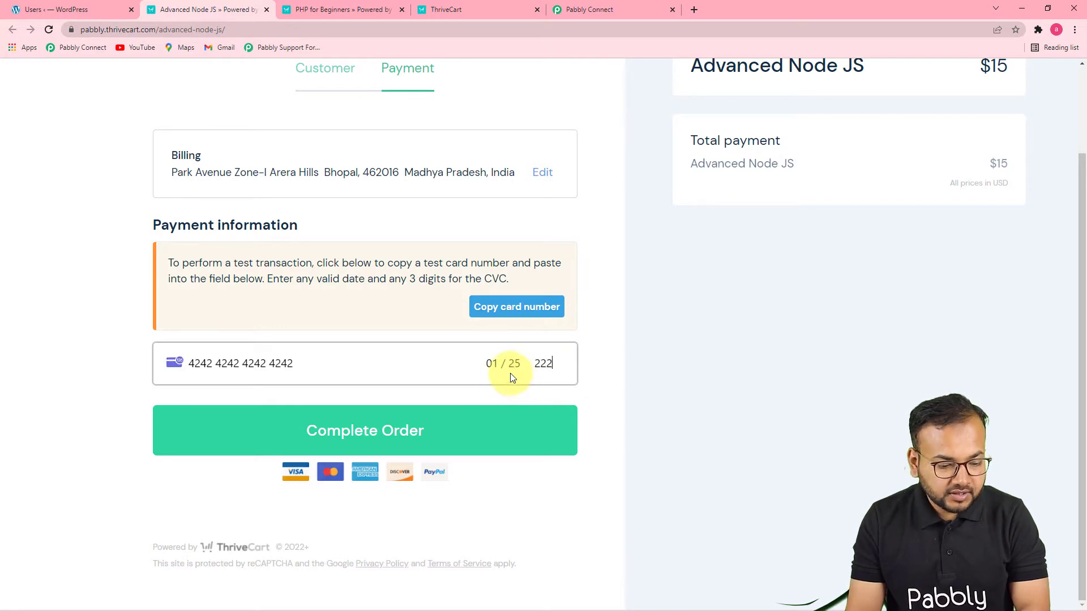
click(449, 430)
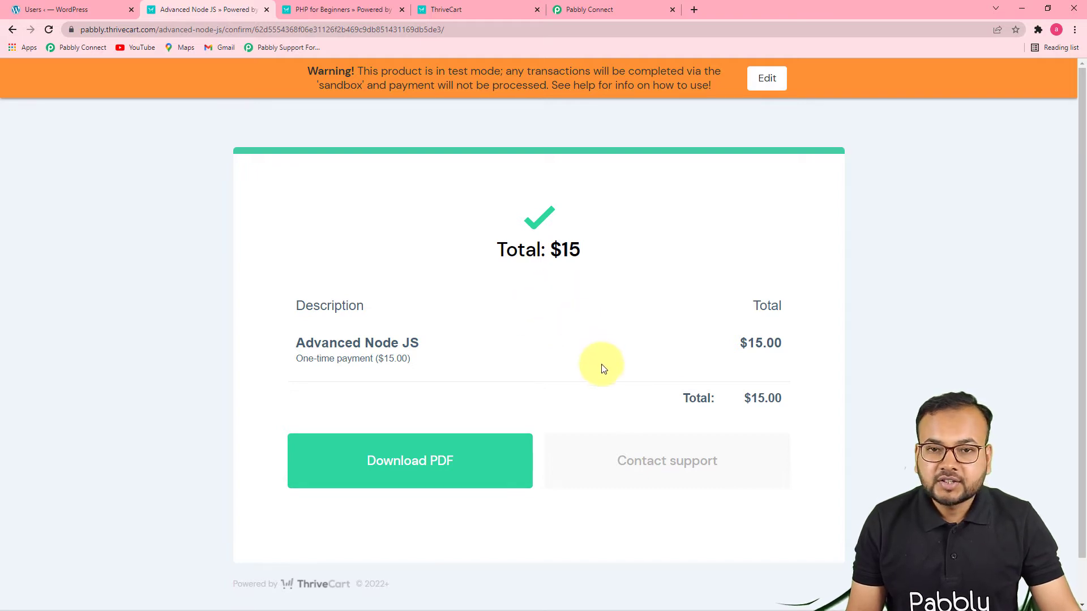
Back in Pabbly Connect, examine the customer, order and purchase fields in the trigger's received webhook response
click(592, 12)
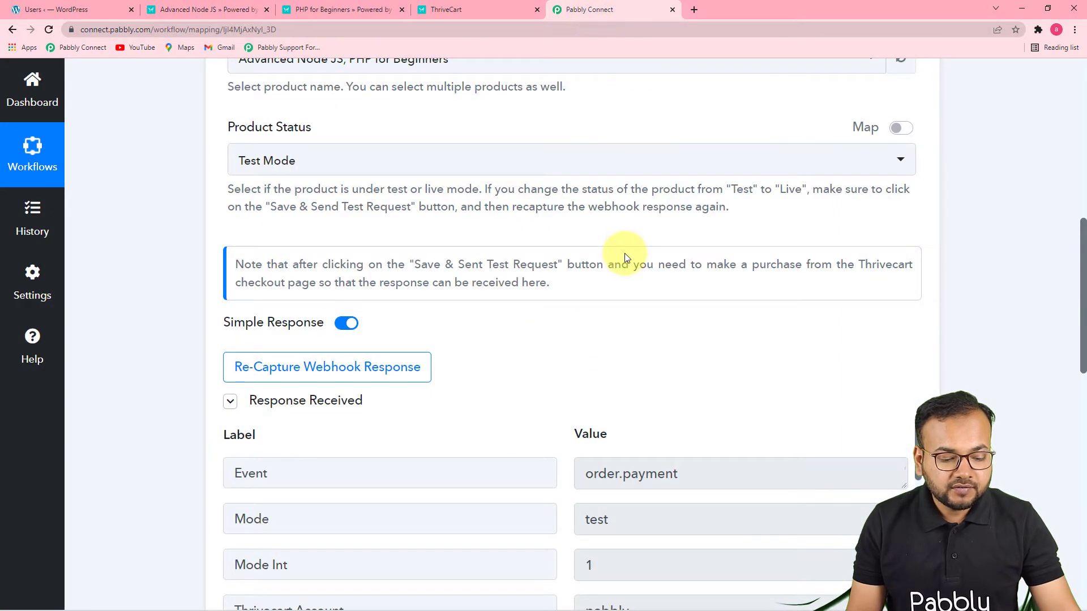
scroll(626, 257, down, 3)
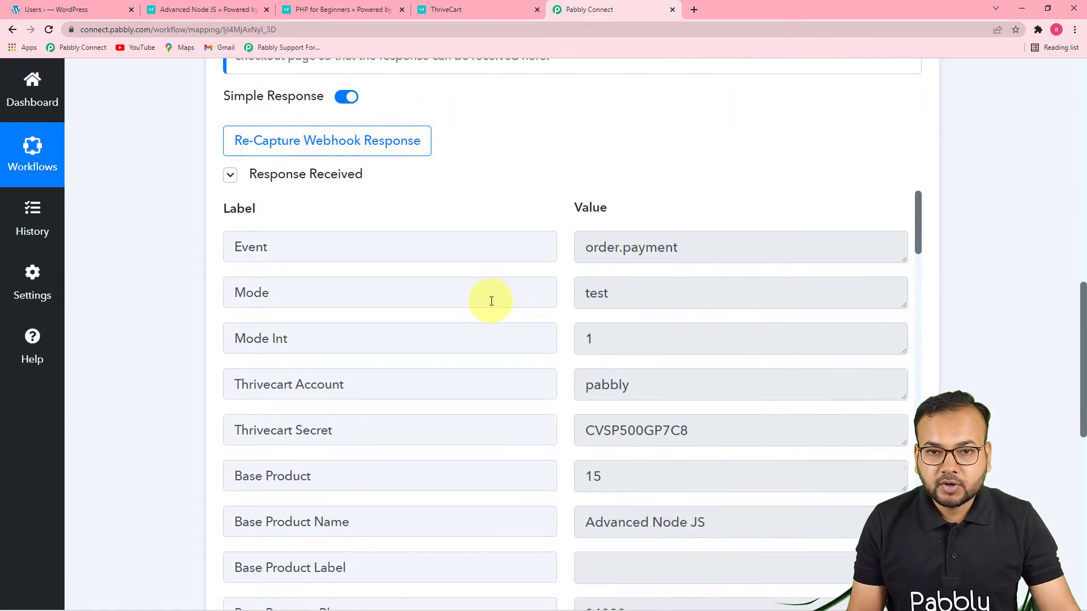
scroll(491, 300, down, 2)
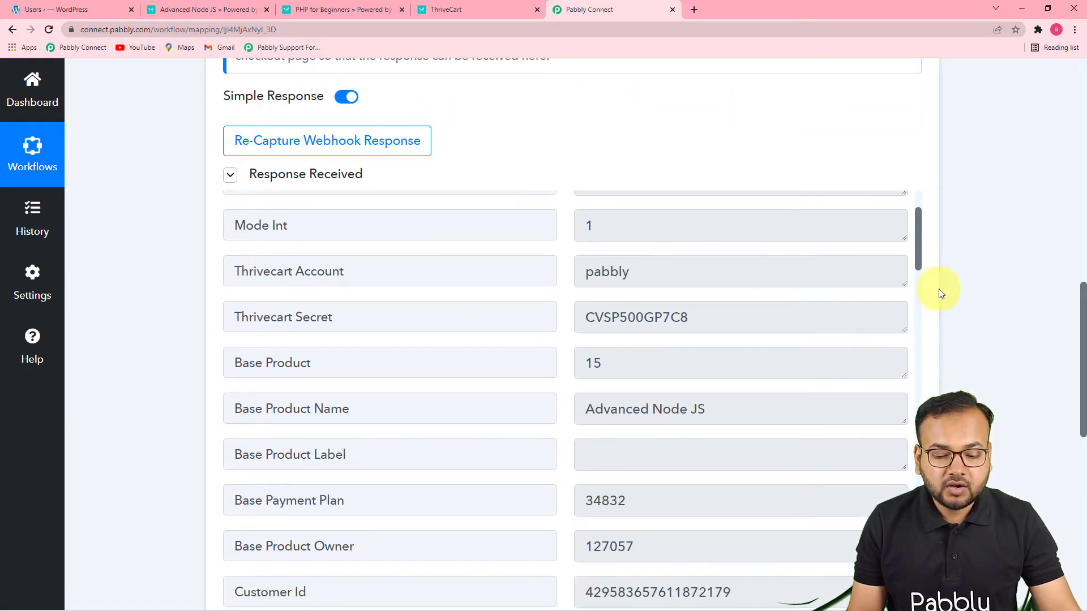
drag(1083, 315, 1082, 359)
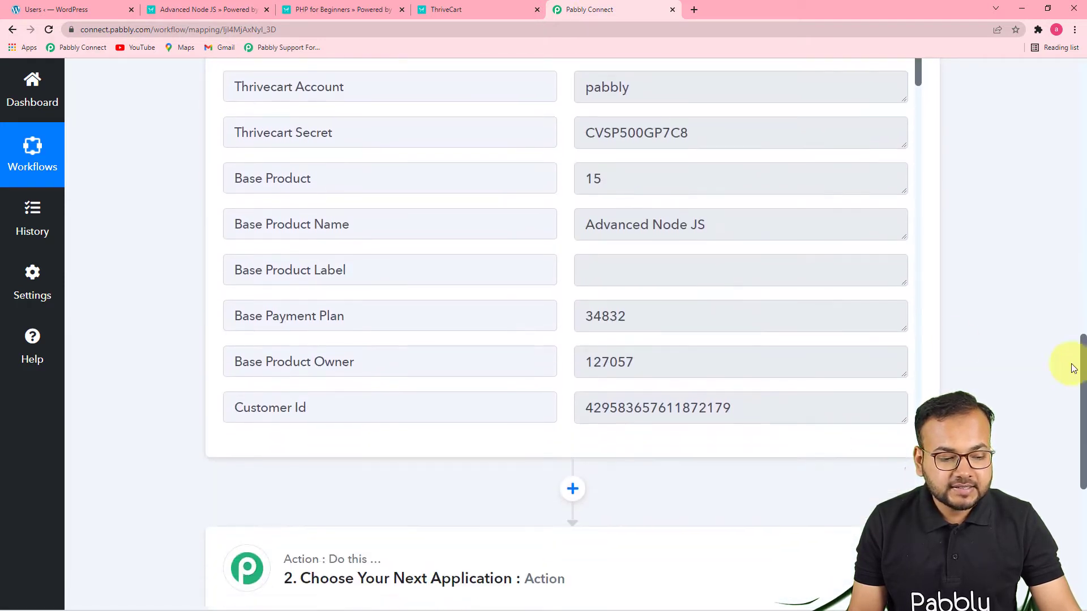
scroll(687, 238, down, 3)
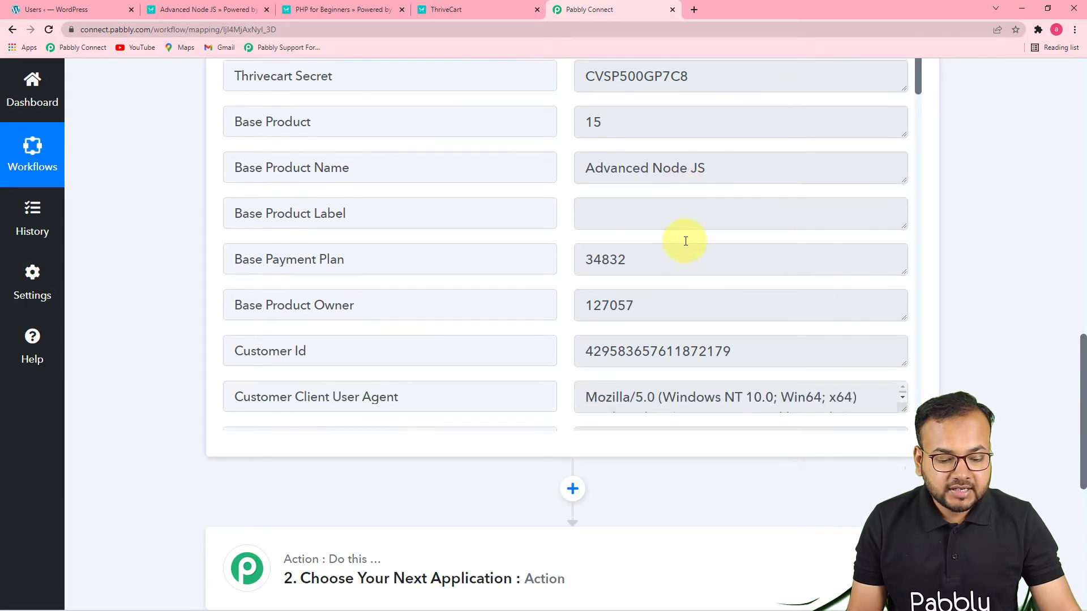
scroll(666, 284, down, 2)
scroll(509, 317, down, 4)
scroll(522, 323, down, 10)
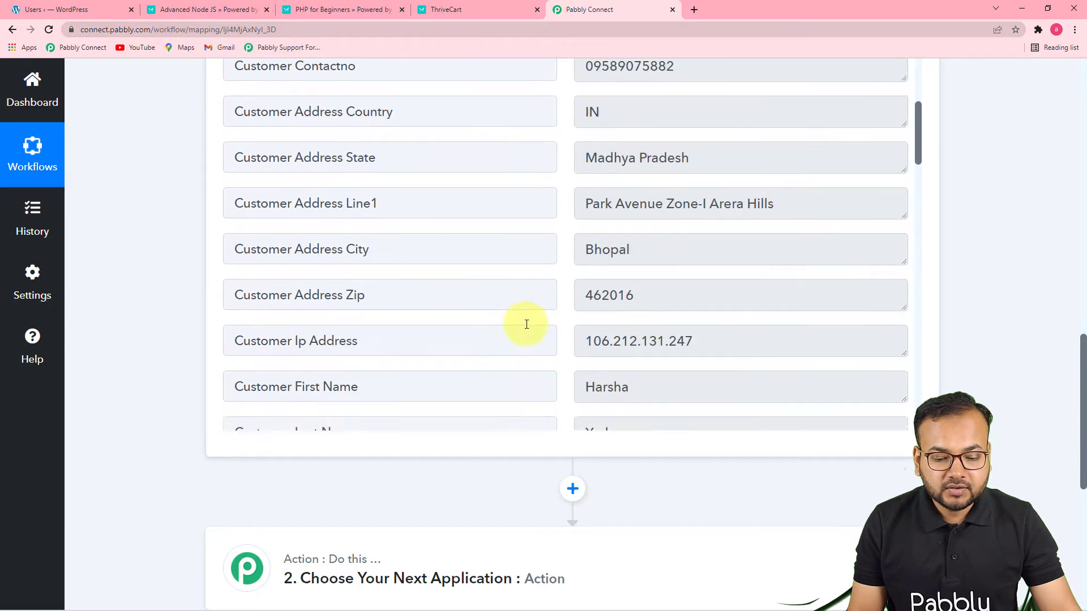
scroll(523, 317, down, 8)
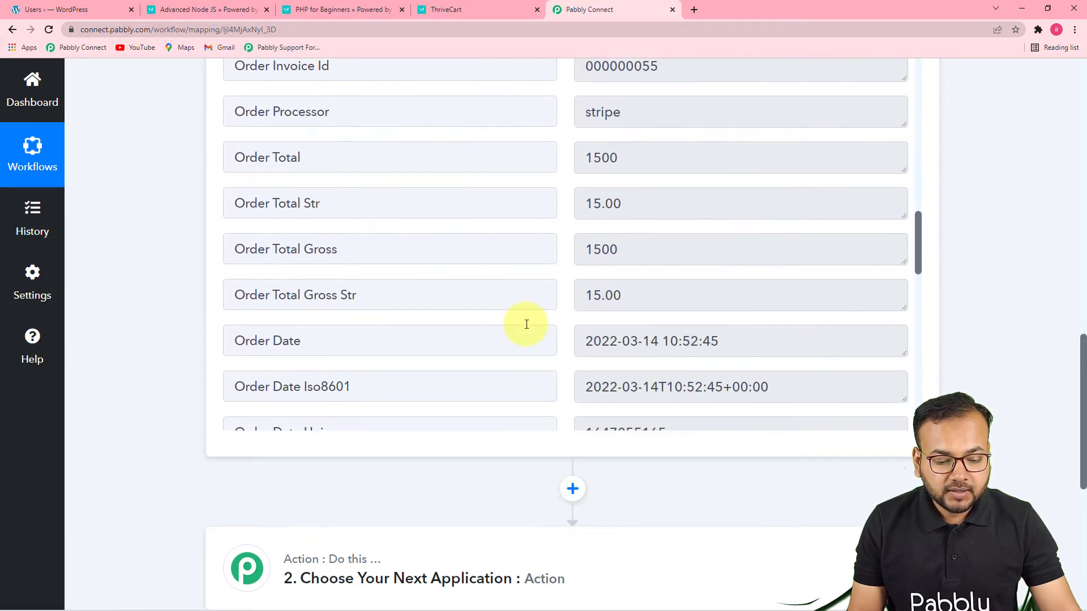
scroll(516, 283, up, 3)
scroll(515, 283, down, 10)
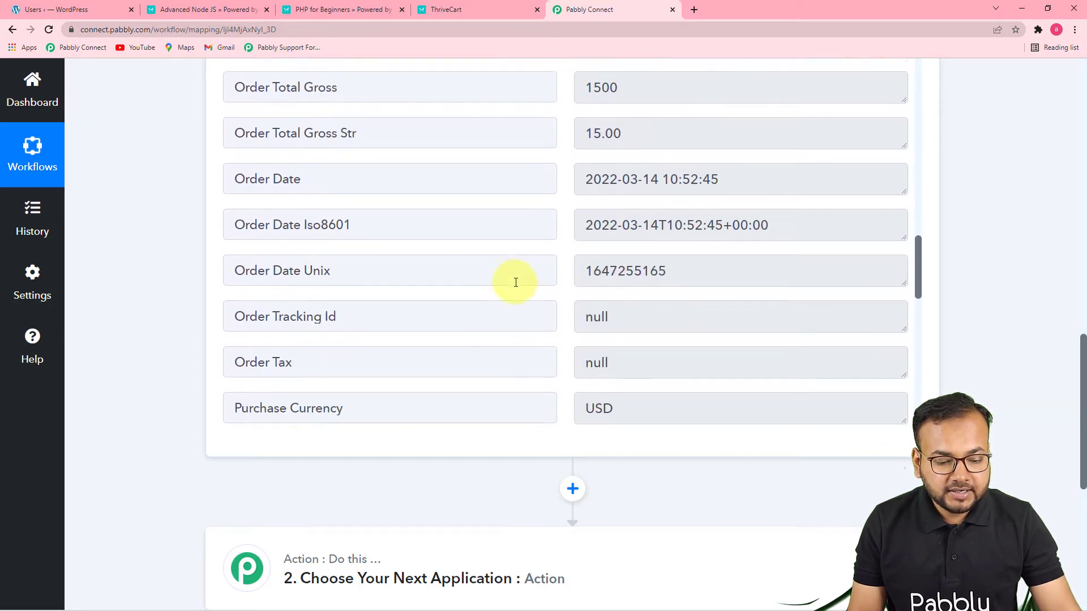
scroll(515, 282, down, 6)
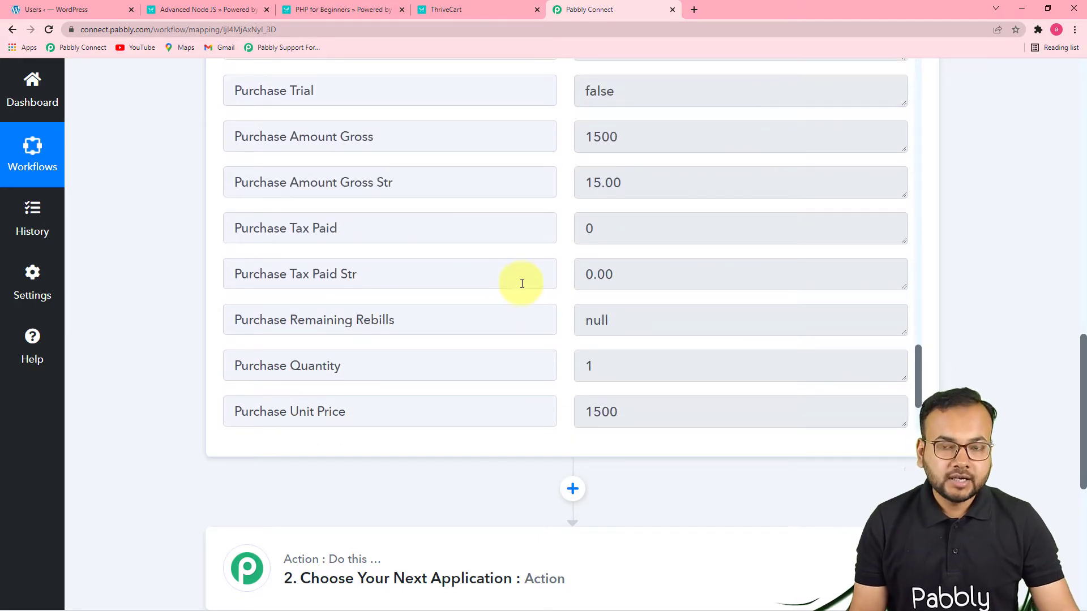
scroll(509, 296, down, 2)
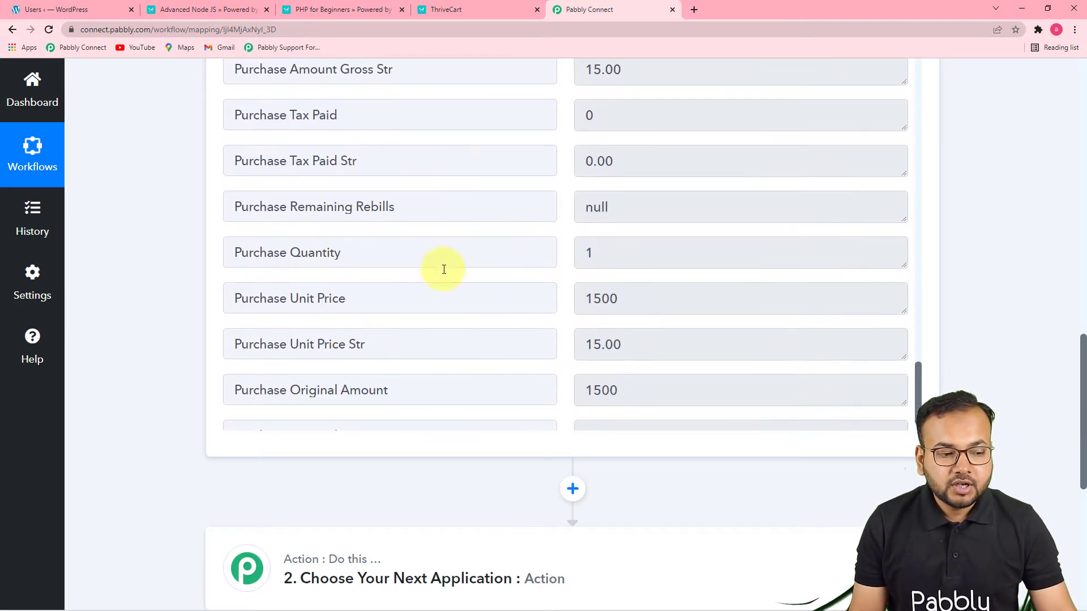
scroll(317, 287, down, 1)
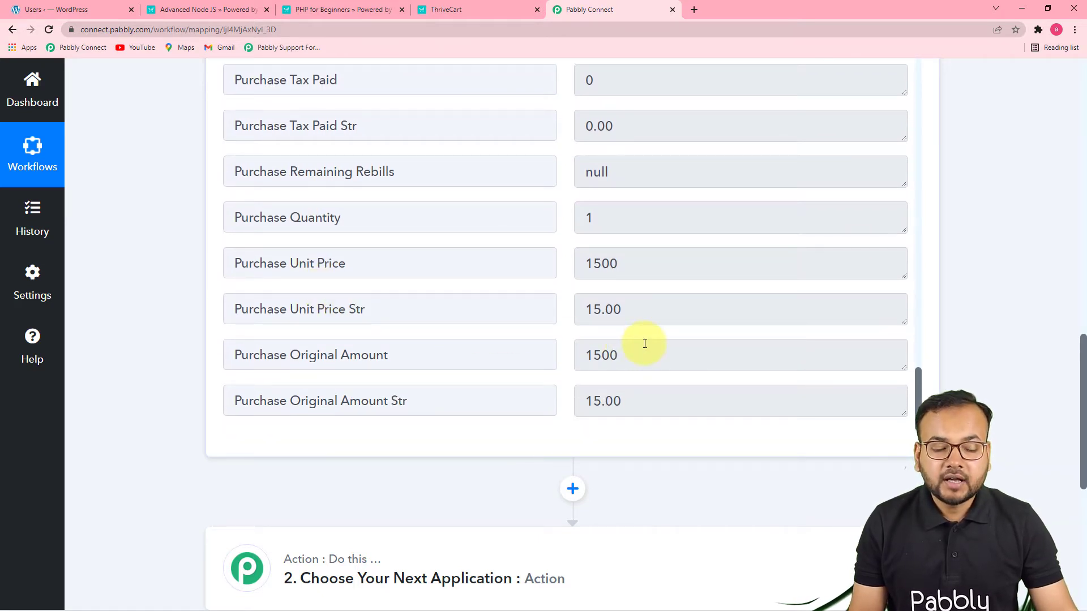
scroll(481, 281, up, 3)
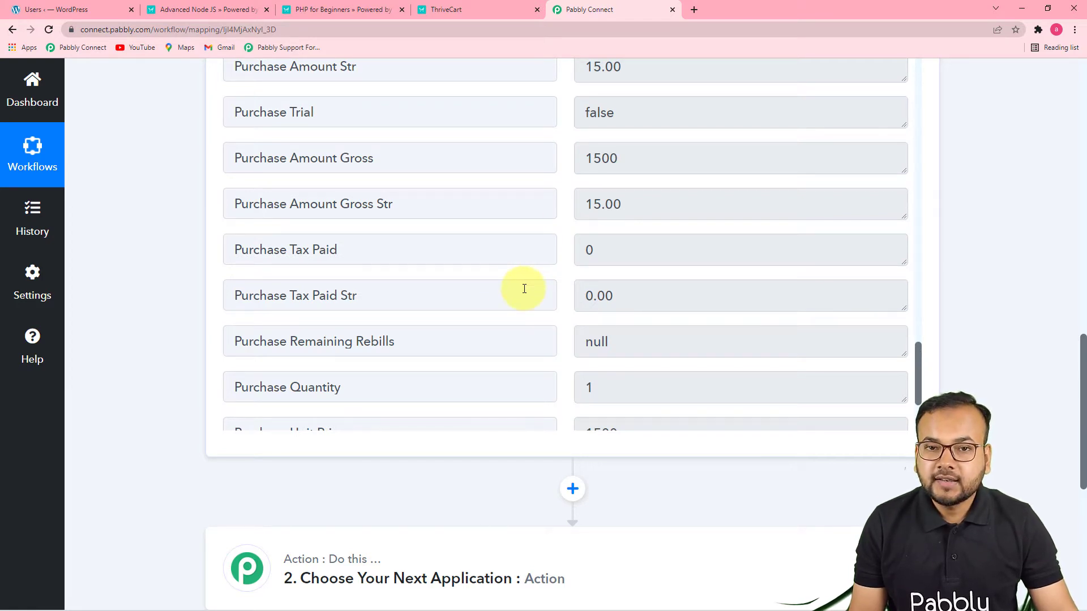
scroll(529, 308, down, 6)
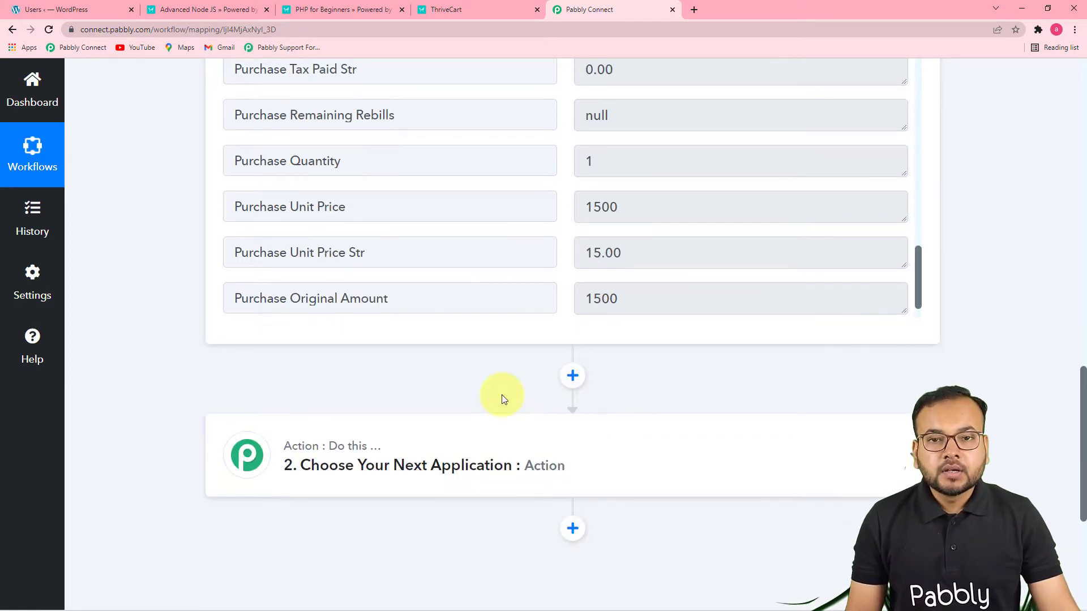
scroll(558, 332, up, 6)
scroll(676, 371, up, 10)
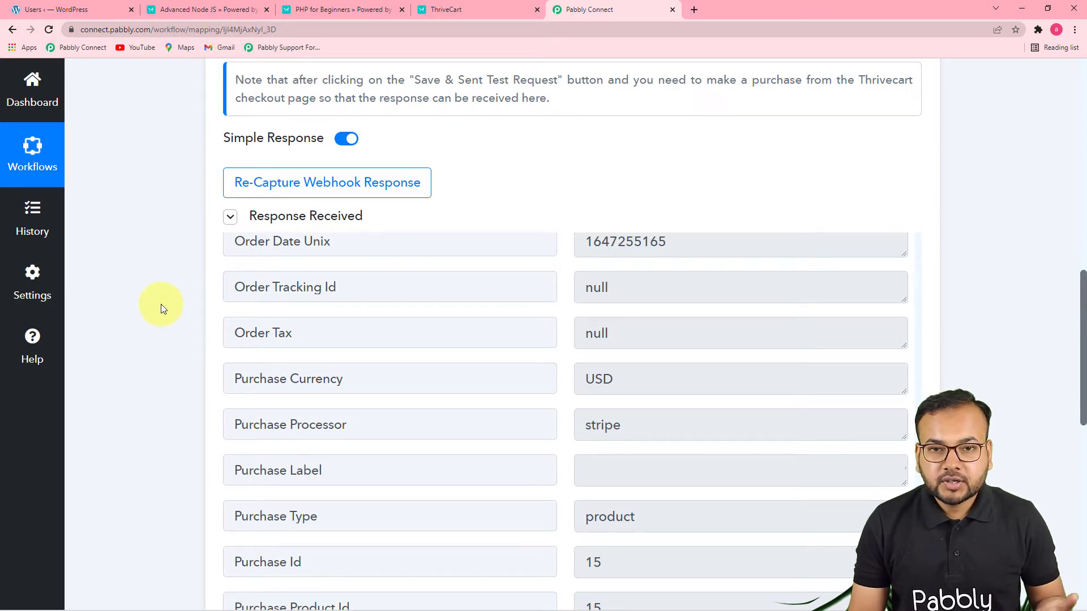
scroll(161, 304, down, 2)
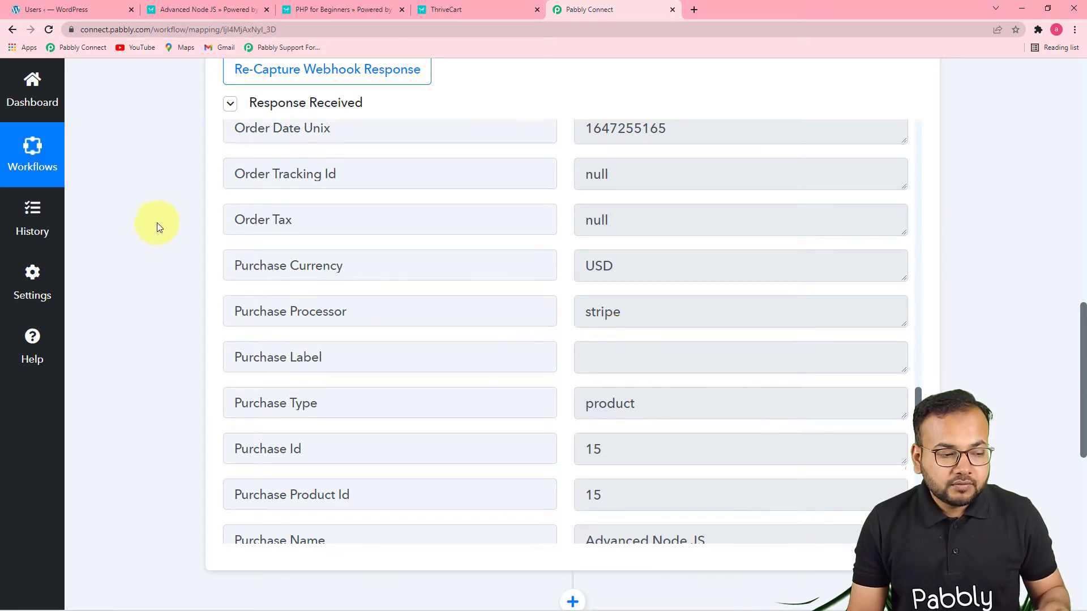
click(90, 11)
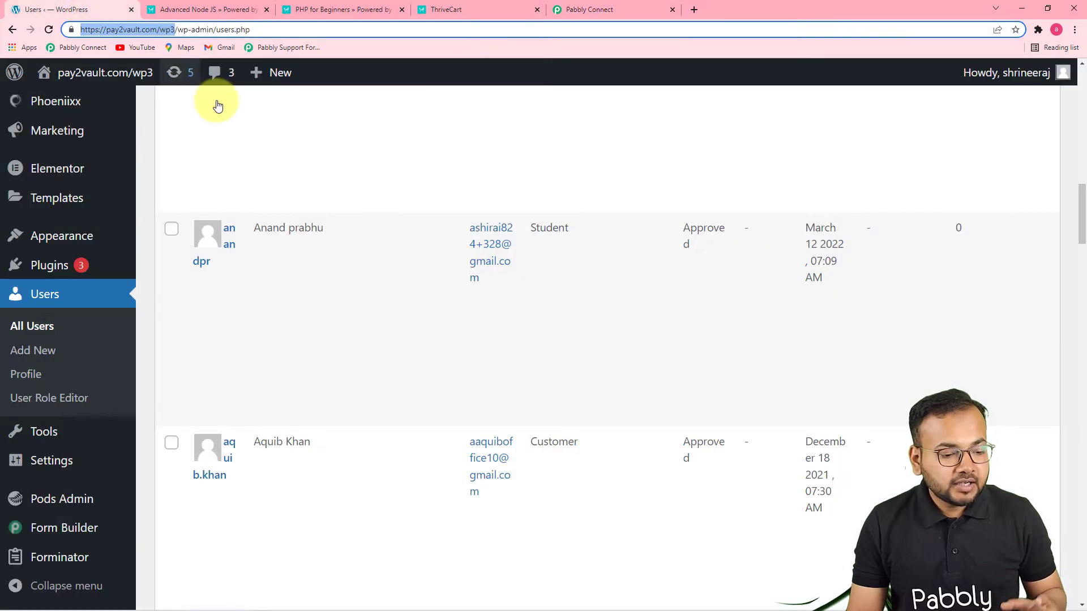
scroll(431, 267, up, 5)
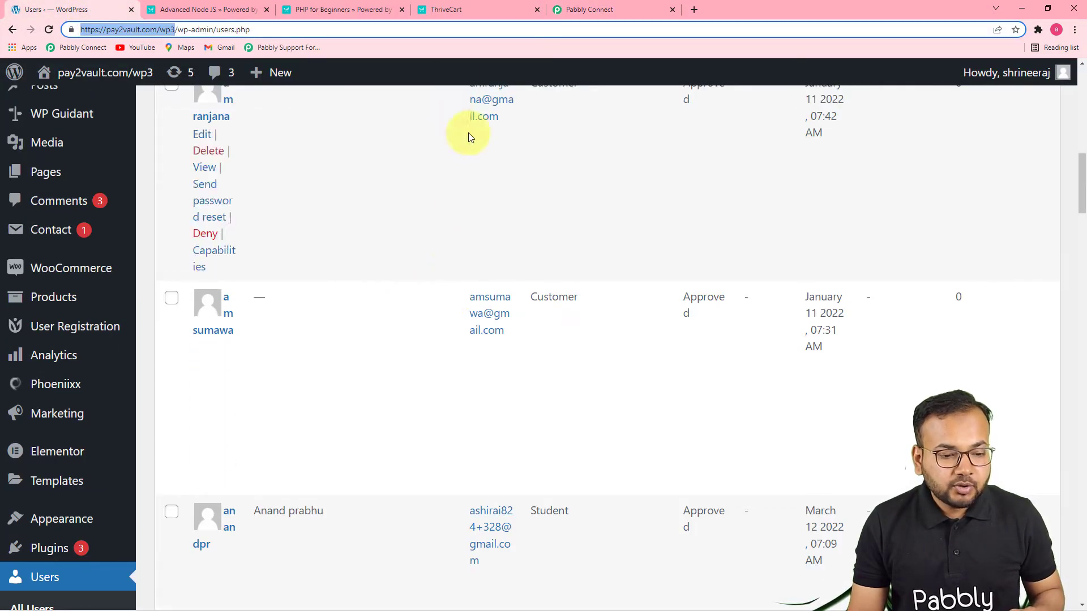
click(589, 10)
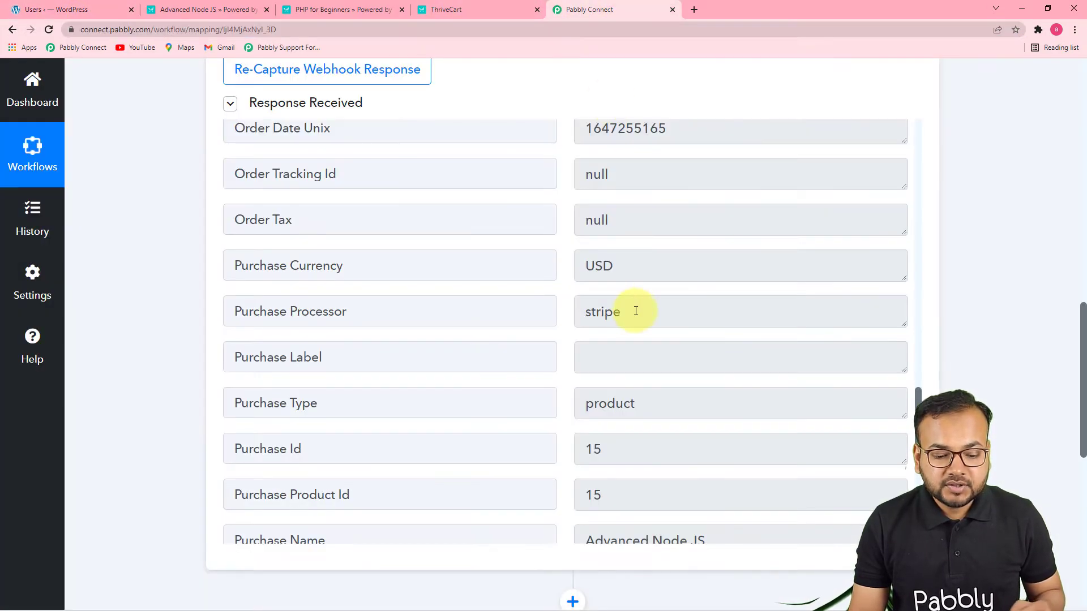
In the action step below the ThriveCart trigger, search for WordPress and choose it as the app
scroll(636, 311, down, 3)
scroll(965, 347, down, 5)
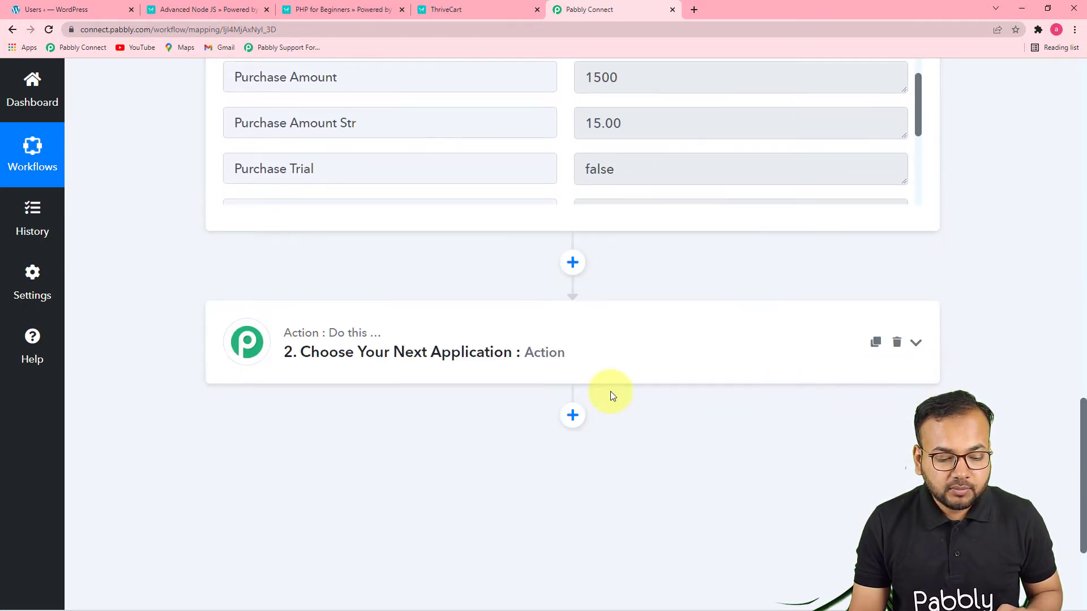
scroll(453, 392, down, 3)
click(293, 182)
scroll(415, 258, down, 2)
scroll(372, 177, up, 2)
click(317, 222)
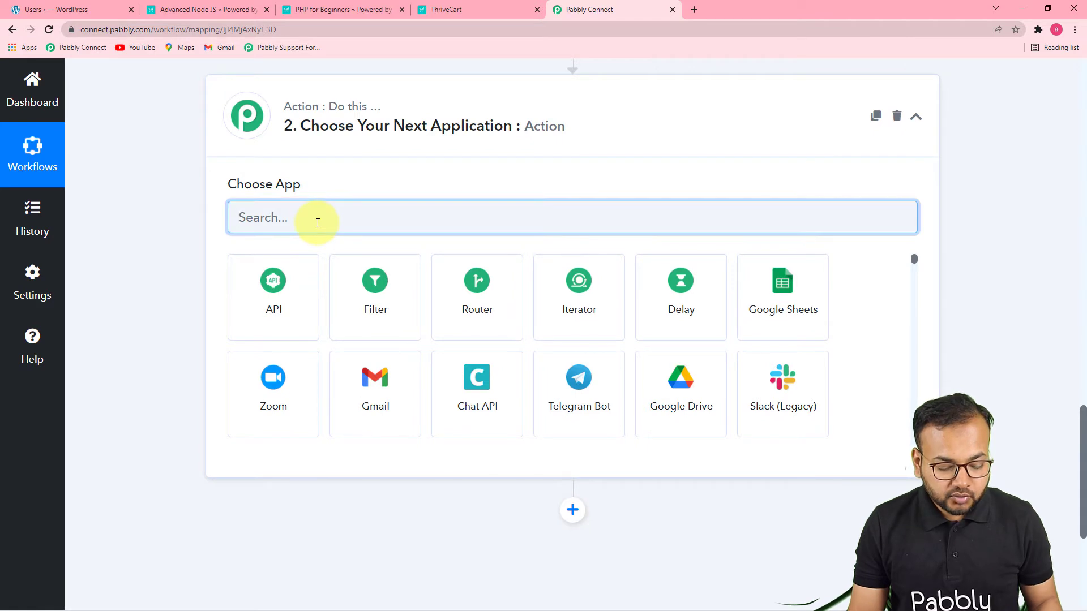
text(o)
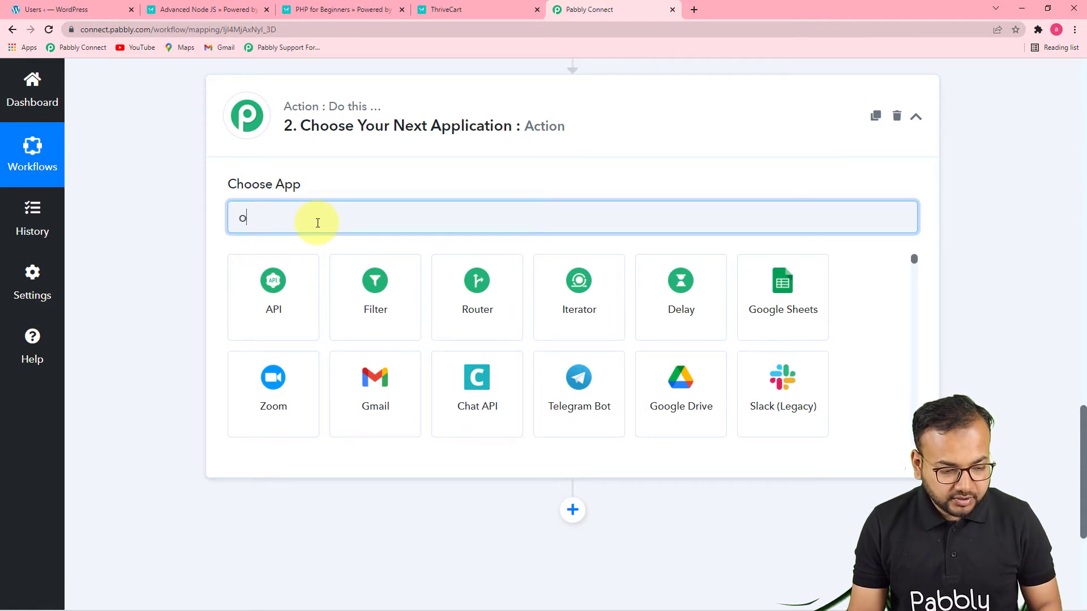
key(BackSpace)
text(wo)
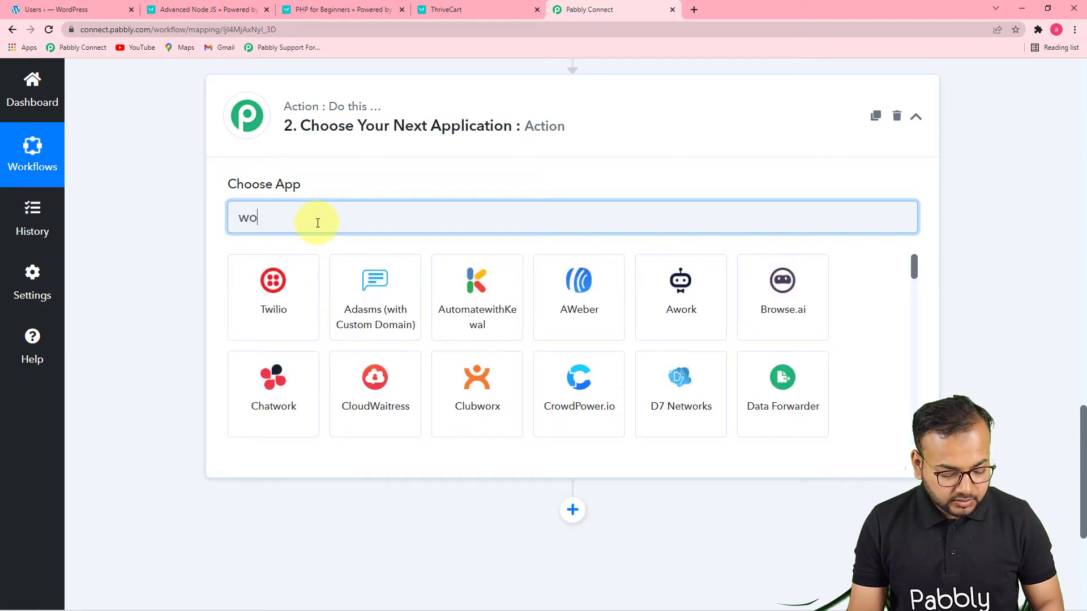
text(rd)
click(374, 311)
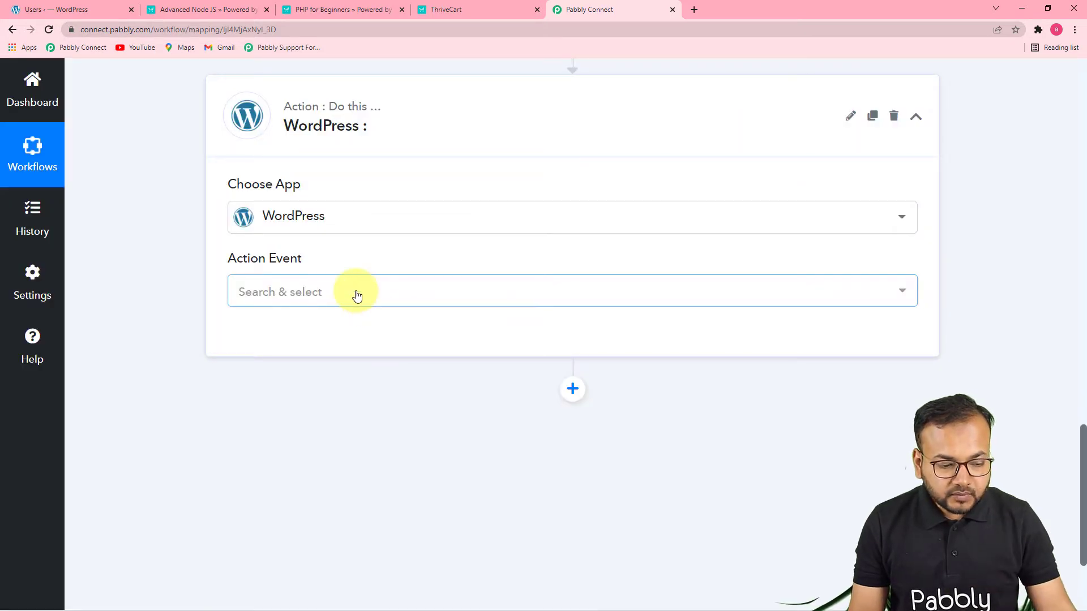
Set the WordPress action event to Search User
click(356, 295)
scroll(394, 425, down, 3)
scroll(396, 425, down, 2)
scroll(396, 425, down, 5)
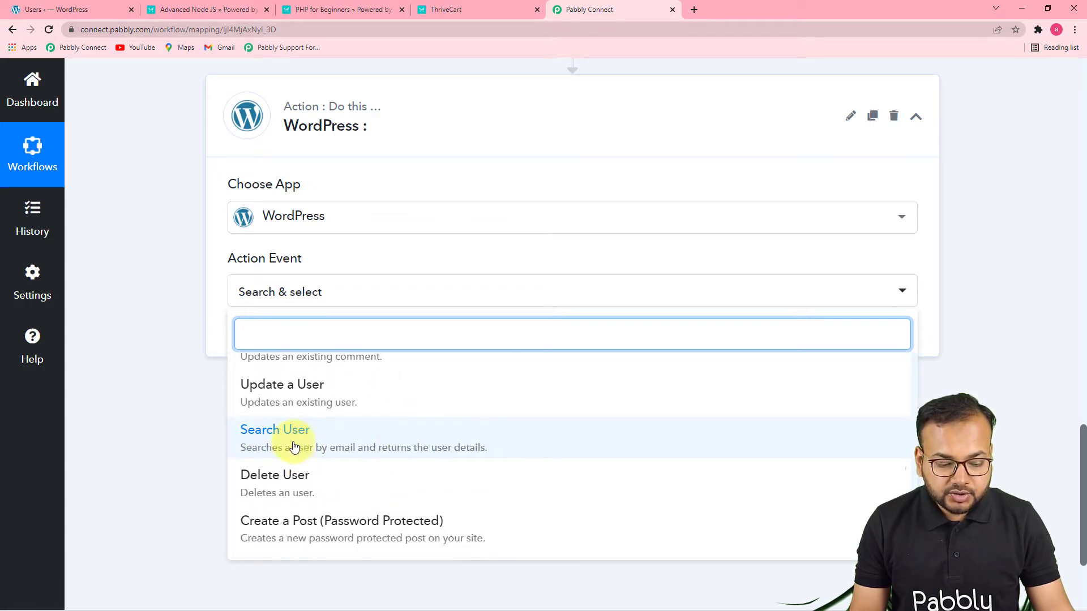
click(391, 445)
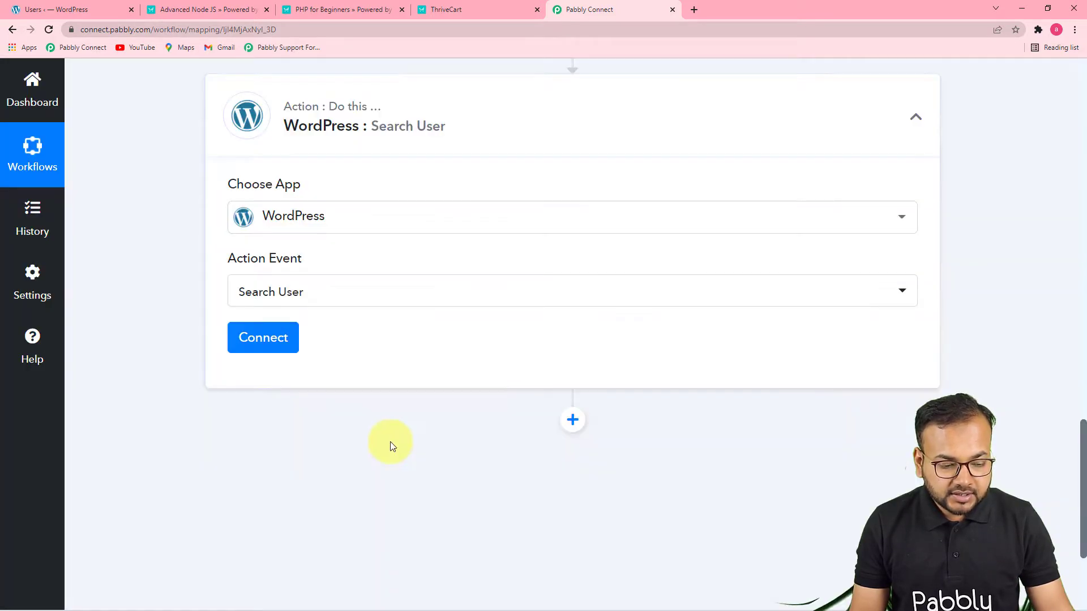
Connect the Search User action by starting a new WordPress connection
click(266, 337)
click(517, 237)
scroll(679, 265, down, 5)
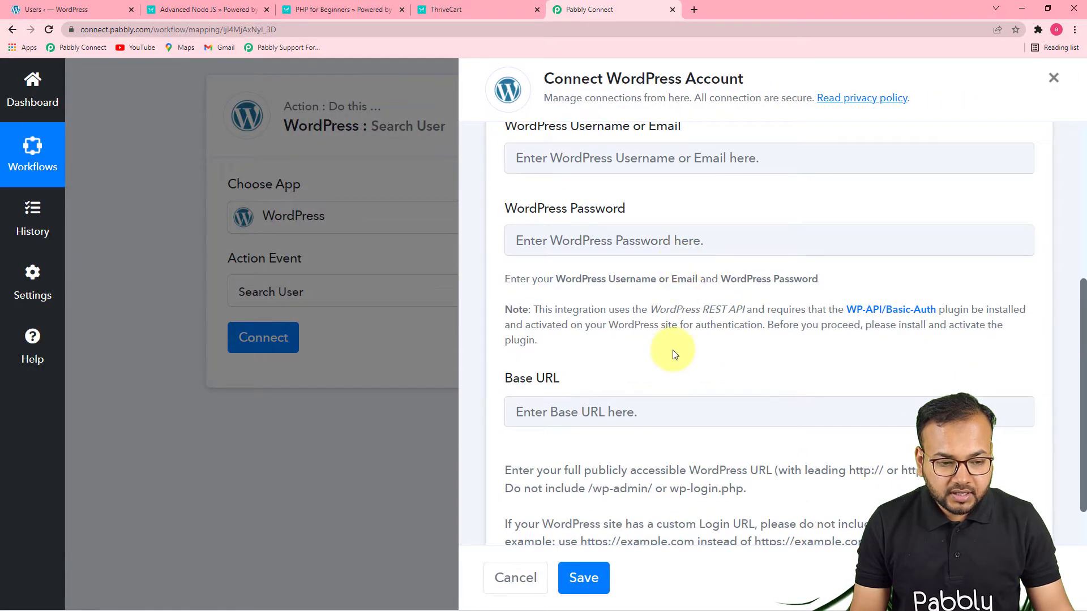
scroll(651, 427, up, 2)
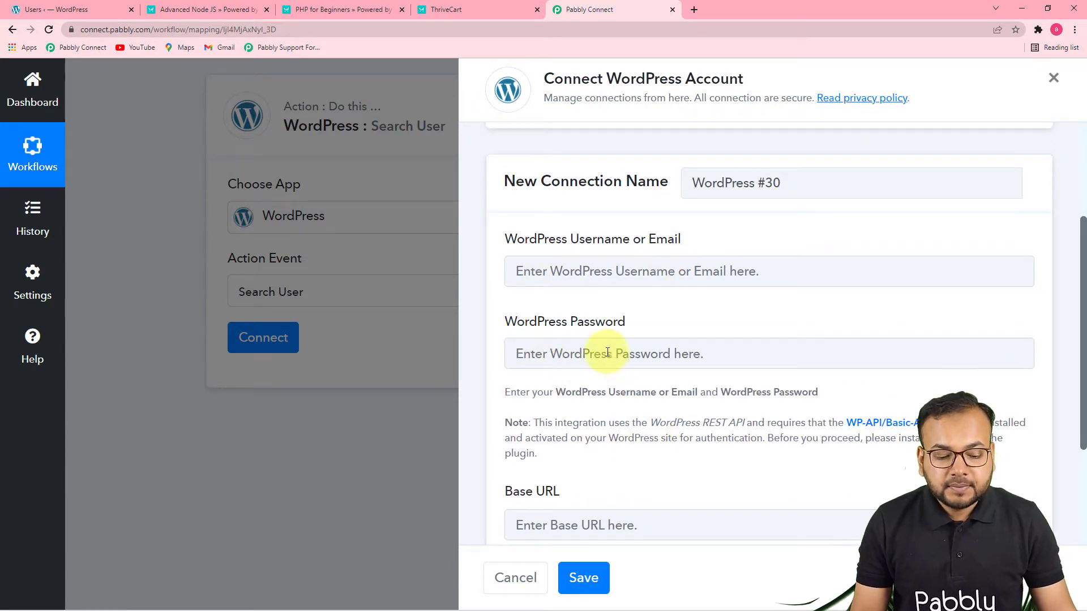
scroll(597, 341, down, 3)
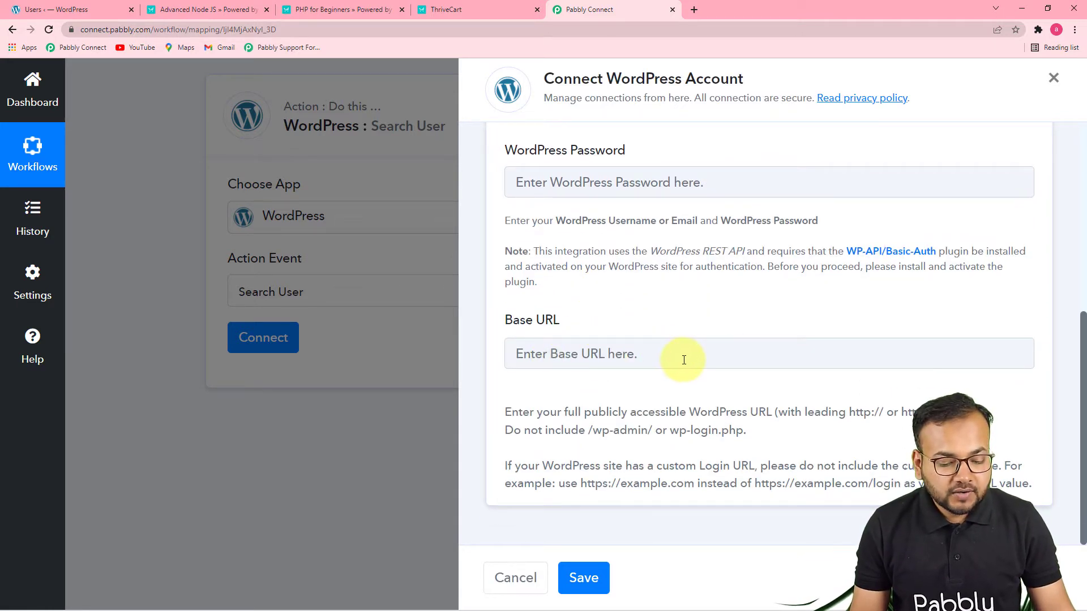
click(71, 8)
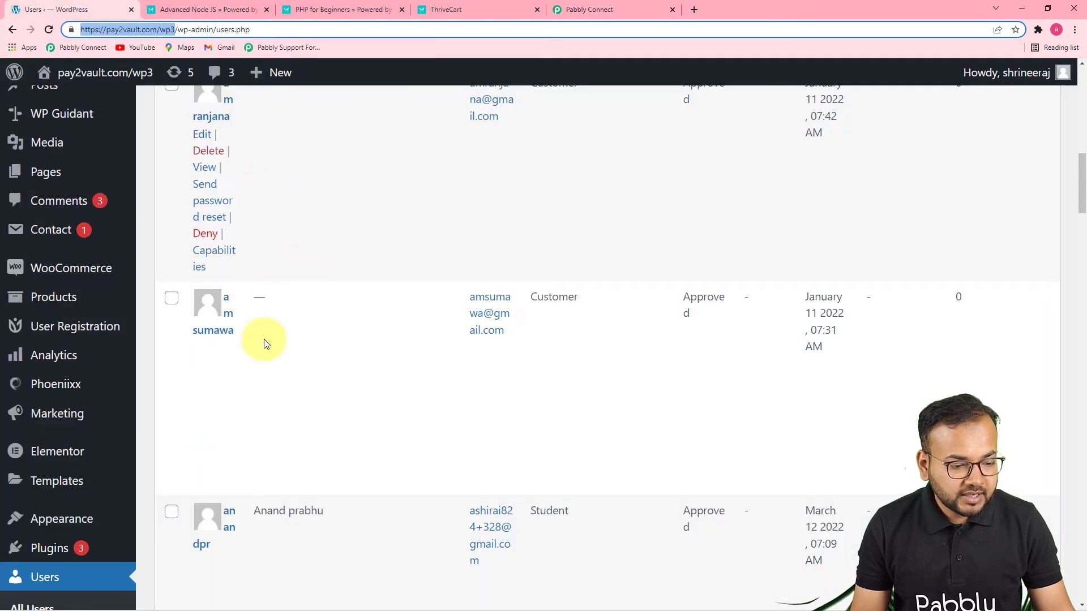
scroll(377, 364, up, 5)
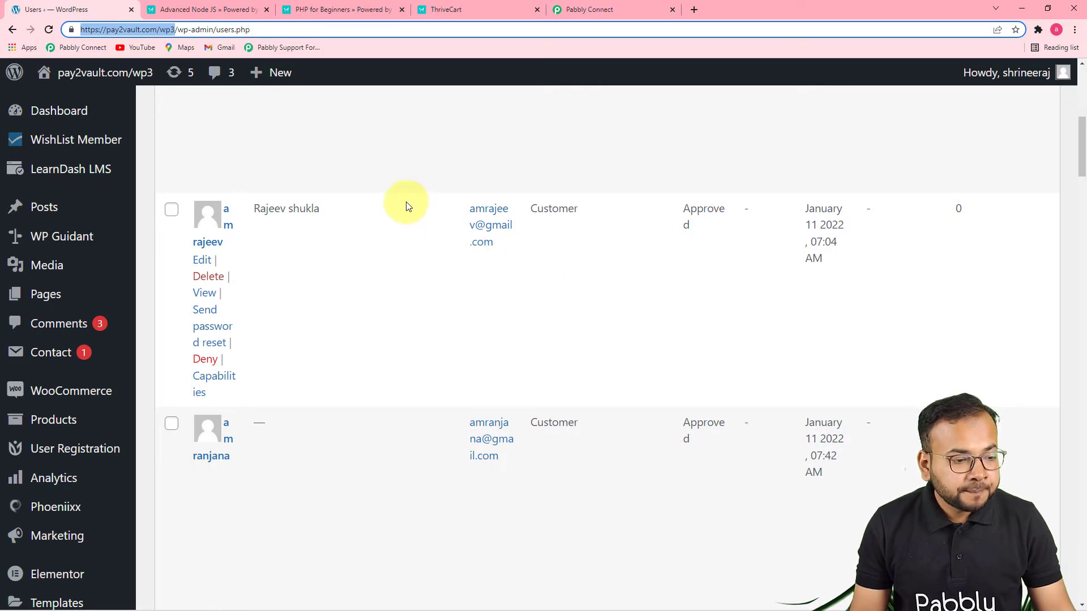
click(162, 29)
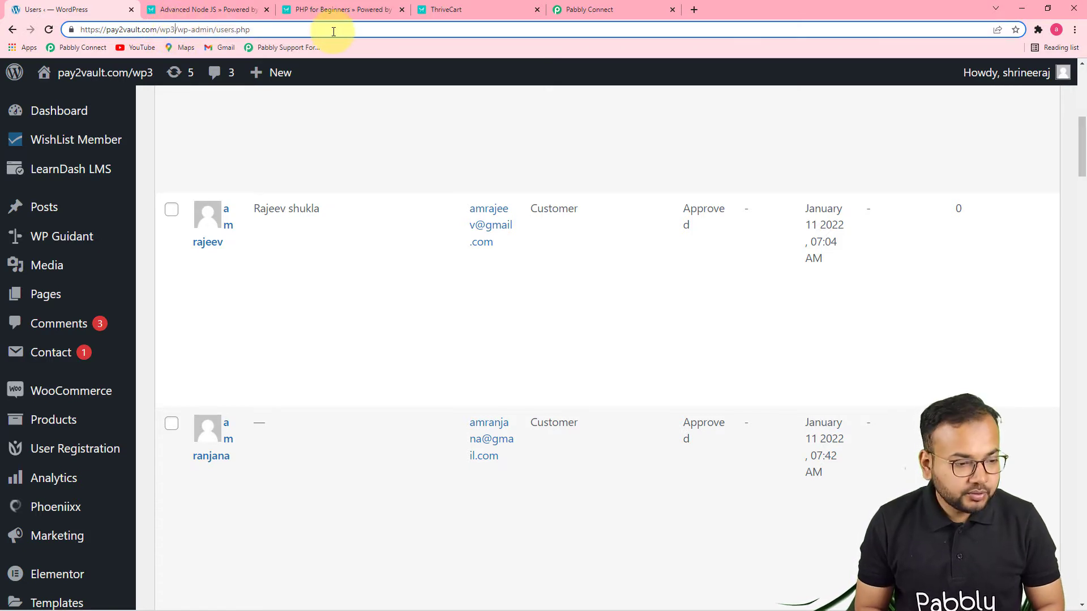
key(shift+Left)
key(shift+Left)
key(shift+Left)
key(shift+Left)
key(shift+Left)
key(shift+Left)
key(shift+Left)
key(shift+Left)
key(shift+Left)
key(shift+Left)
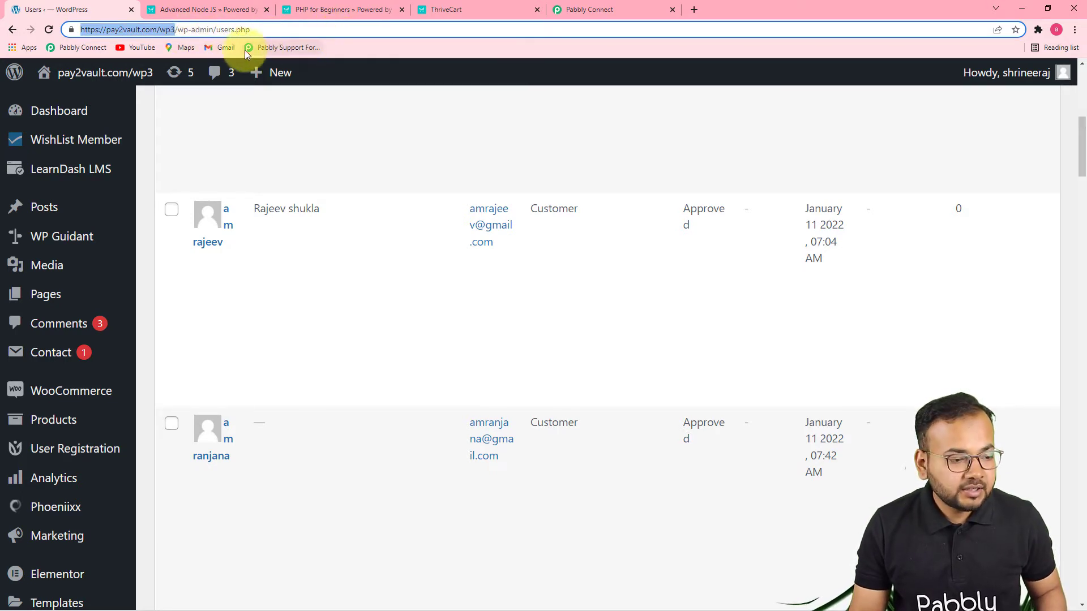
click(589, 10)
click(615, 347)
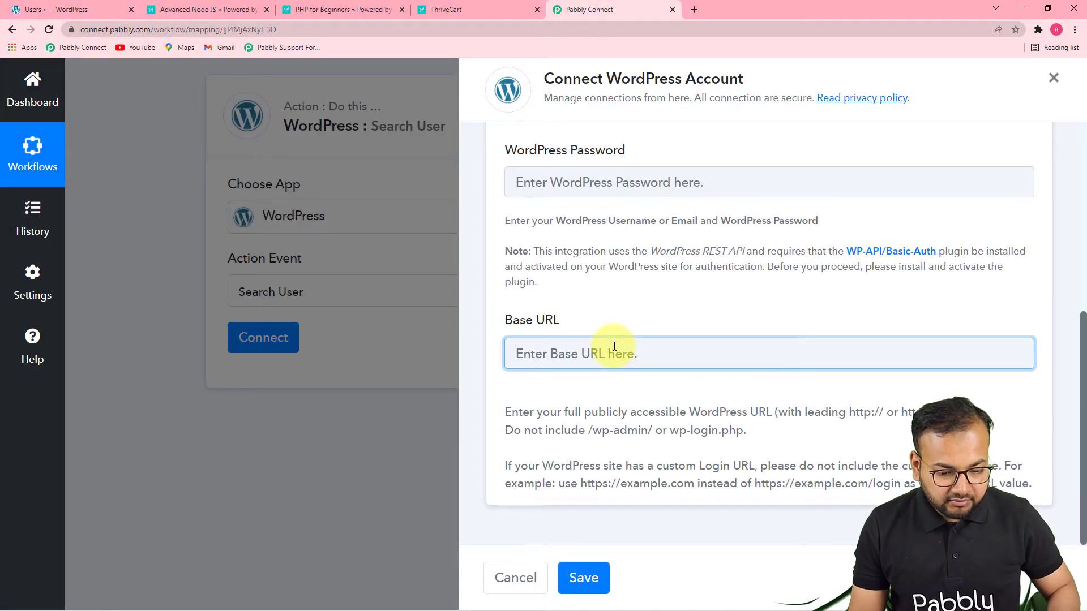
text(https://pay2vault.com/wp3)
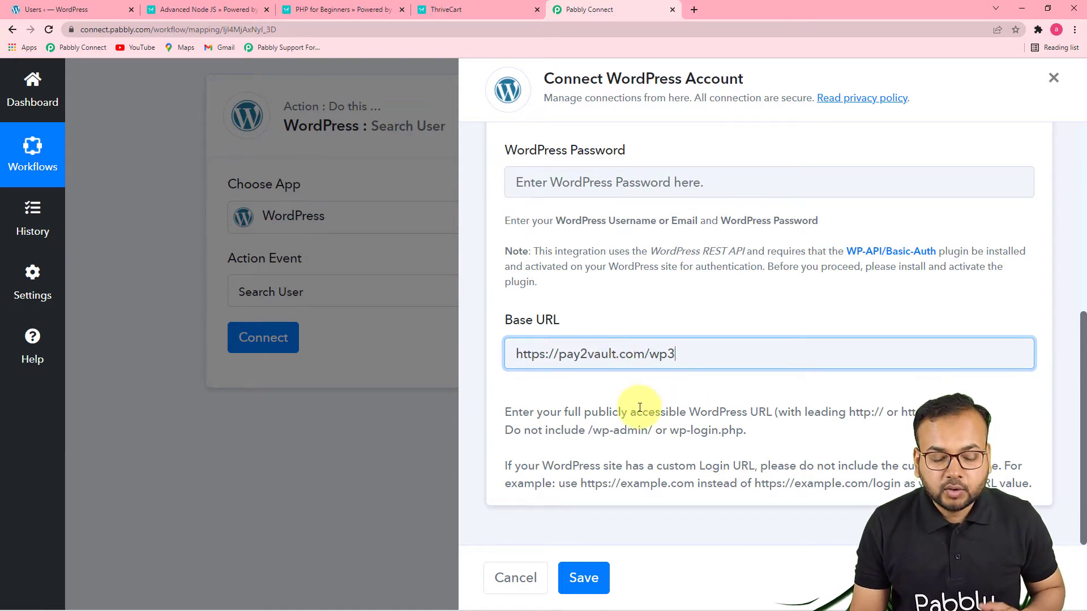
Enter the WordPress username and password for the new connection and save it
scroll(628, 458, up, 3)
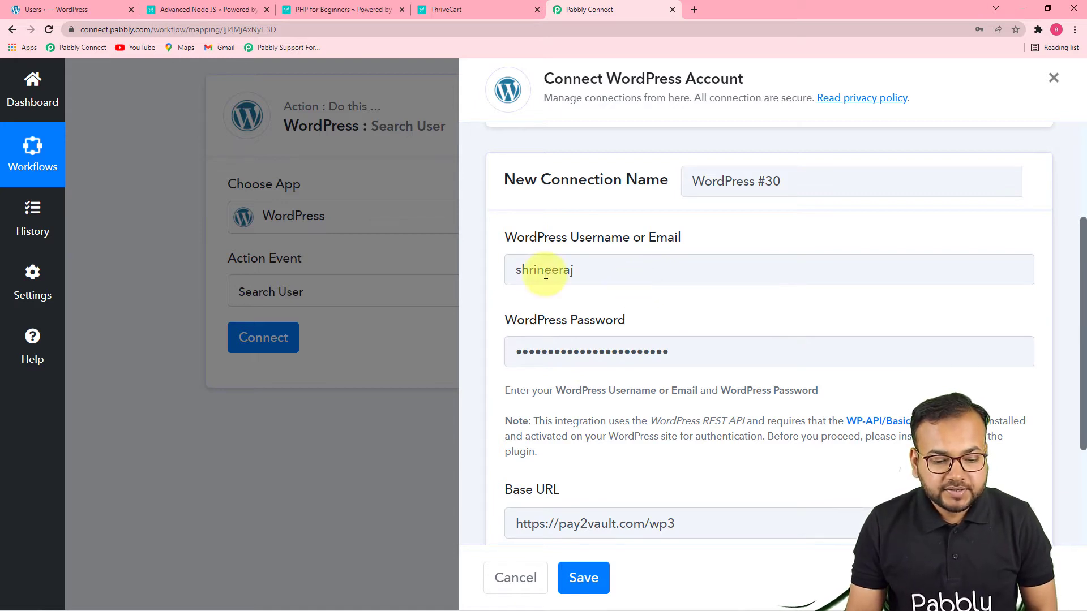
scroll(618, 281, down, 3)
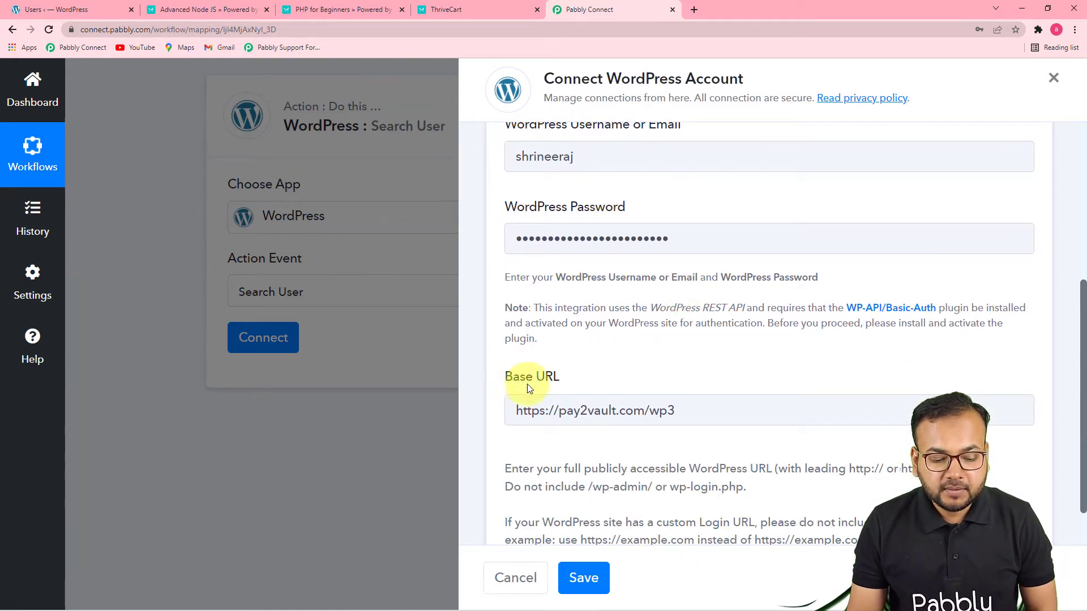
click(583, 578)
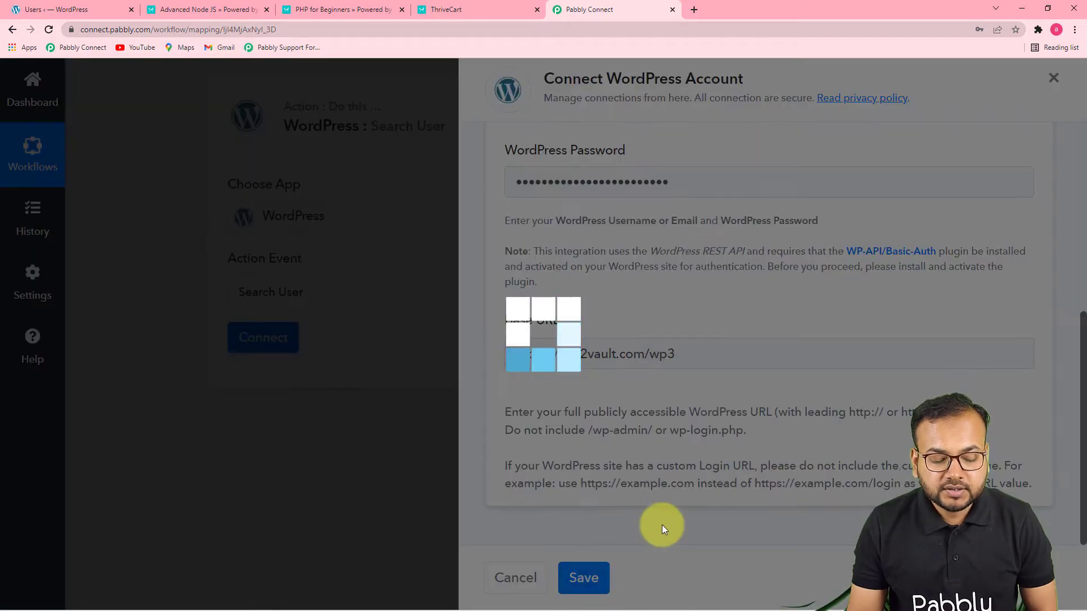
Examine the customer email and contact details in the ThriveCart trigger's received response
scroll(452, 381, down, 2)
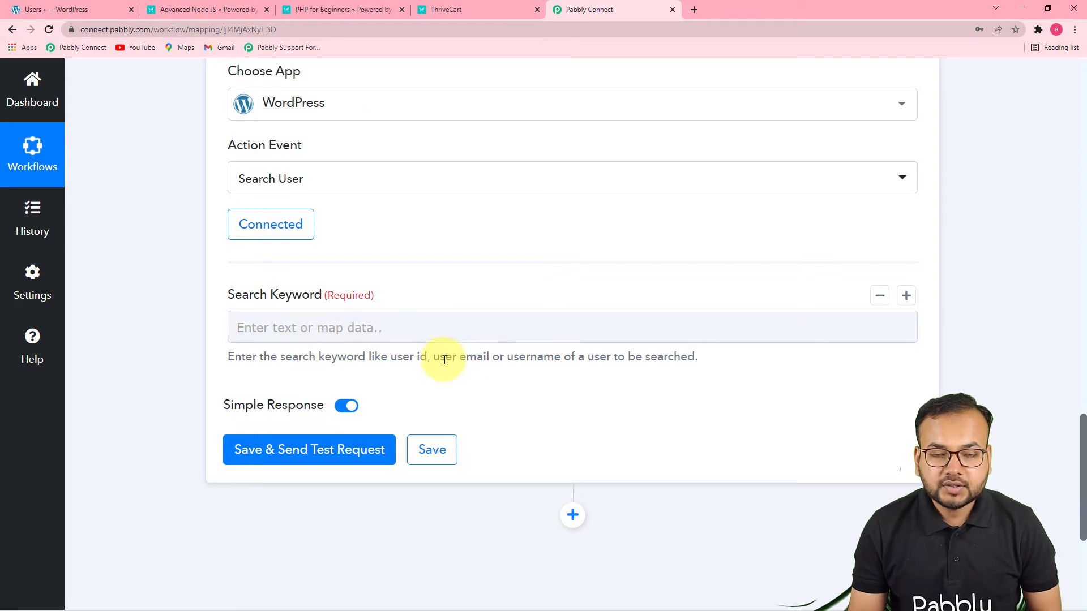
scroll(579, 396, up, 8)
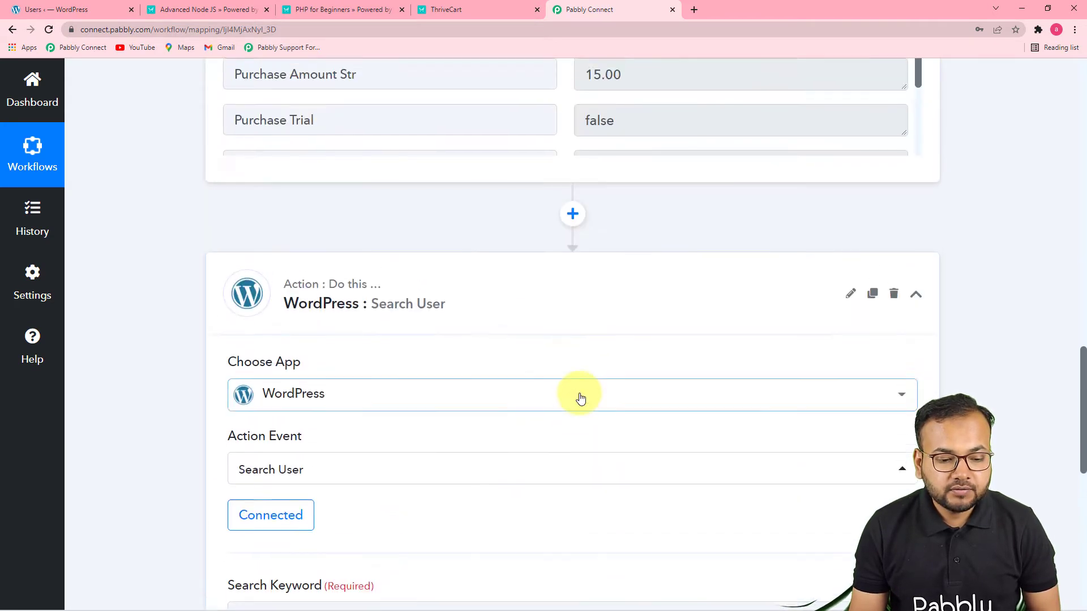
scroll(580, 395, up, 1)
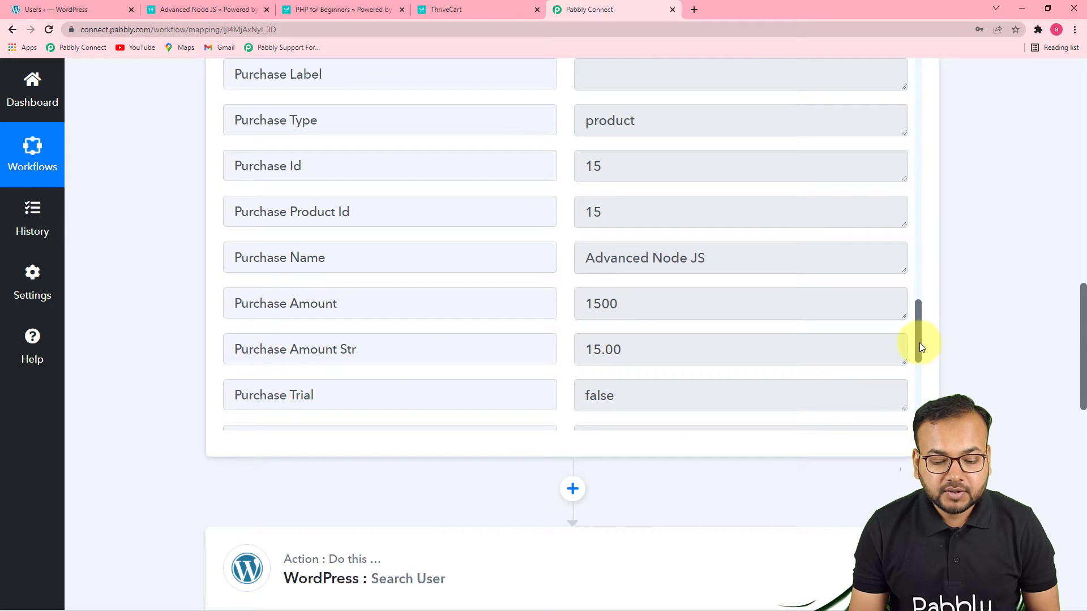
drag(919, 342, 918, 133)
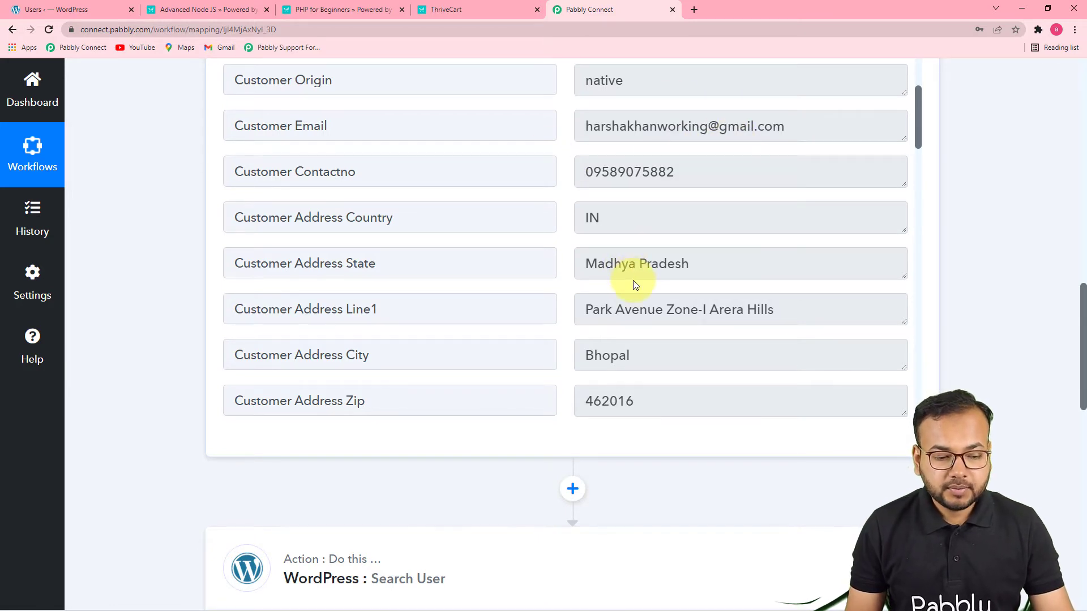
scroll(631, 278, down, 2)
scroll(633, 280, down, 2)
Map the Customer Email from the ThriveCart Product Purchase step as the Search Keyword, then save and send a test request
scroll(207, 405, down, 8)
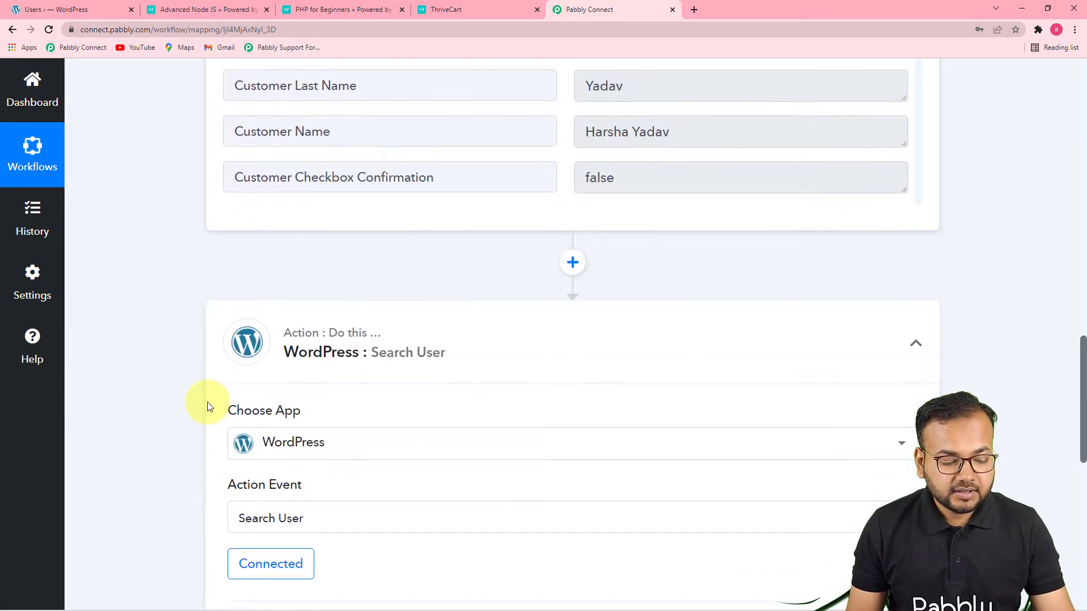
scroll(208, 404, down, 3)
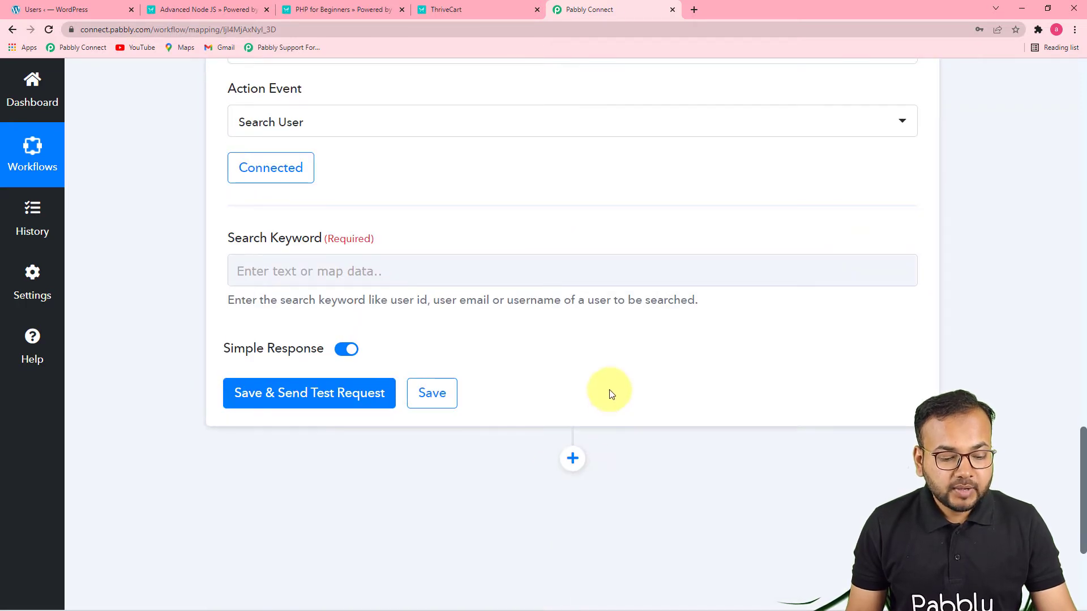
scroll(566, 385, down, 2)
click(505, 161)
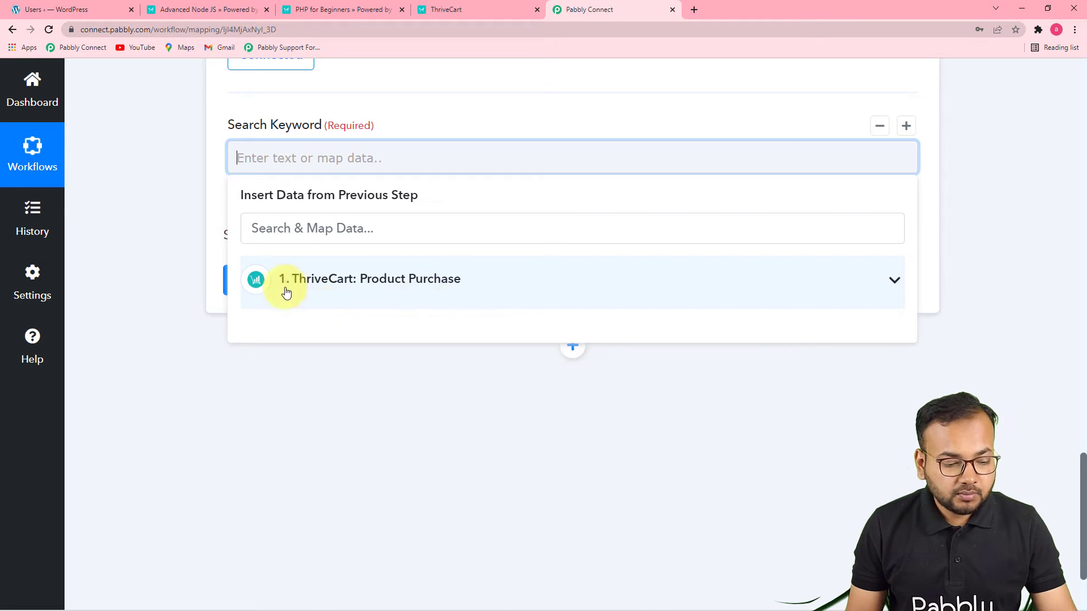
click(380, 286)
scroll(668, 422, down, 5)
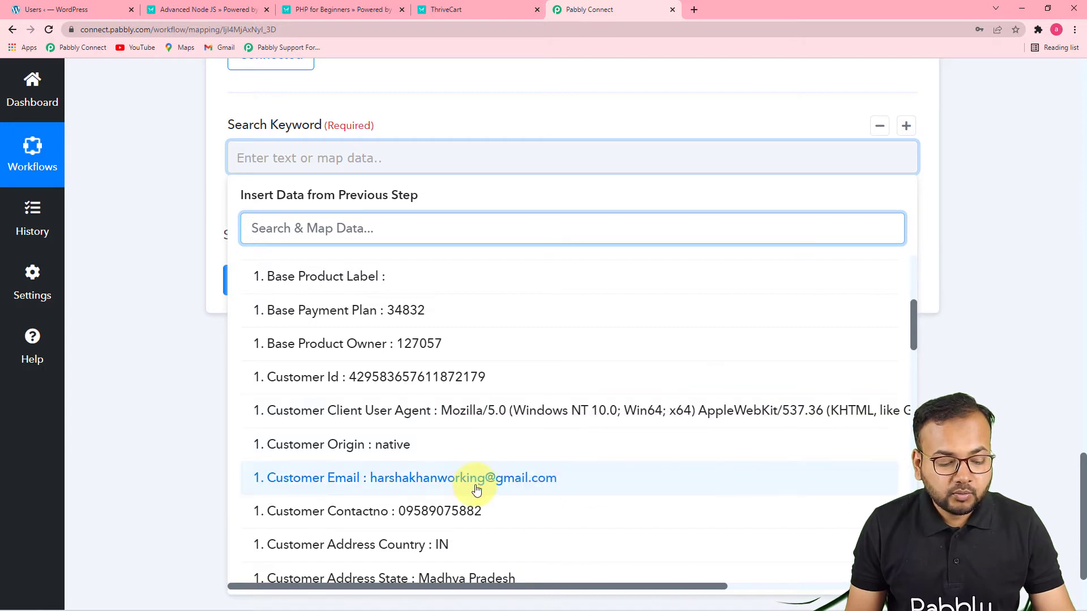
click(430, 481)
click(600, 447)
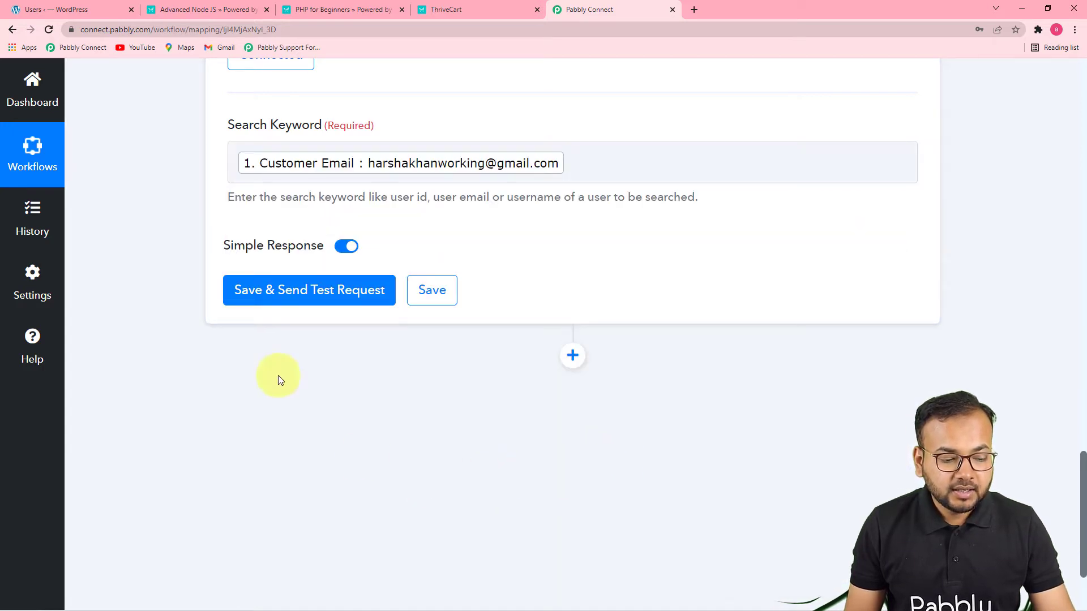
click(294, 293)
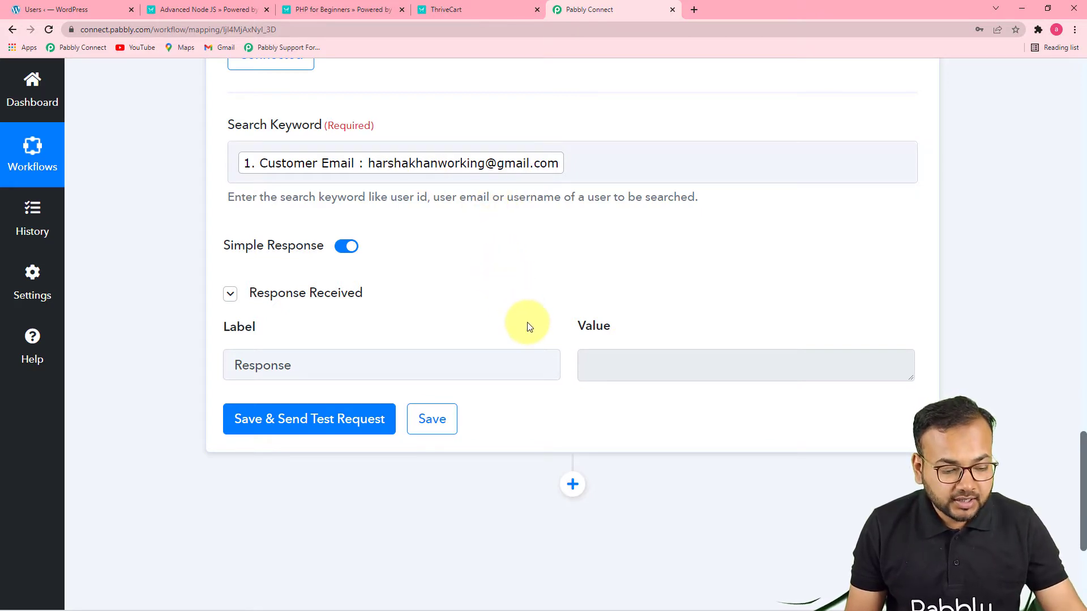
Add a Router by Pabbly action after the WordPress Search User step
scroll(528, 321, down, 1)
scroll(528, 323, down, 2)
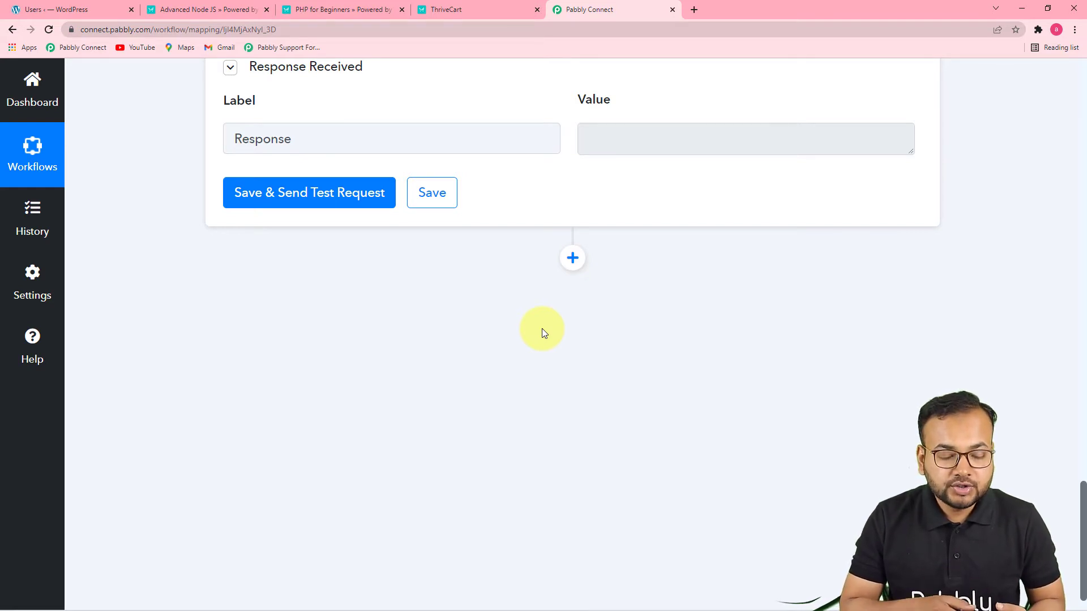
click(574, 259)
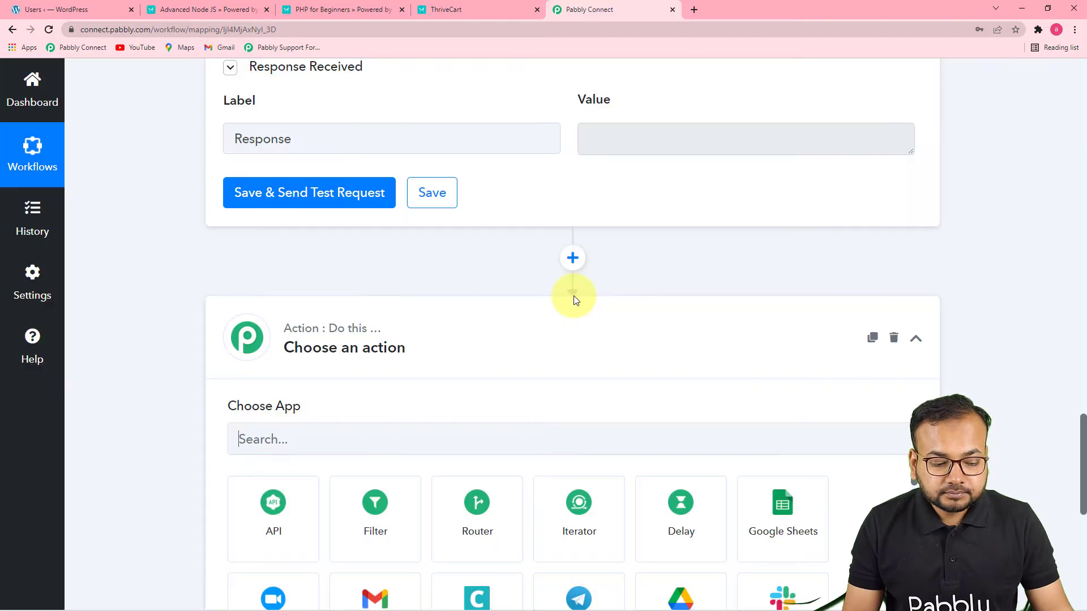
scroll(574, 296, down, 4)
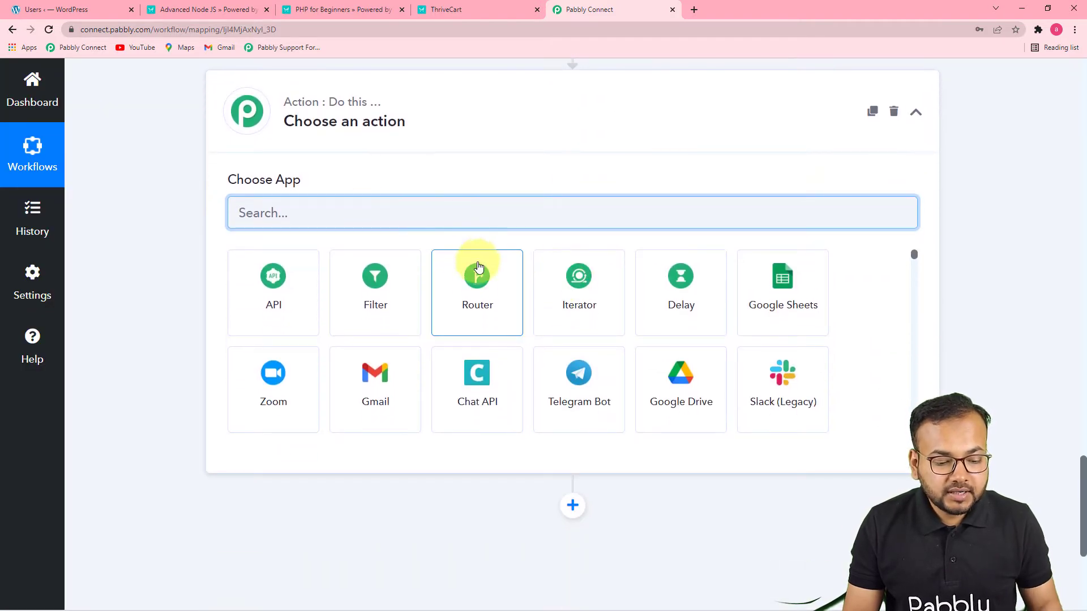
click(491, 309)
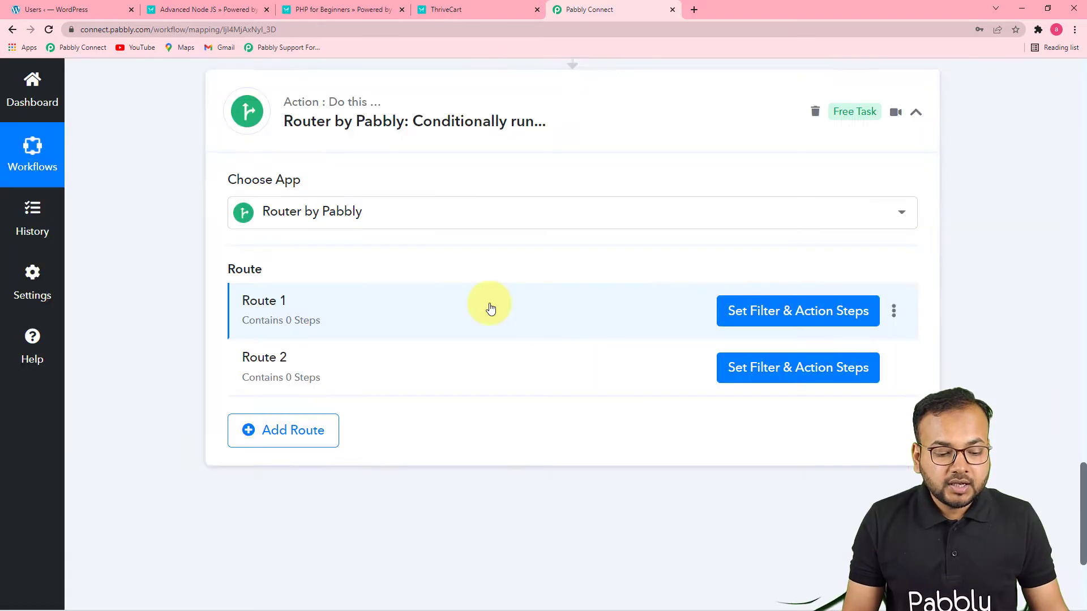
Rename the router's Route 1 as "User Exists"
scroll(549, 310, down, 1)
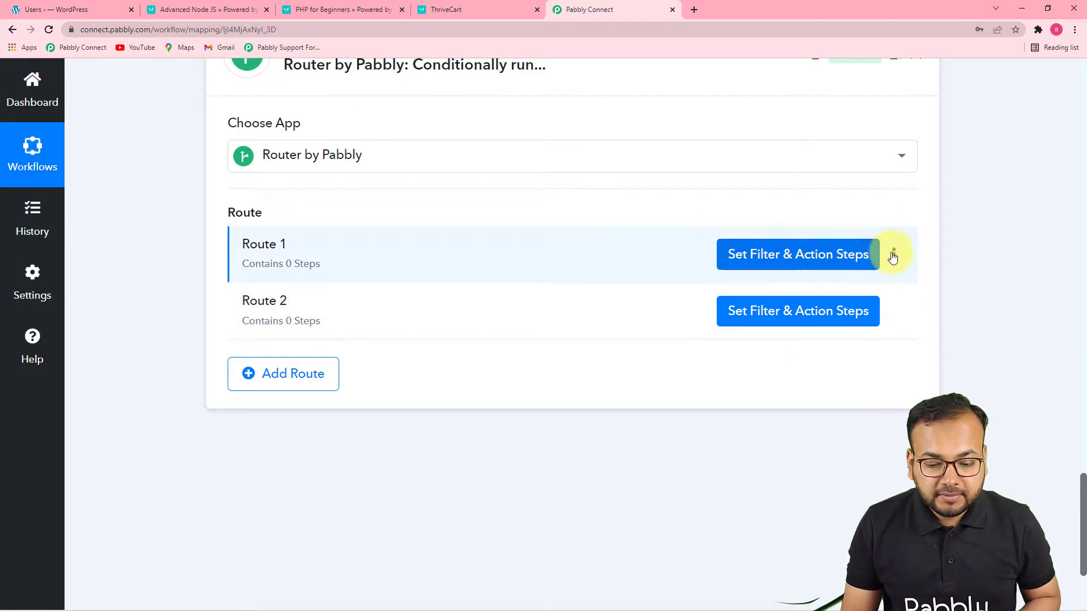
click(894, 254)
click(820, 284)
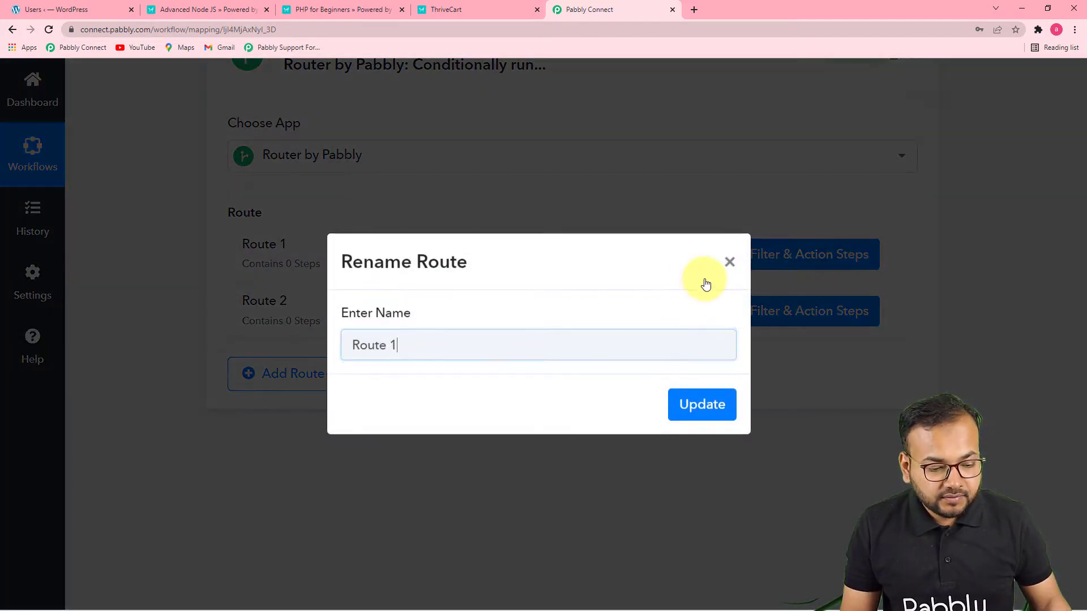
key(BackSpace)
key(BackSpace)
key(BackSpace)
key(BackSpace)
key(BackSpace)
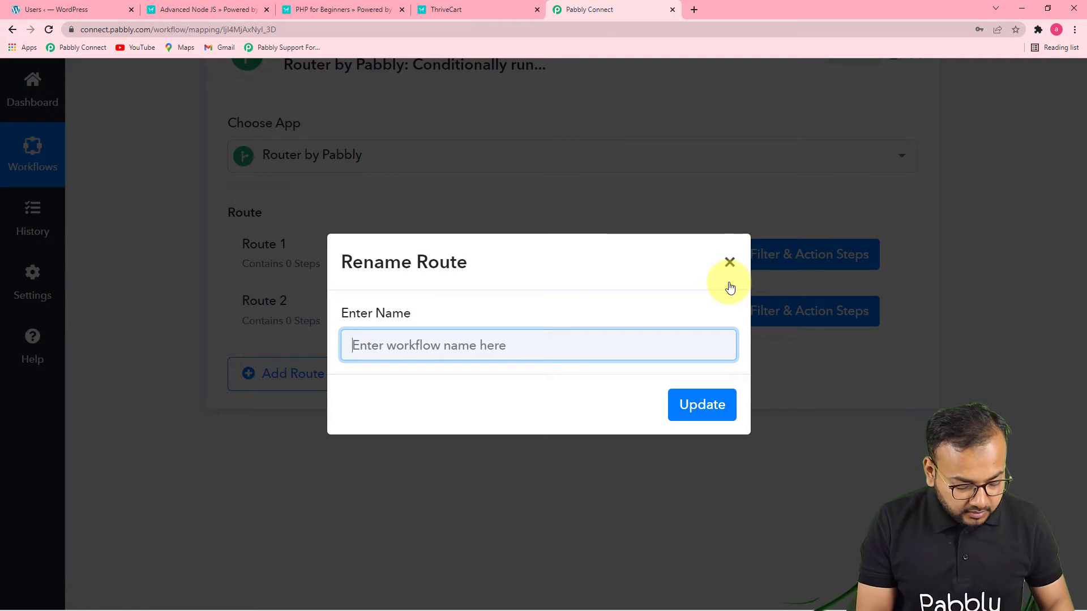
text(User Exists)
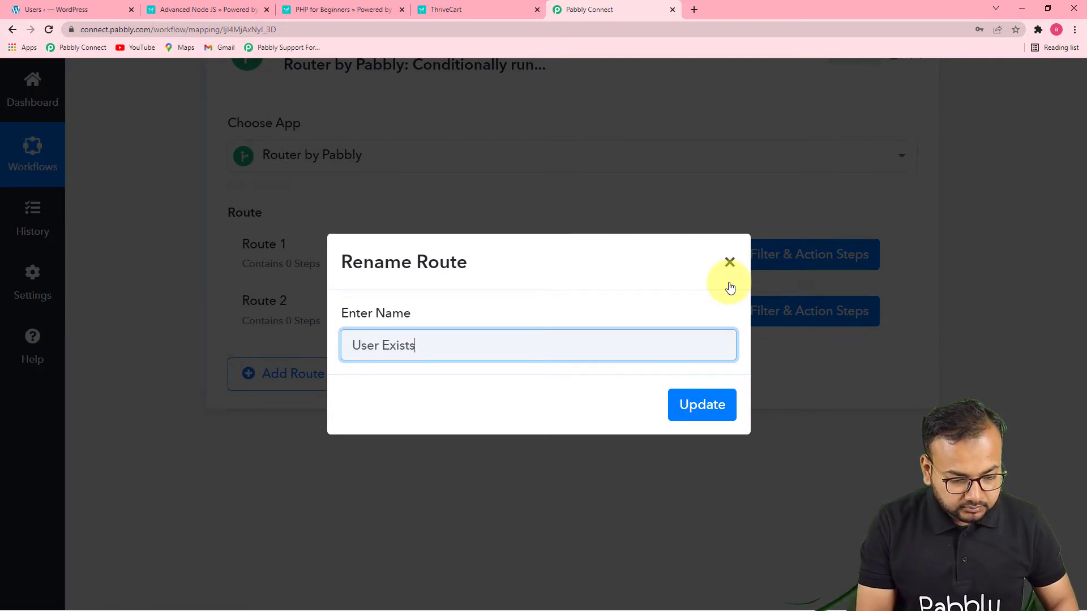
click(715, 403)
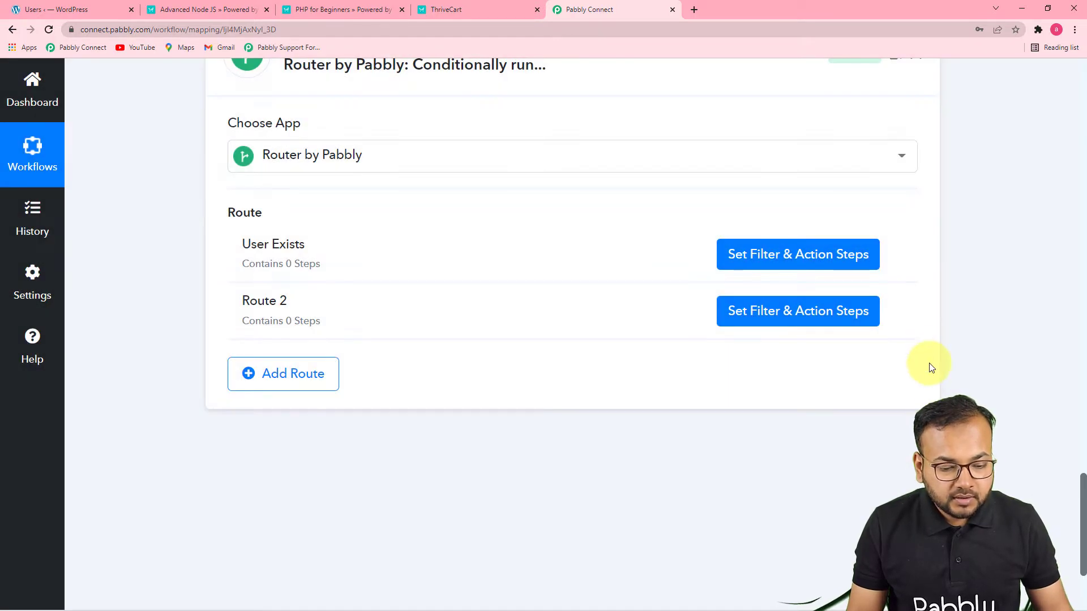
Rename the router's Route 2 as "User Doesnot Exist"
click(893, 311)
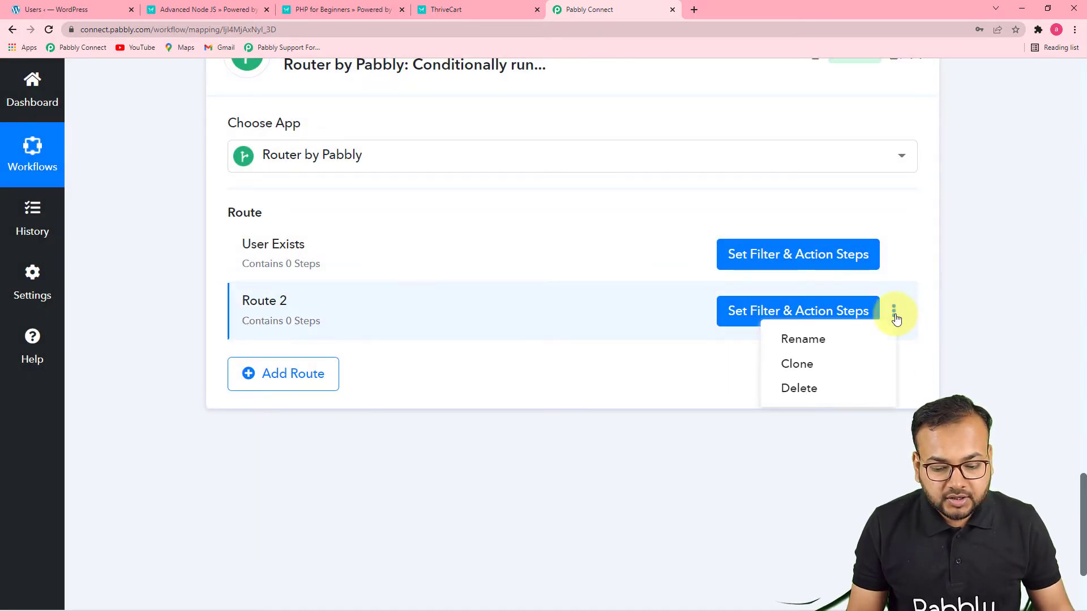
click(852, 342)
key(BackSpace)
key(BackSpace)
key(BackSpace)
key(BackSpace)
key(BackSpace)
key(BackSpace)
text(User Do)
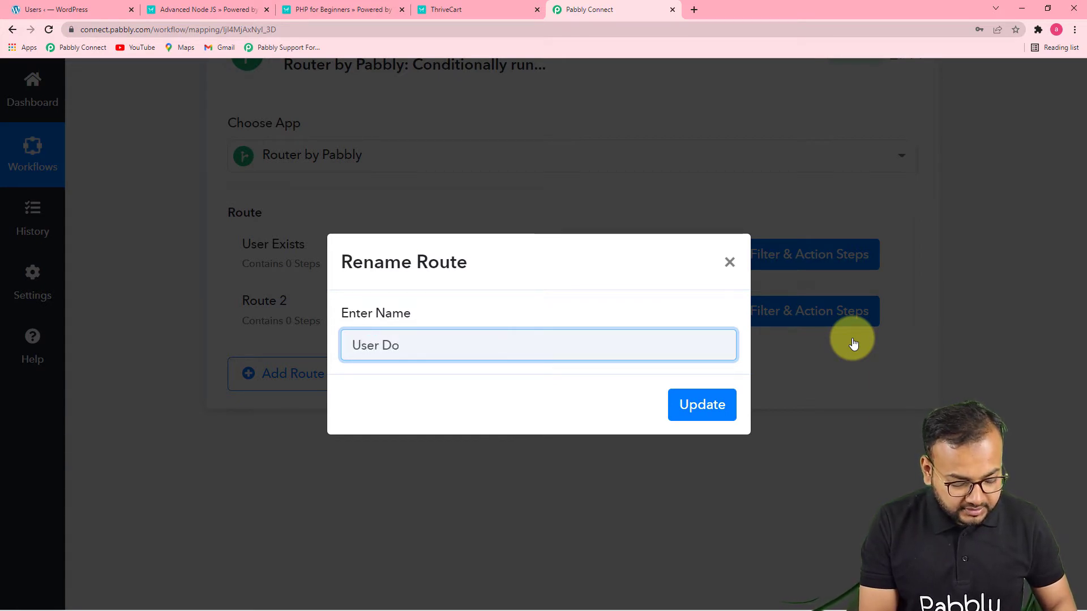
text(esnot Exist)
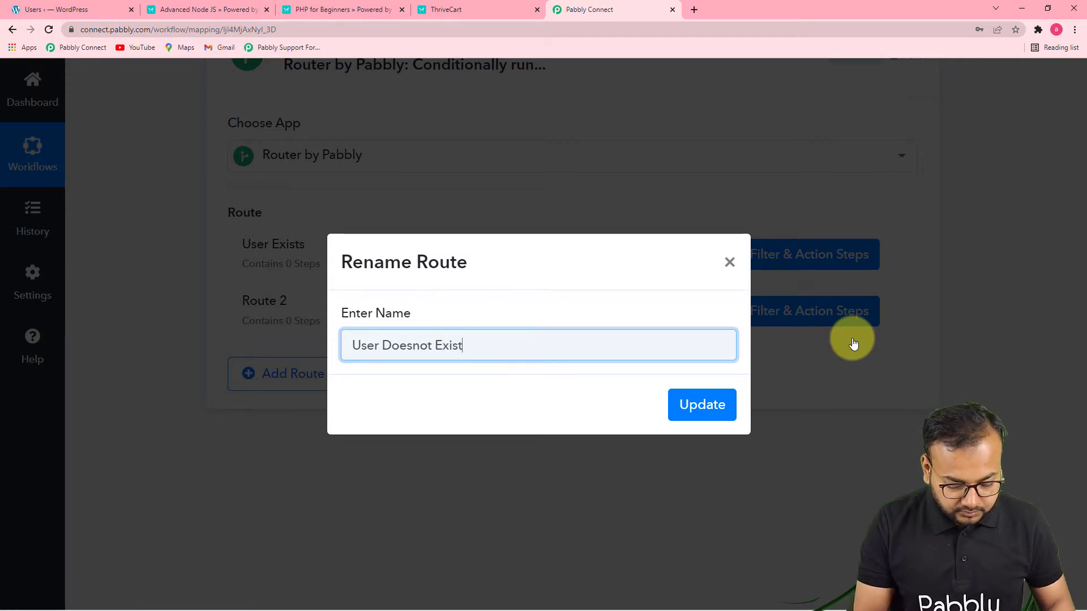
key(Return)
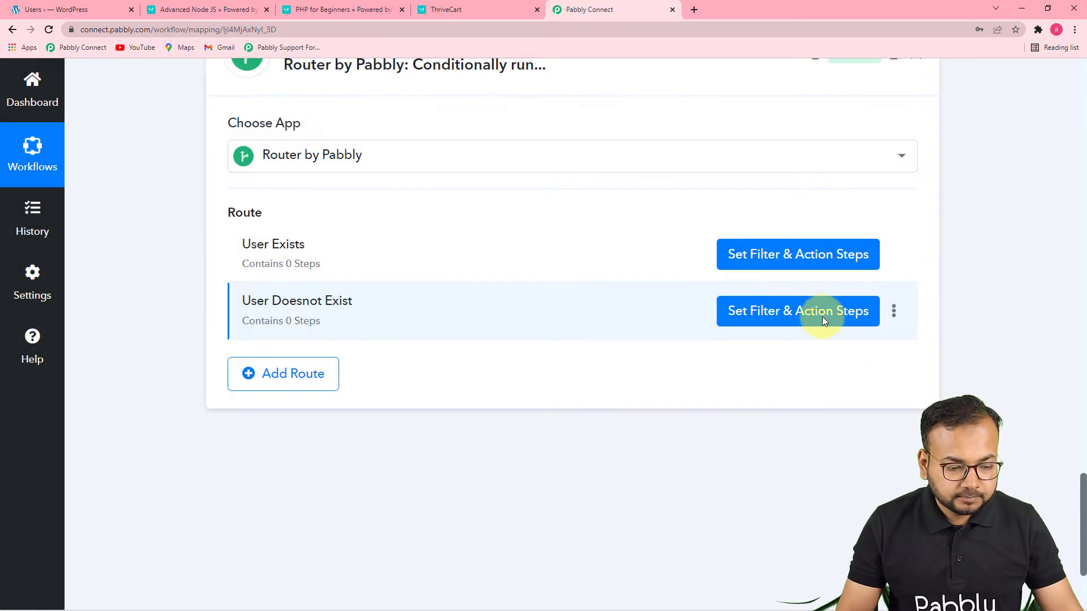
Review the WordPress Search User response, the ThriveCart customer data and the router's two routes
scroll(636, 354, up, 6)
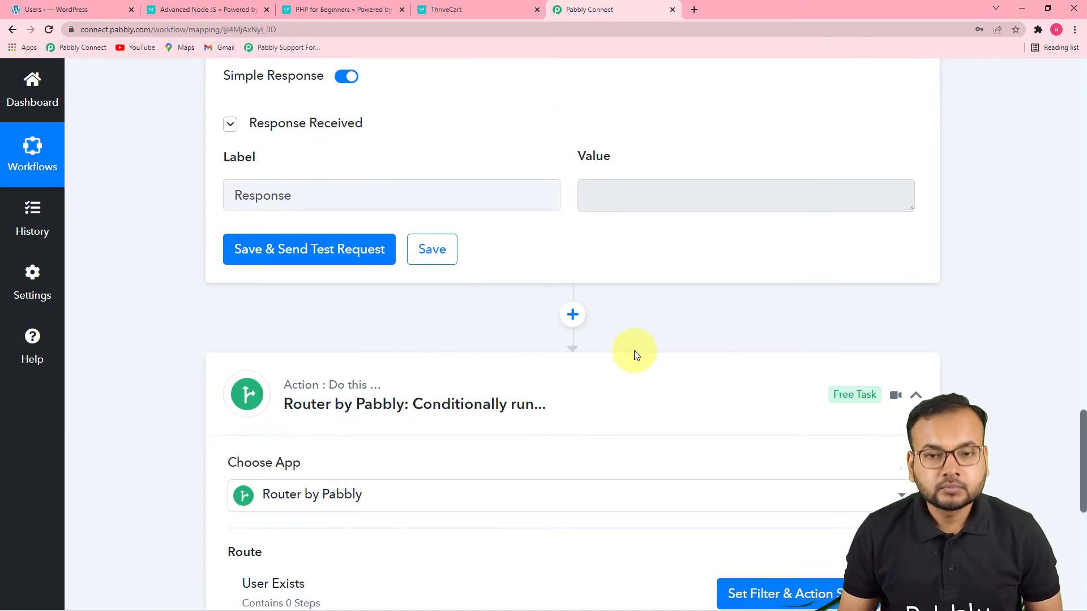
scroll(637, 357, down, 4)
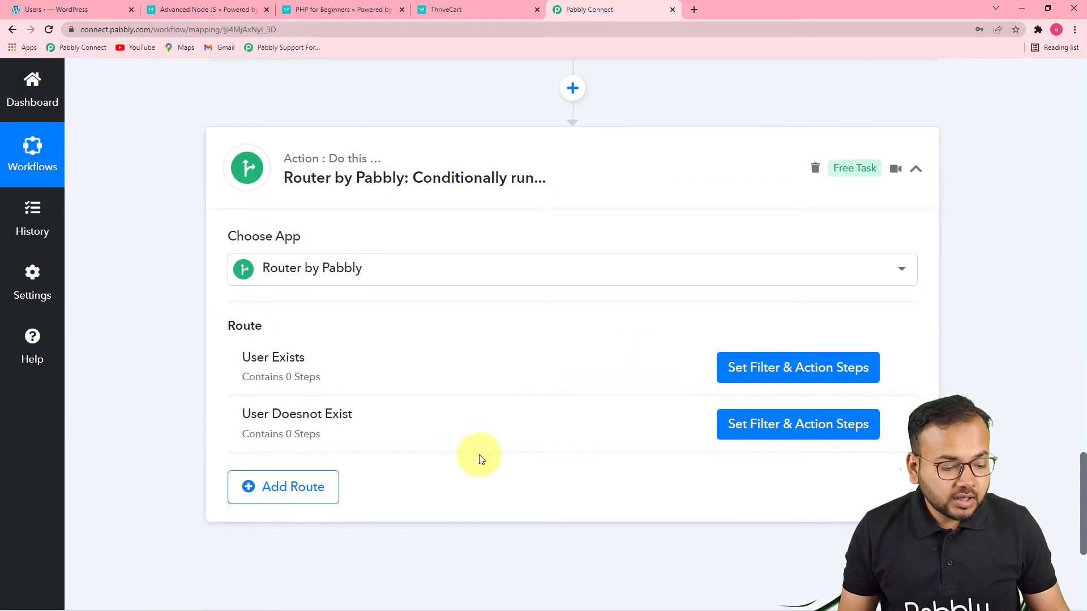
scroll(481, 456, up, 4)
scroll(491, 456, up, 4)
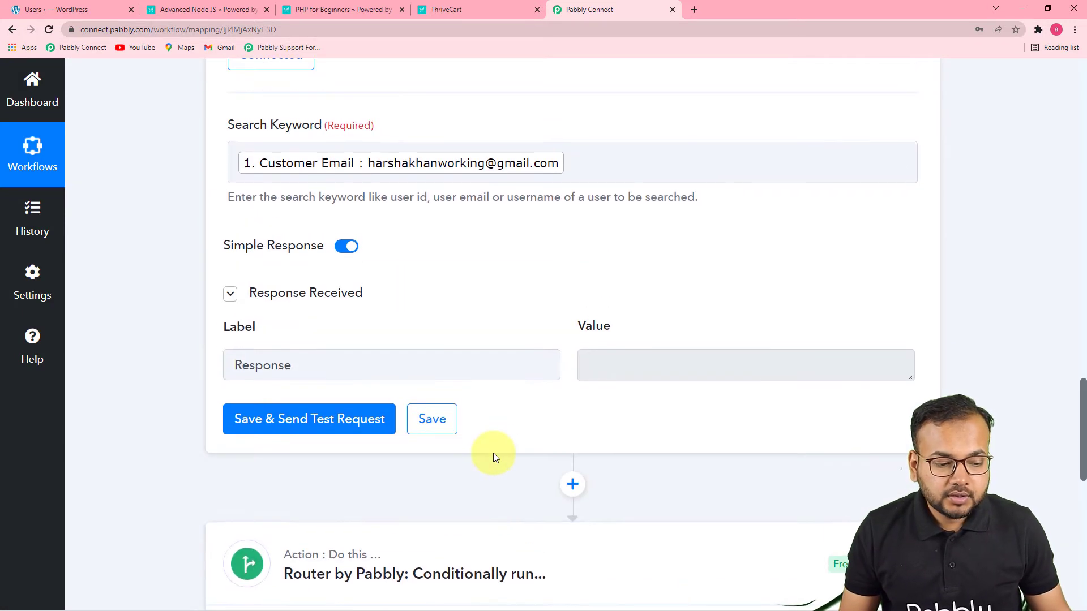
scroll(587, 350, up, 1)
scroll(590, 358, up, 2)
scroll(590, 360, up, 7)
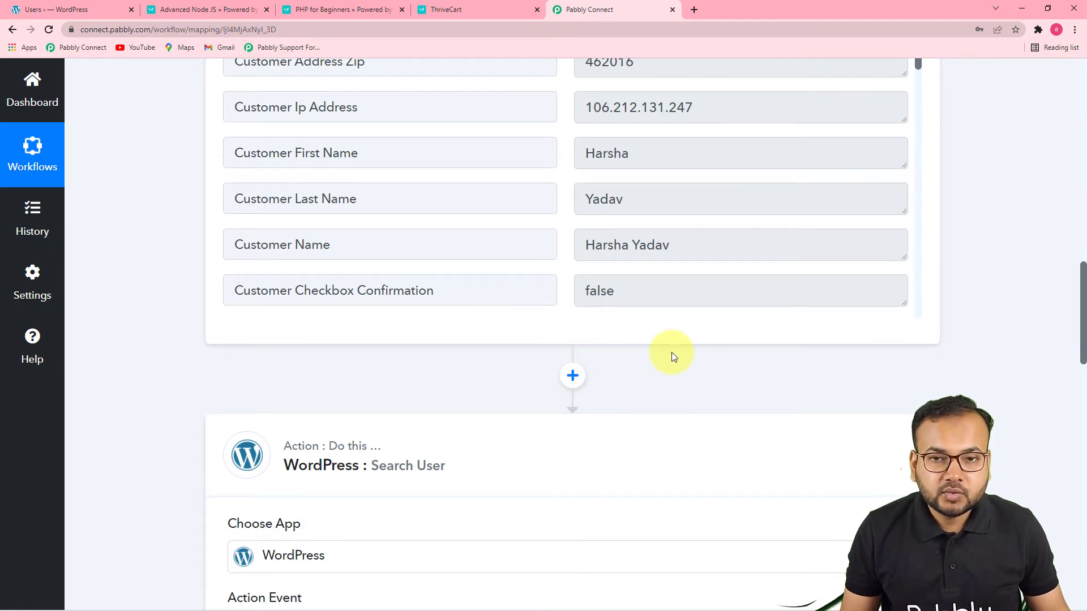
scroll(671, 353, down, 13)
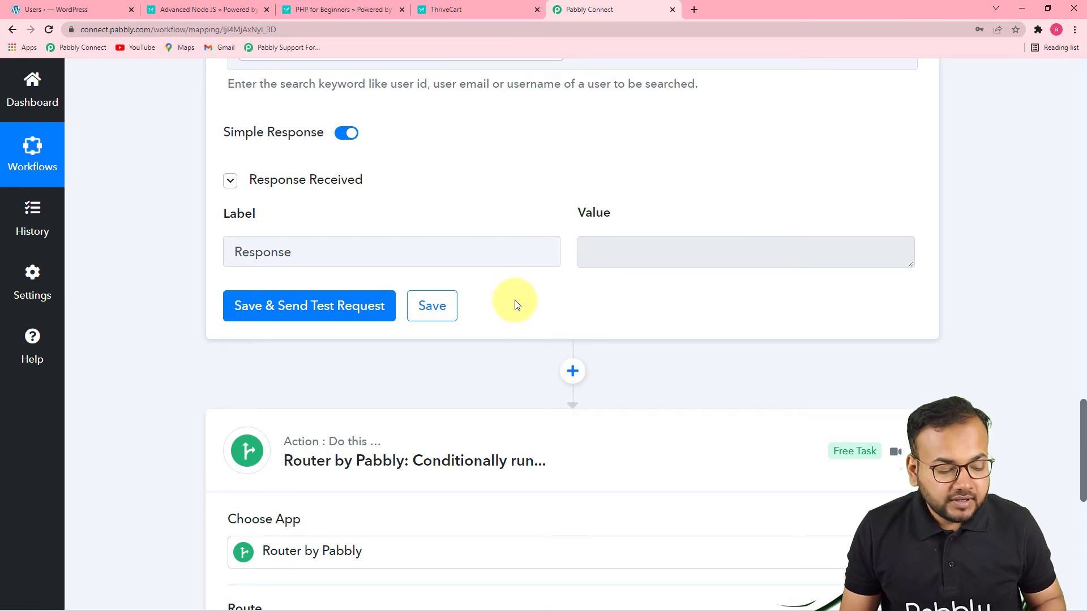
scroll(514, 303, down, 4)
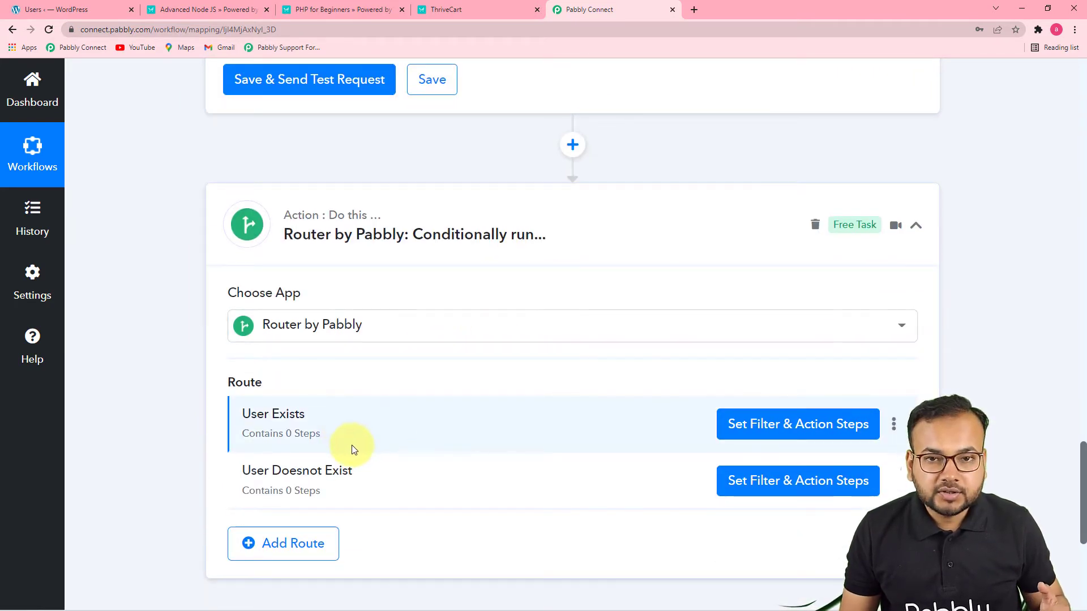
Start re-capturing the webhook response in the ThriveCart trigger step
scroll(490, 415, up, 20)
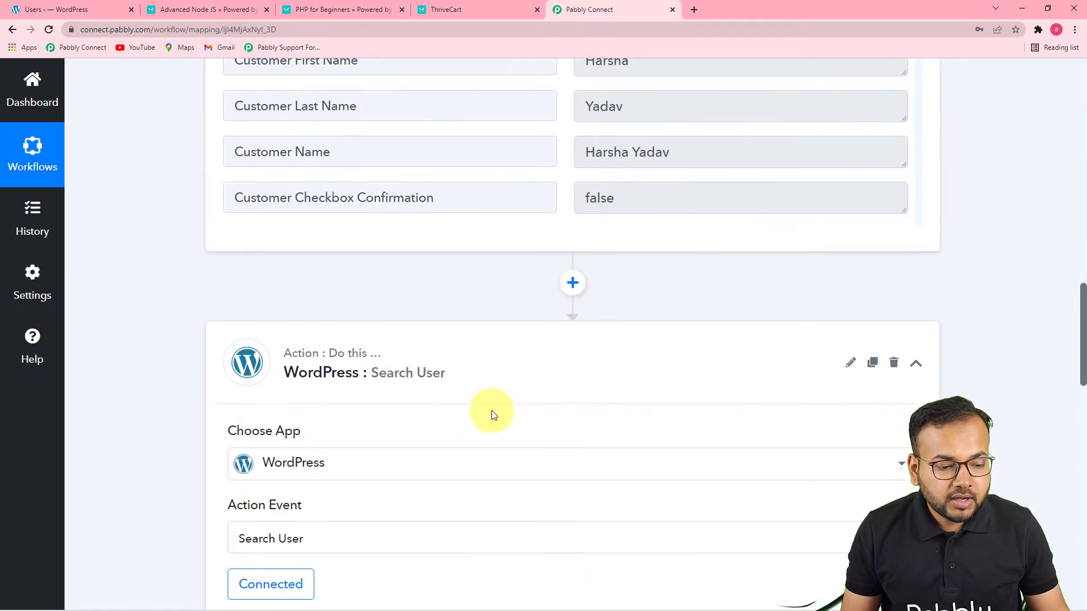
scroll(491, 414, up, 7)
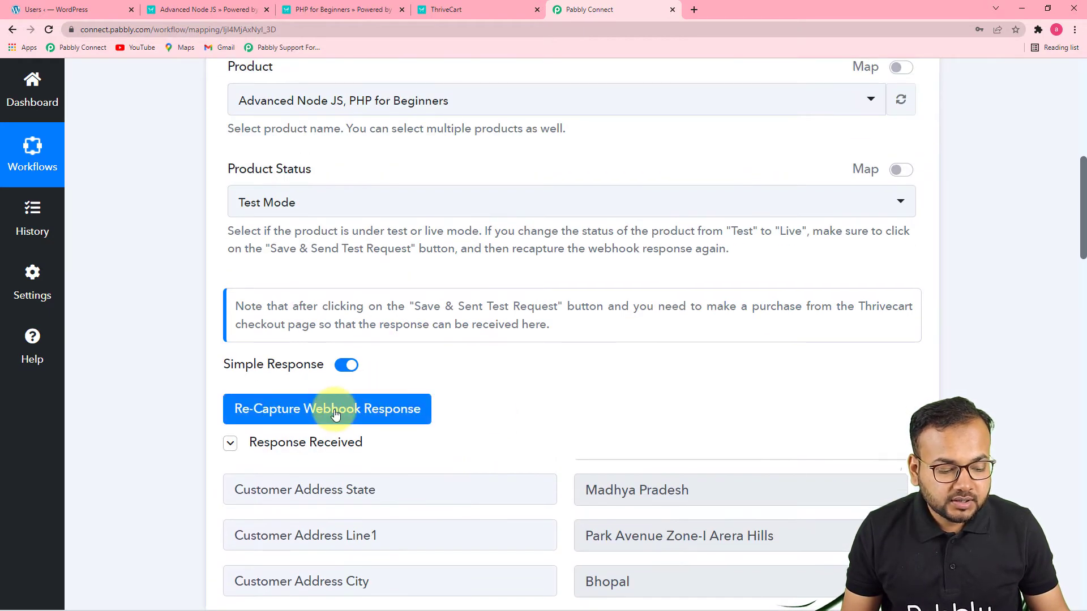
click(336, 414)
click(495, 431)
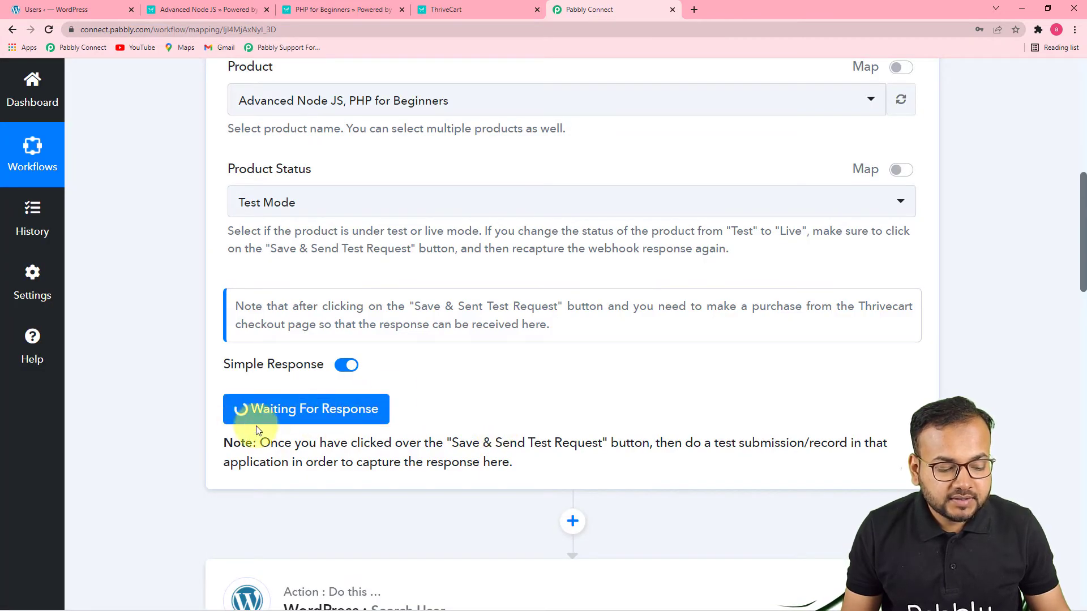
Bring up the ThriveCart checkout page for the PHP for Beginners product
click(439, 9)
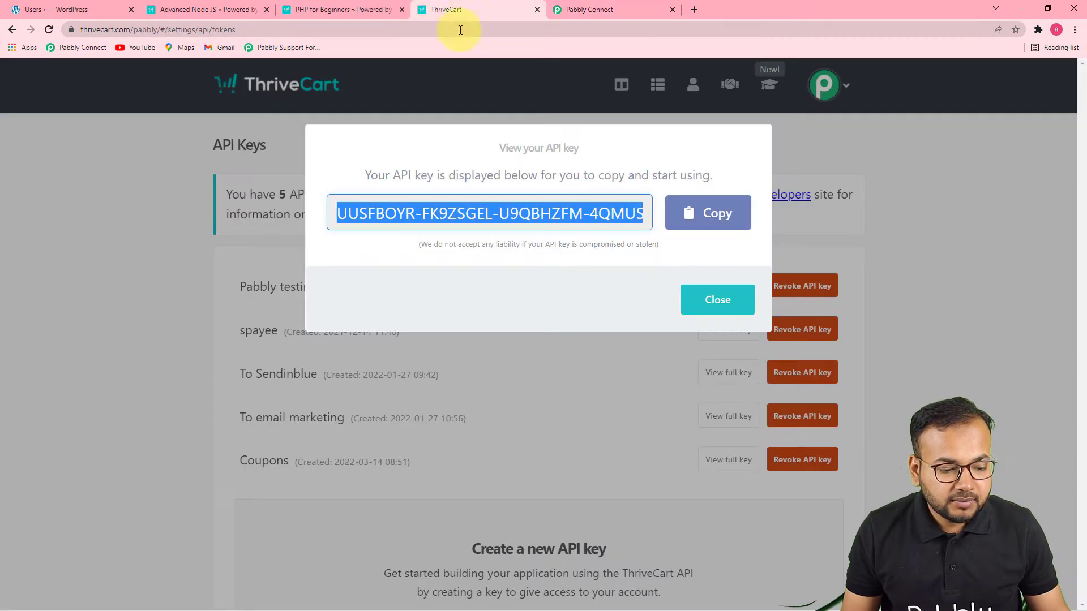
click(358, 8)
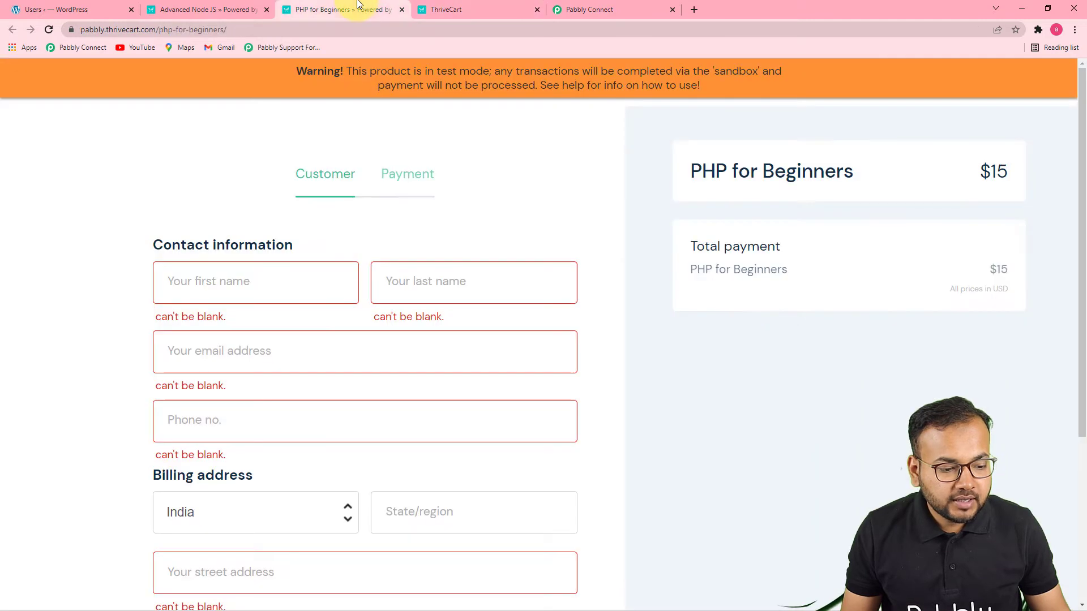
click(224, 13)
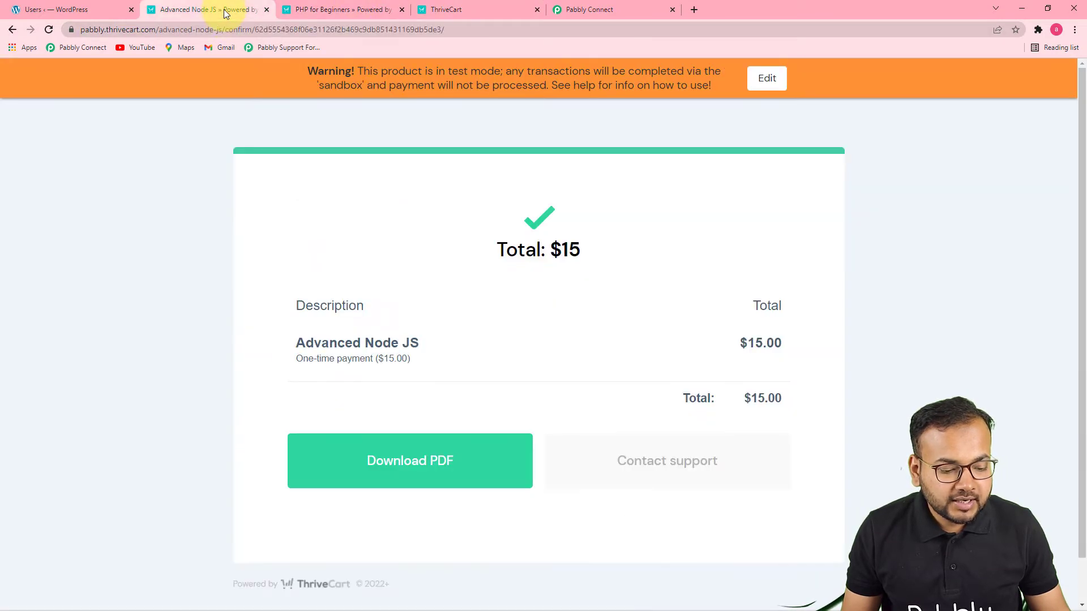
click(331, 12)
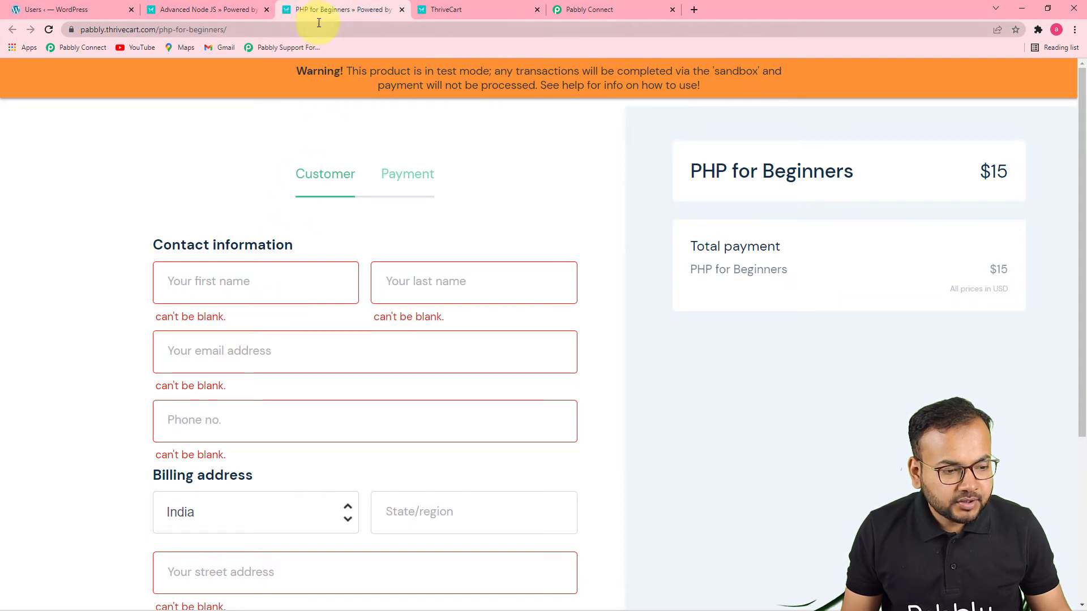
scroll(250, 177, down, 2)
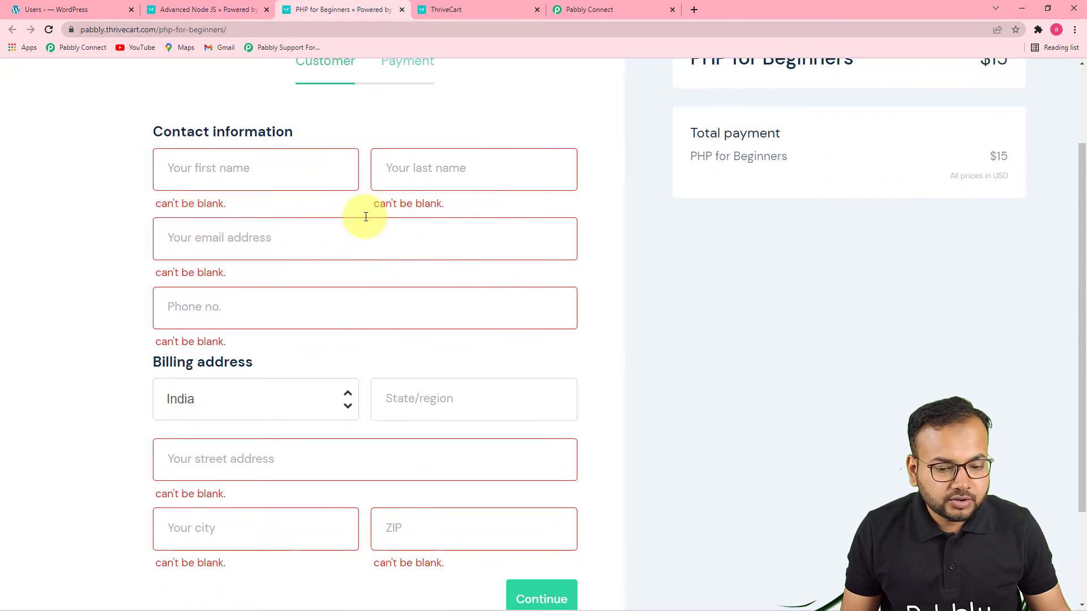
scroll(317, 244, up, 2)
Fill in the customer's first and last name in the checkout form's contact information
click(277, 267)
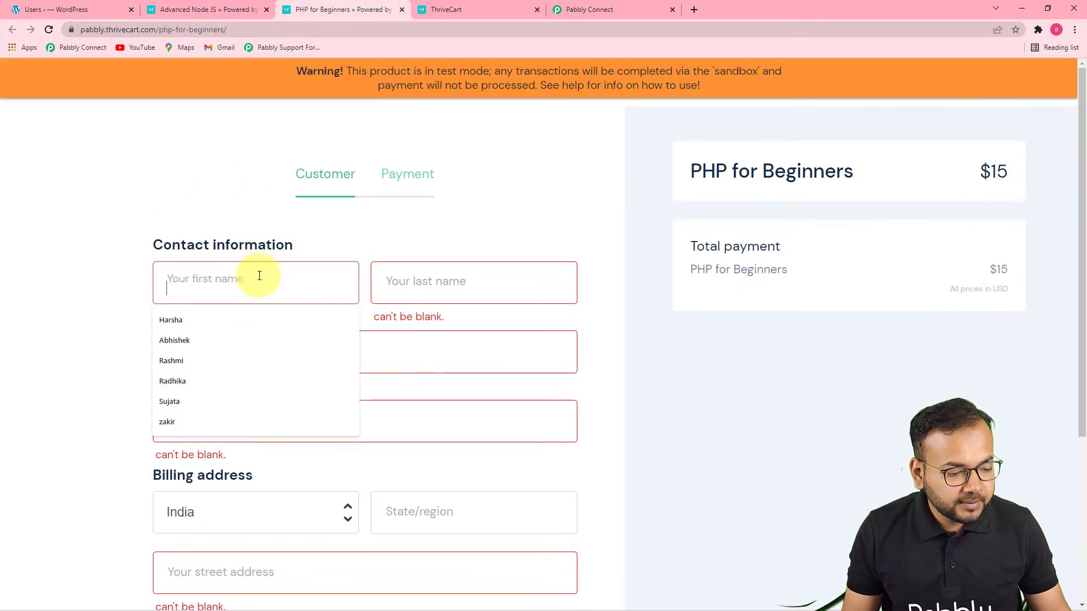
click(205, 361)
click(478, 286)
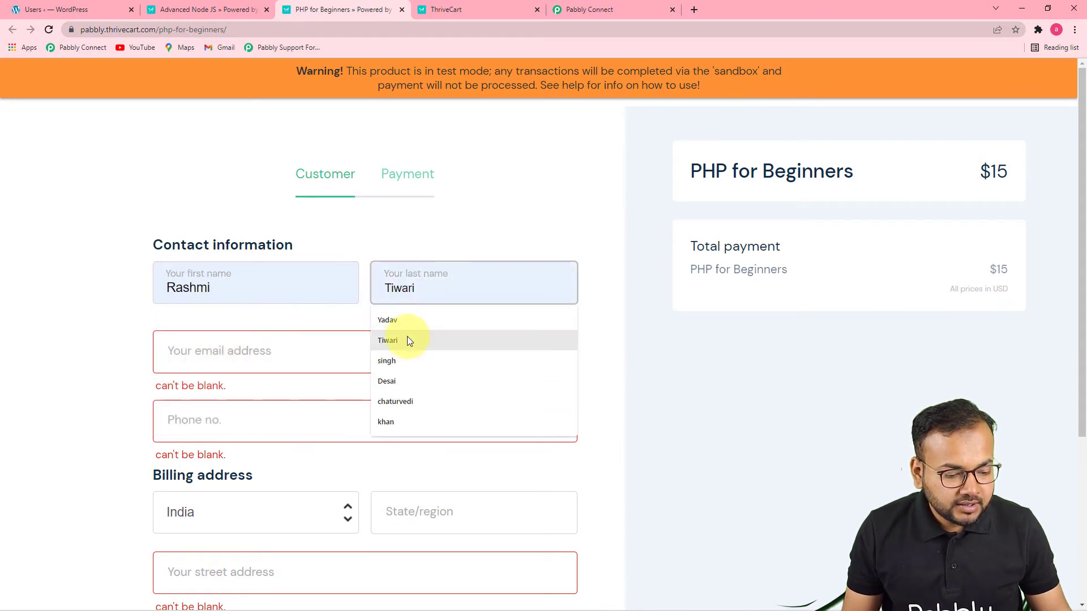
click(403, 361)
click(301, 363)
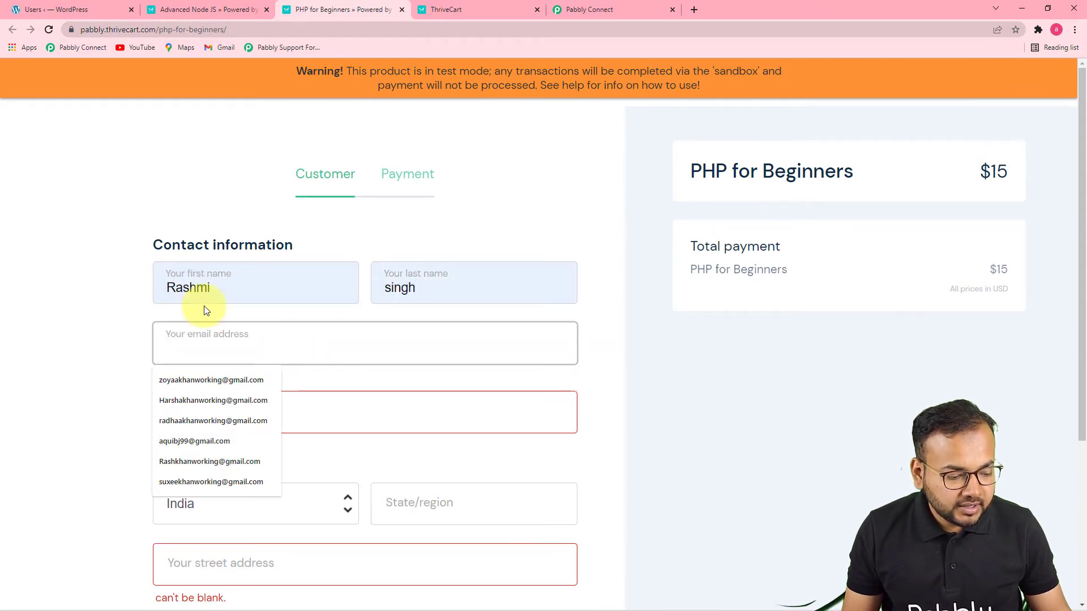
click(115, 293)
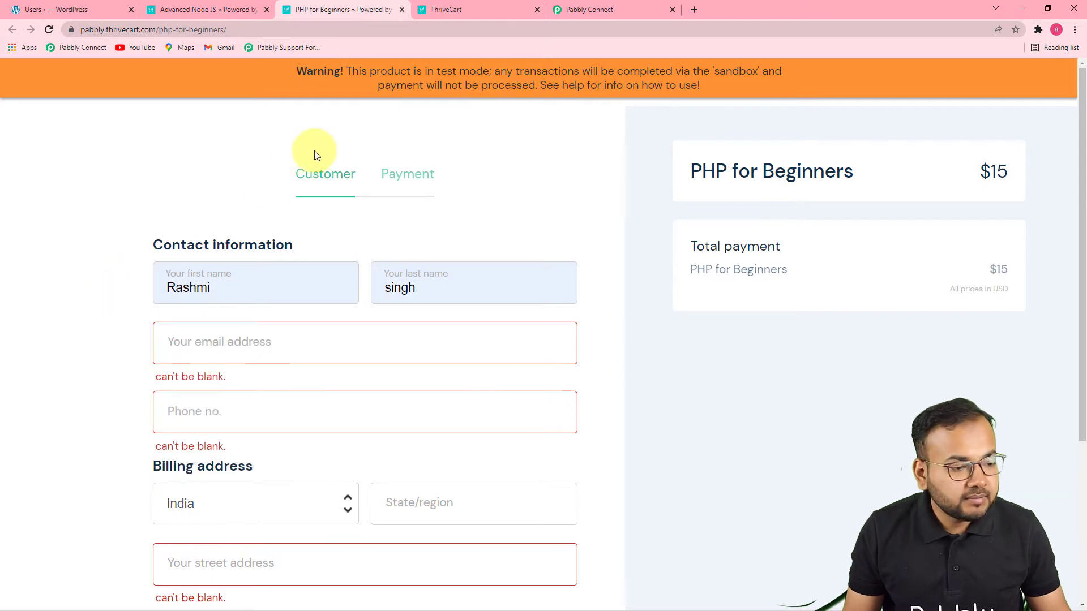
Copy the full name of an existing user with the Student role from the WordPress users list
mouse_move(416, 237)
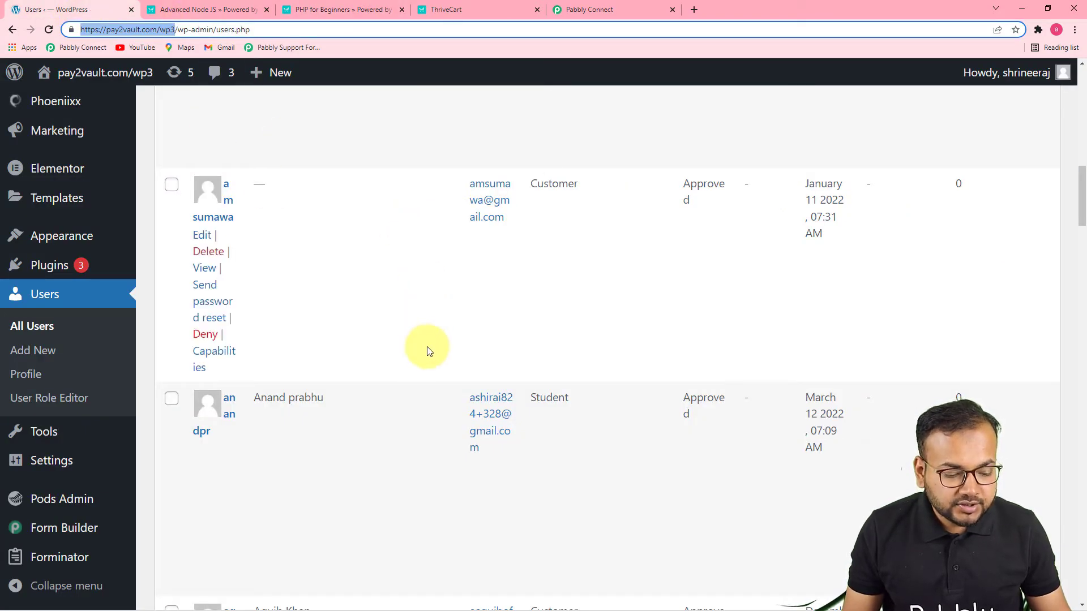
scroll(536, 388, down, 2)
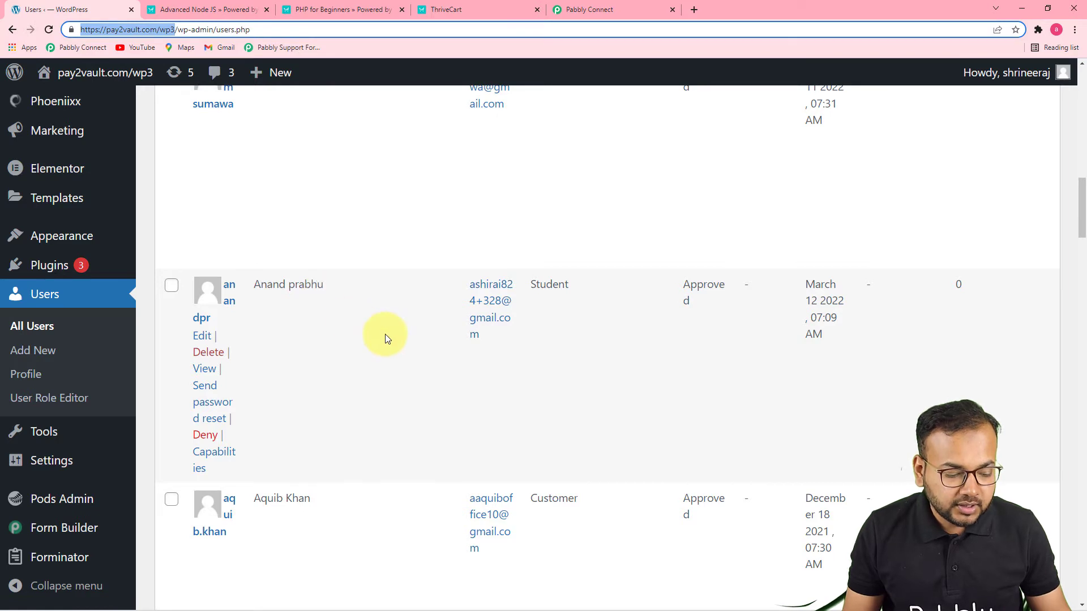
scroll(385, 339, up, 5)
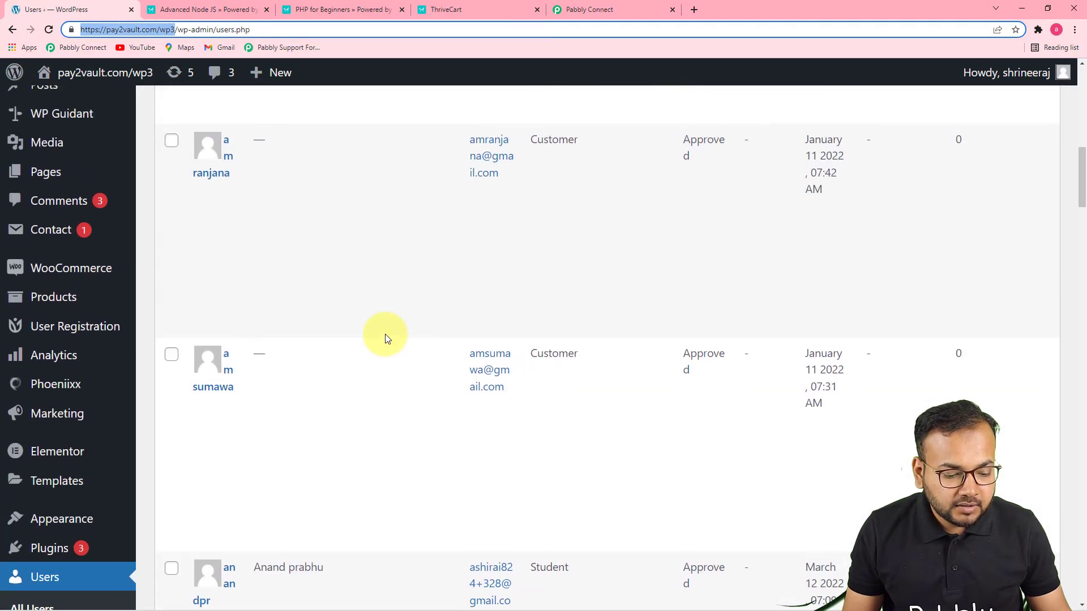
scroll(382, 340, down, 3)
drag(323, 397, 253, 401)
right_click(267, 399)
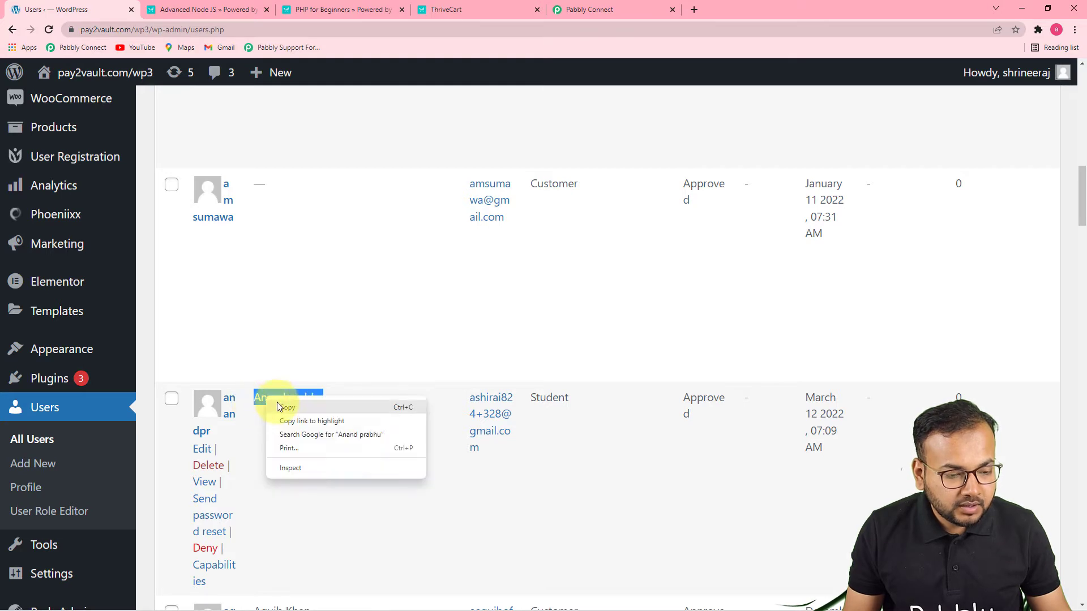
click(286, 407)
Replace the first and last name on the PHP for Beginners checkout page with the existing WordPress user's name
click(388, 10)
drag(300, 293, 121, 298)
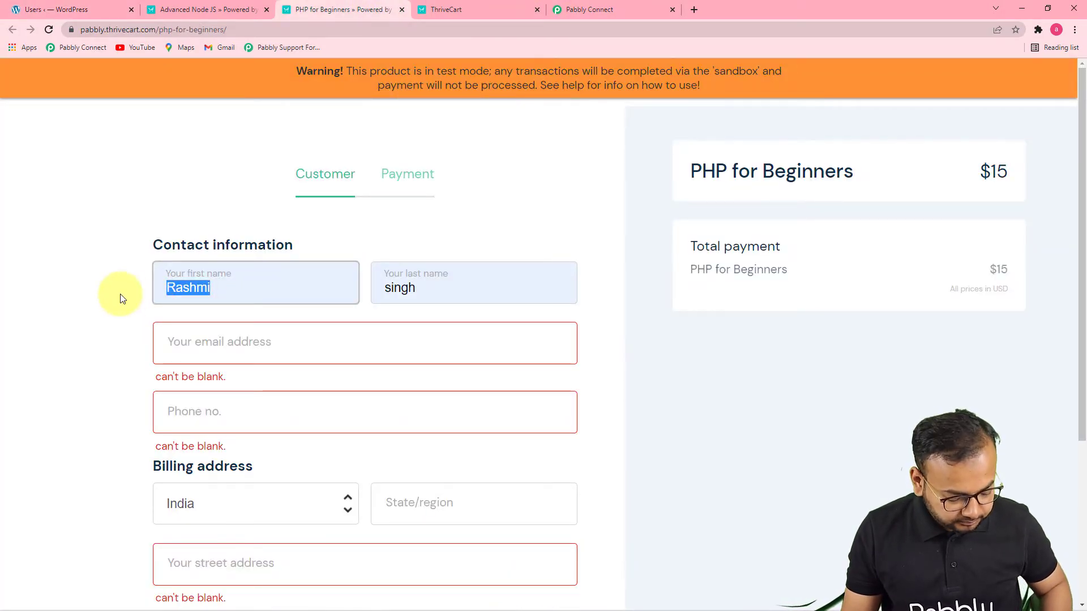
key(ctrl+v)
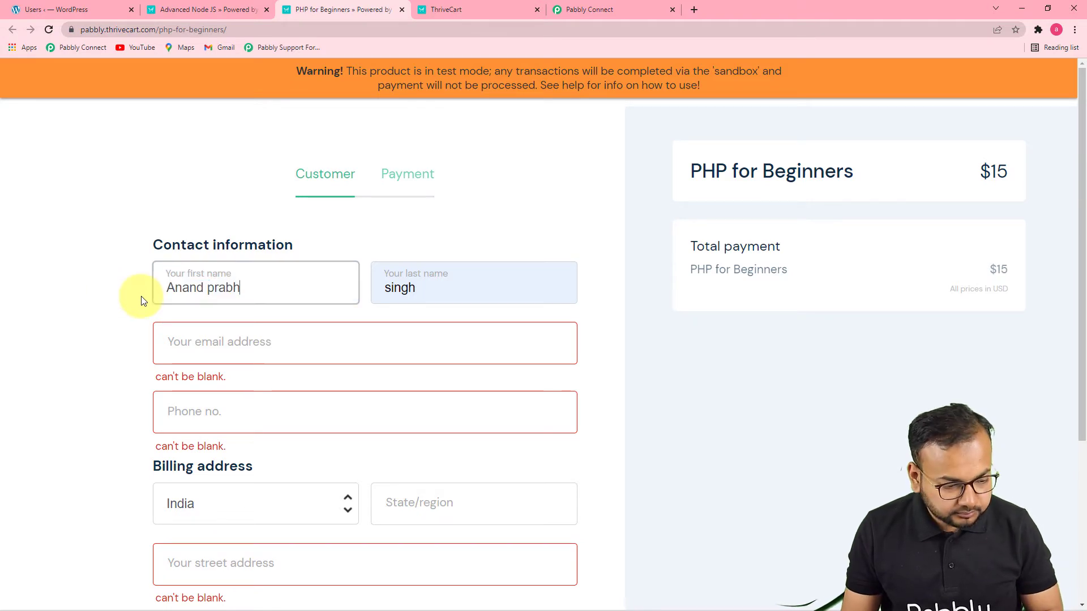
key(BackSpace)
key(BackSpace)
key(BackSpace)
click(433, 289)
key(BackSpace)
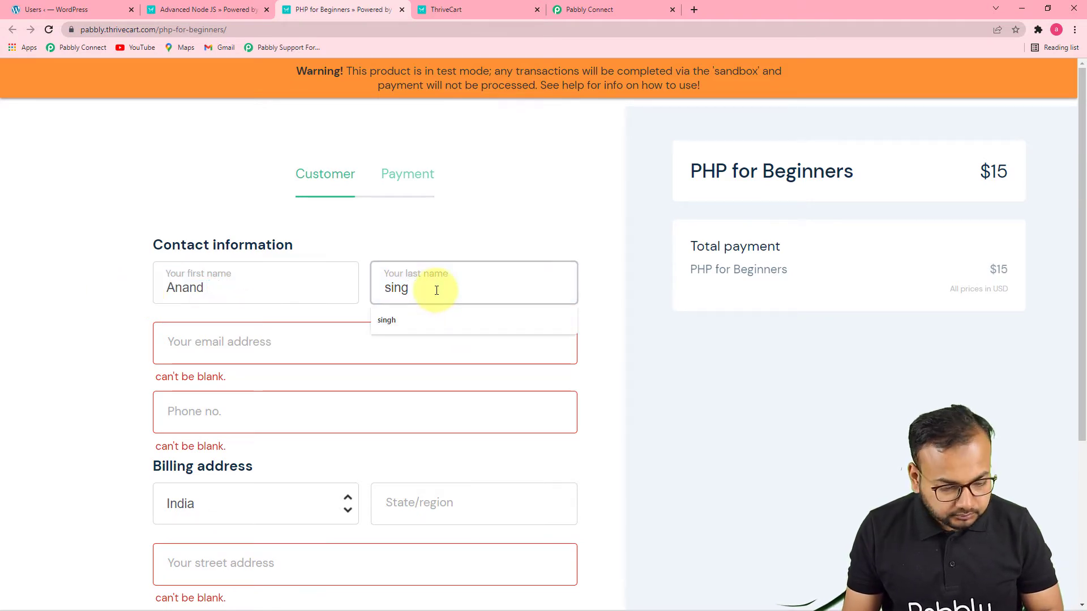
key(BackSpace)
text(prabhu)
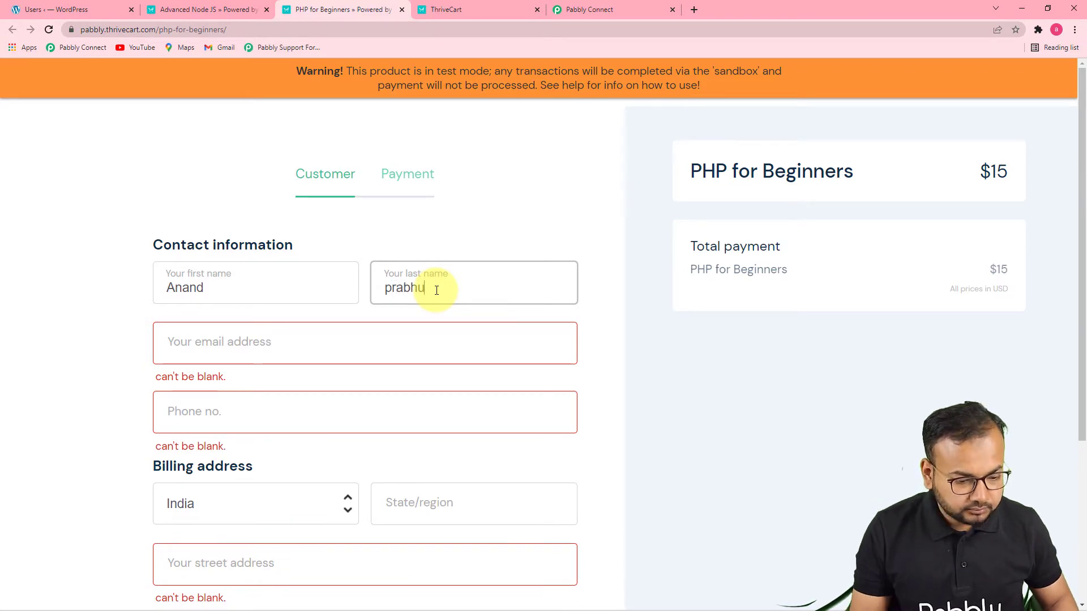
click(117, 283)
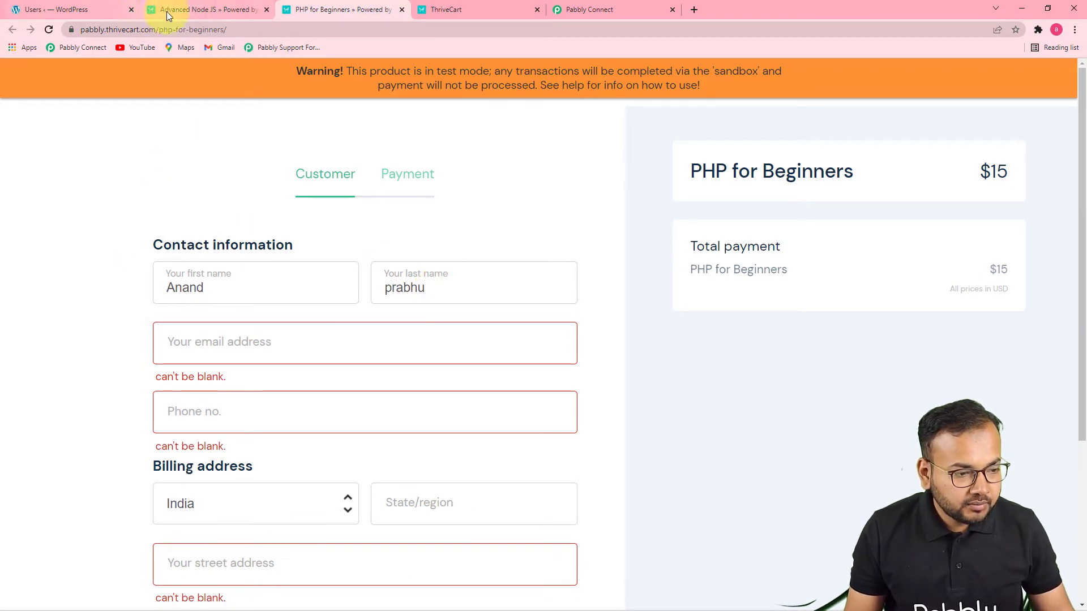
Copy the same user's email from the WordPress users list and enter it as the checkout form's email address
click(103, 10)
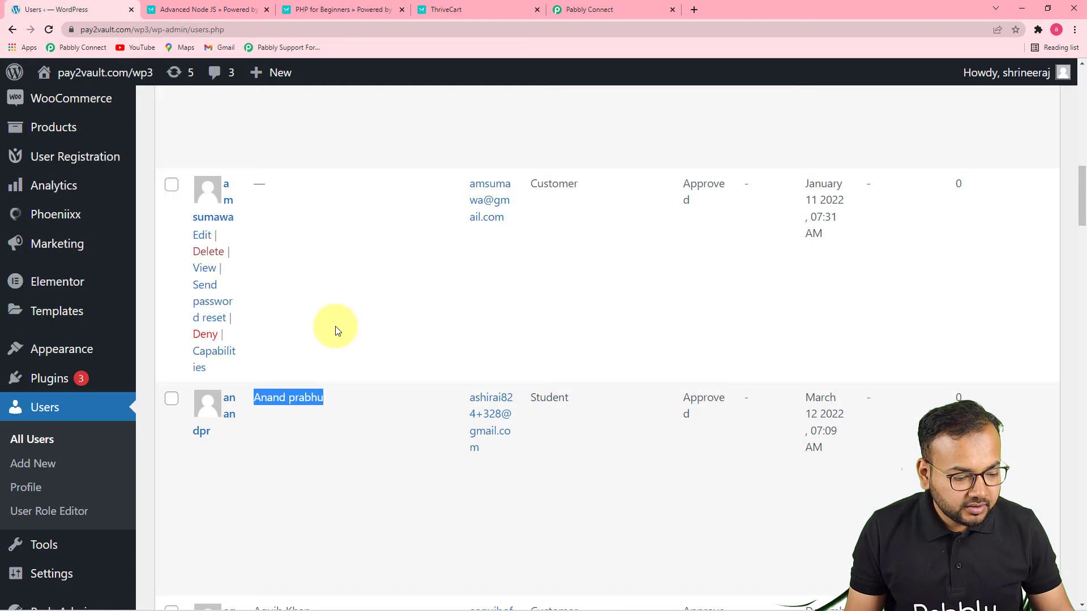
right_click(474, 403)
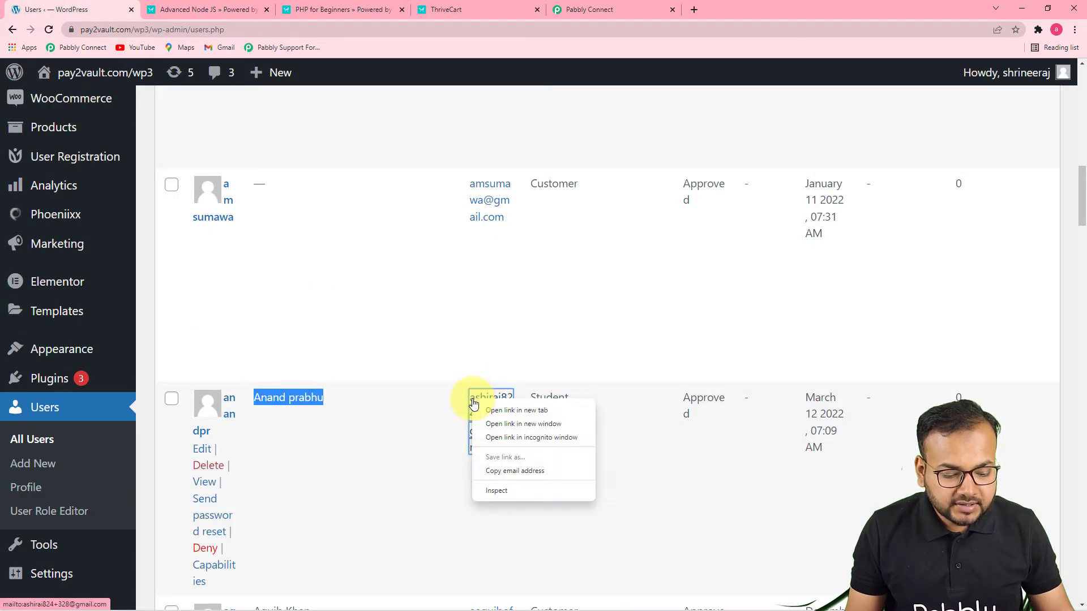
click(498, 471)
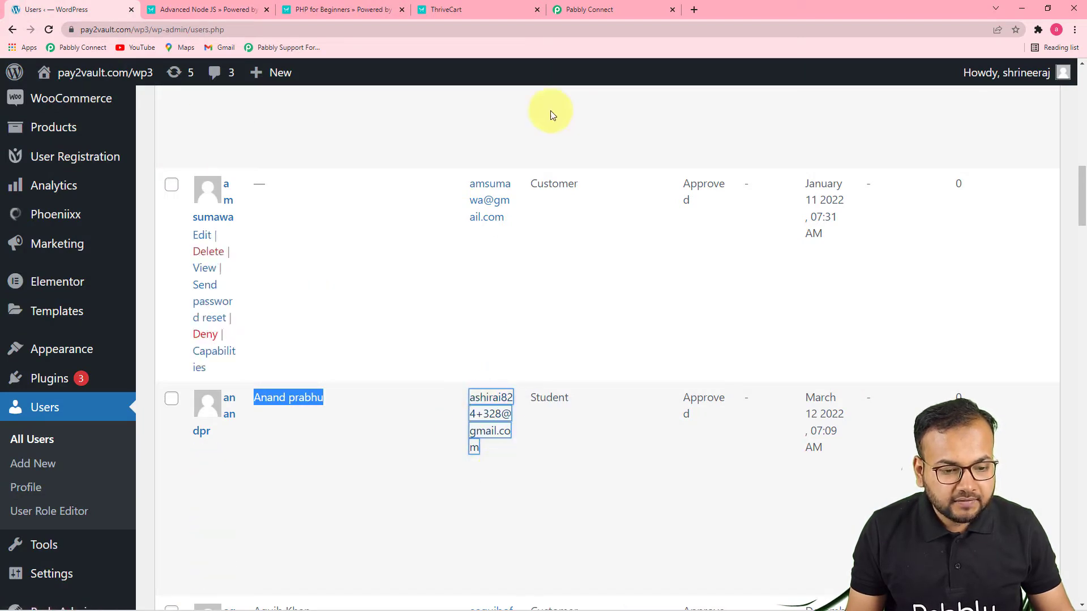
click(491, 8)
click(351, 8)
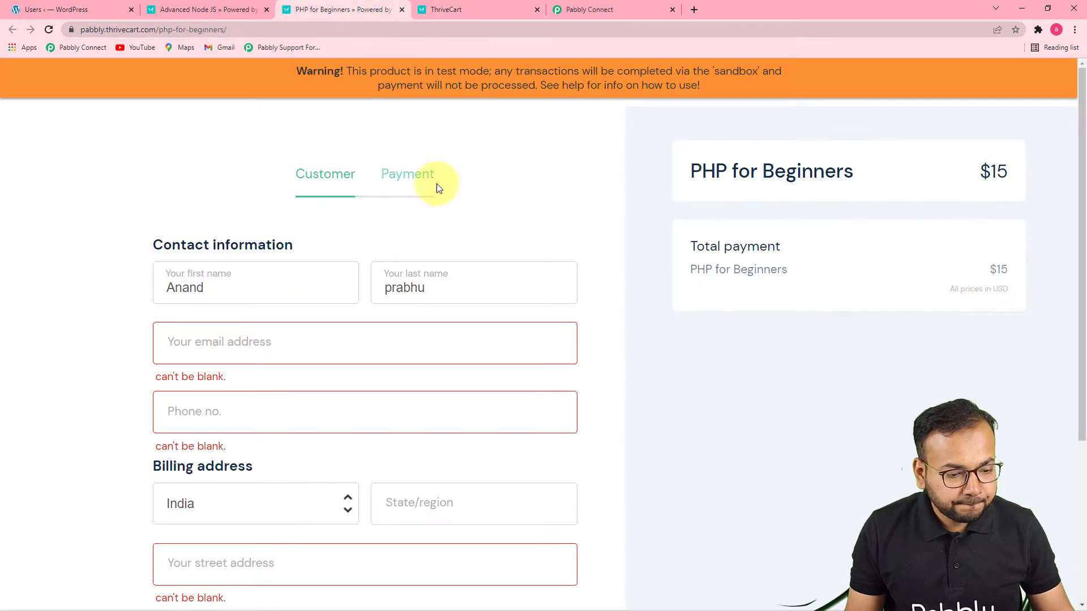
click(333, 350)
key(ctrl+v)
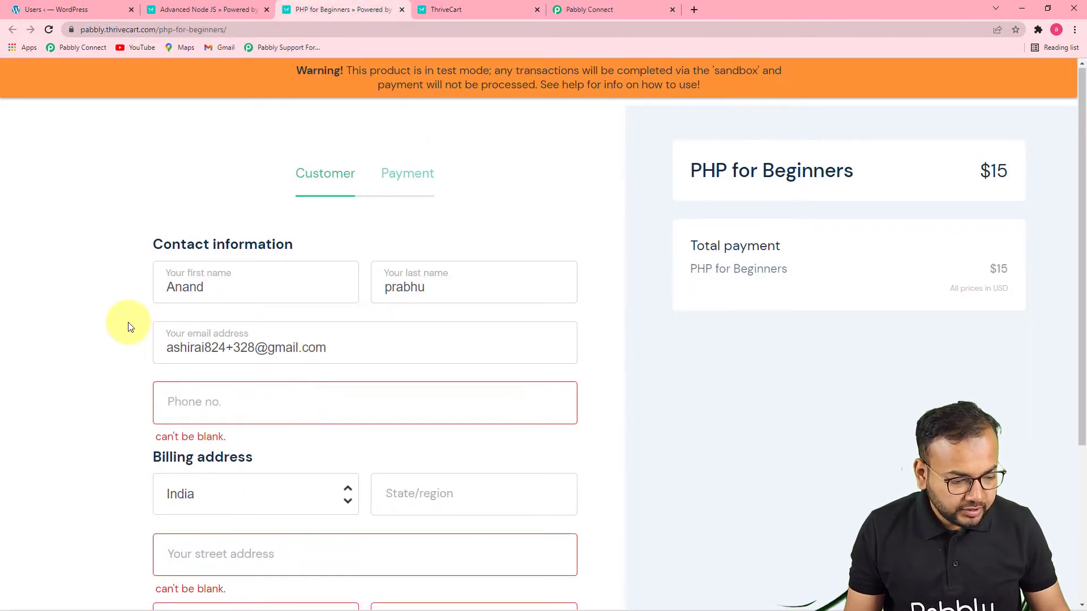
Complete the checkout form with a phone number and the saved billing address, and continue to payment
scroll(128, 322, down, 4)
click(203, 186)
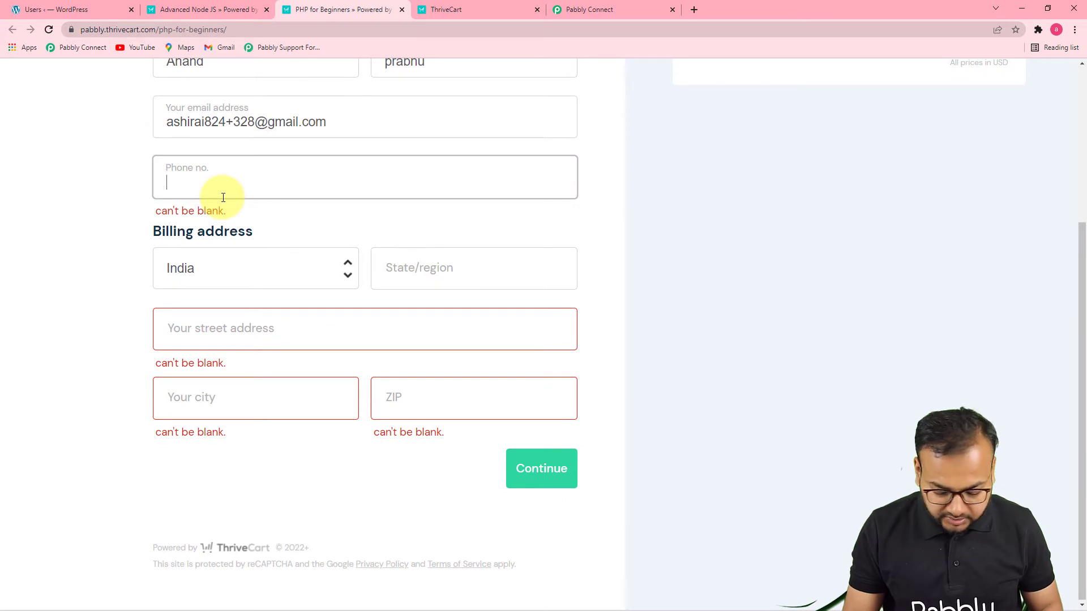
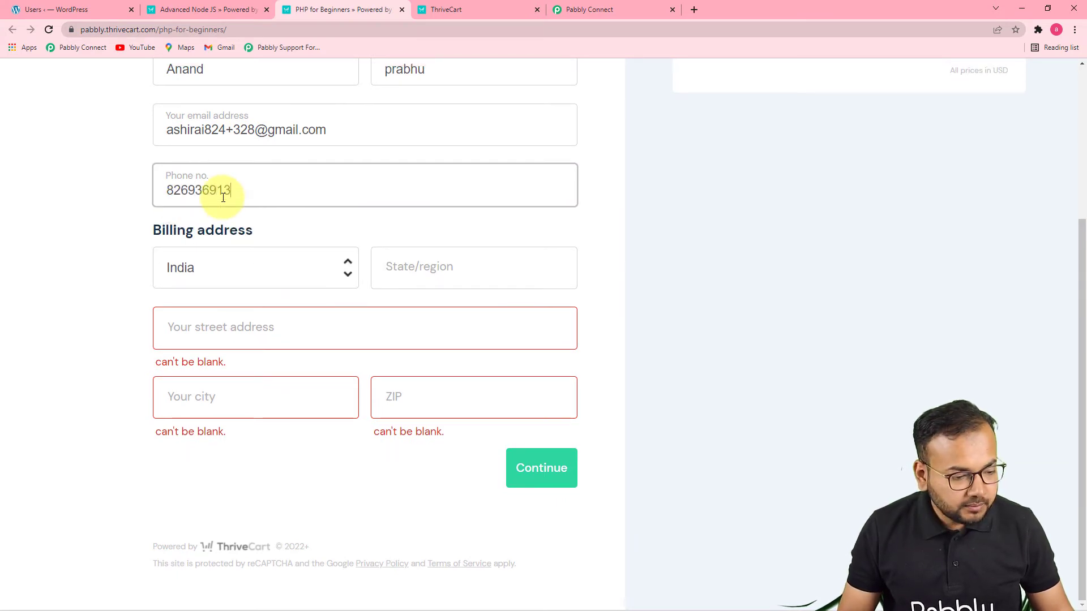
click(447, 275)
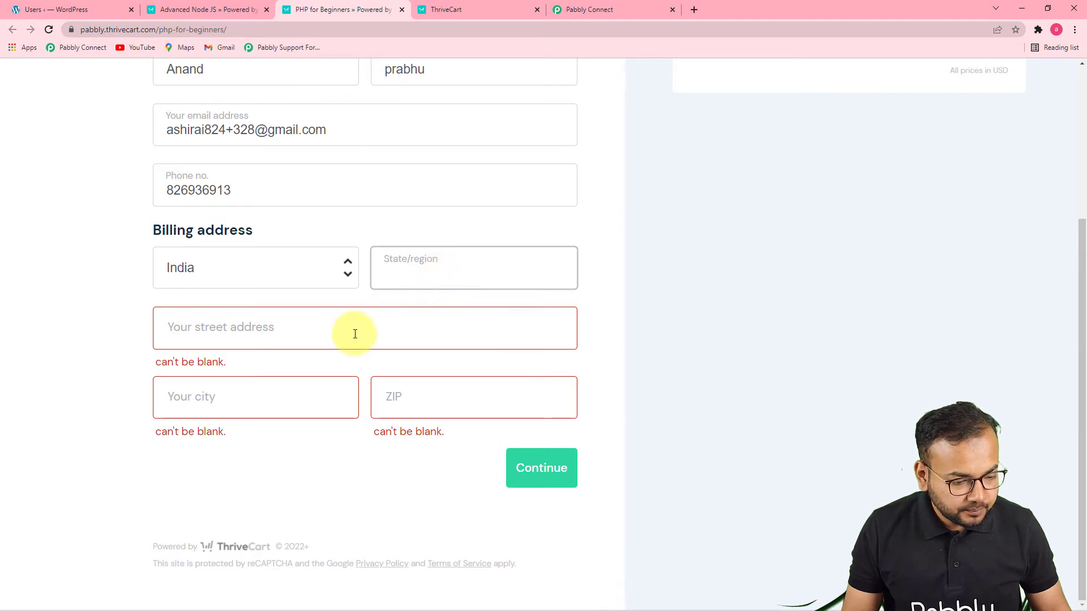
text(Ma)
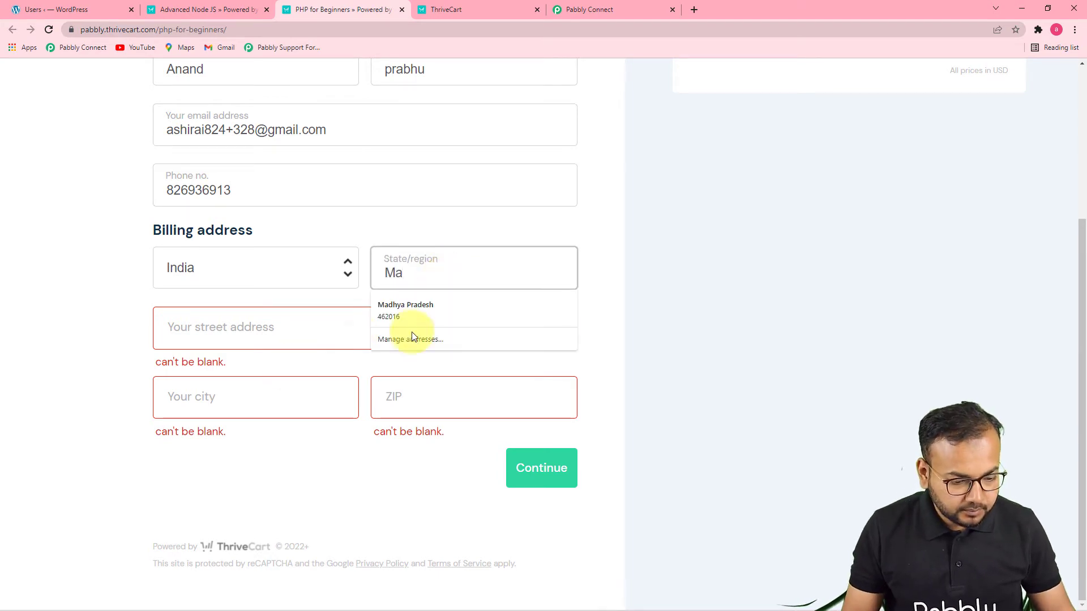
click(422, 311)
click(542, 468)
Enter the copied test card number, a valid expiration date and the CVC, and complete the order
click(539, 321)
click(271, 368)
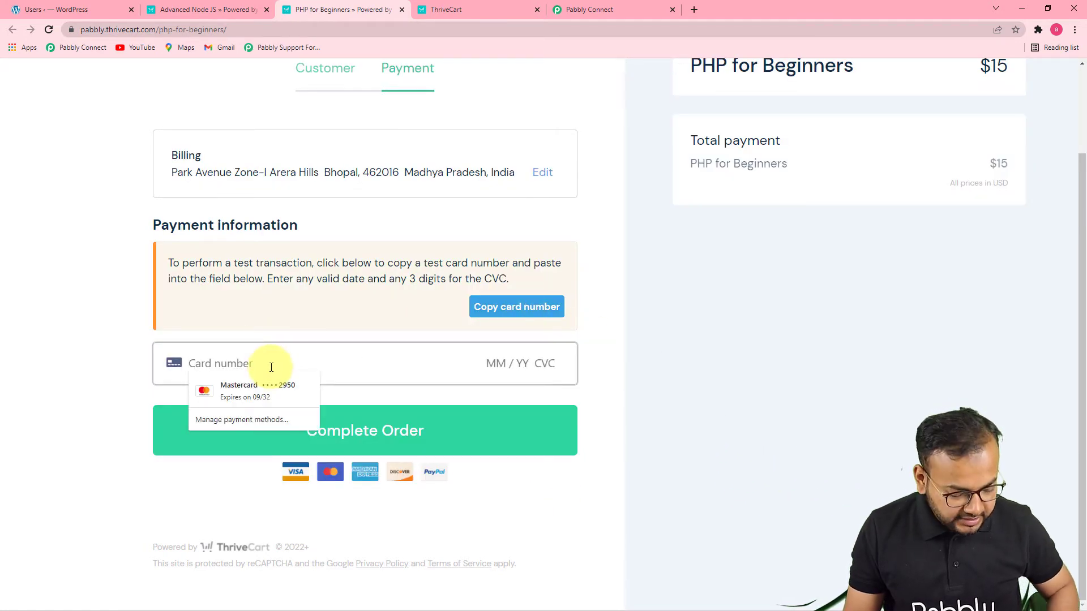
key(ctrl+v)
text(0122)
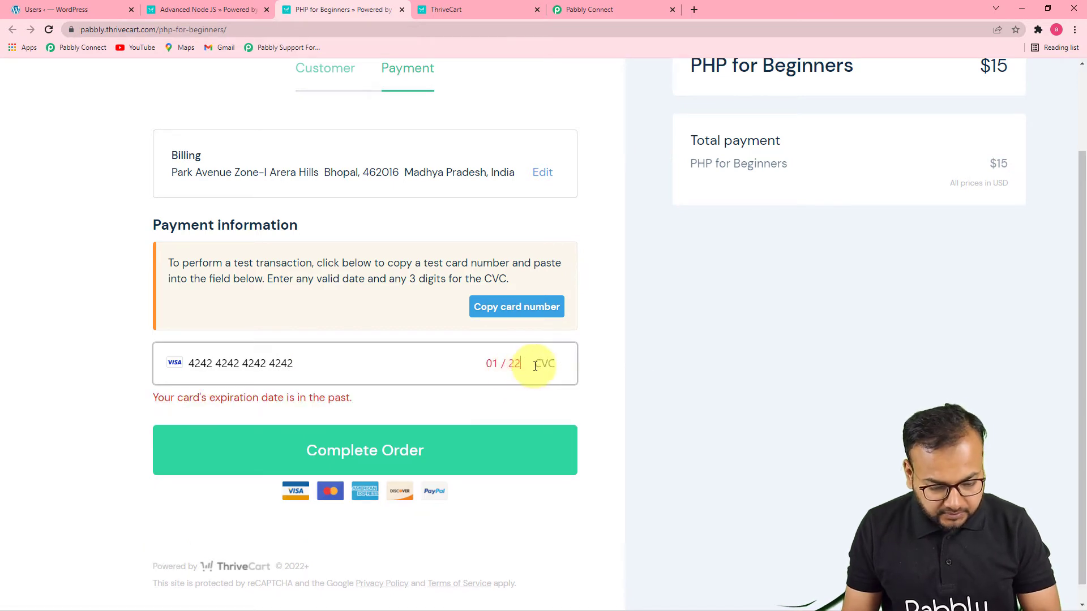
key(BackSpace)
text(6 )
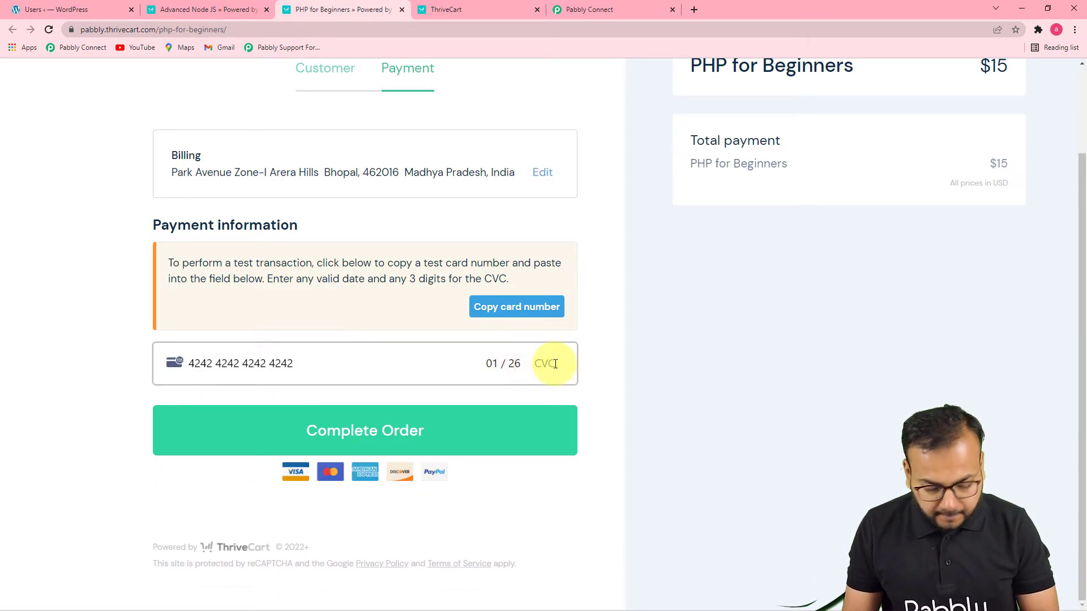
text(111)
click(413, 432)
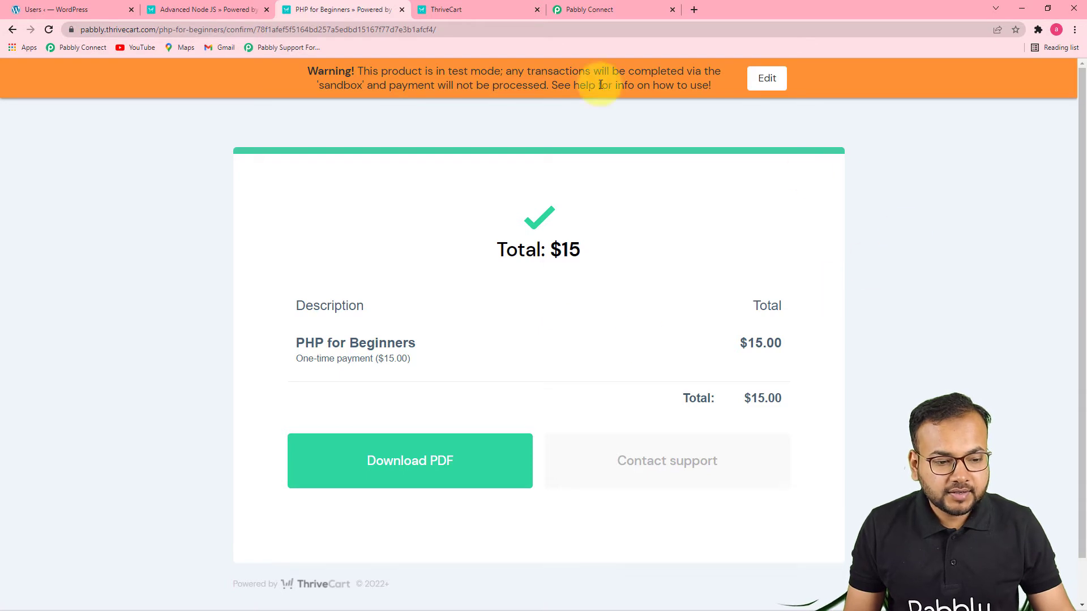
Switch to Pabbly Connect and review the customer and purchase data in the captured ThriveCart webhook response
click(571, 10)
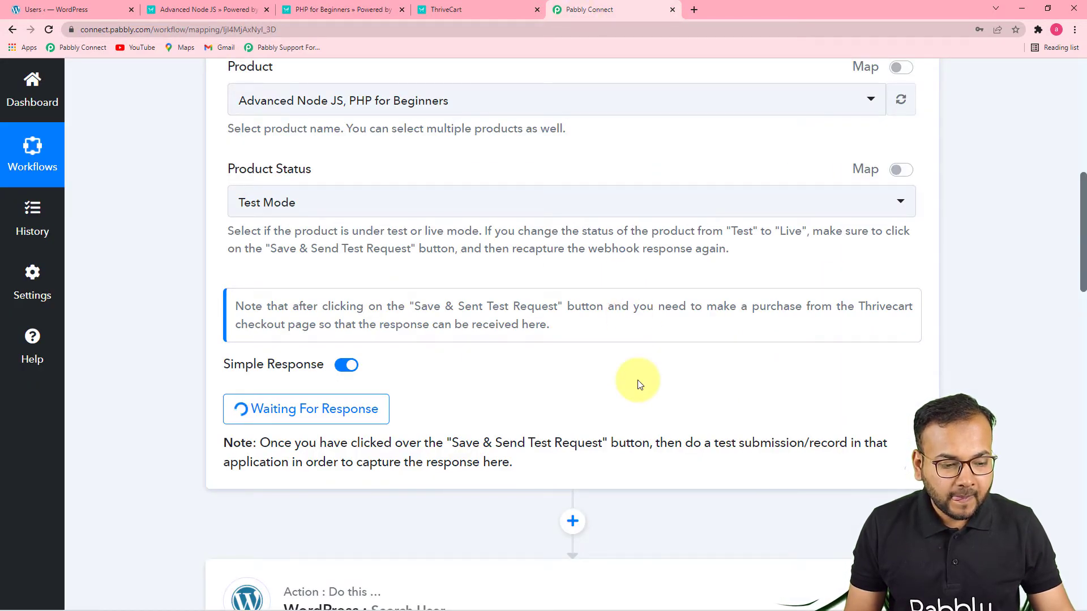
scroll(746, 422, down, 4)
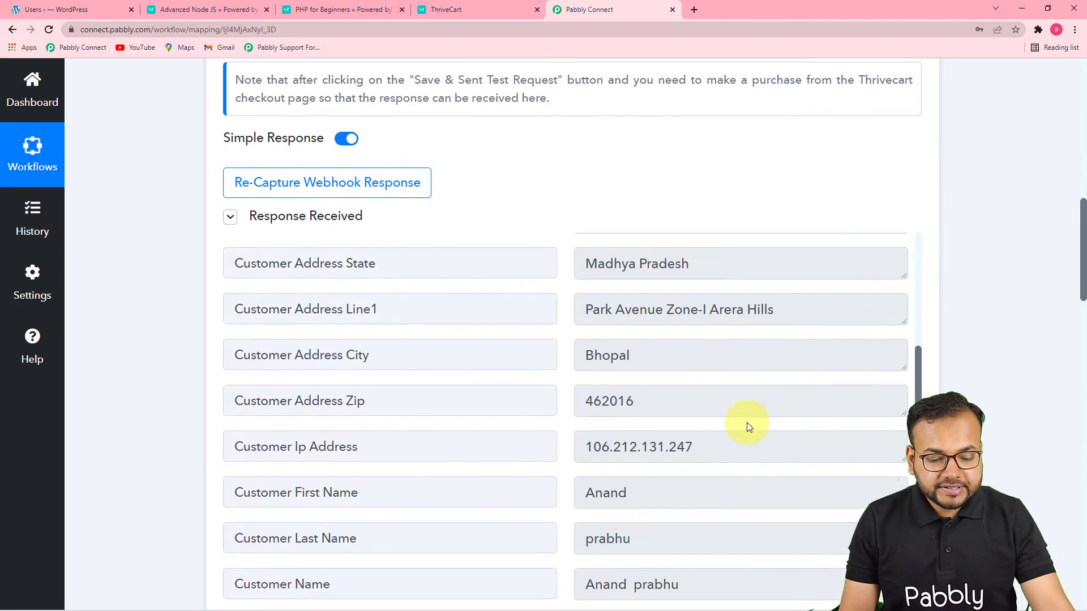
scroll(746, 422, down, 2)
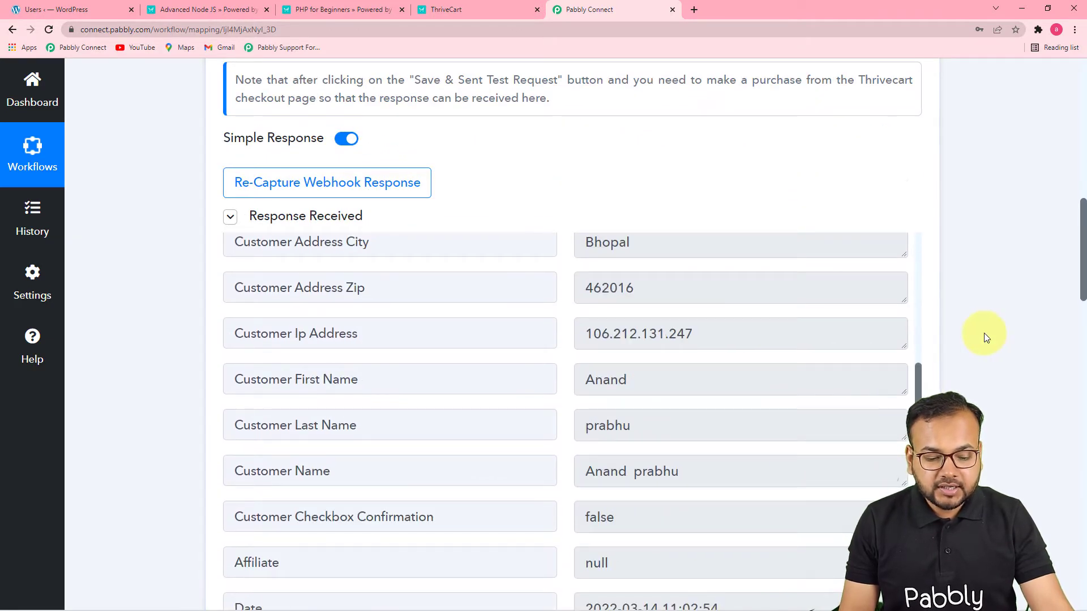
scroll(983, 332, down, 2)
scroll(621, 416, down, 1)
scroll(626, 417, down, 13)
scroll(627, 416, down, 12)
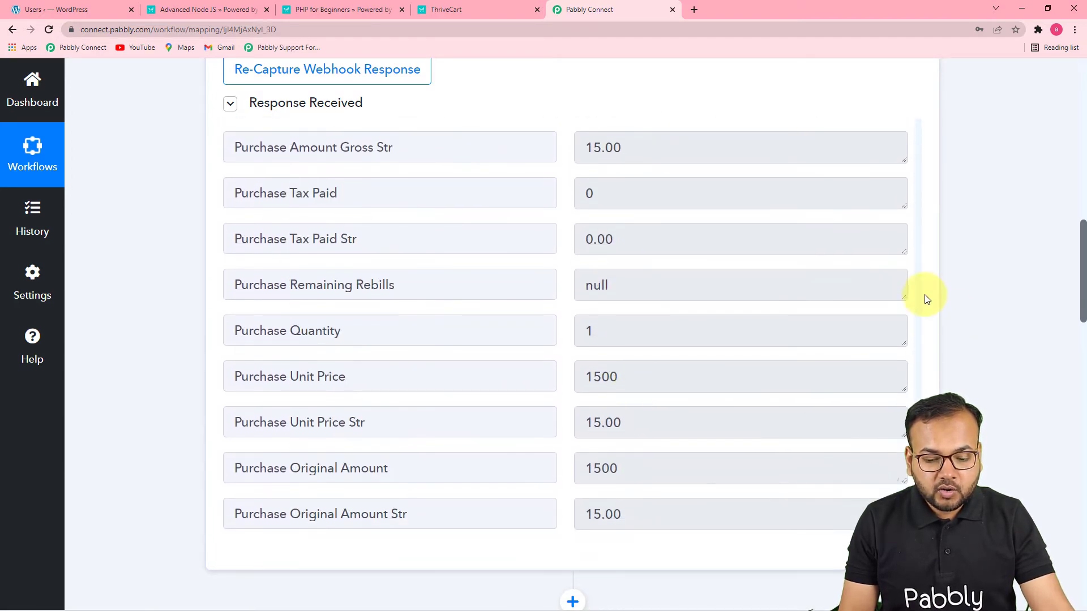
Remap the WordPress Search User step's Search Keyword to the Customer Email from the ThriveCart: Product Purchase step
scroll(980, 352, down, 12)
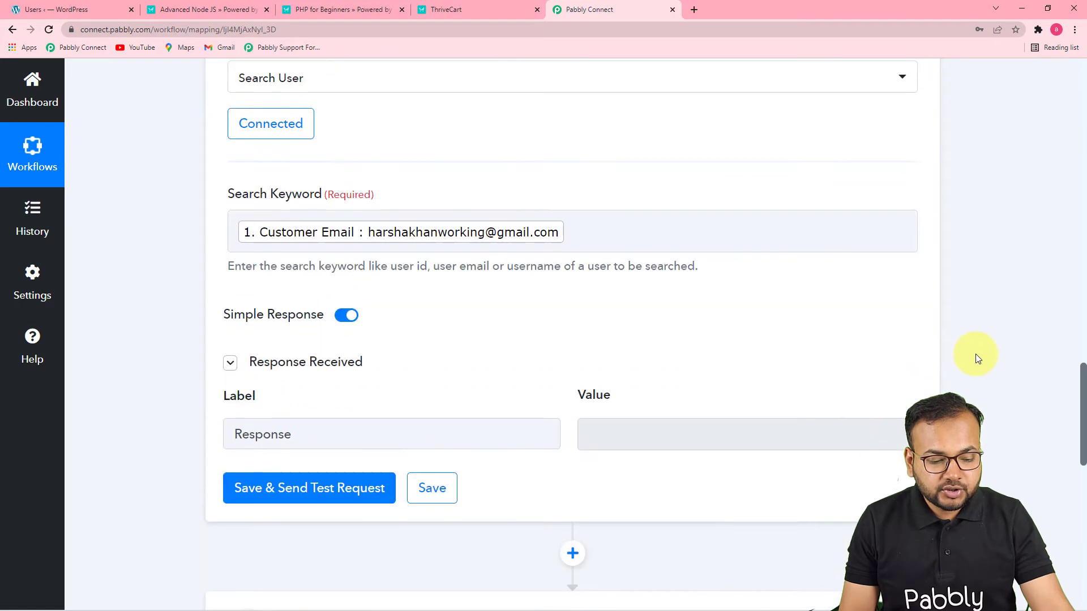
click(592, 231)
key(BackSpace)
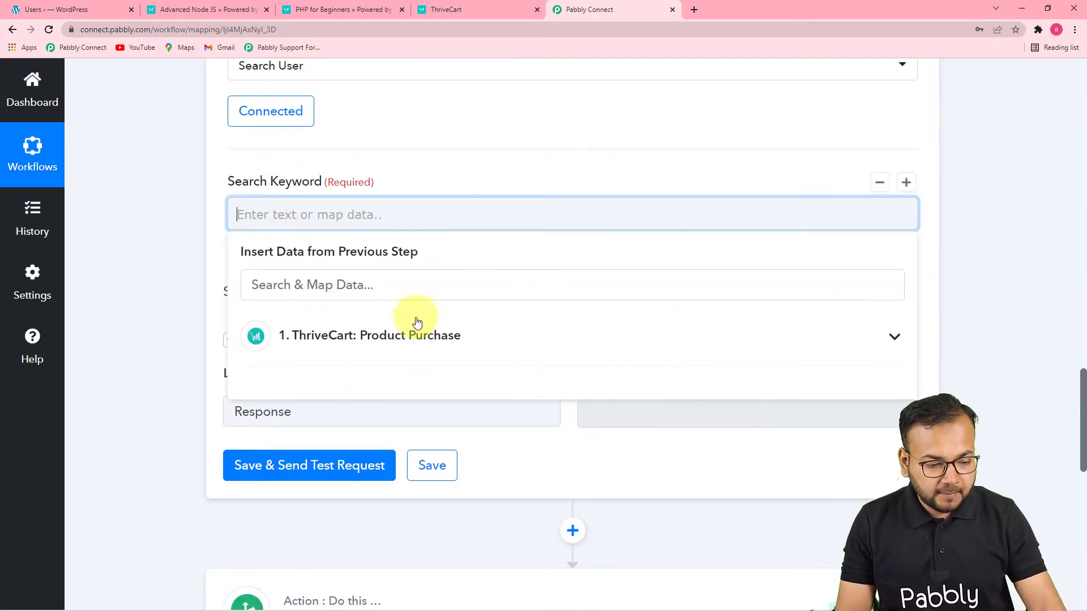
click(416, 334)
scroll(498, 461, down, 6)
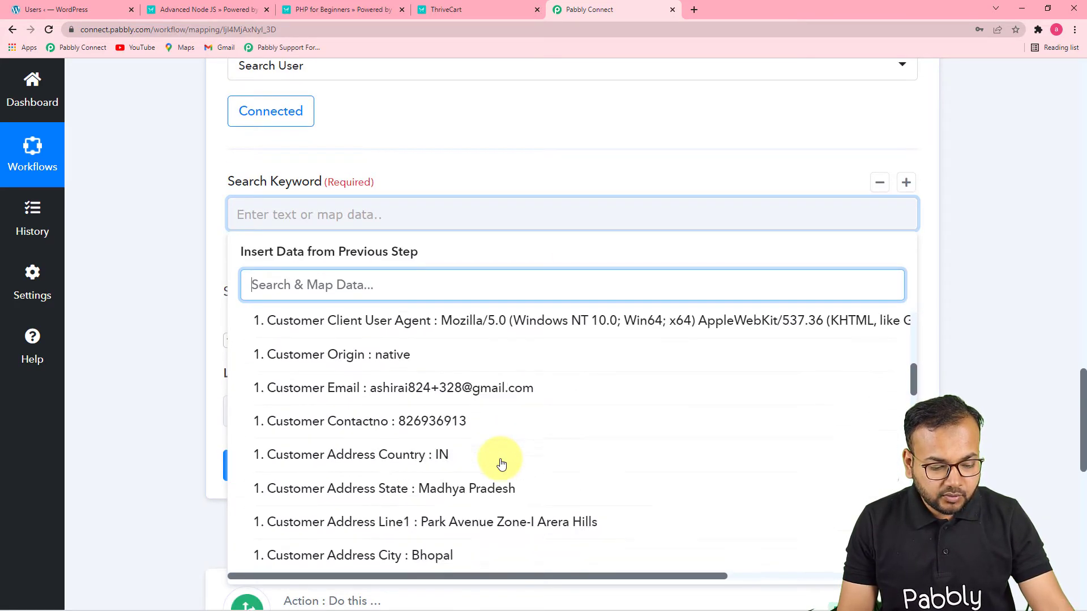
scroll(501, 464, up, 2)
click(495, 486)
click(120, 357)
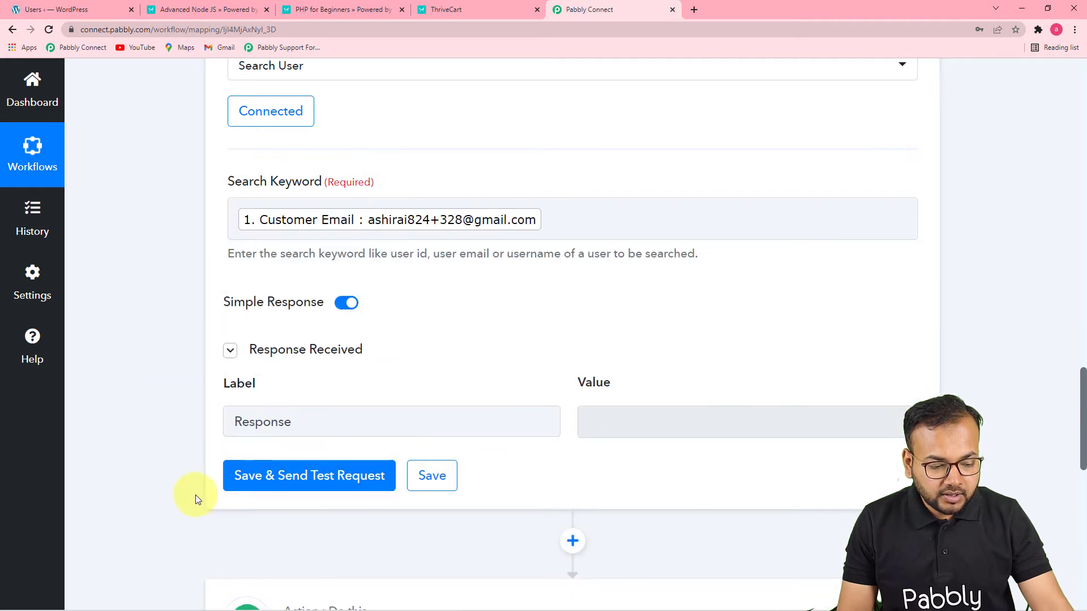
Save and send the Search User test request, and review the returned user details down to the router's routes
click(254, 485)
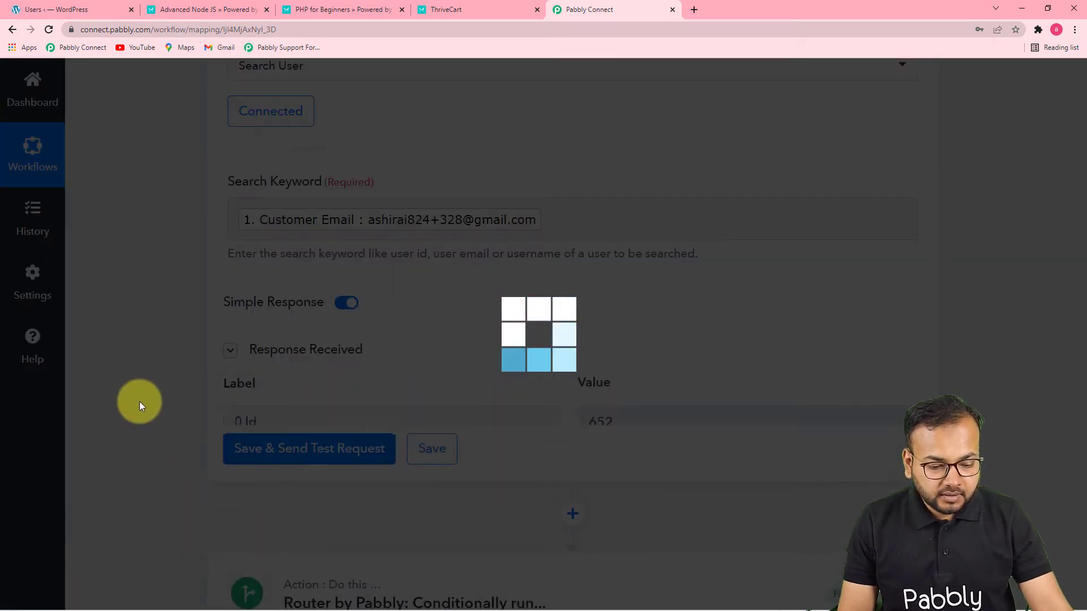
scroll(139, 402, down, 2)
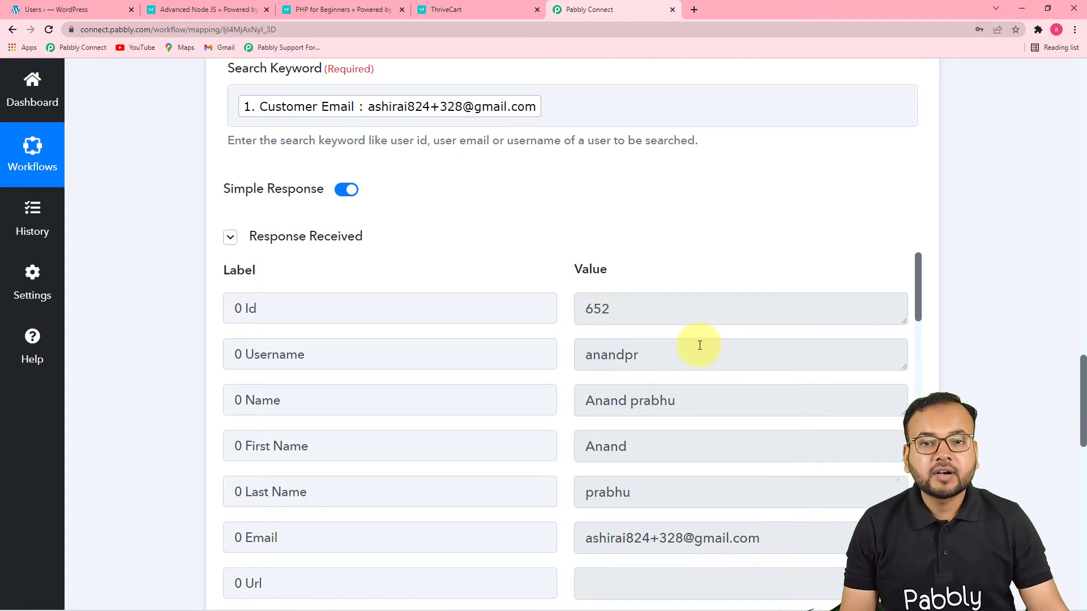
scroll(691, 340, down, 3)
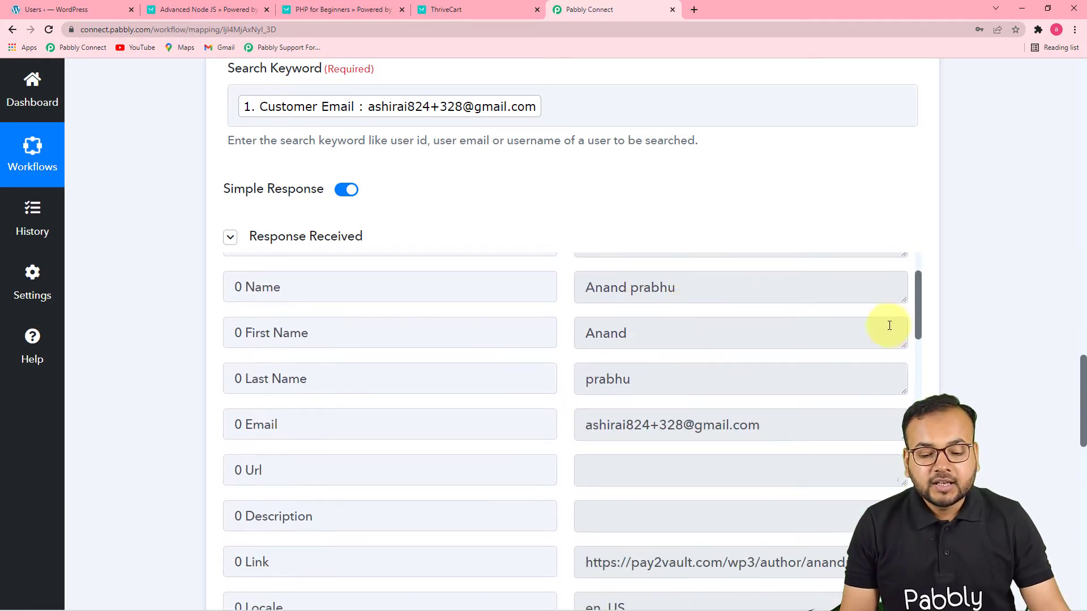
scroll(992, 336, down, 4)
scroll(569, 446, down, 8)
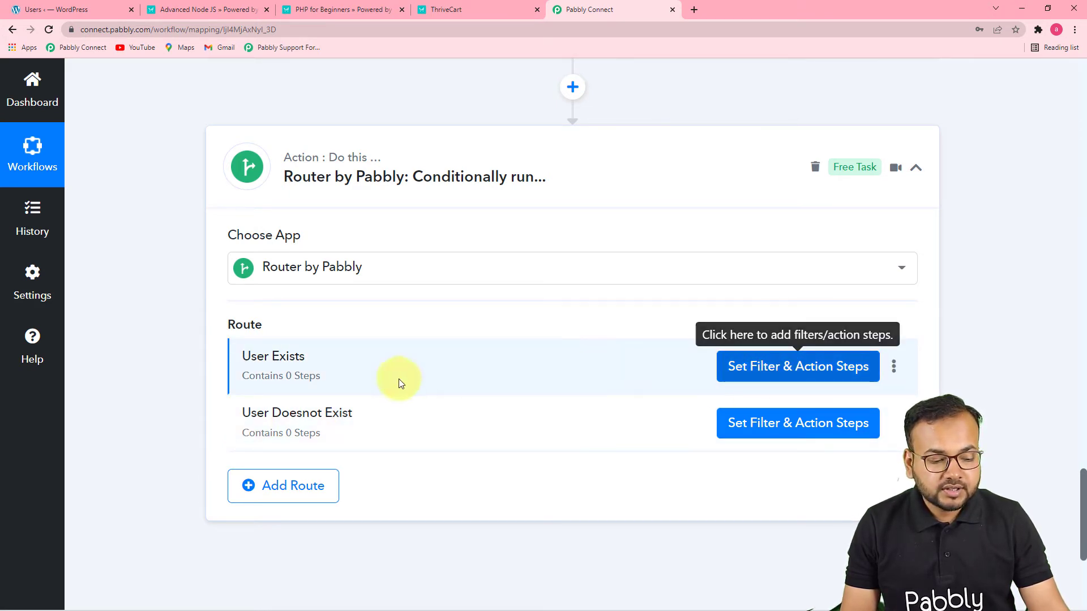
Set the User Exists route's filter to continue only if the 0 Id from WordPress: Search User uses the "Is exist" filter type
click(746, 375)
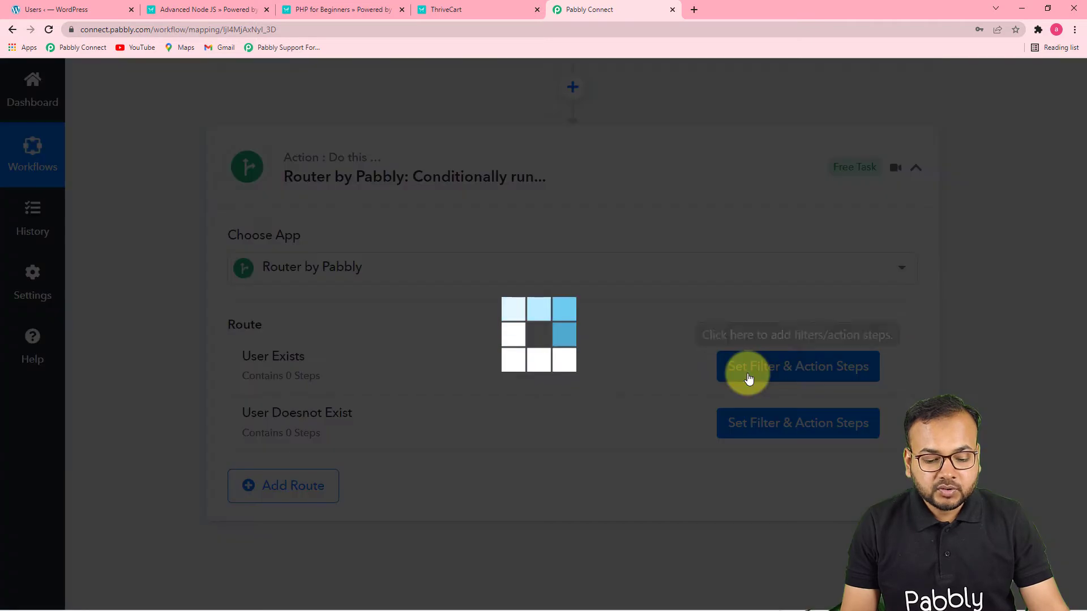
scroll(682, 376, down, 1)
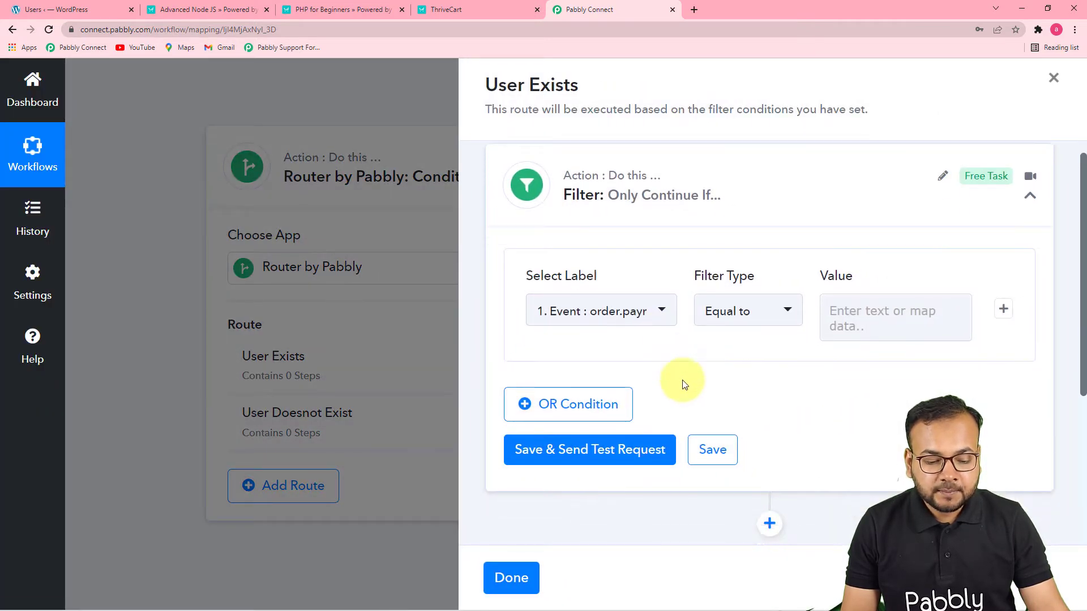
scroll(680, 295, up, 1)
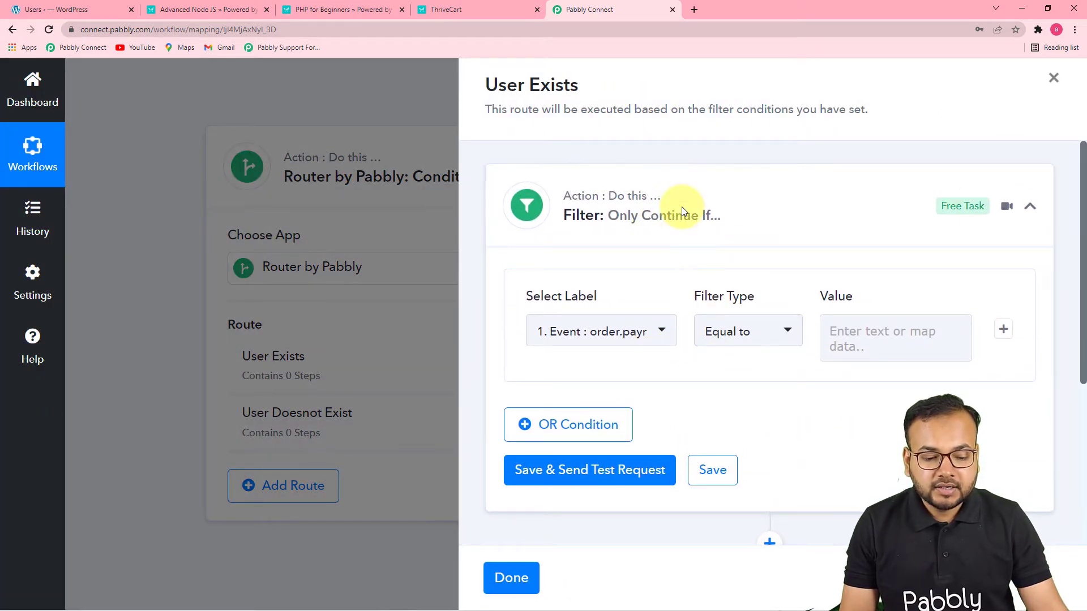
click(773, 189)
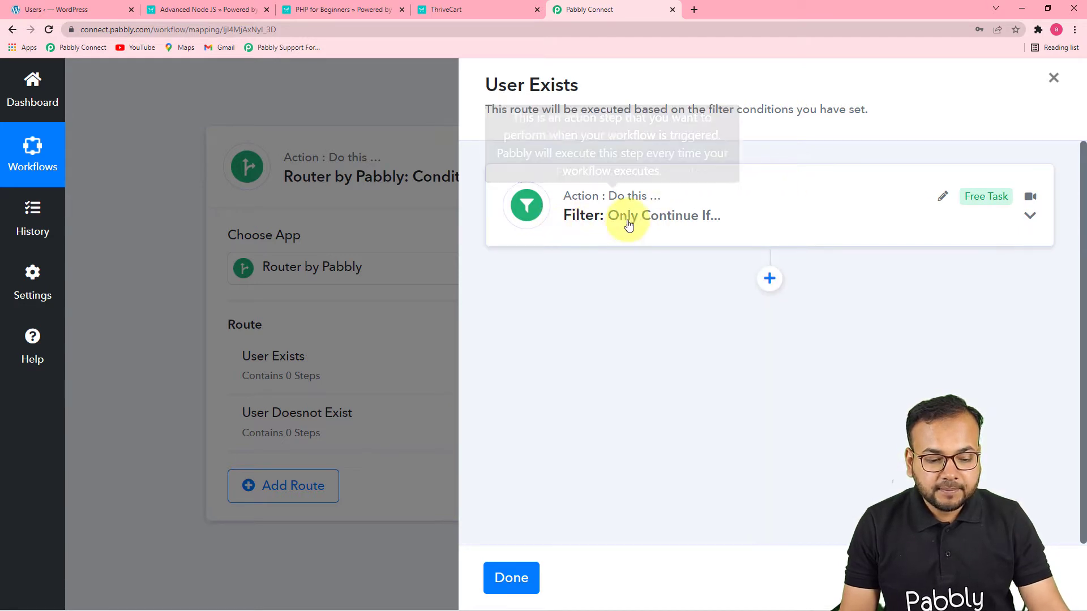
click(601, 237)
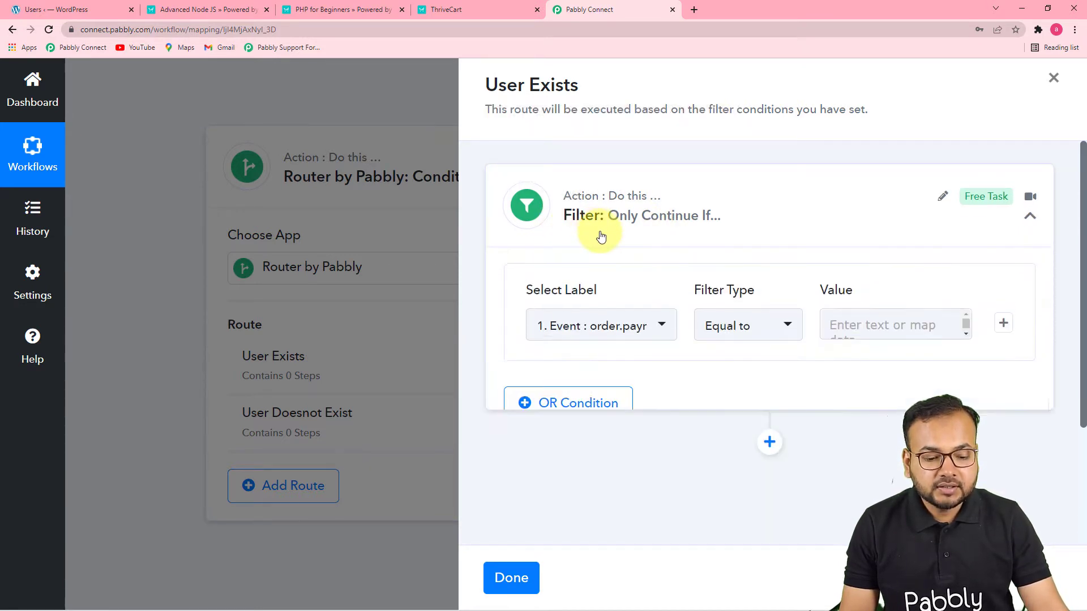
scroll(708, 328, down, 1)
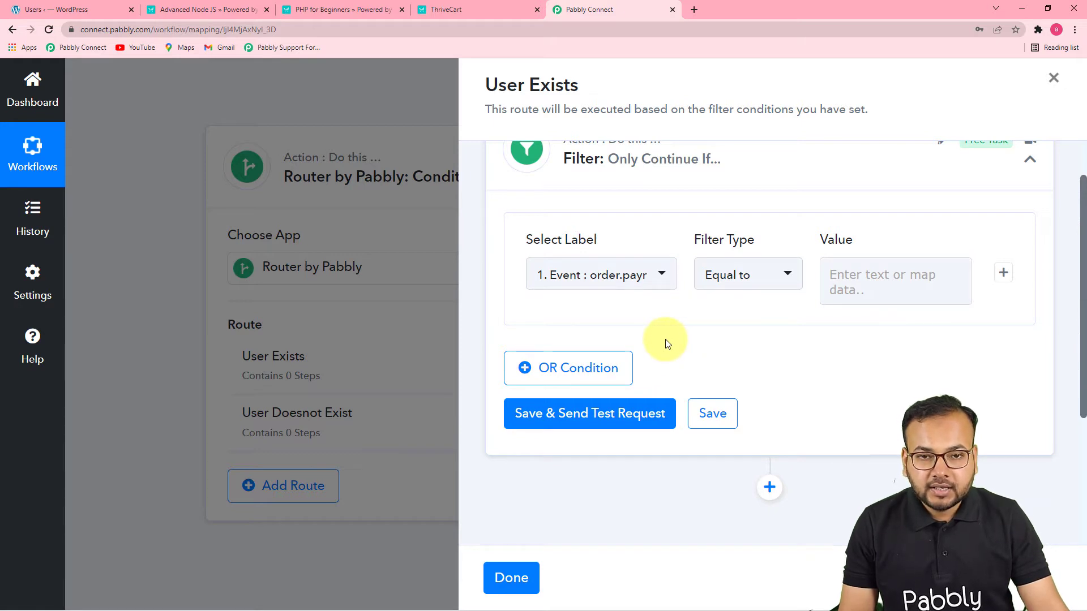
click(619, 279)
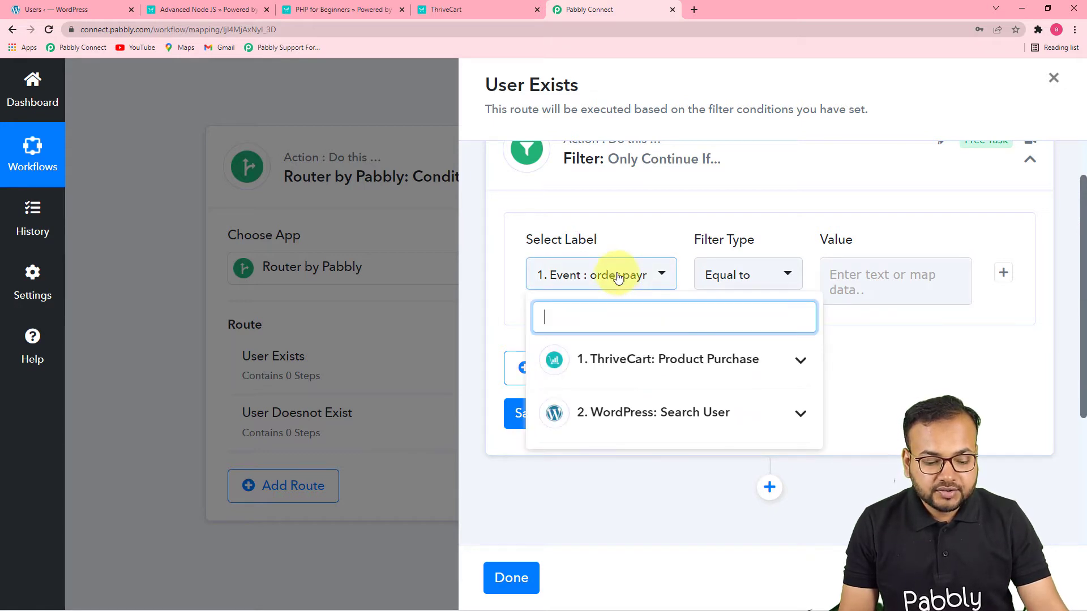
click(677, 420)
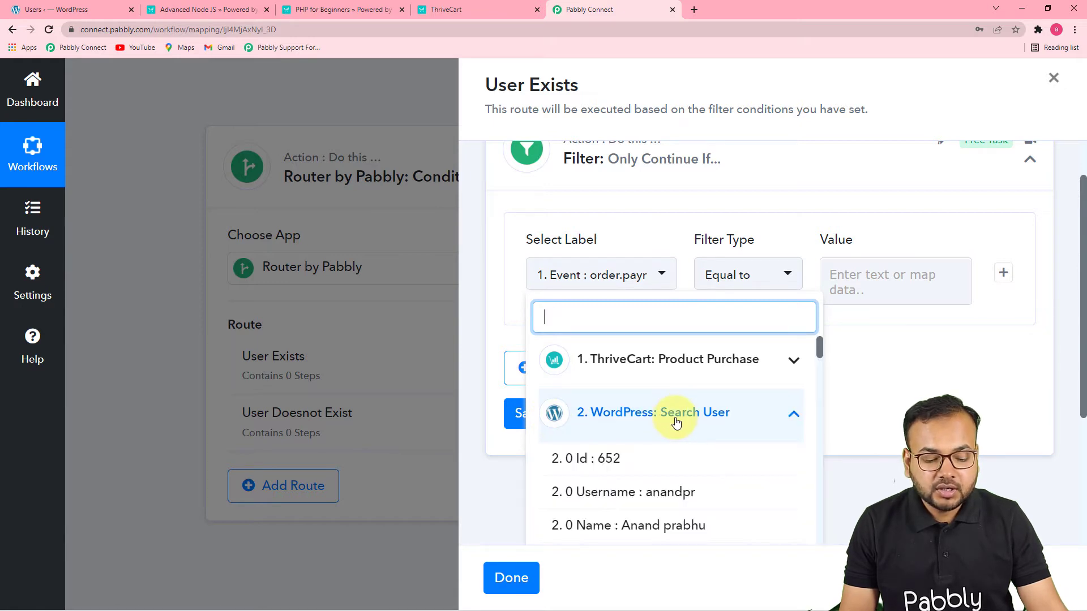
click(628, 468)
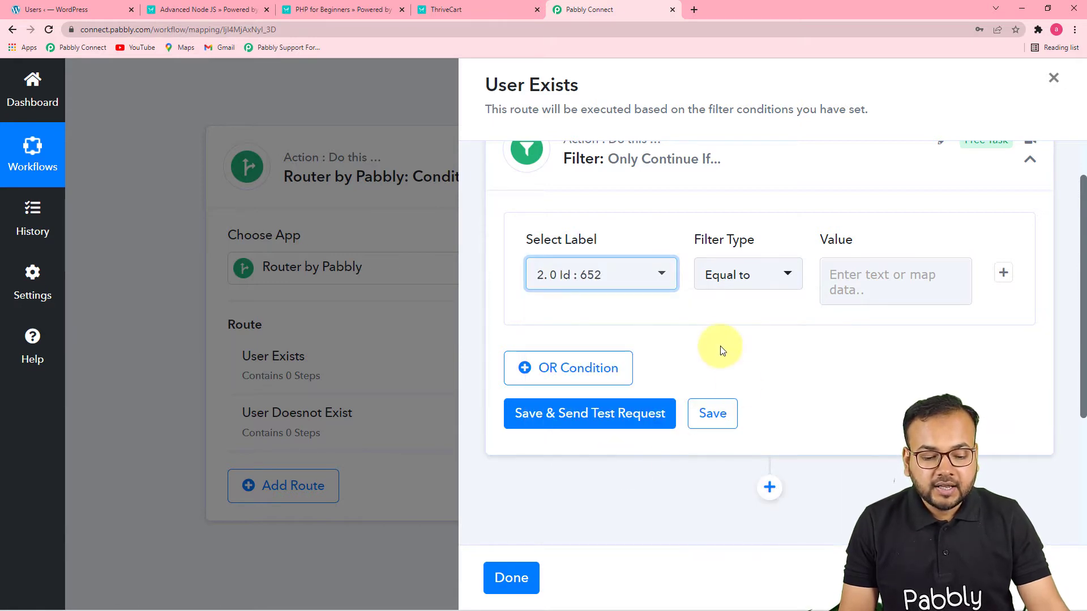
click(749, 284)
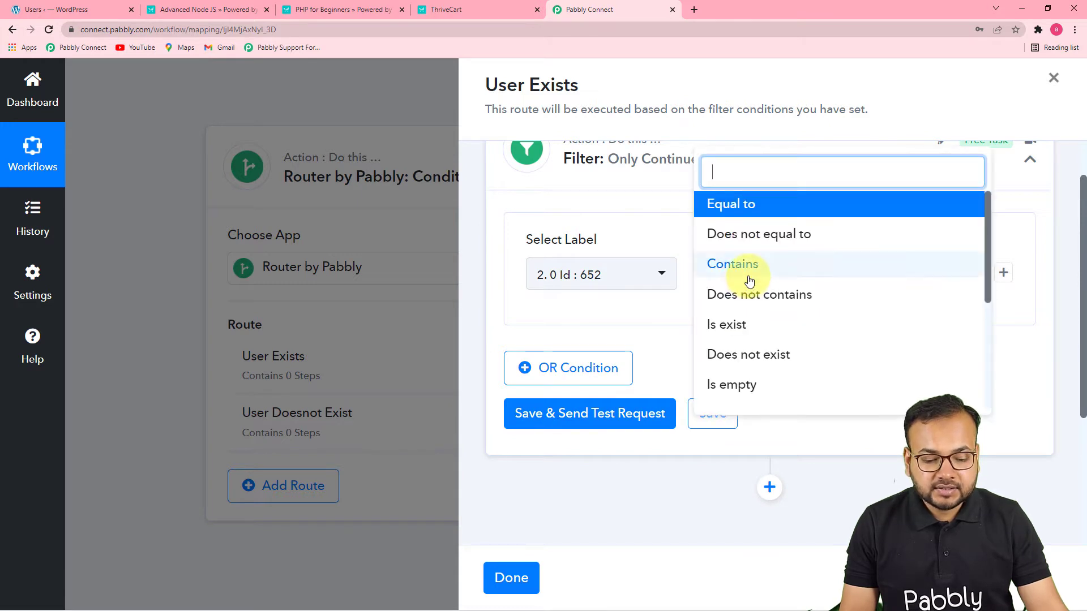
click(722, 335)
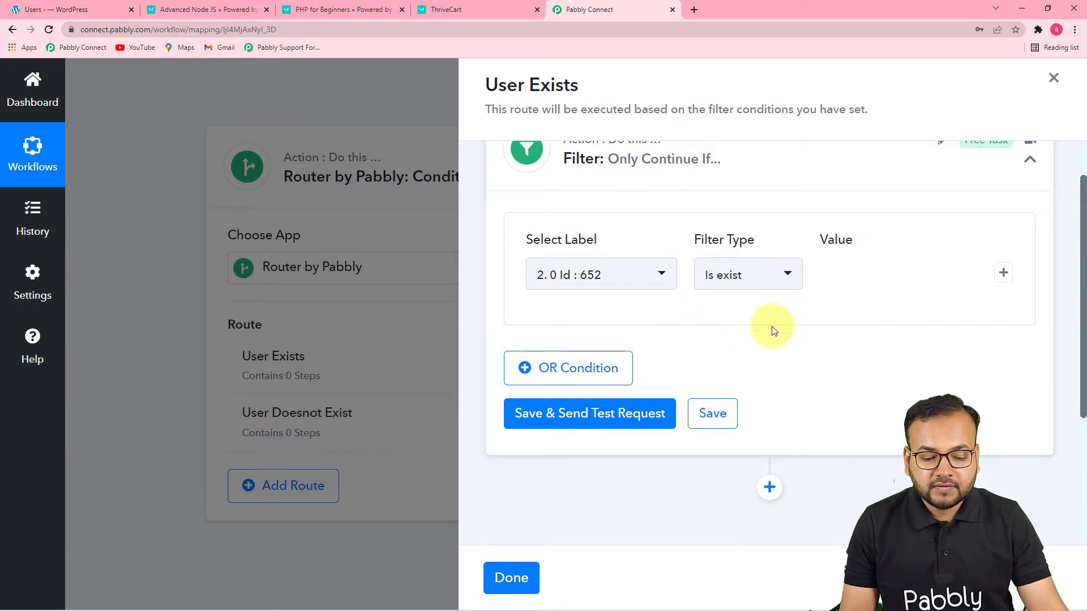
Save and send the User Exists filter's test request, and review its response against the filter condition
click(619, 415)
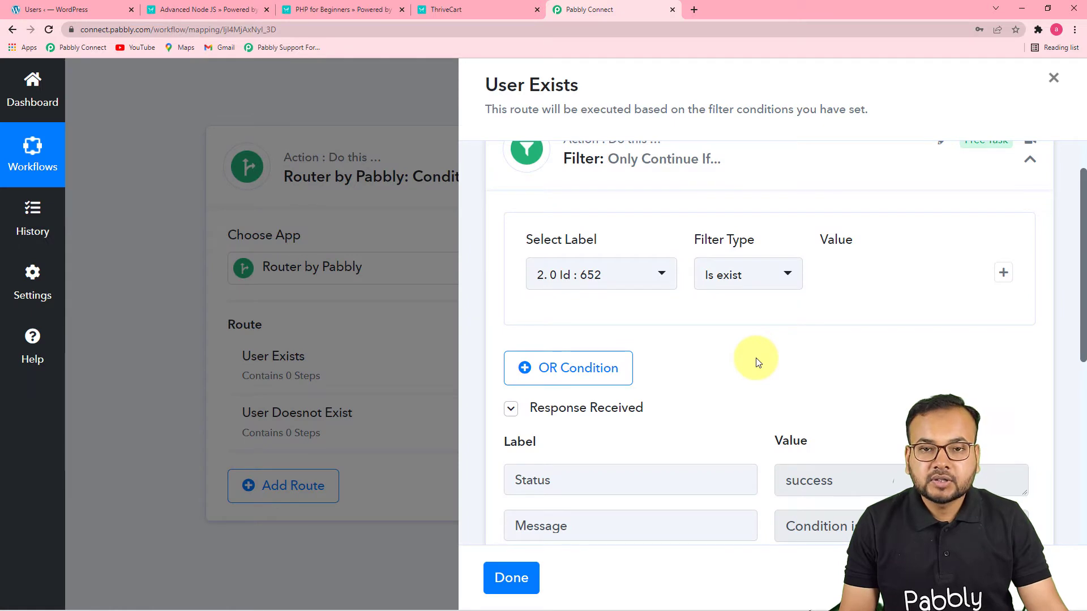
scroll(758, 363, down, 5)
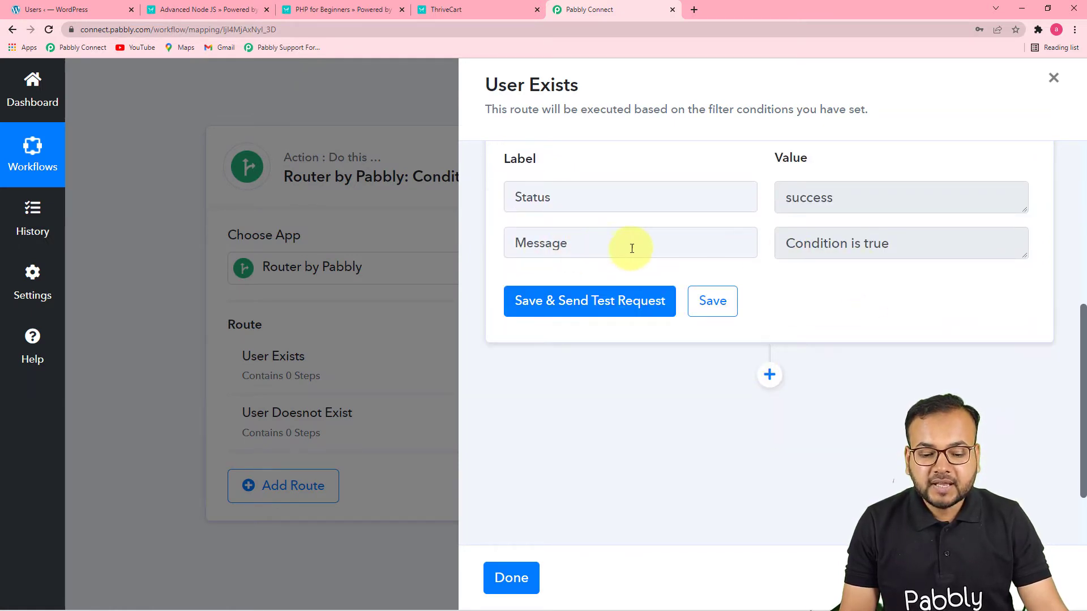
scroll(906, 256, down, 2)
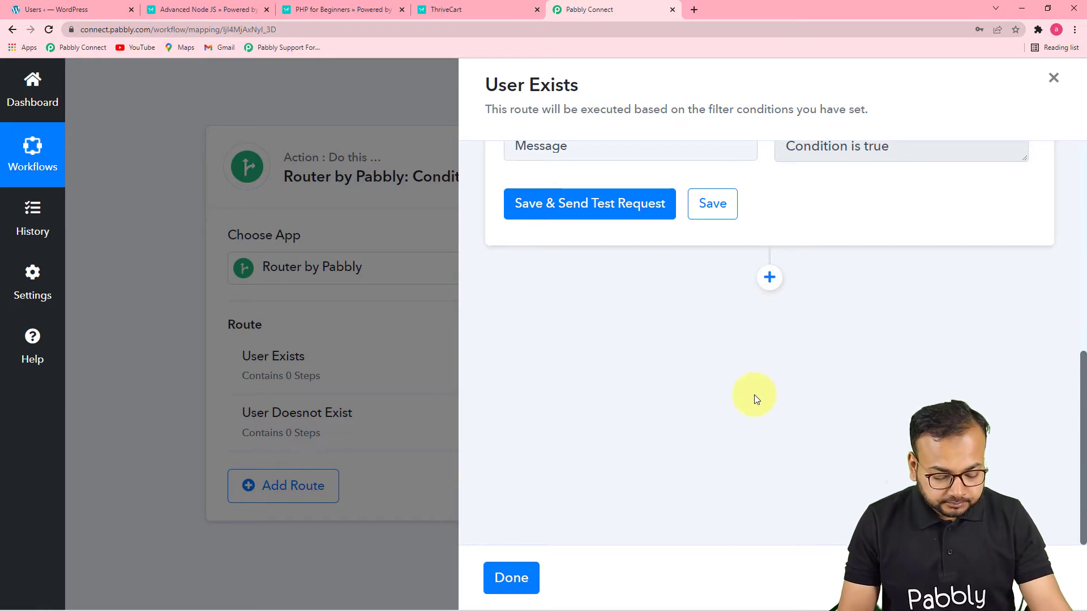
scroll(755, 395, up, 4)
scroll(919, 345, down, 2)
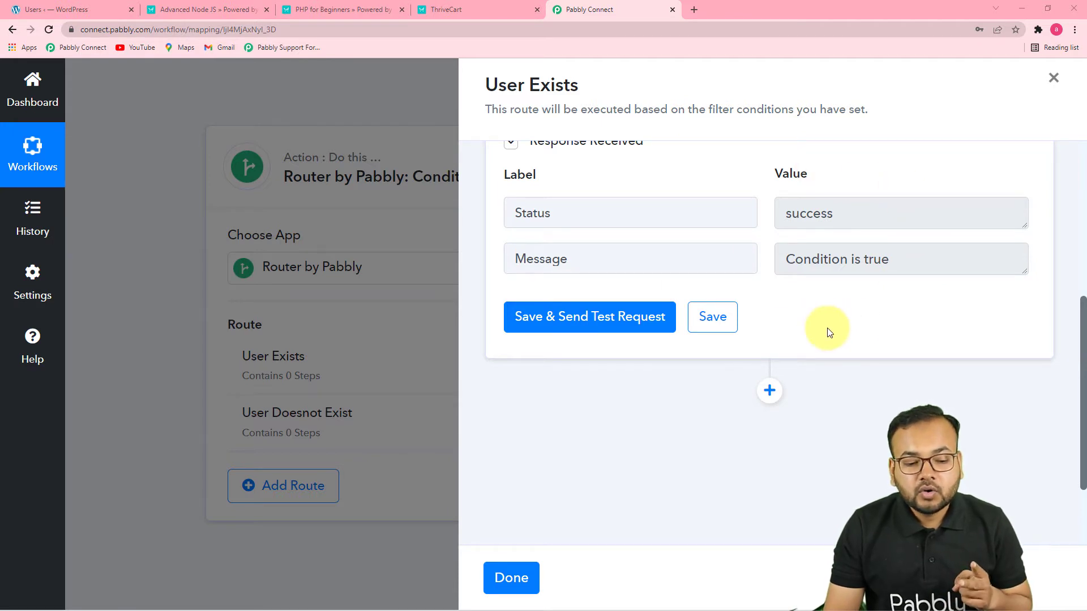
scroll(828, 327, up, 3)
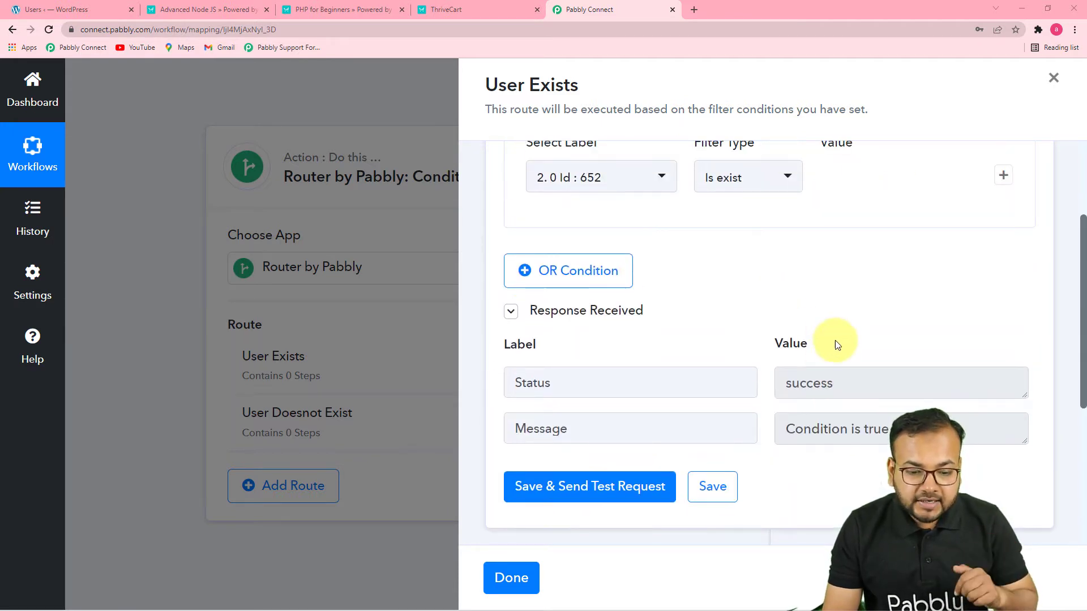
scroll(836, 343, up, 2)
Check the ThriveCart order confirmations for PHP for Beginners and Advanced Node JS, and return to Pabbly Connect
click(481, 13)
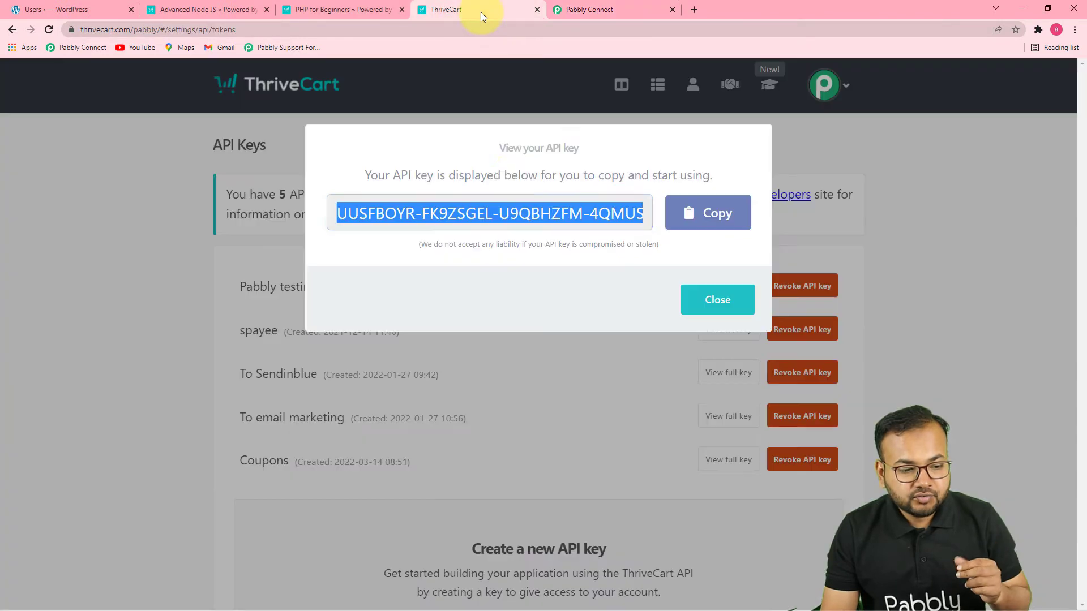
click(313, 13)
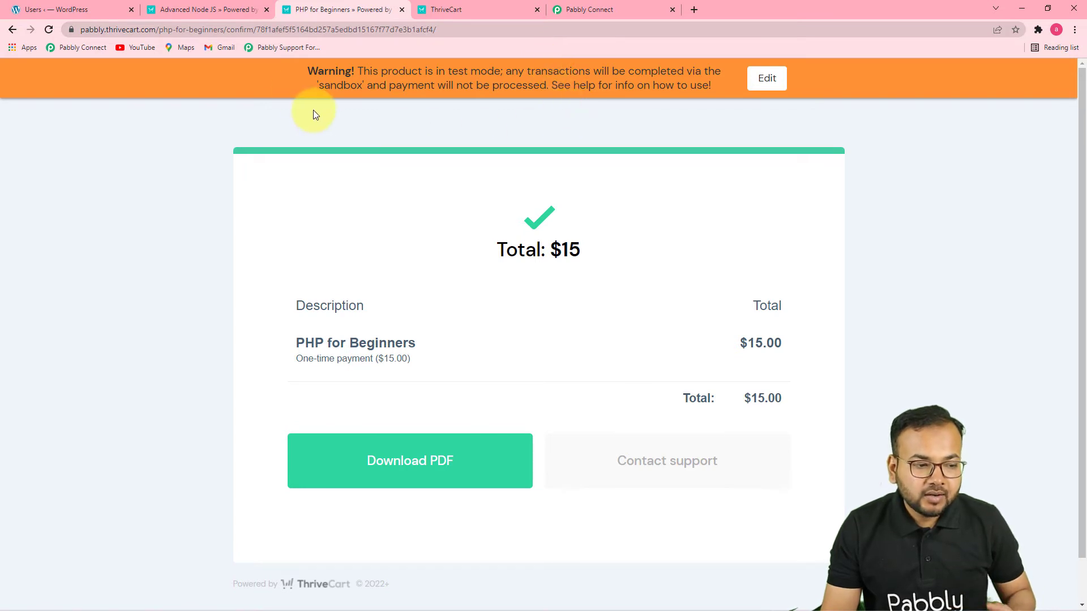
click(216, 11)
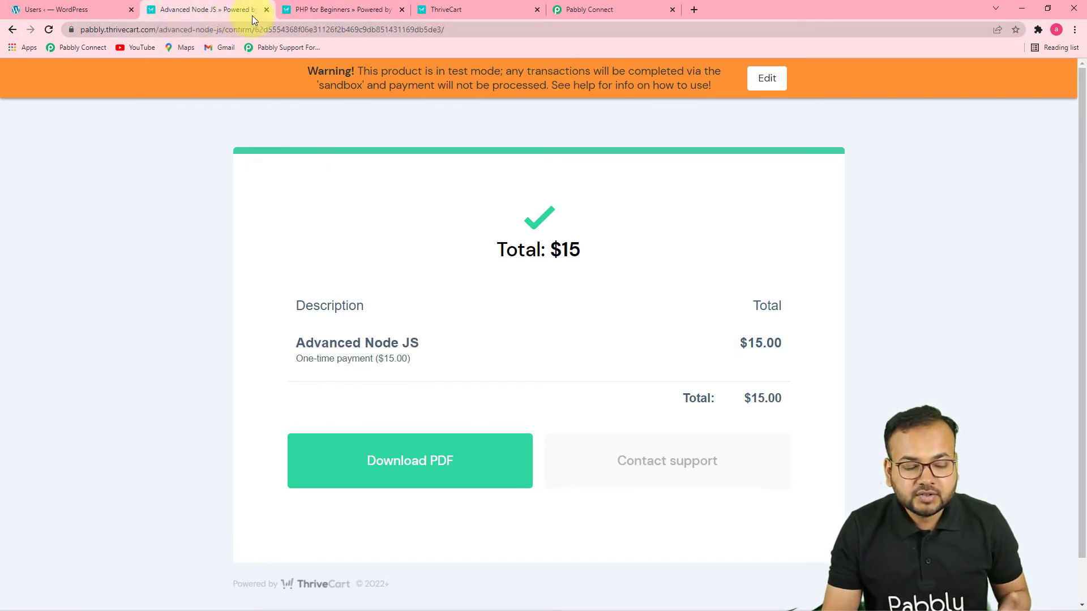
click(623, 9)
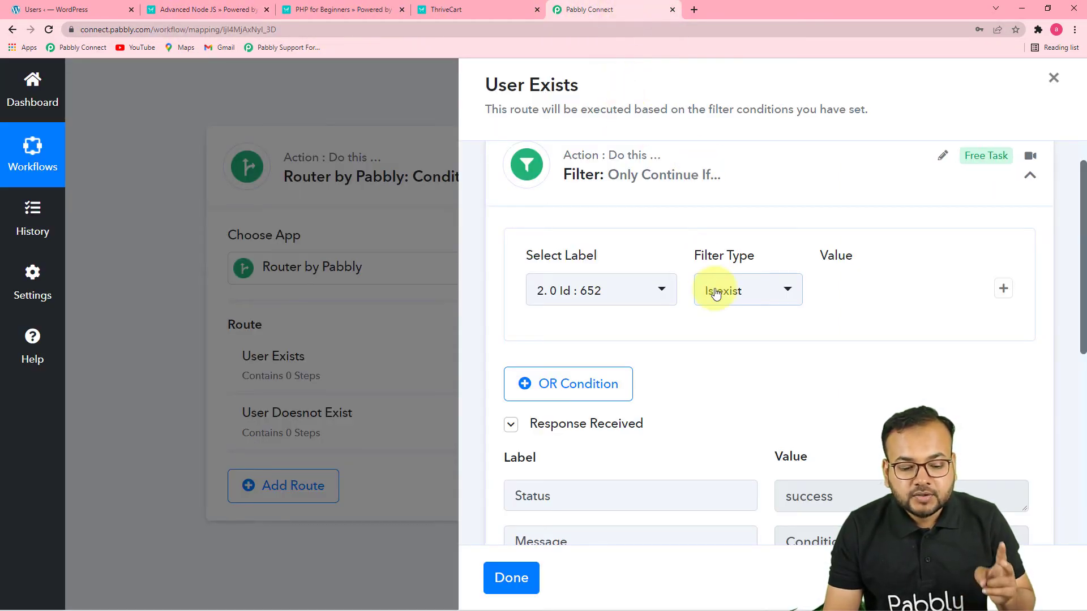
Add a Router by Pabbly action after the filter in the User Exists route
scroll(716, 291, down, 3)
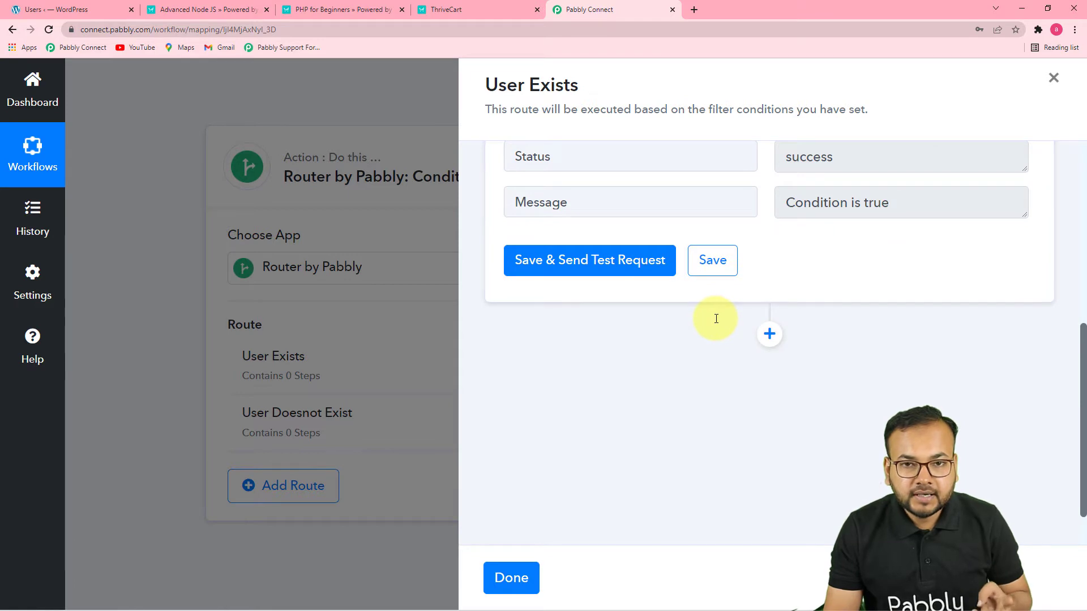
click(771, 336)
scroll(672, 377, down, 4)
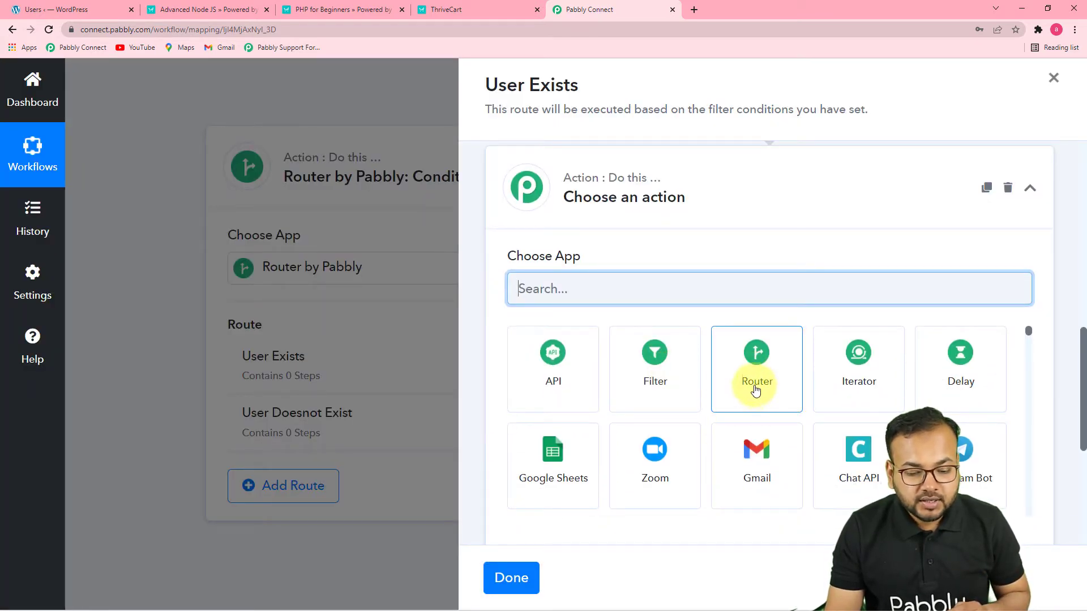
click(755, 387)
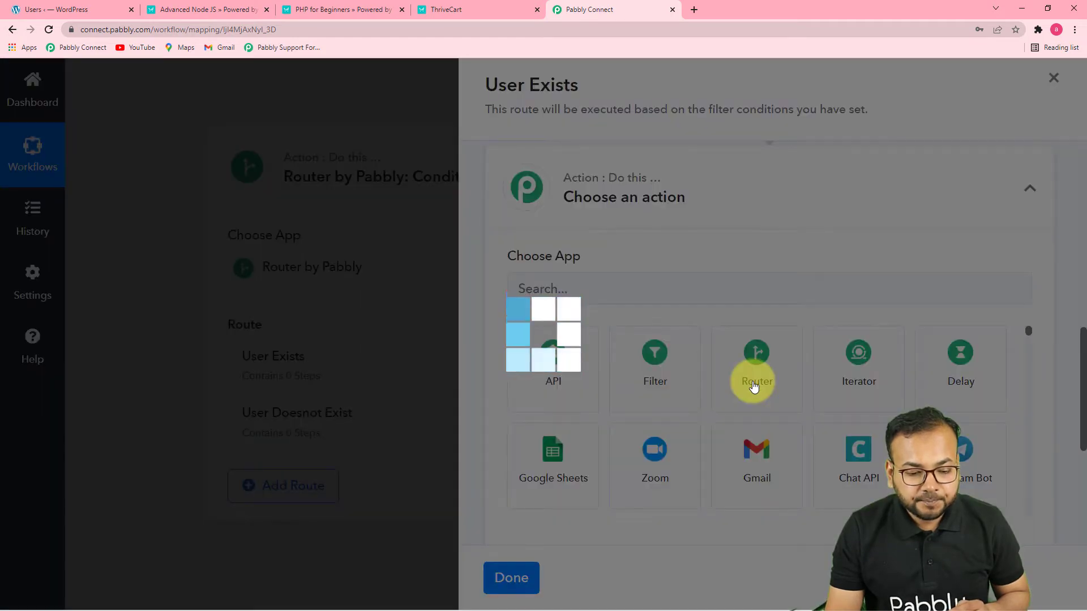
scroll(753, 385, down, 2)
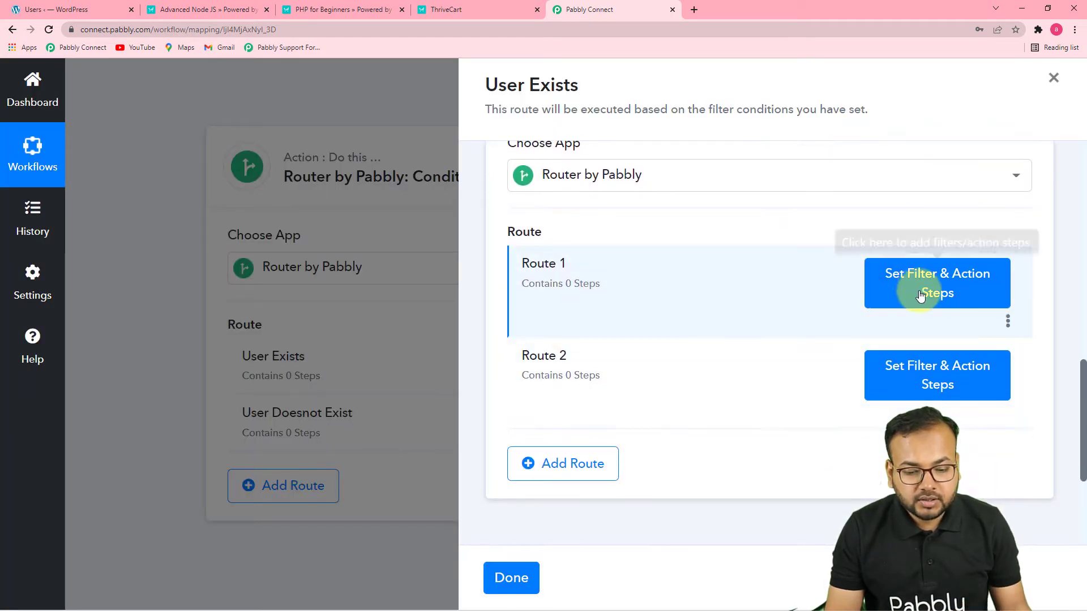
Rename Route 1 of the nested router as "for PHP course"
click(1008, 321)
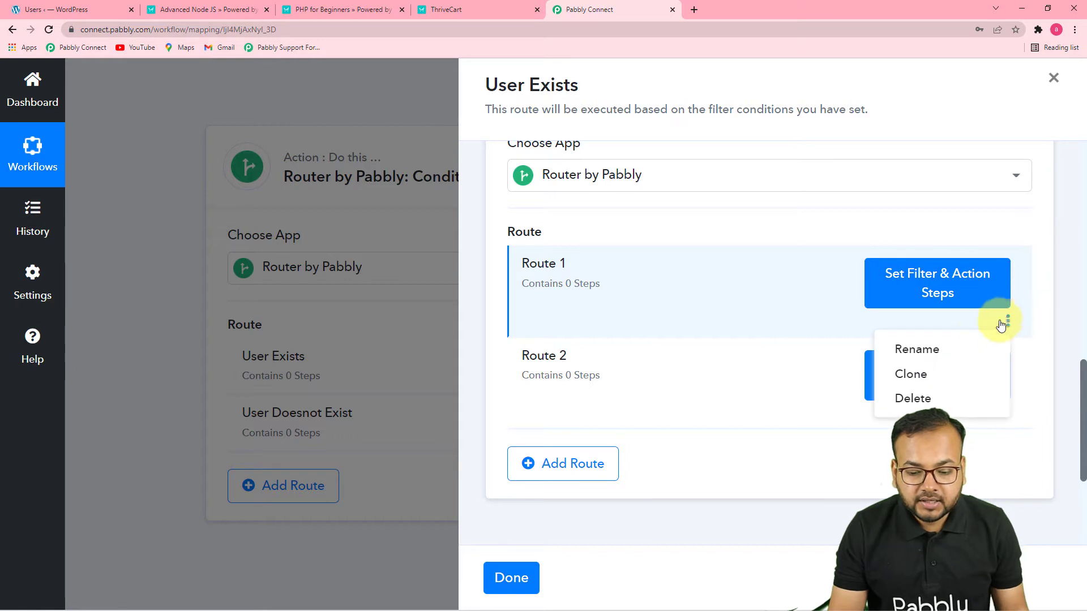
click(953, 347)
key(BackSpace)
key(BackSpace)
key(BackSpace)
key(BackSpace)
key(BackSpace)
key(BackSpace)
key(BackSpace)
text(for )
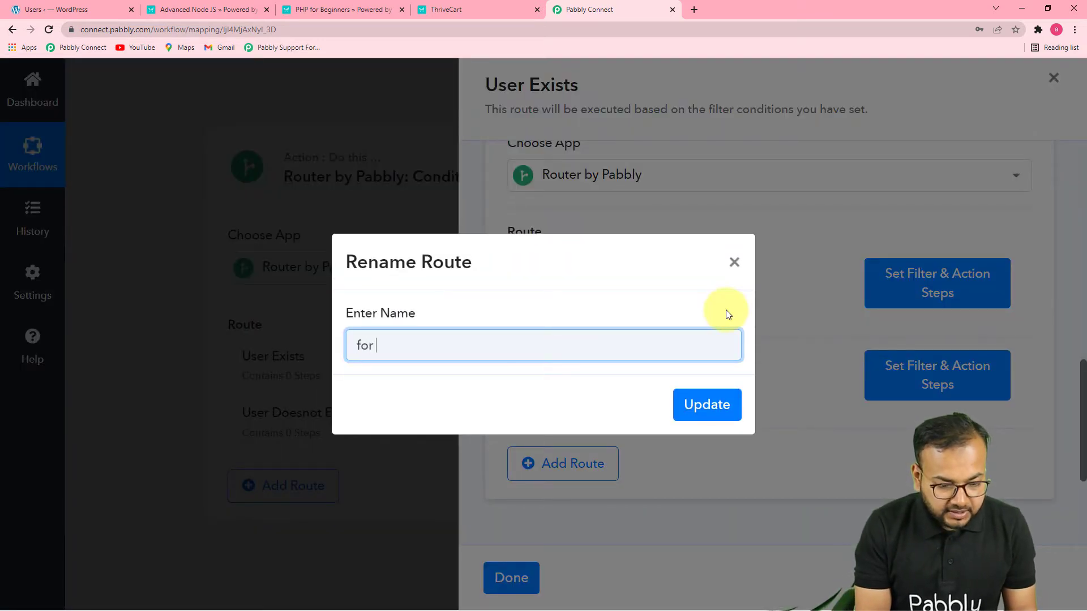
text(PHP )
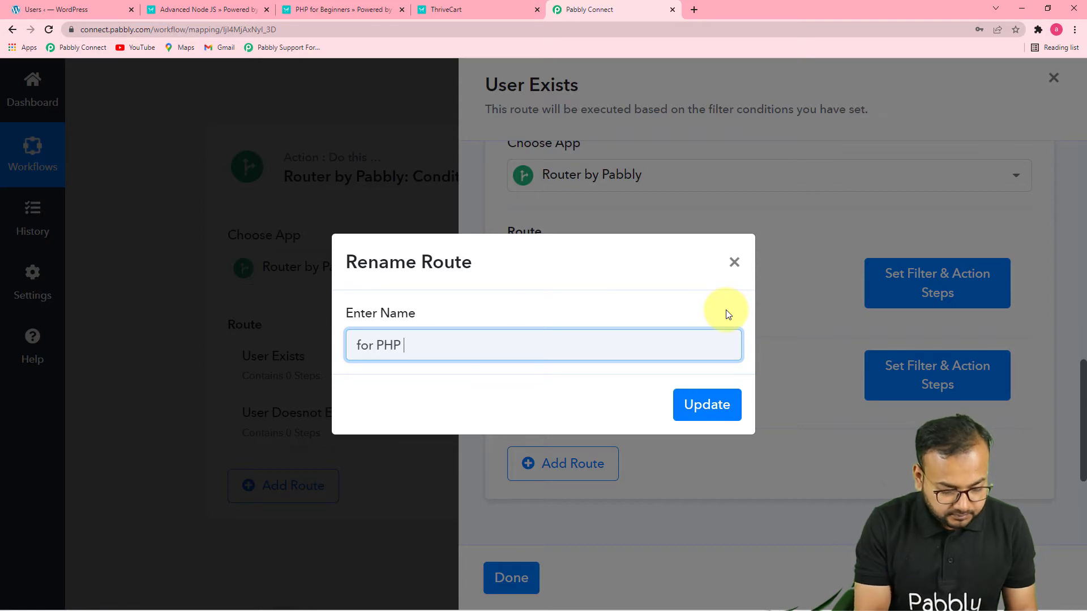
text(course)
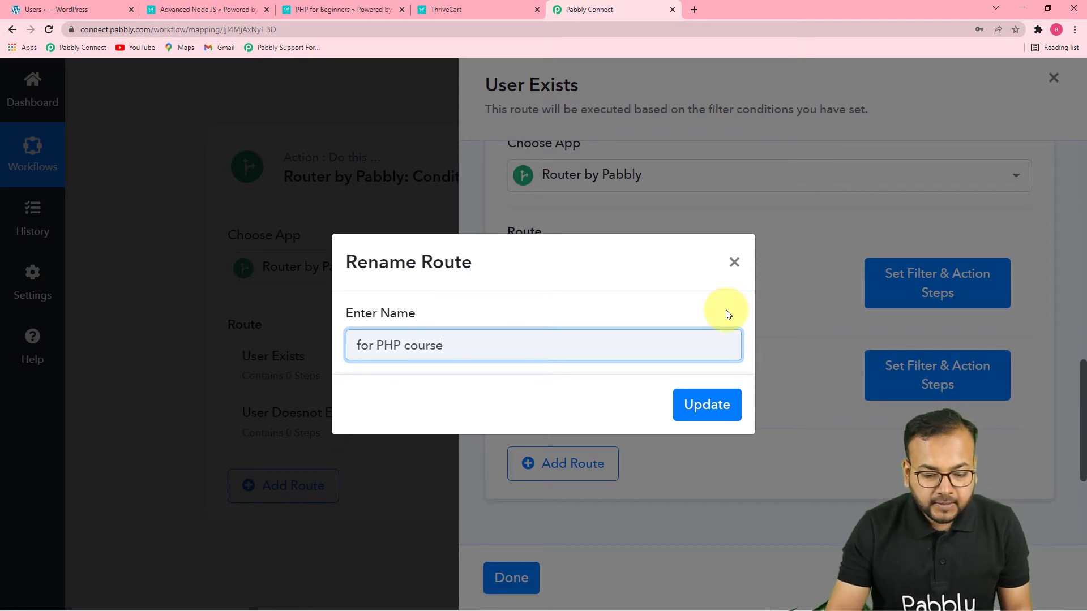
click(712, 415)
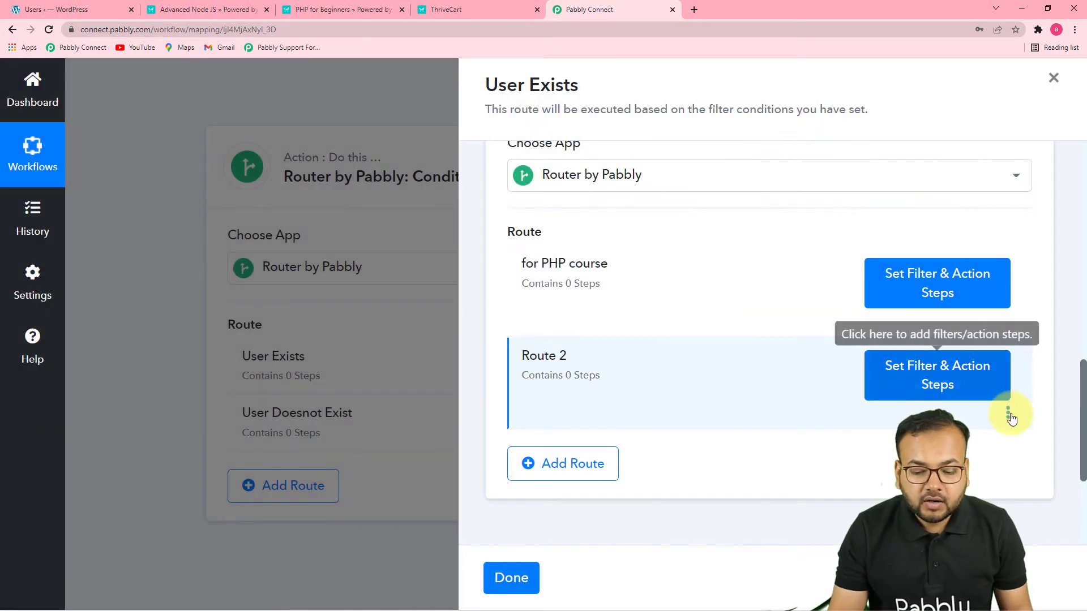
Rename Route 2 of the nested router as "For Node JS"
click(1008, 414)
click(886, 437)
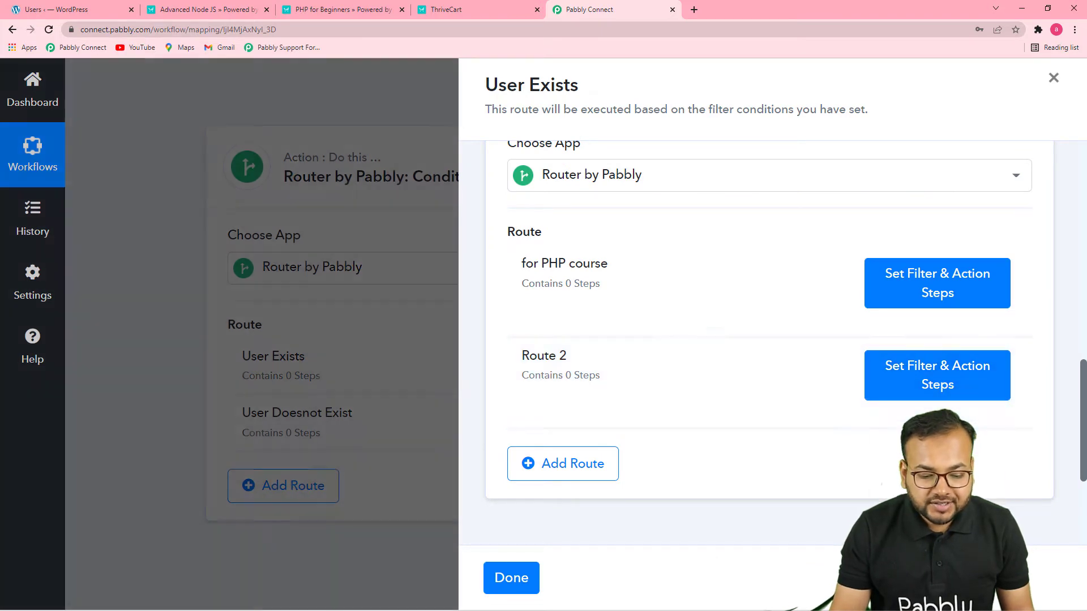
key(BackSpace)
key(BackSpace)
key(BackSpace)
key(BackSpace)
key(BackSpace)
key(BackSpace)
key(BackSpace)
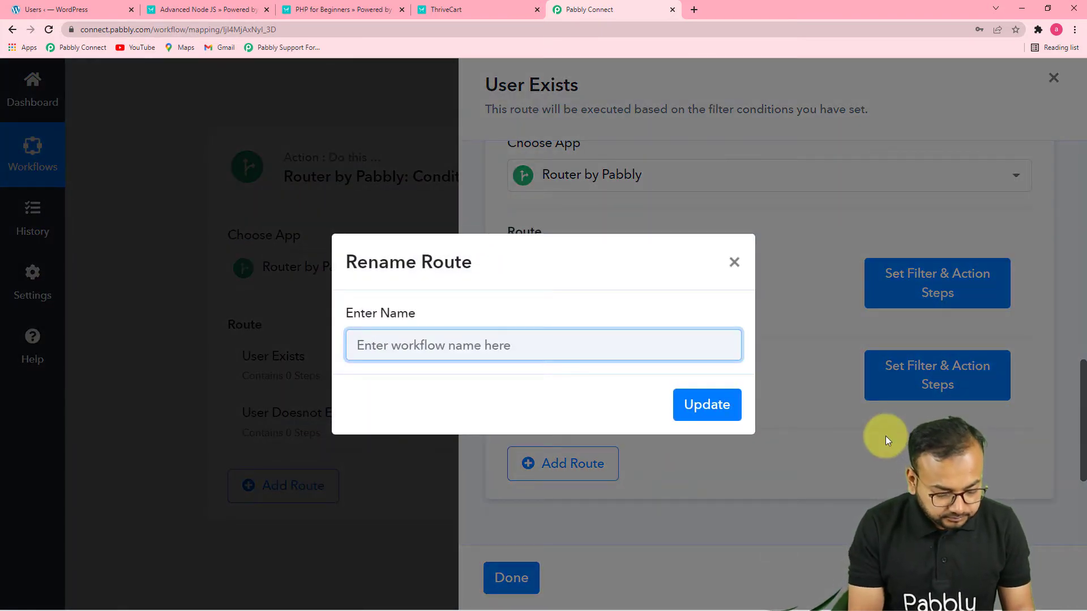
text(For )
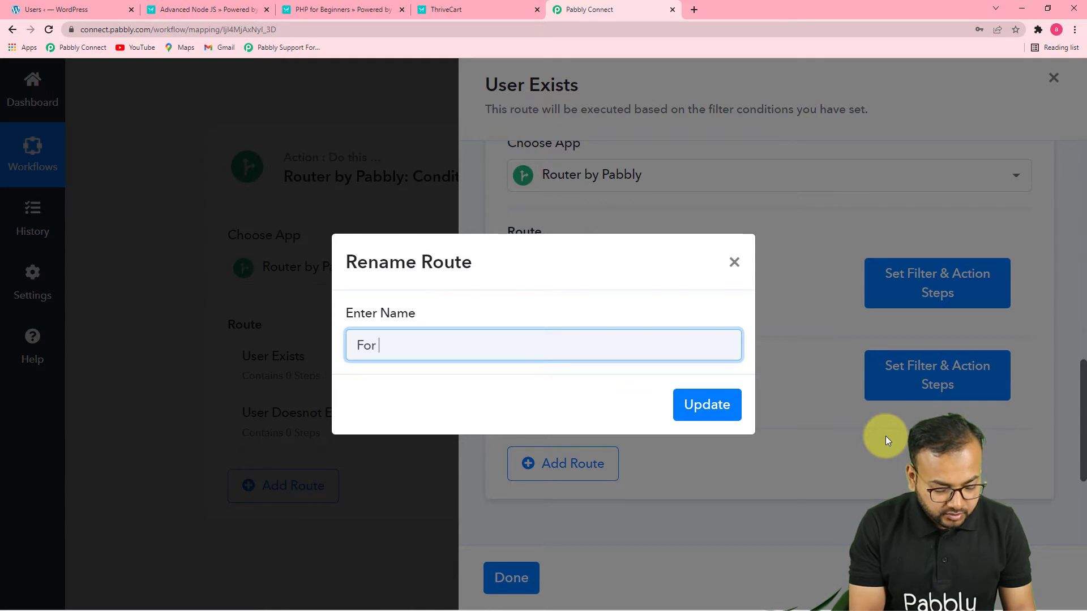
text(Node )
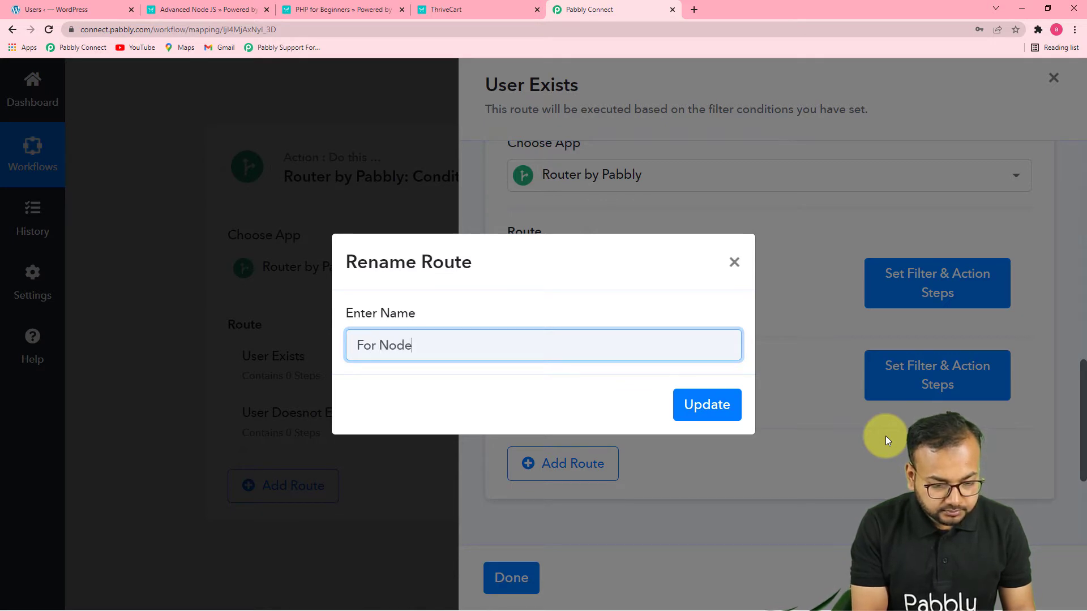
text(JS)
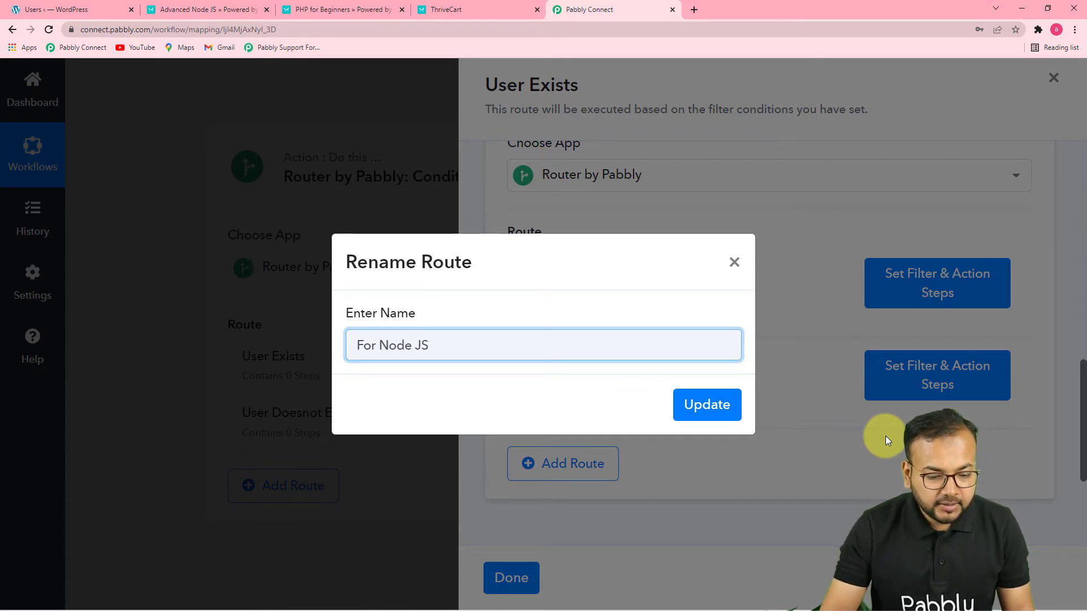
click(696, 406)
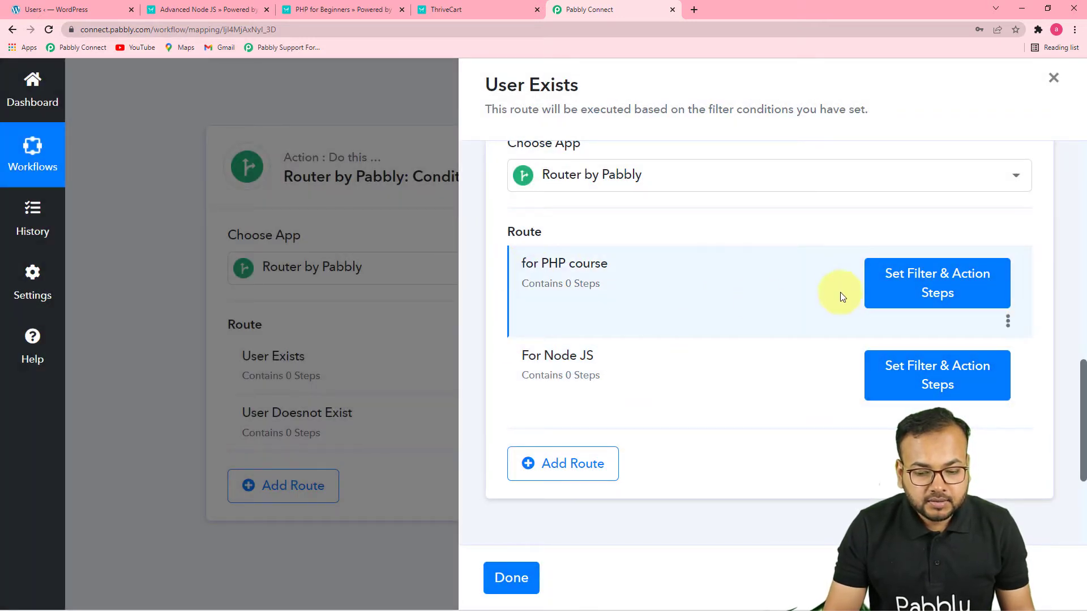
Open the "for PHP course" route and set its filter to ThriveCart's Base Product Name with the filter type Equal to
click(933, 294)
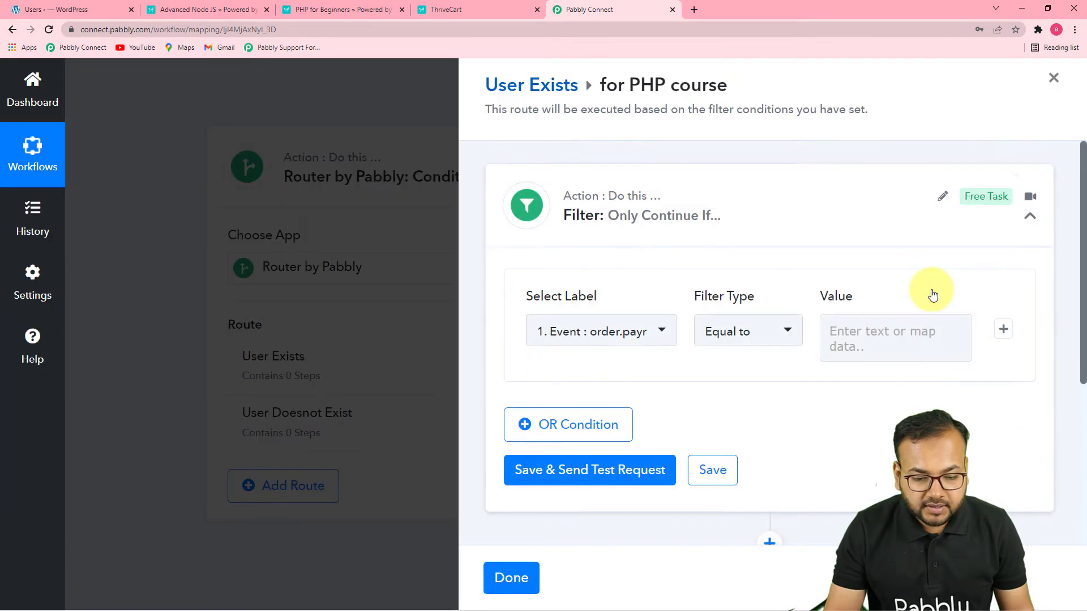
scroll(933, 294, down, 2)
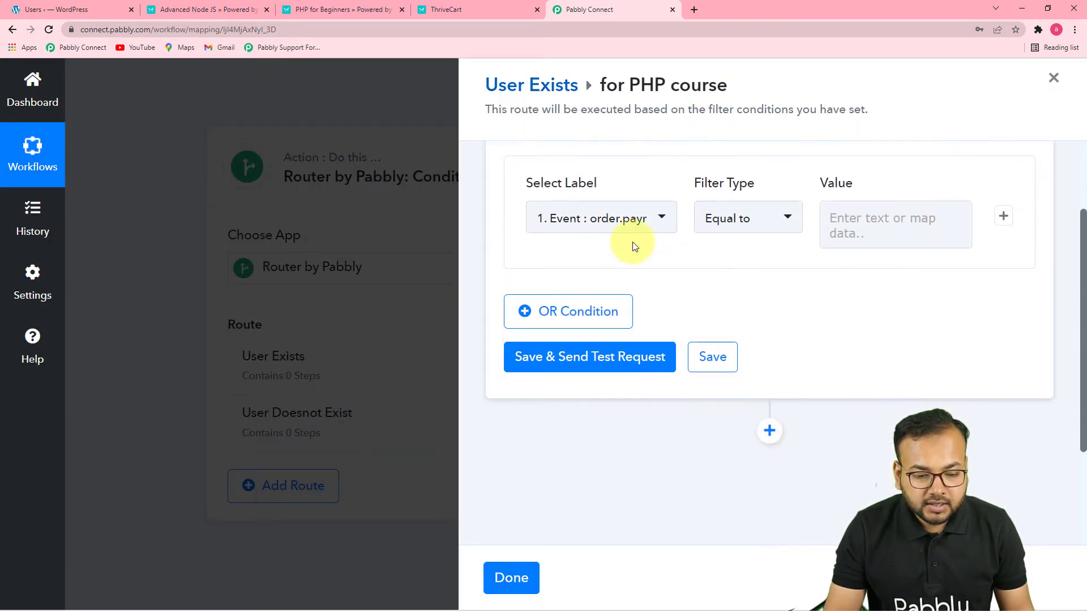
scroll(626, 218, up, 2)
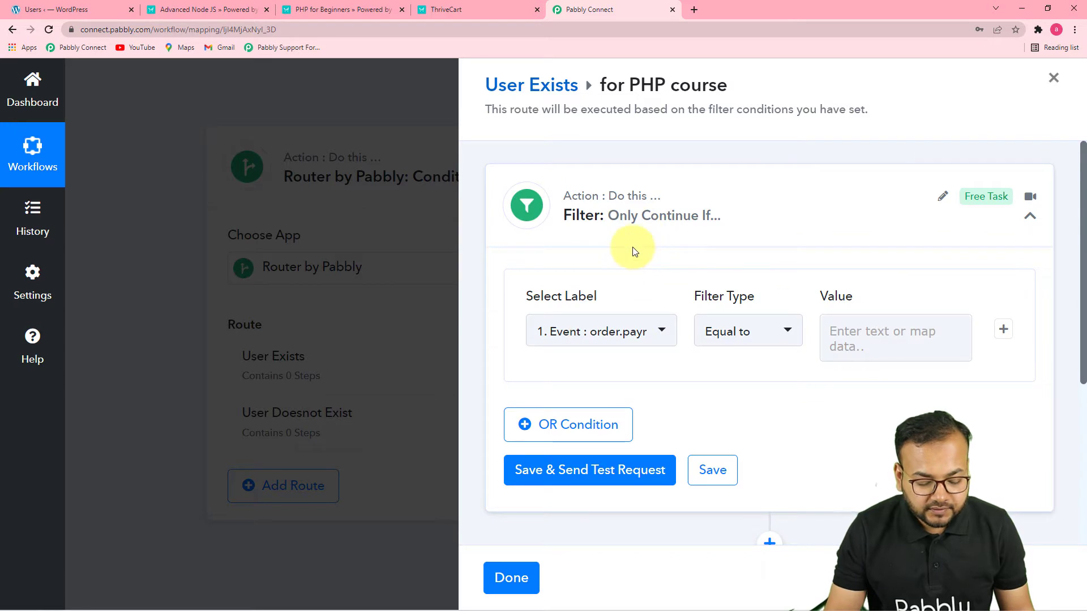
click(618, 340)
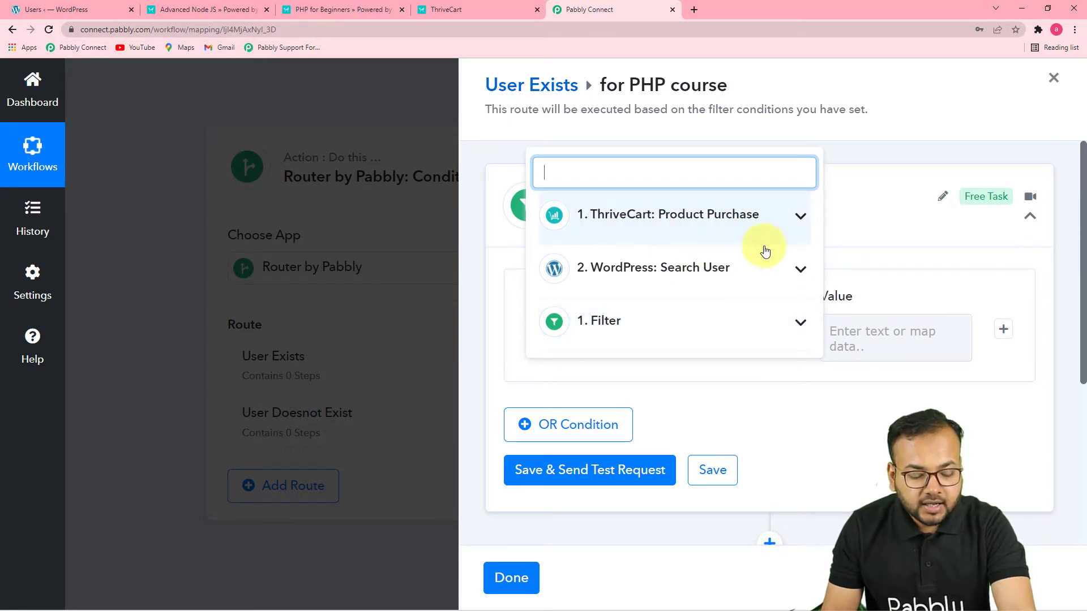
click(637, 231)
click(780, 228)
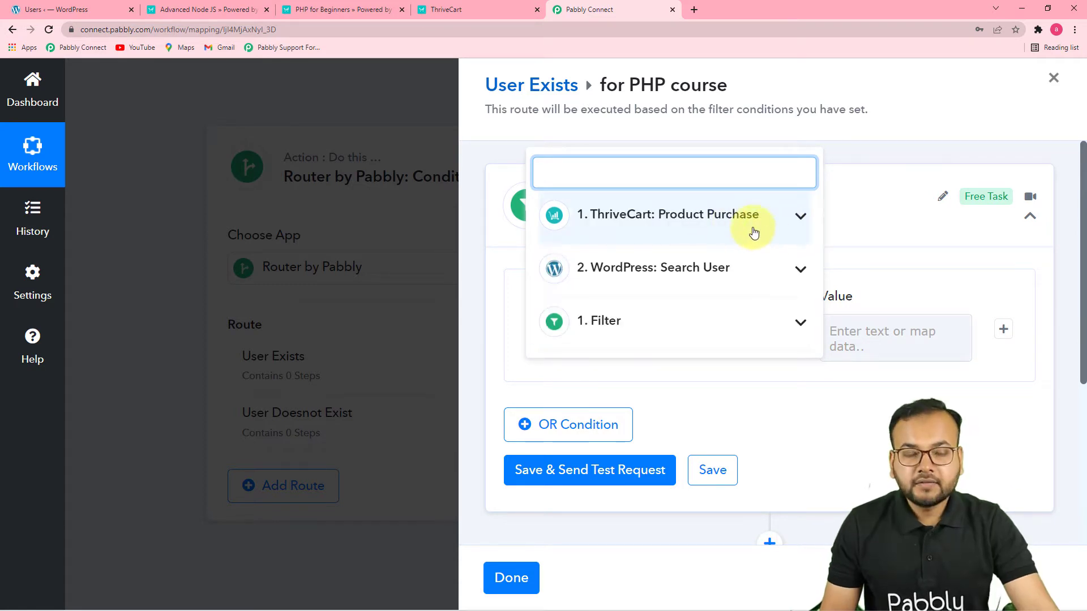
click(722, 228)
scroll(715, 289, down, 3)
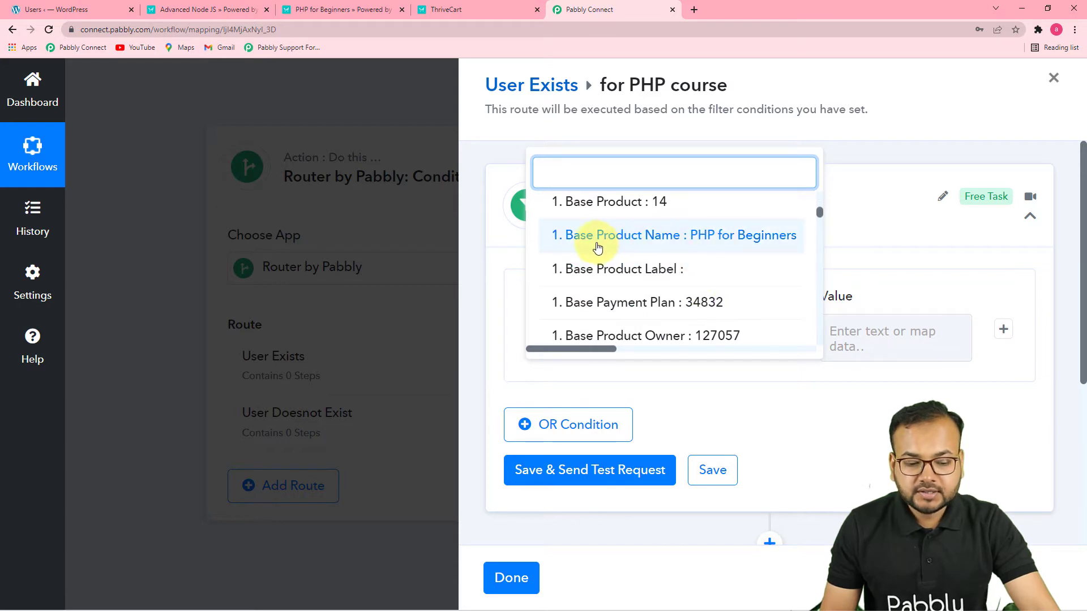
click(744, 247)
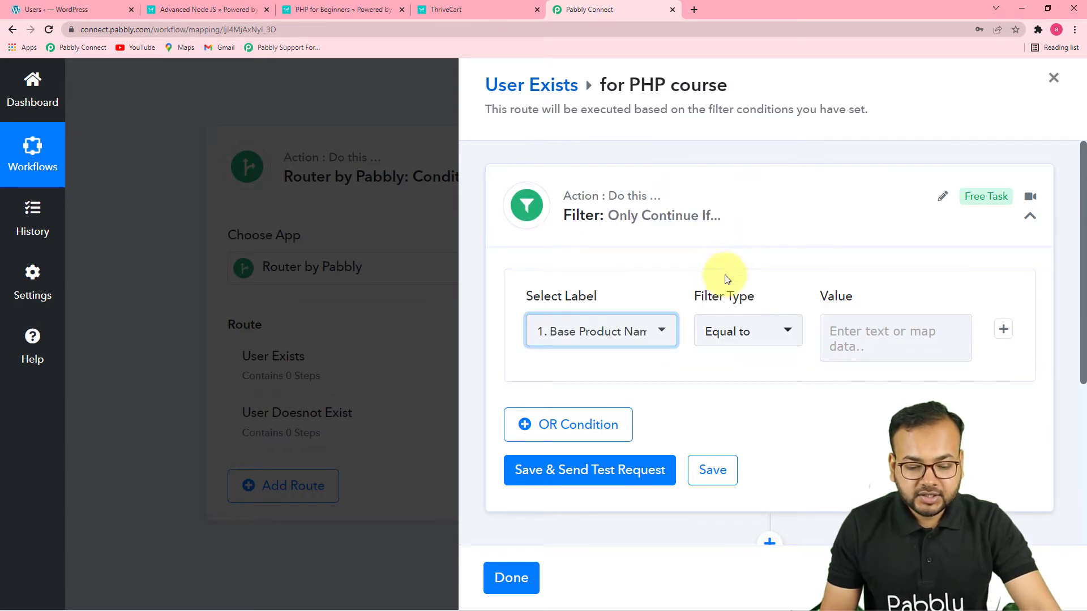
click(768, 337)
click(747, 213)
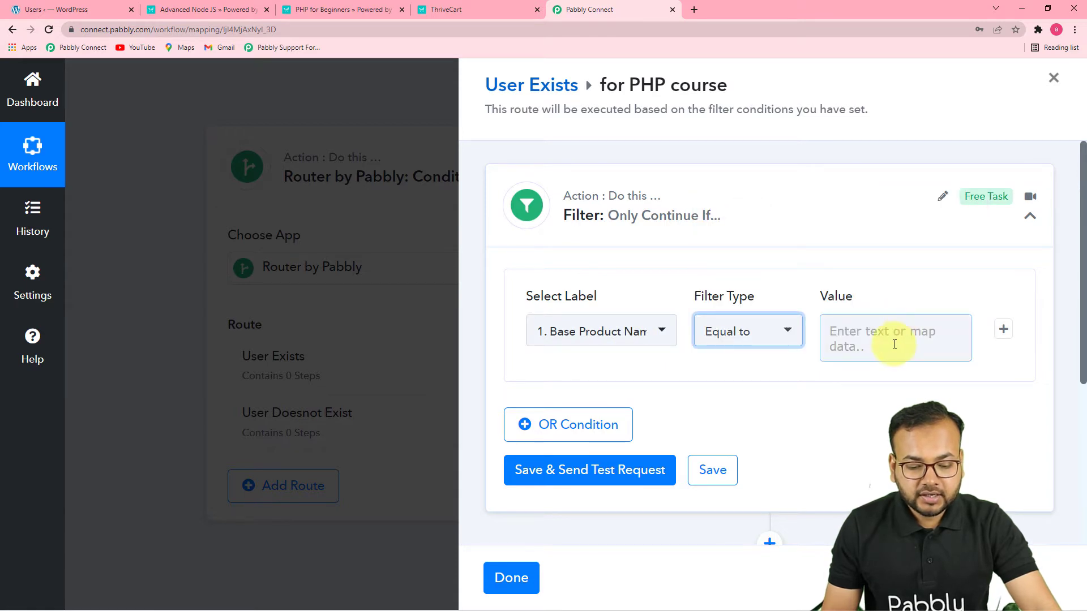
Copy "PHP for Beginners" from the ThriveCart order confirmation and enter it as the filter value in Pabbly Connect
click(895, 344)
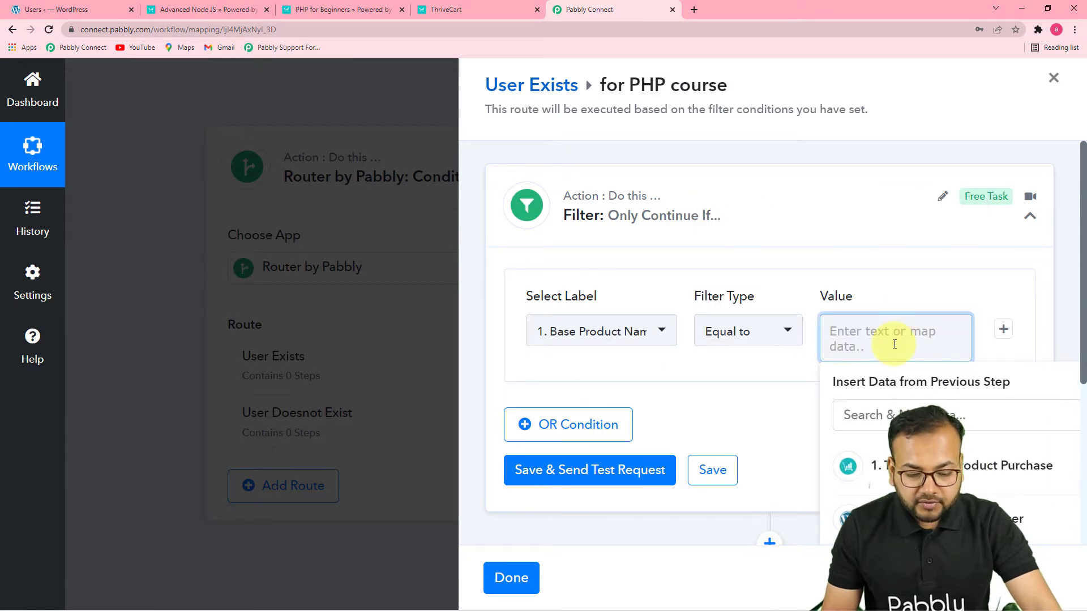
click(664, 334)
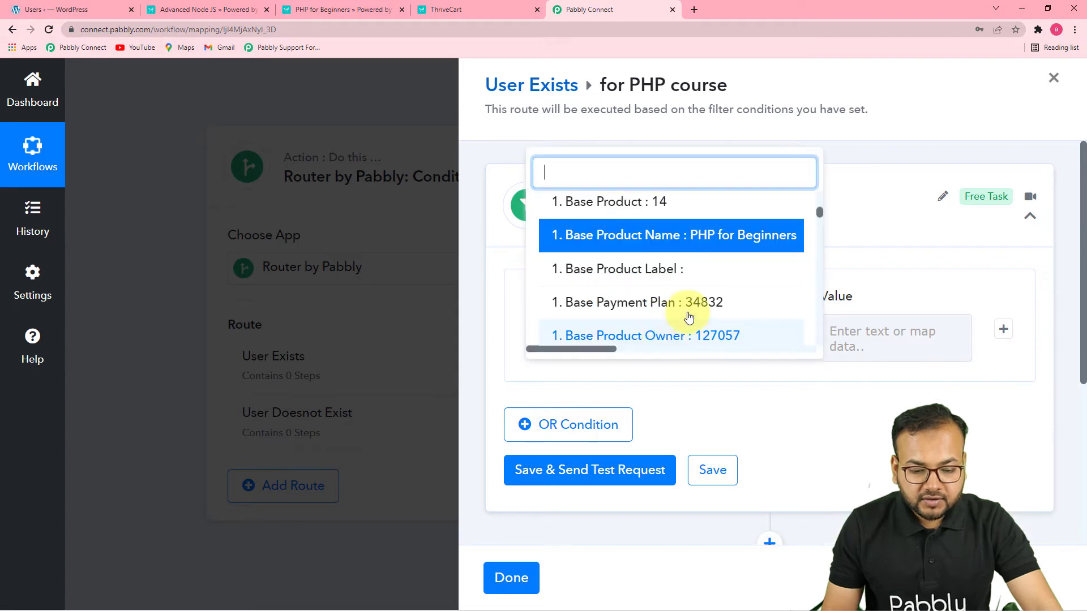
click(885, 334)
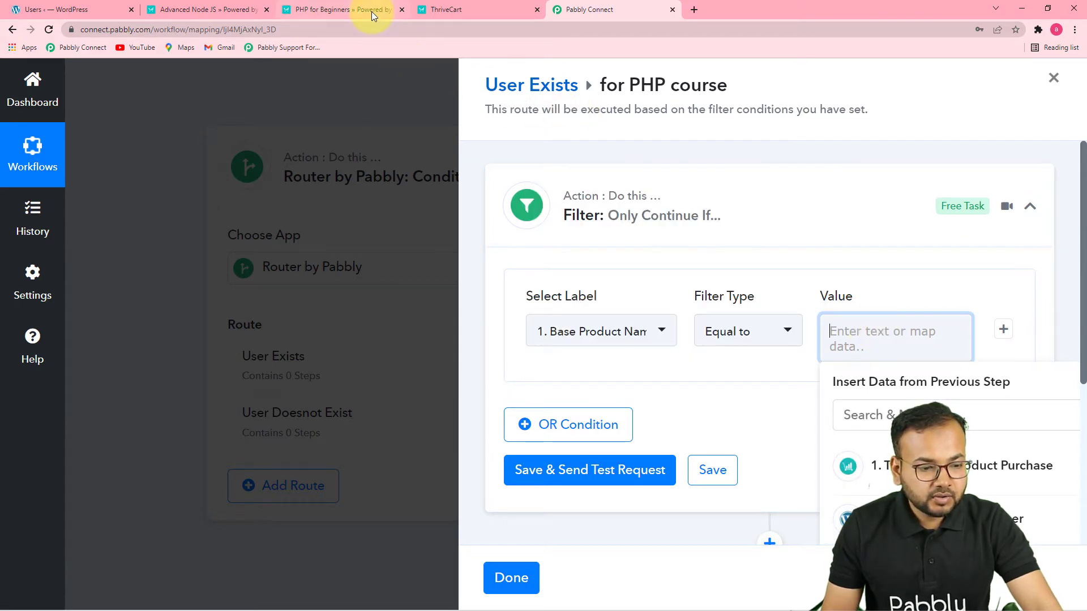
click(371, 12)
drag(414, 345, 297, 346)
key(ctrl+c)
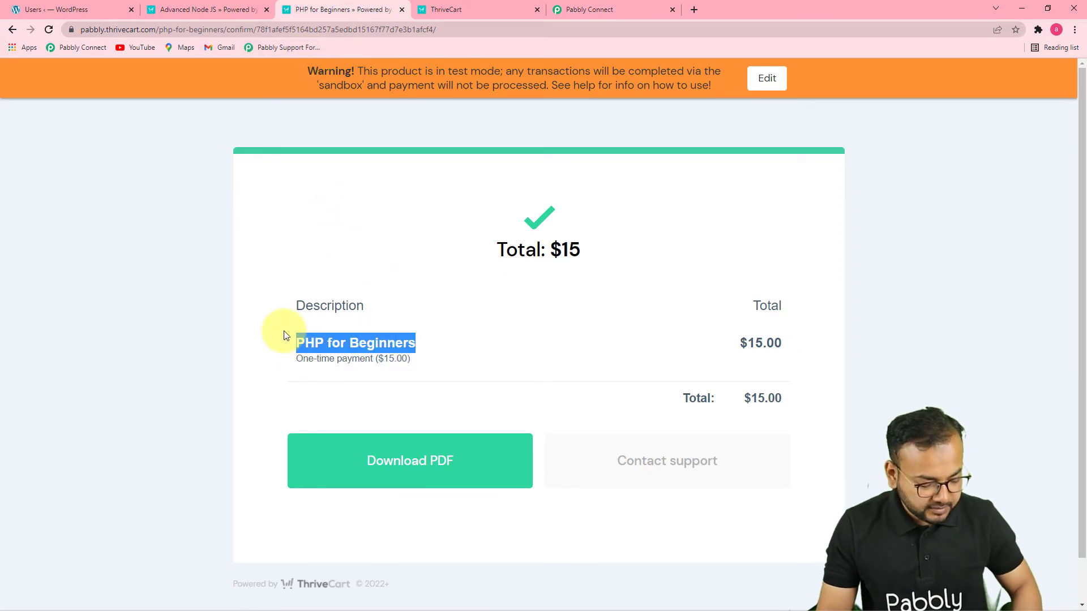
click(617, 6)
click(880, 332)
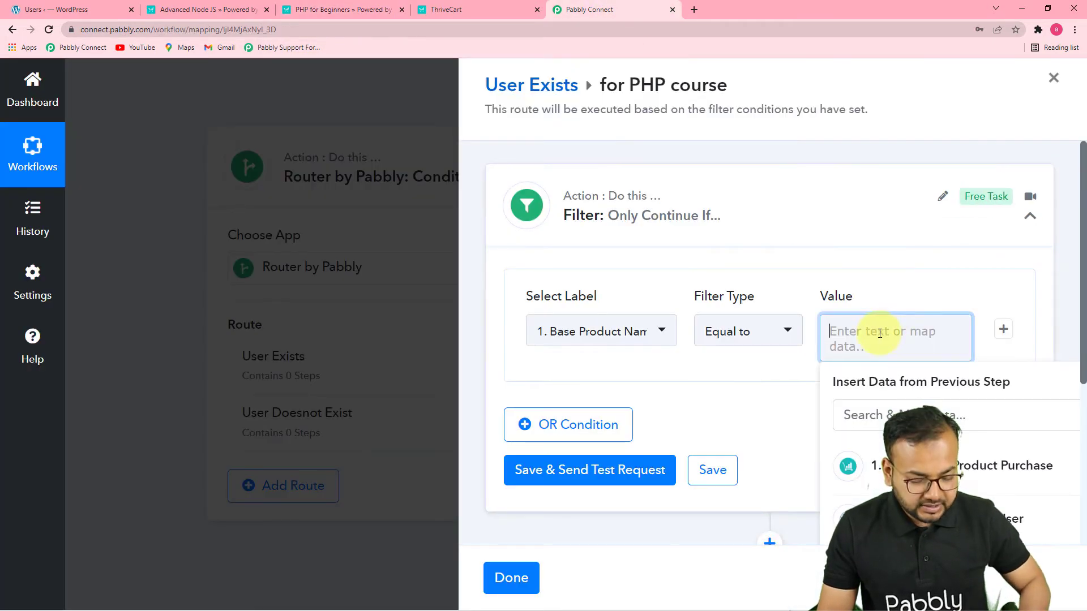
key(ctrl+v)
click(895, 286)
Save the PHP course filter, send a test request and check its response
click(589, 454)
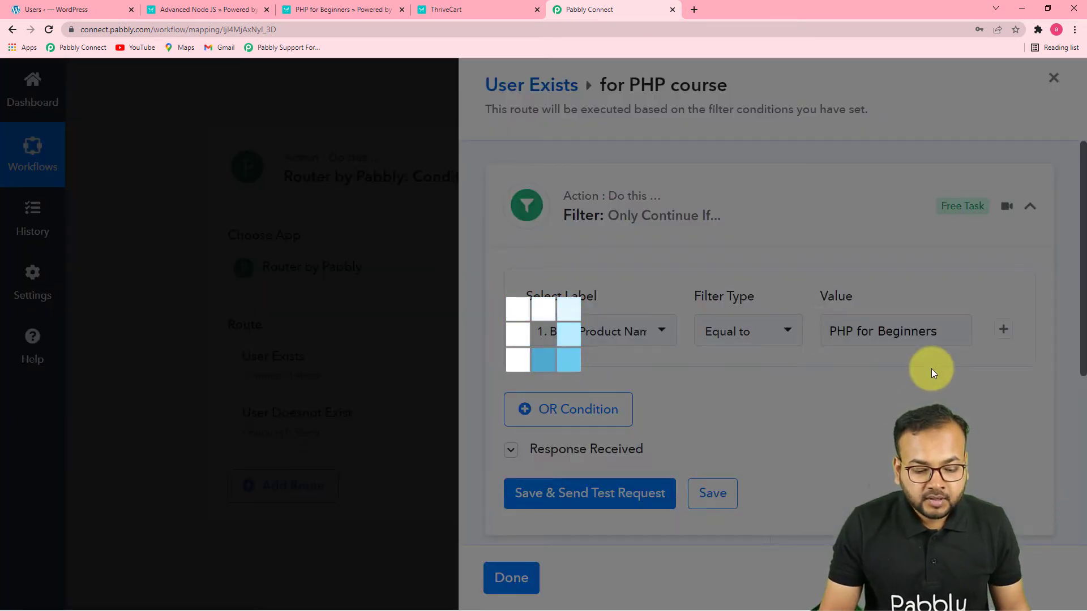
scroll(932, 368, down, 6)
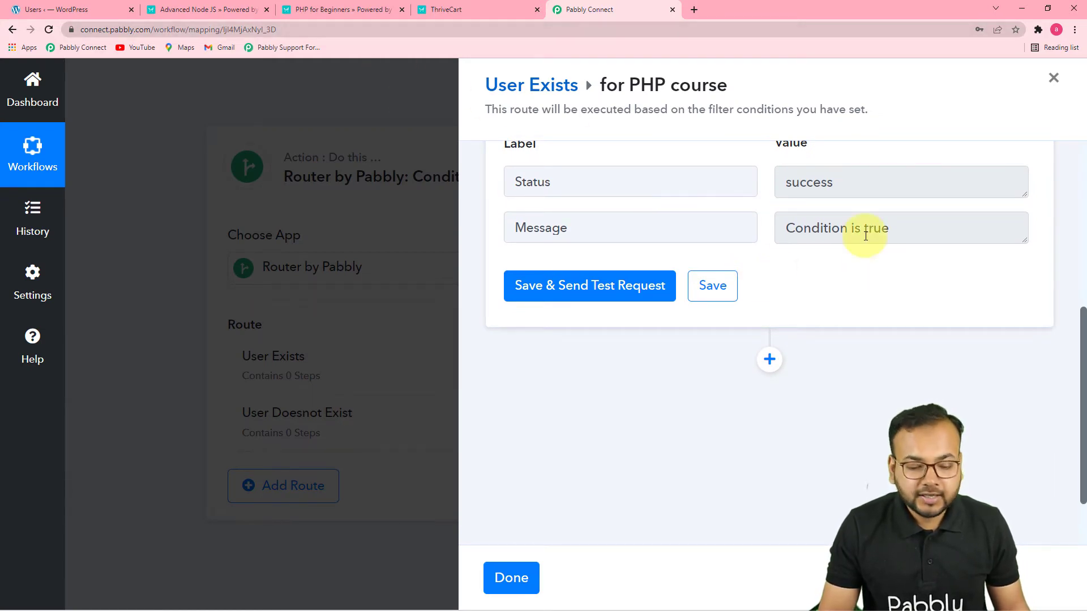
scroll(798, 286, up, 3)
Add a LearnDash action after the PHP course filter with the event Enroll Into Course
scroll(802, 292, down, 5)
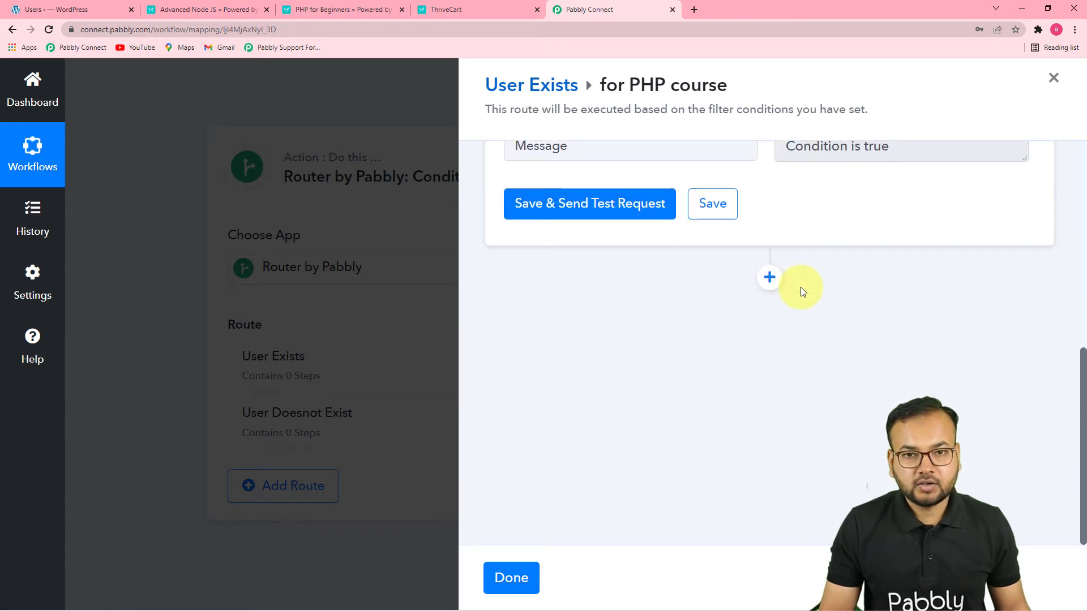
click(769, 277)
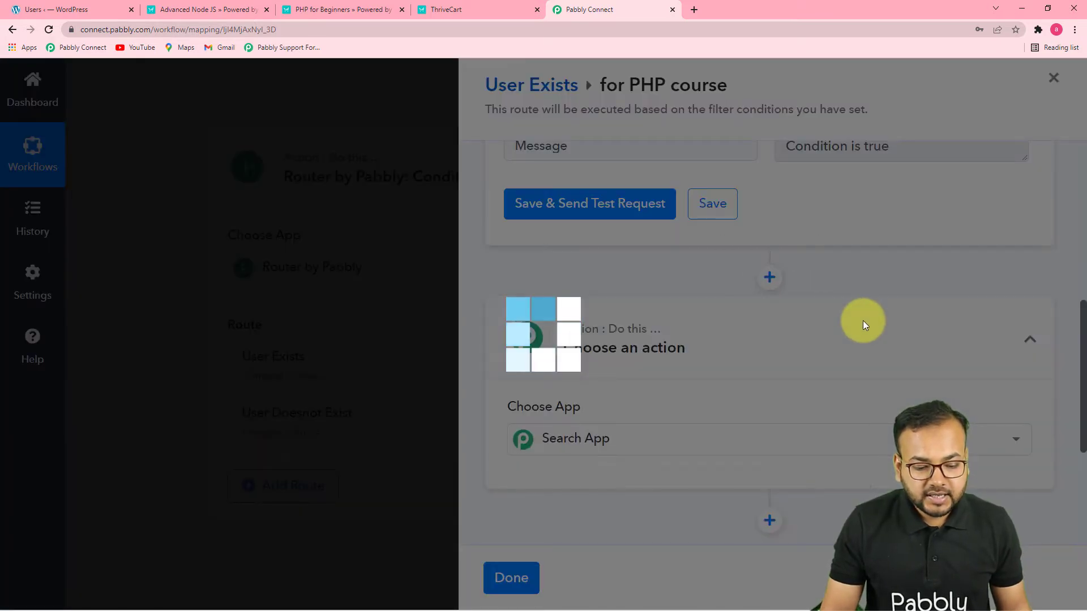
scroll(861, 322, down, 4)
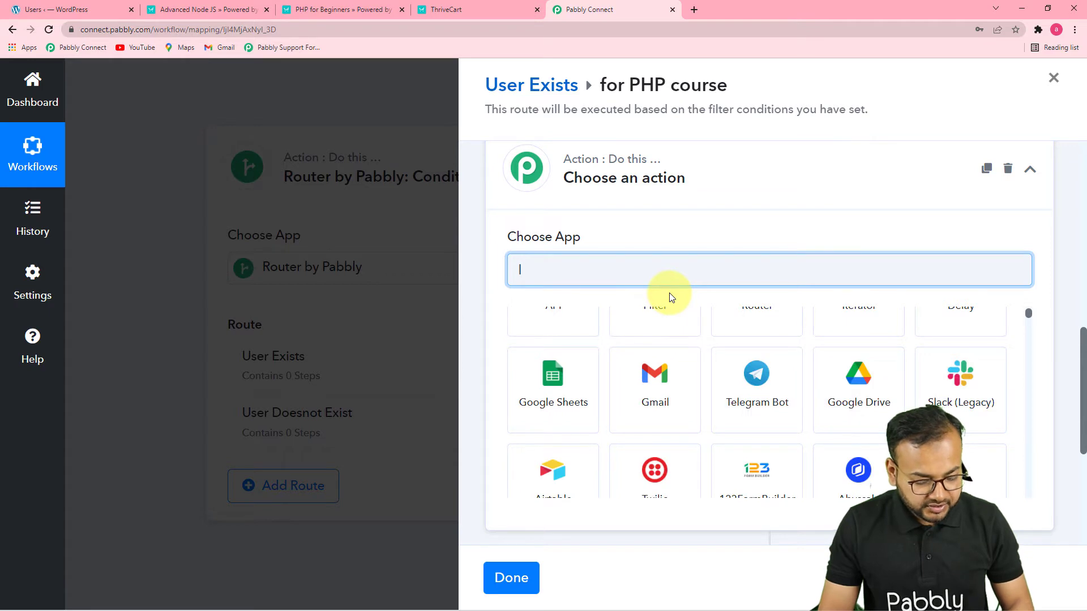
text(lear)
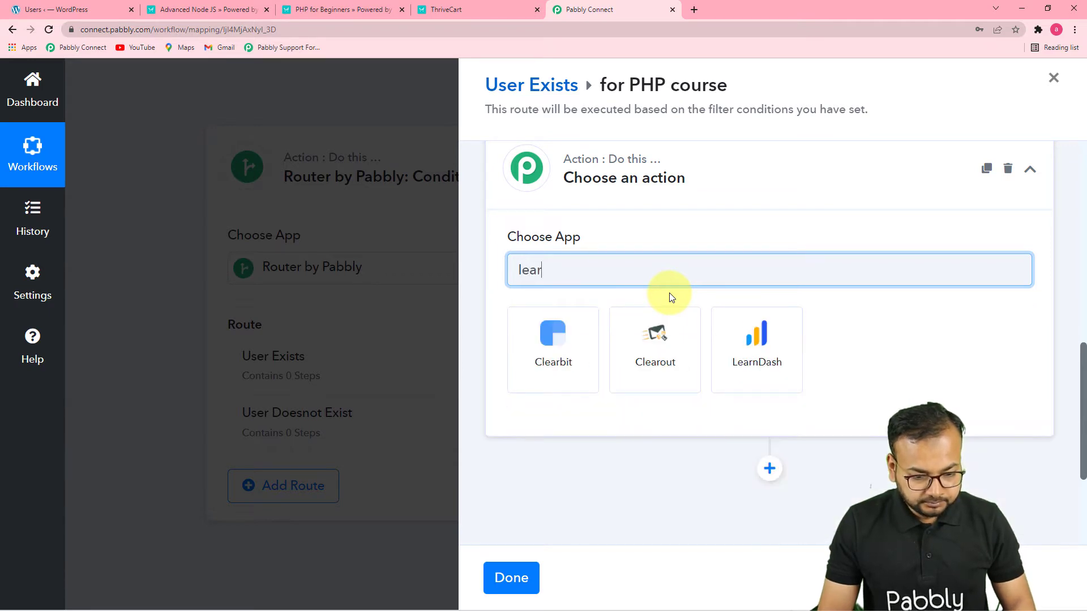
click(753, 363)
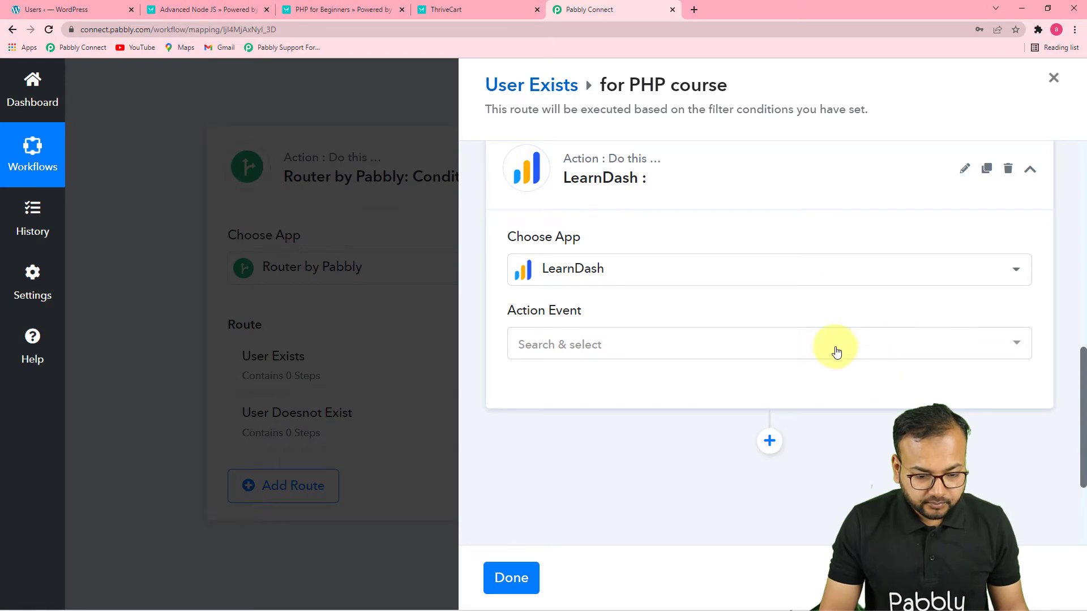
click(745, 352)
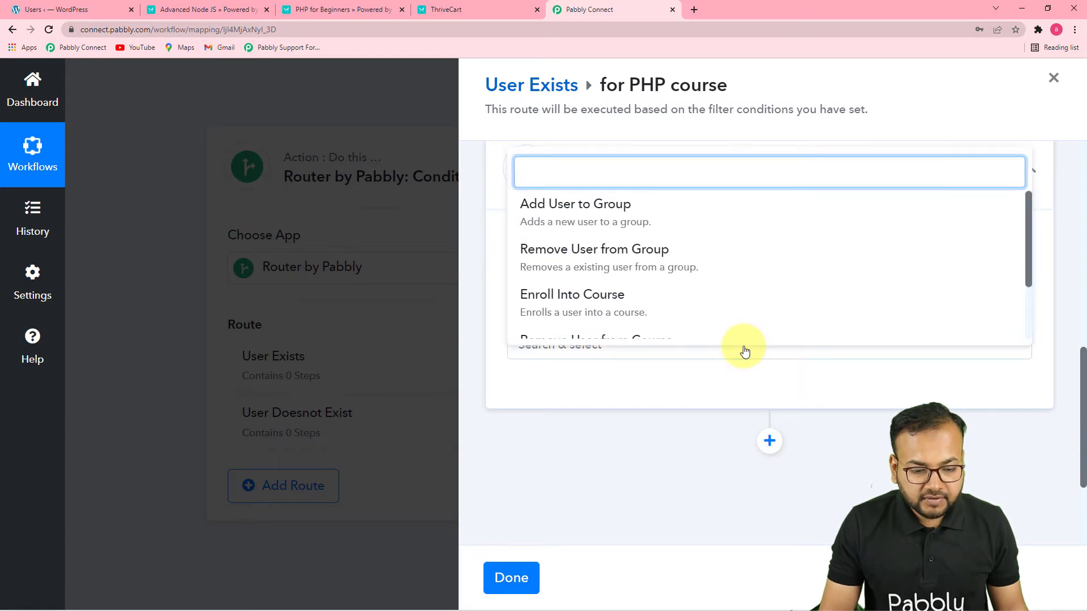
click(843, 296)
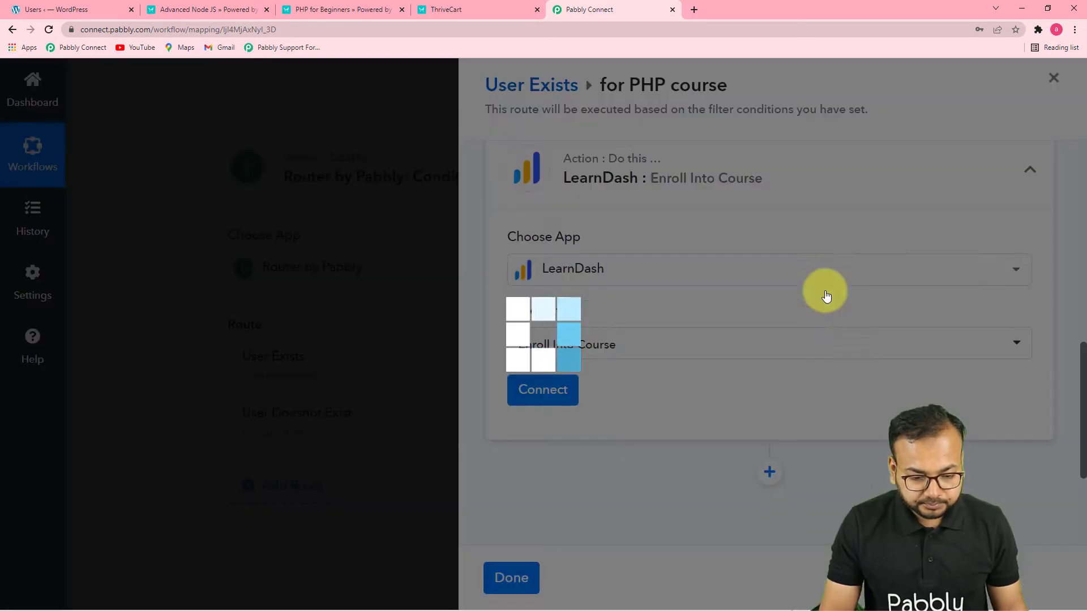
Start connecting the LearnDash account with a new connection instead of an existing one
click(546, 393)
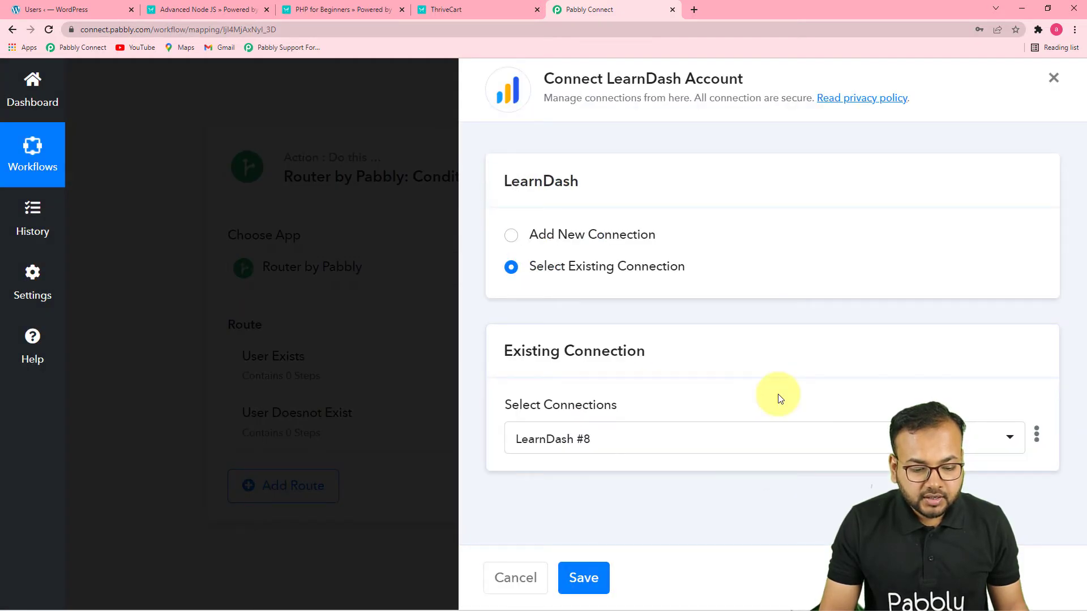
click(511, 236)
scroll(736, 298, down, 1)
scroll(741, 299, down, 3)
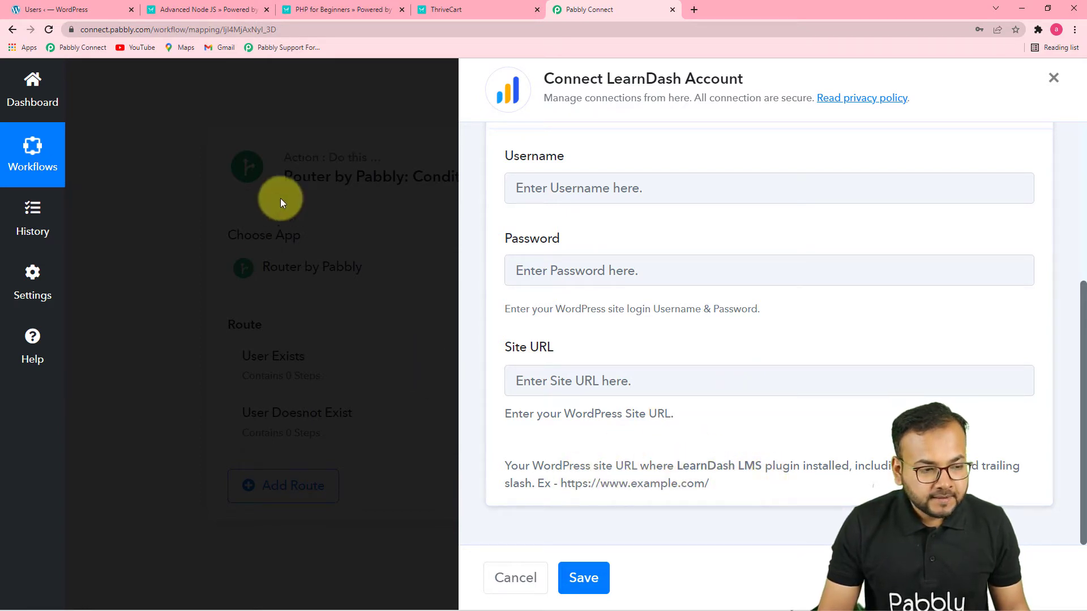
click(80, 9)
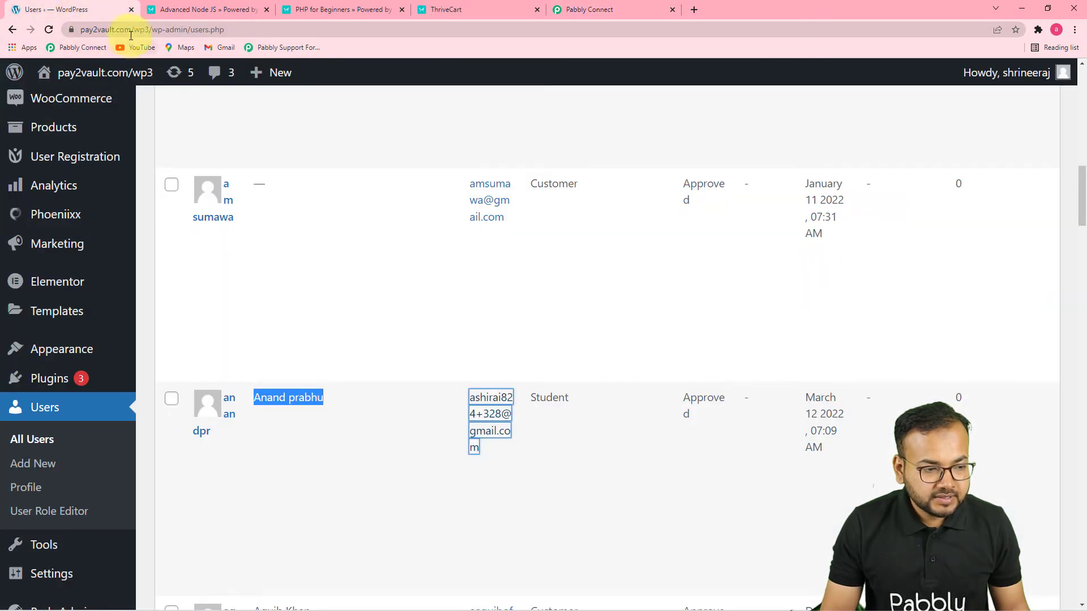
click(136, 33)
click(150, 29)
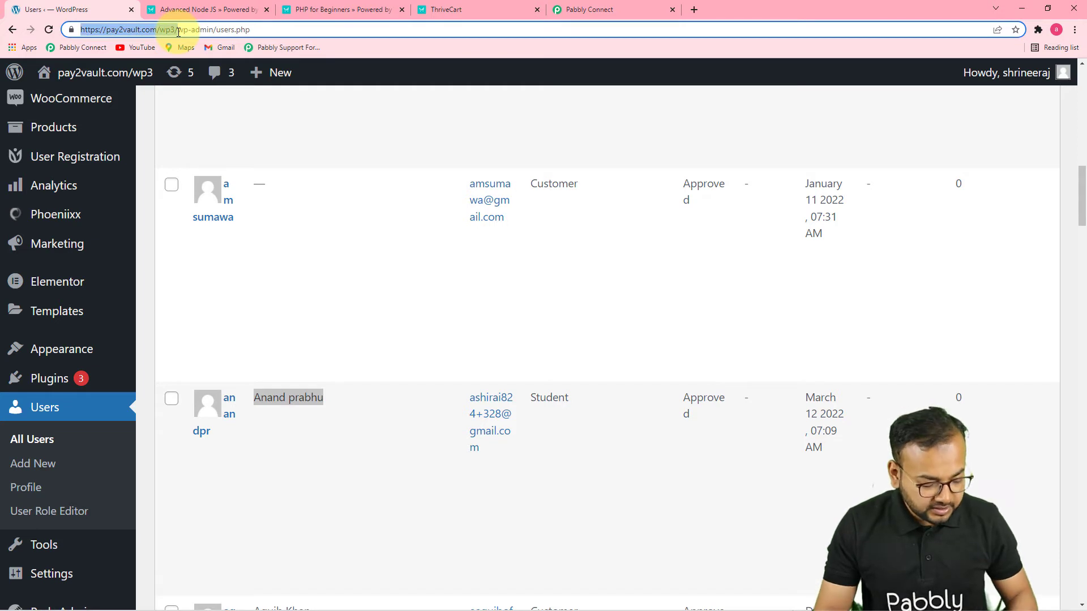
click(594, 10)
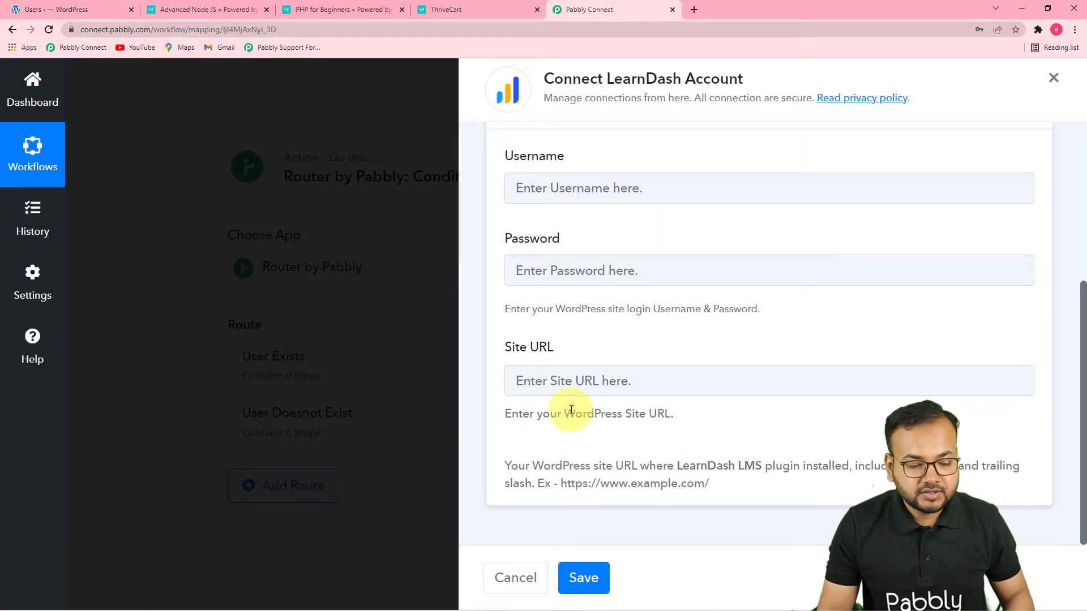
click(566, 382)
text(https://pay2vault.com/wp3/)
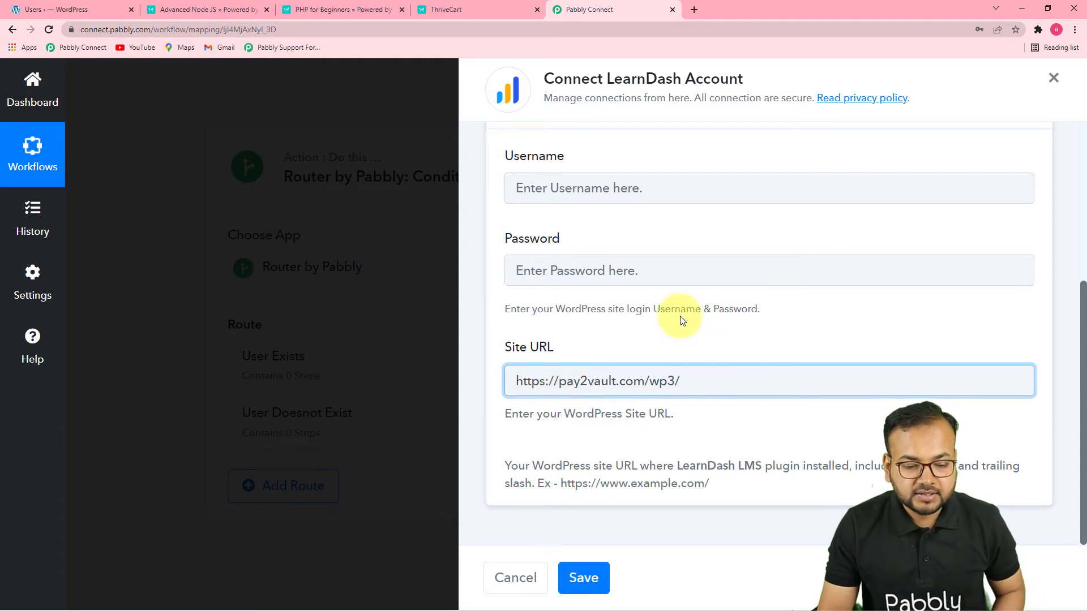
Enter the WordPress login username and password for the new LearnDash connection and save it
scroll(619, 258, up, 3)
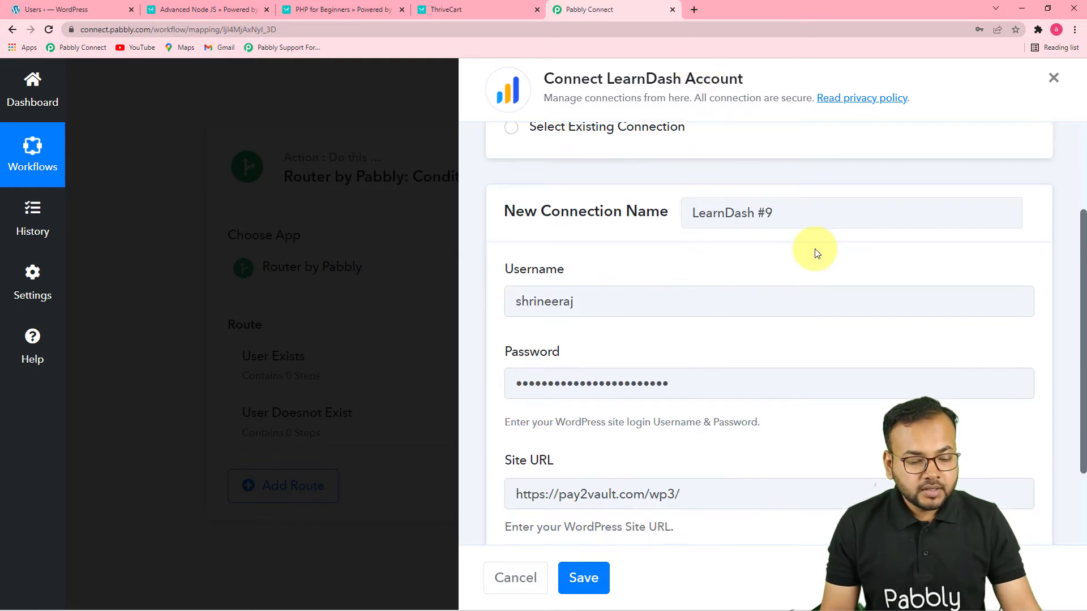
scroll(668, 331, down, 2)
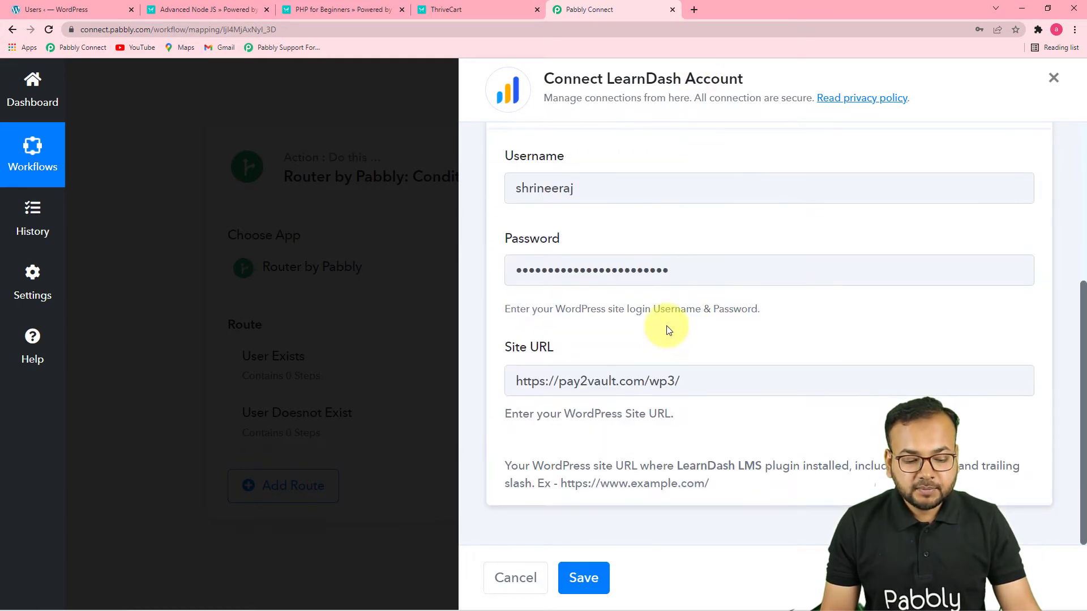
click(583, 592)
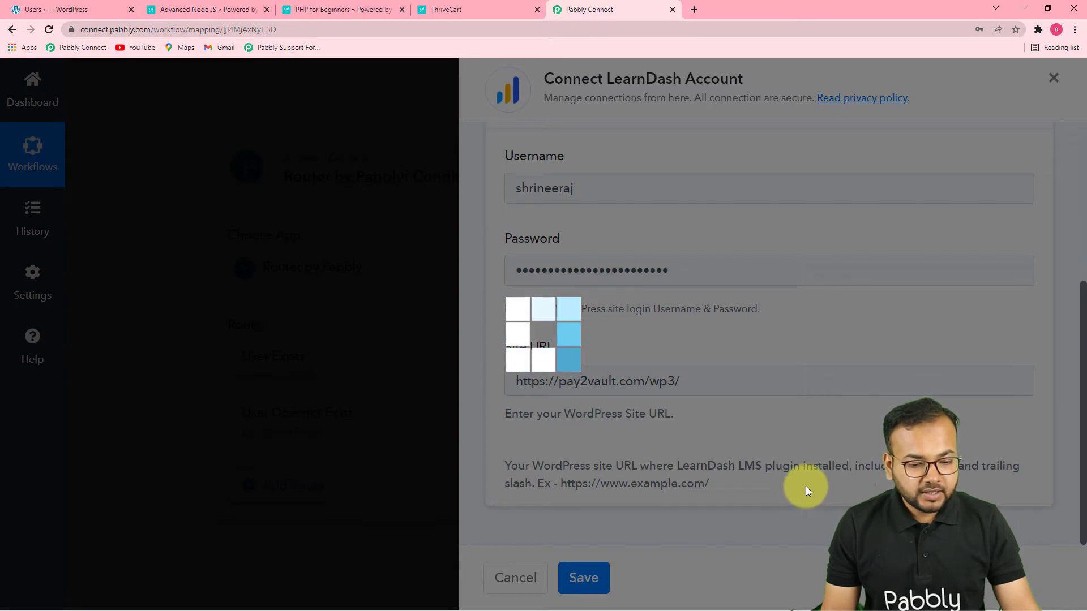
Review the Course and User ID fields of the Enroll Into Course action against the route's filter condition
scroll(752, 434, down, 2)
scroll(746, 429, up, 1)
scroll(730, 407, down, 2)
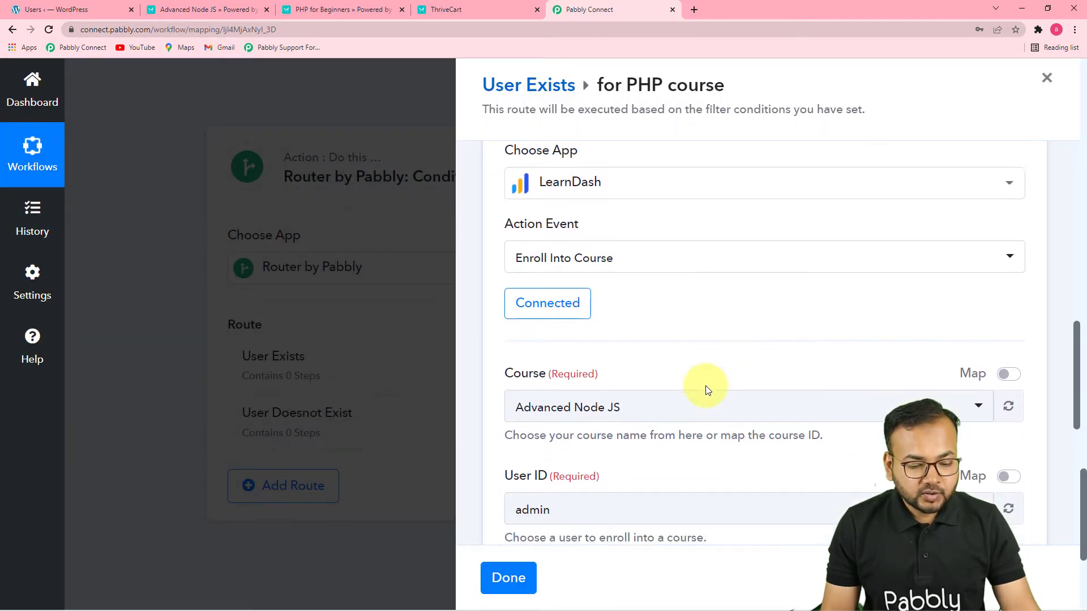
scroll(725, 382, down, 1)
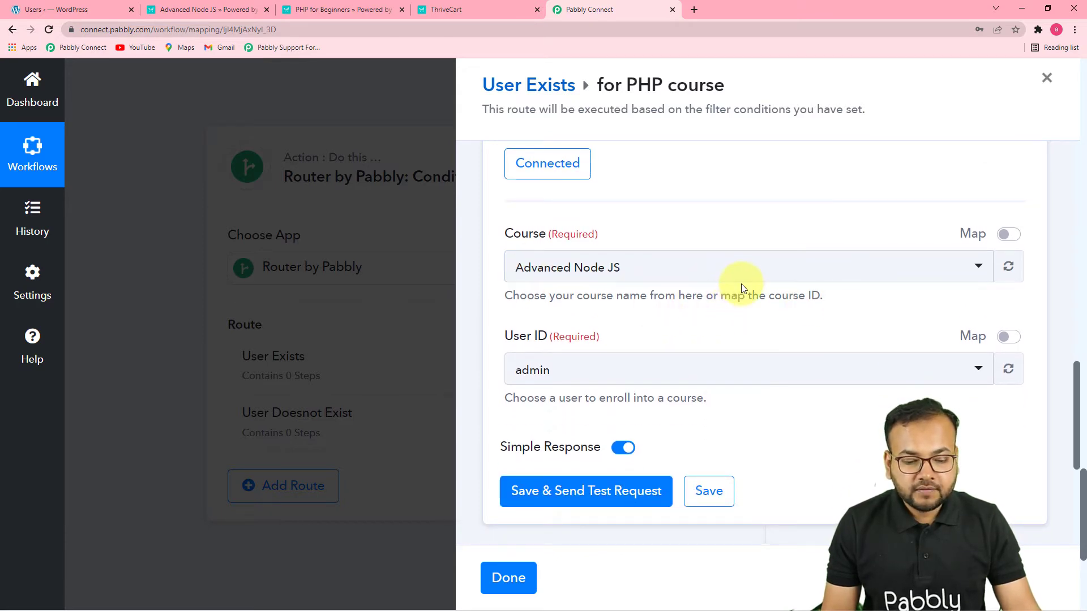
scroll(756, 296, up, 10)
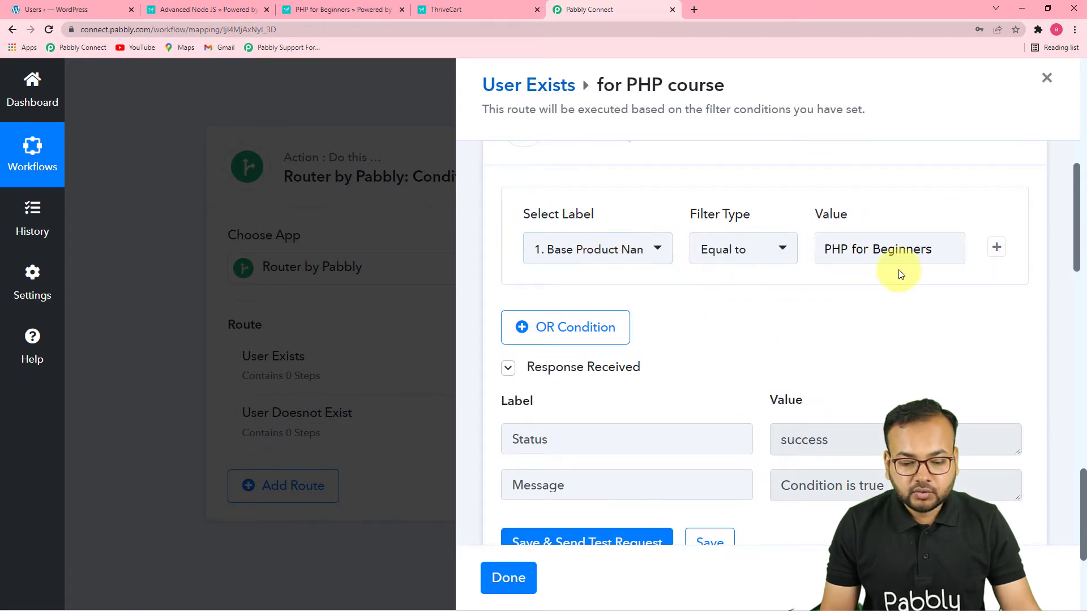
scroll(850, 354, up, 2)
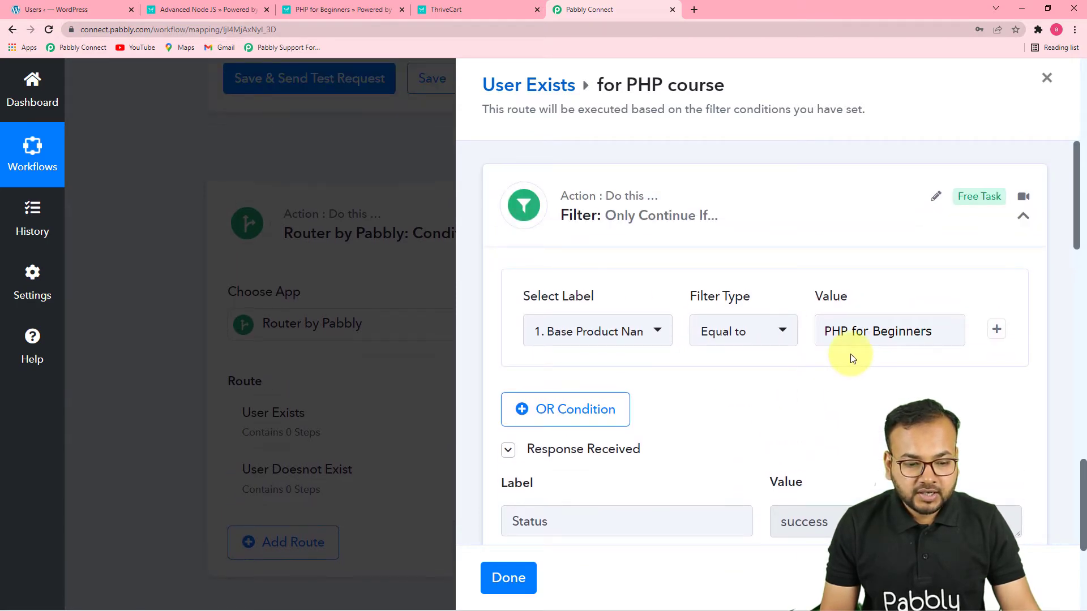
Set the course of the Enroll Into Course action to PHP for Beginners
scroll(852, 358, up, 1)
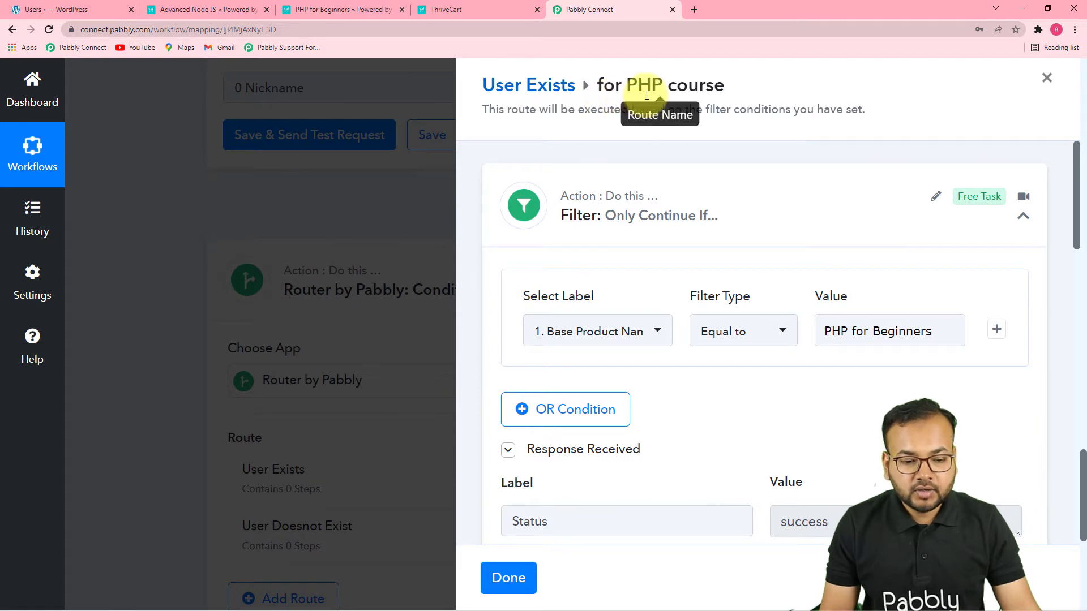
scroll(752, 347, down, 10)
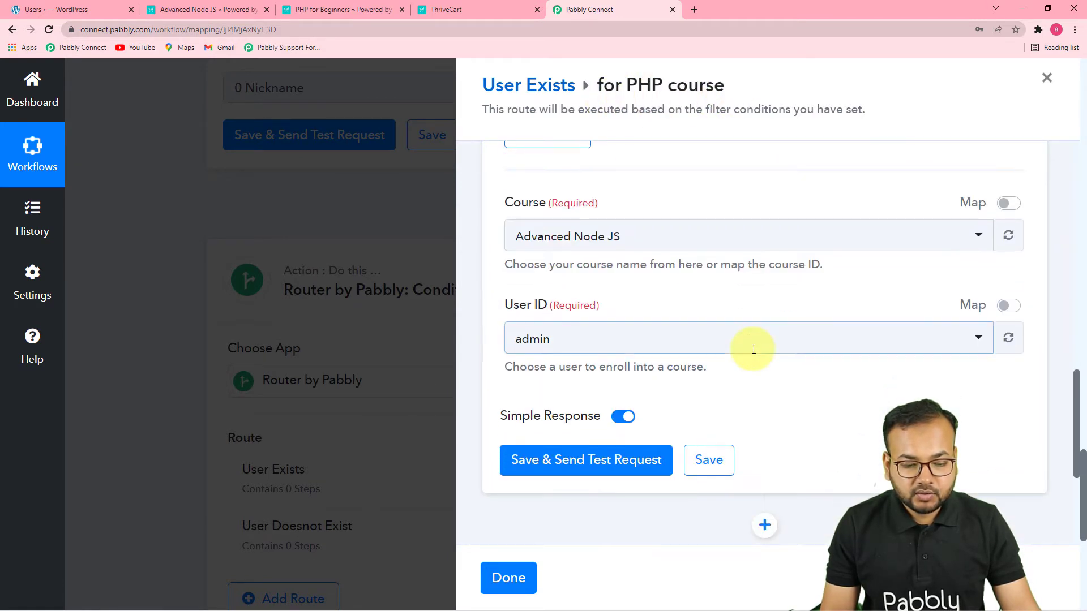
click(682, 236)
click(625, 346)
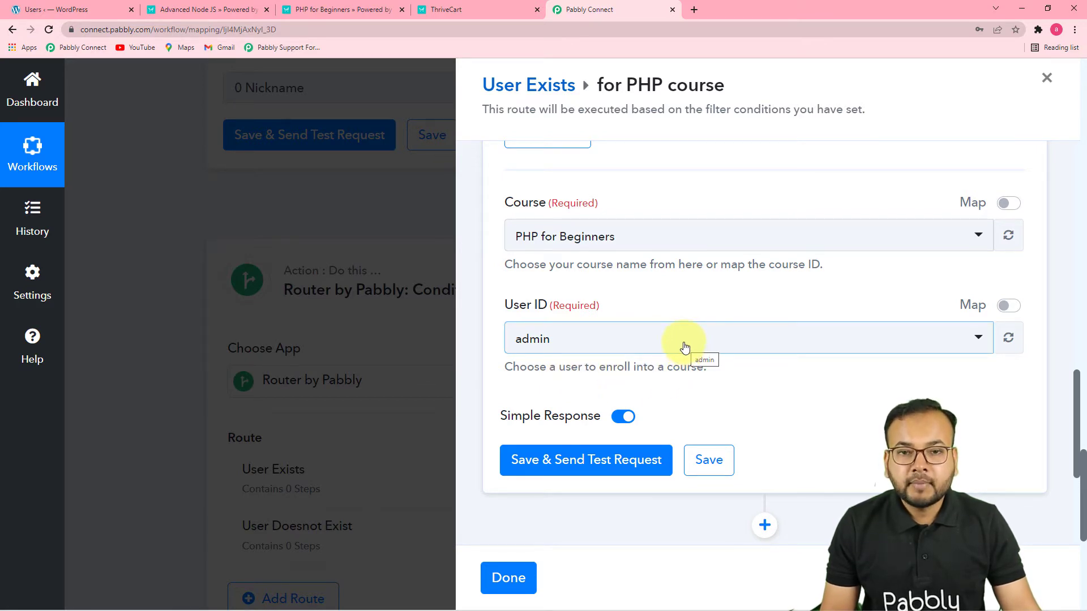
Enable mapping for the User ID field and replace its value with the Id from the WordPress Search User step
click(1010, 306)
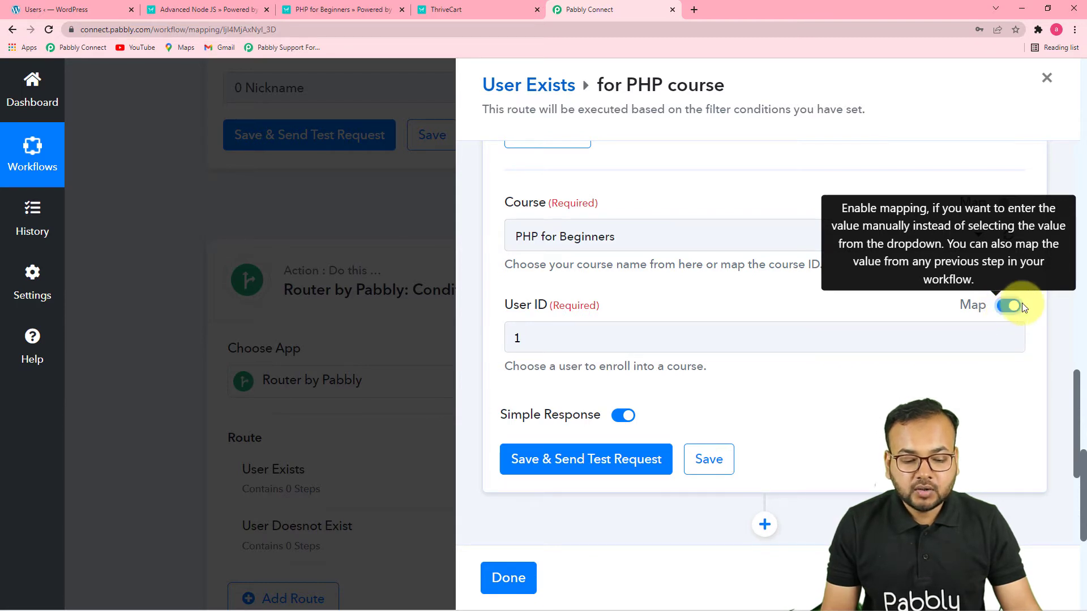
click(803, 342)
key(BackSpace)
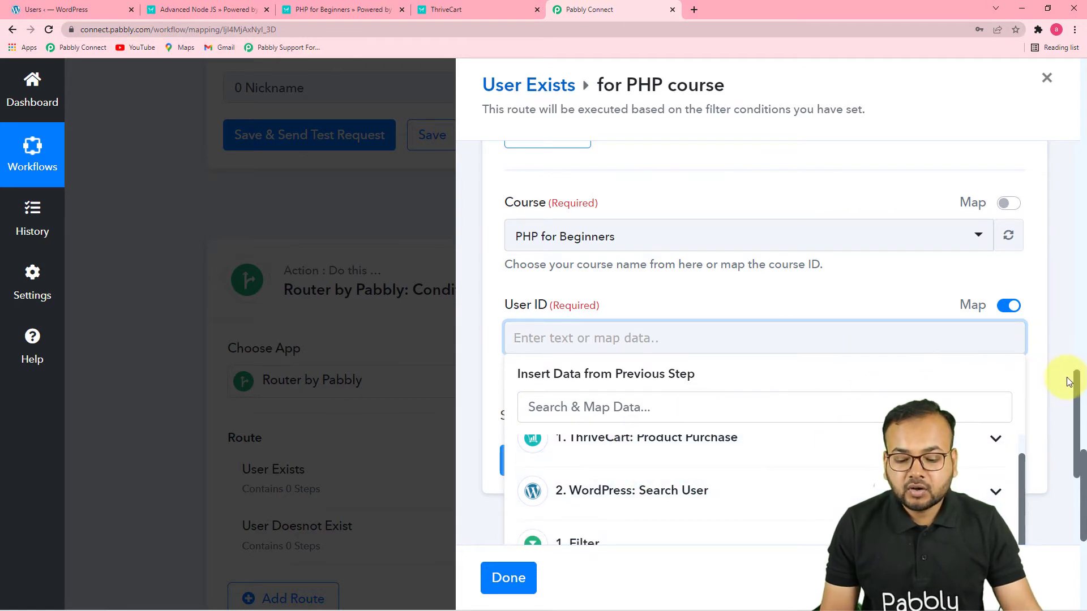
scroll(1075, 380, down, 4)
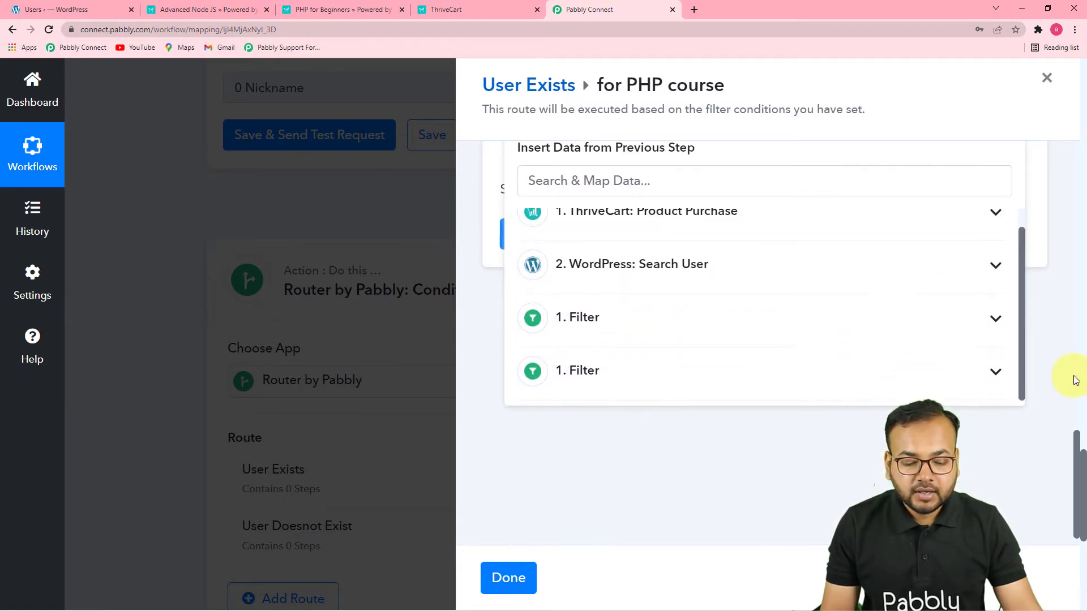
click(655, 276)
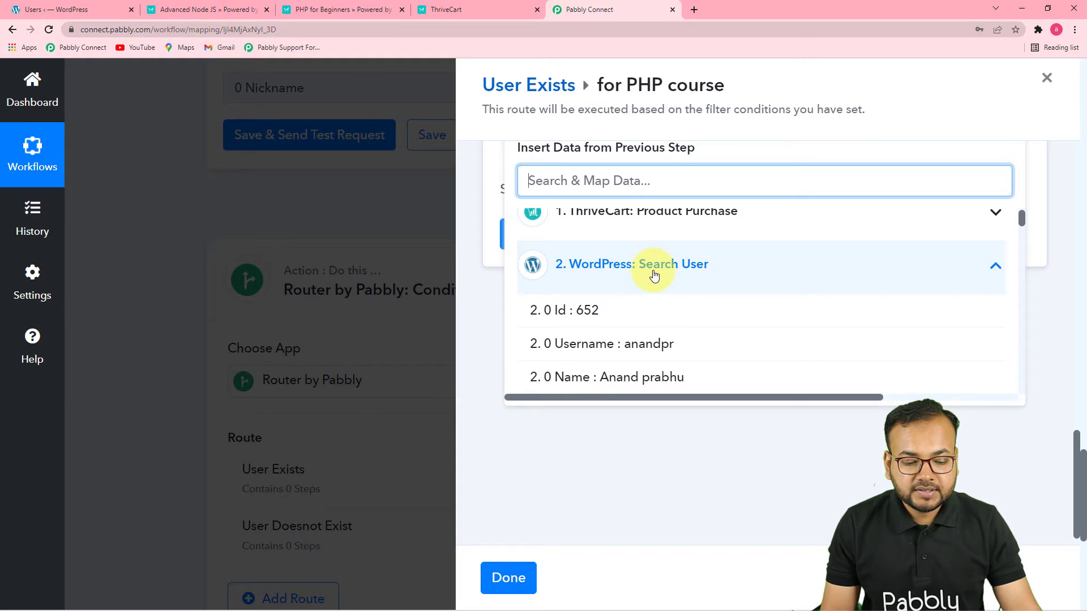
click(569, 318)
click(489, 334)
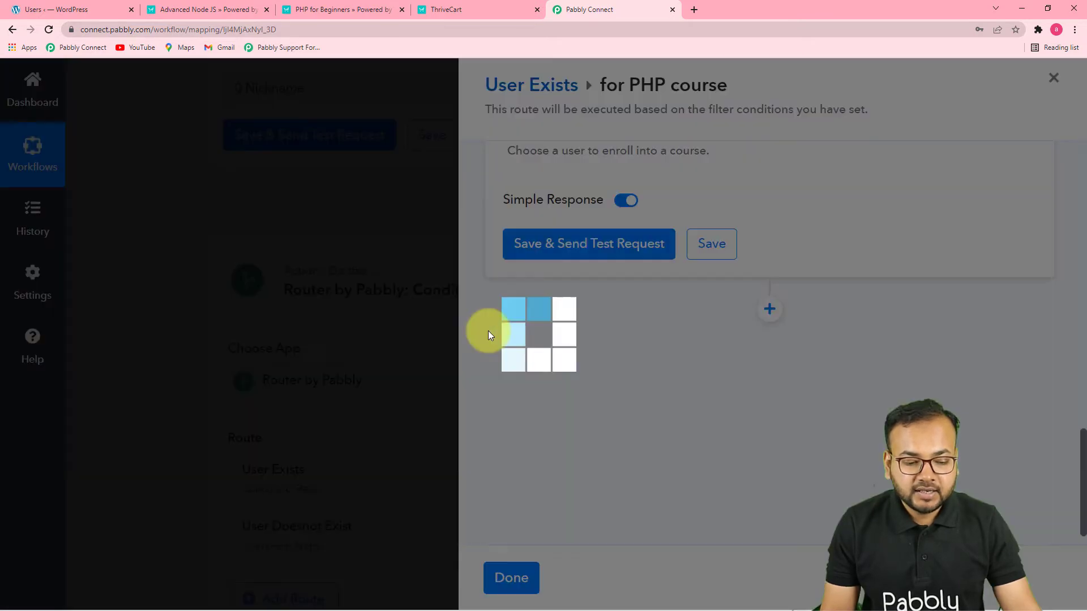
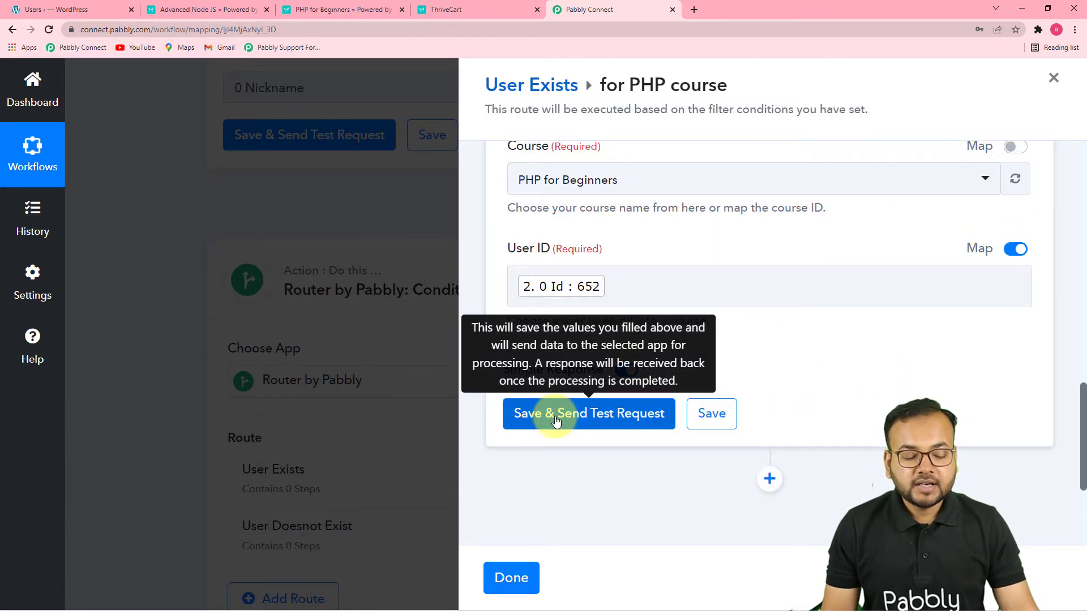
Save the LearnDash Enroll Into Course action and send its test request to enroll the user in PHP for Beginners
click(555, 421)
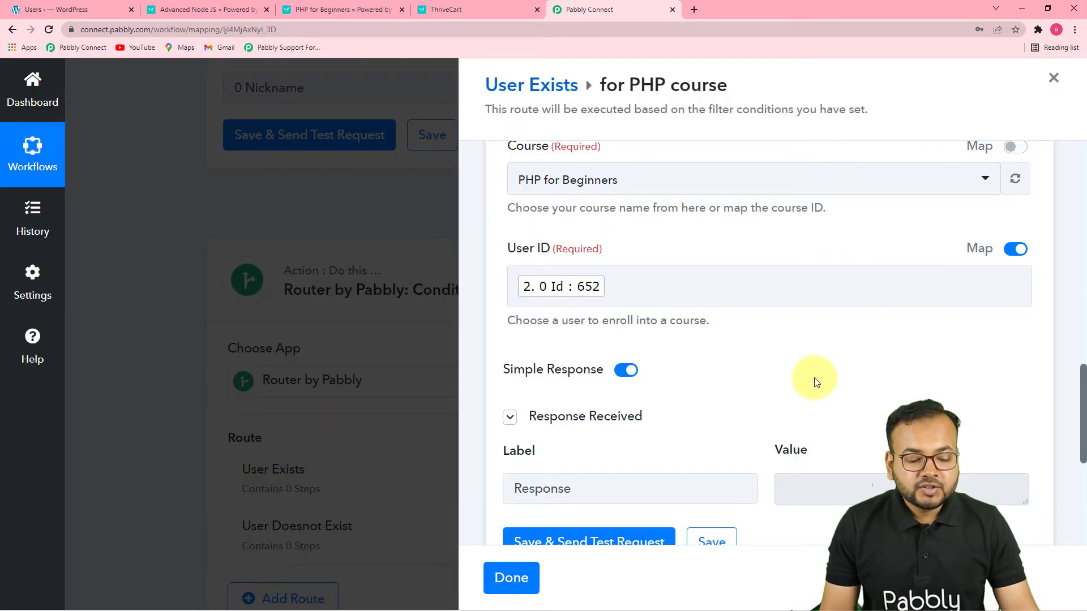
scroll(815, 380, down, 1)
scroll(807, 336, up, 2)
scroll(806, 336, up, 4)
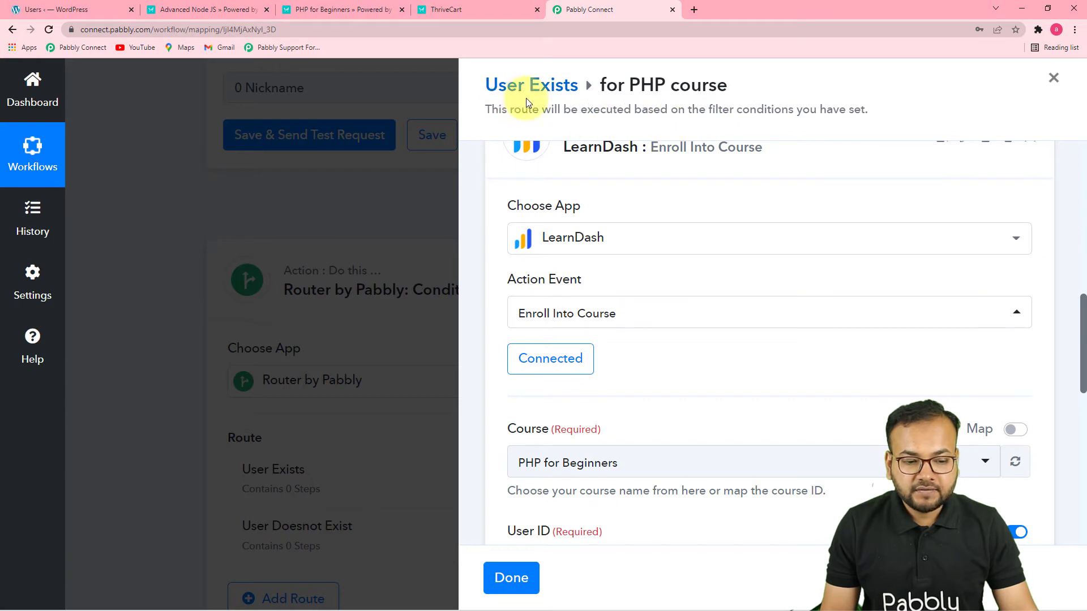
Finish editing the for PHP course route and its parent route, and reopen the User Exists route's steps
click(518, 578)
scroll(649, 498, up, 5)
scroll(648, 497, up, 7)
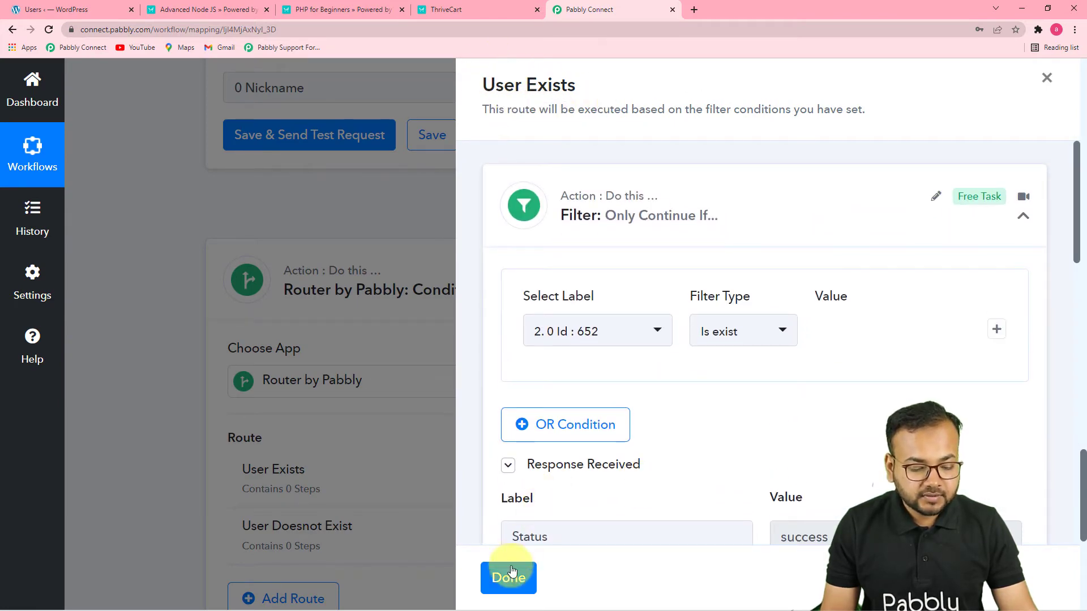
click(510, 579)
click(293, 407)
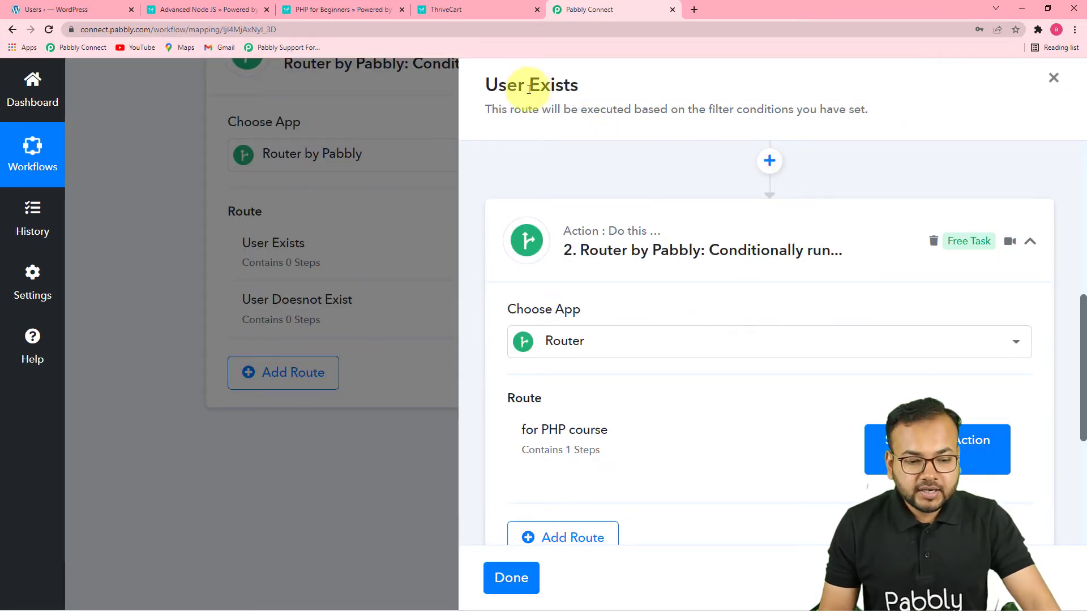
Add a second route to the router inside User Exists and rename it For Node Js
scroll(599, 206, up, 3)
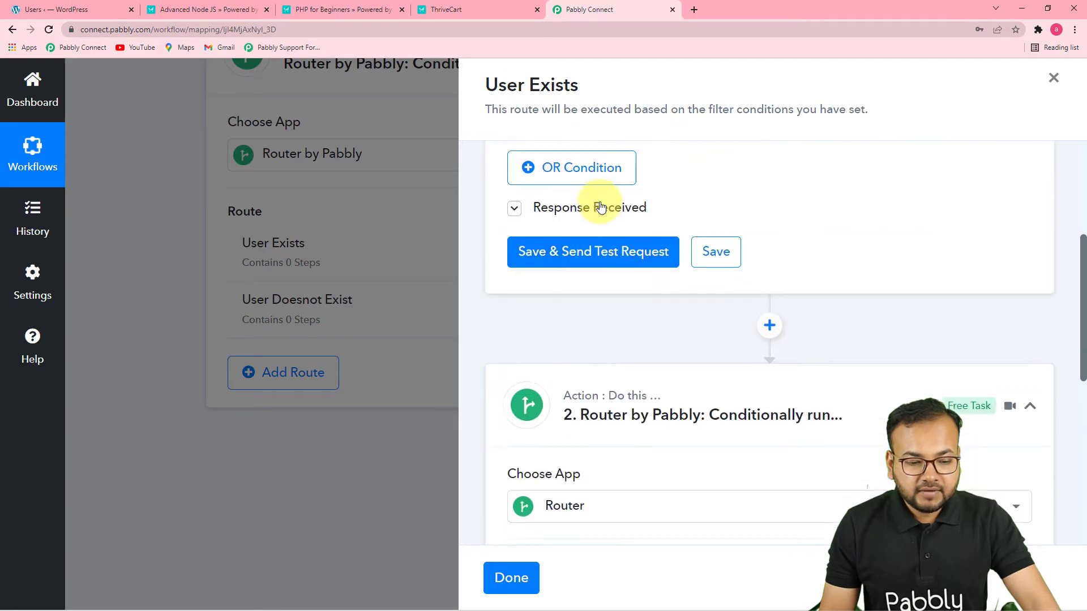
scroll(646, 266, down, 3)
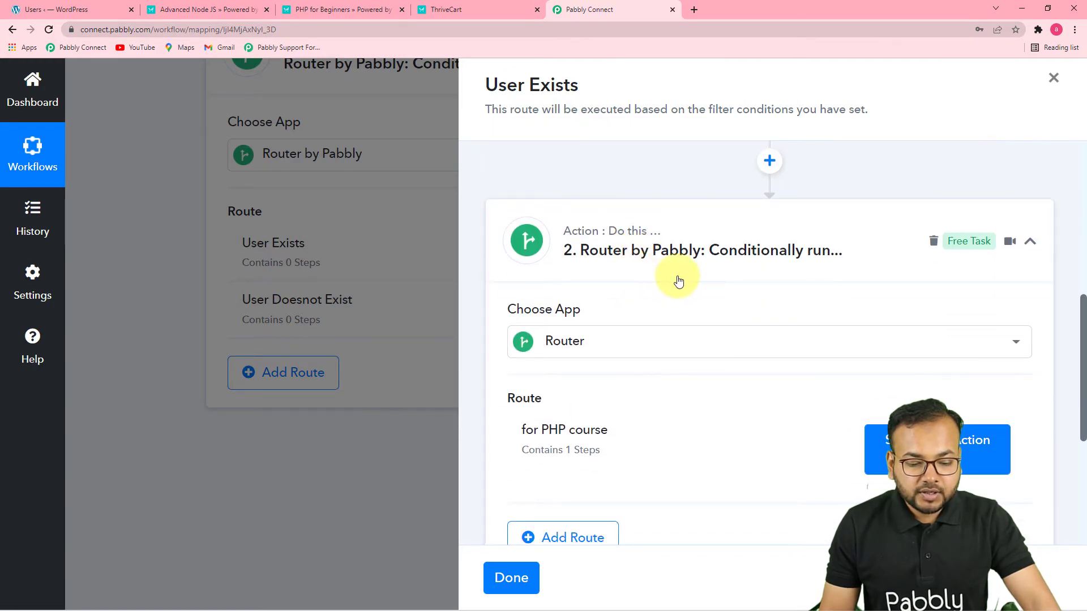
scroll(676, 278, down, 4)
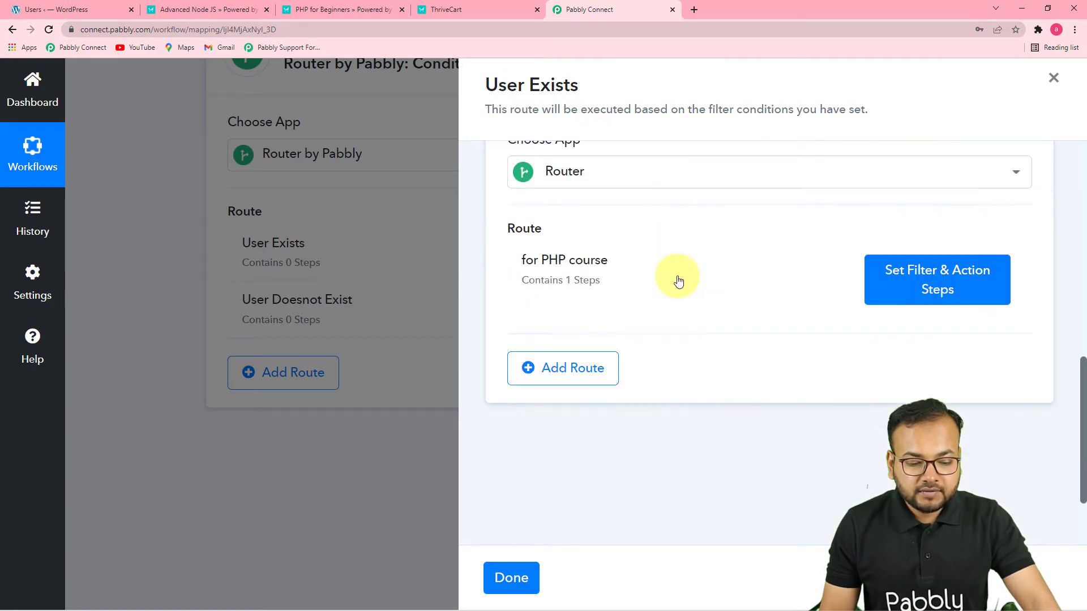
click(543, 376)
scroll(644, 371, down, 2)
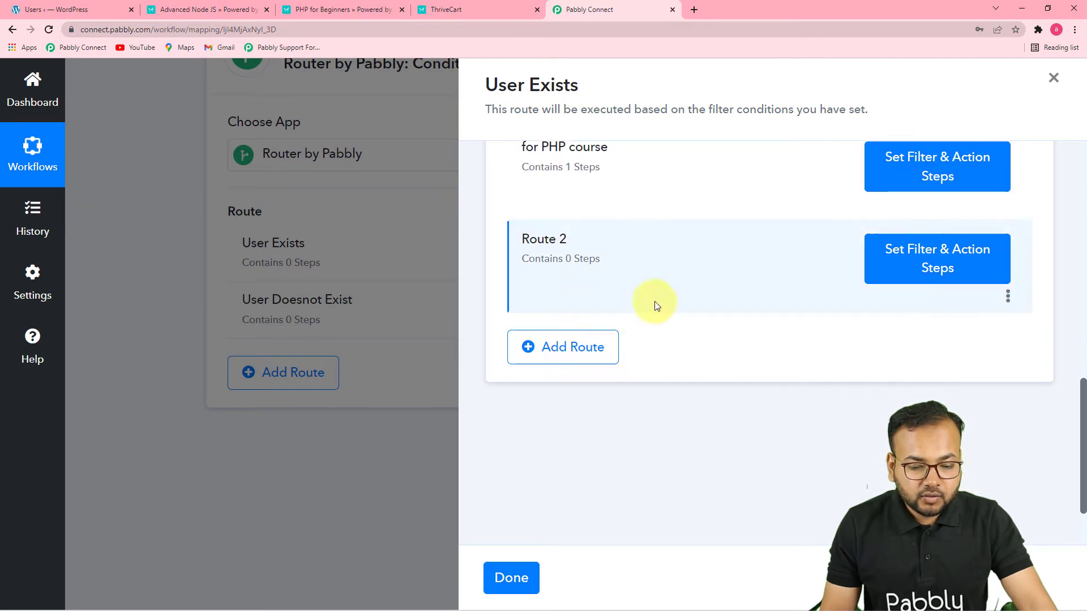
click(1007, 297)
click(904, 326)
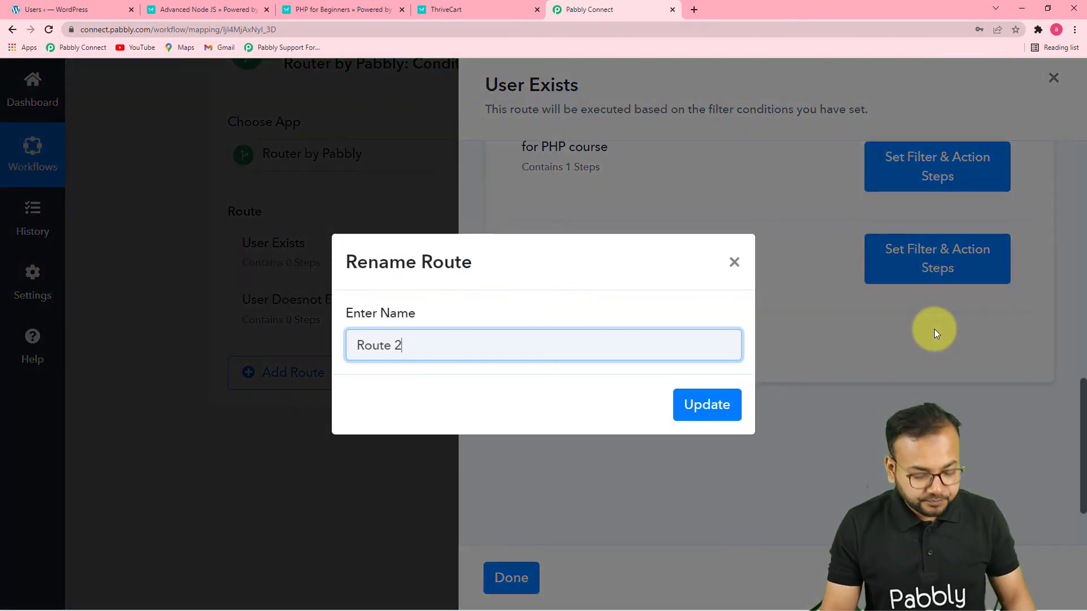
key(BackSpace)
key(BackSpace)
key(BackSpace)
key(BackSpace)
key(BackSpace)
key(BackSpace)
key(BackSpace)
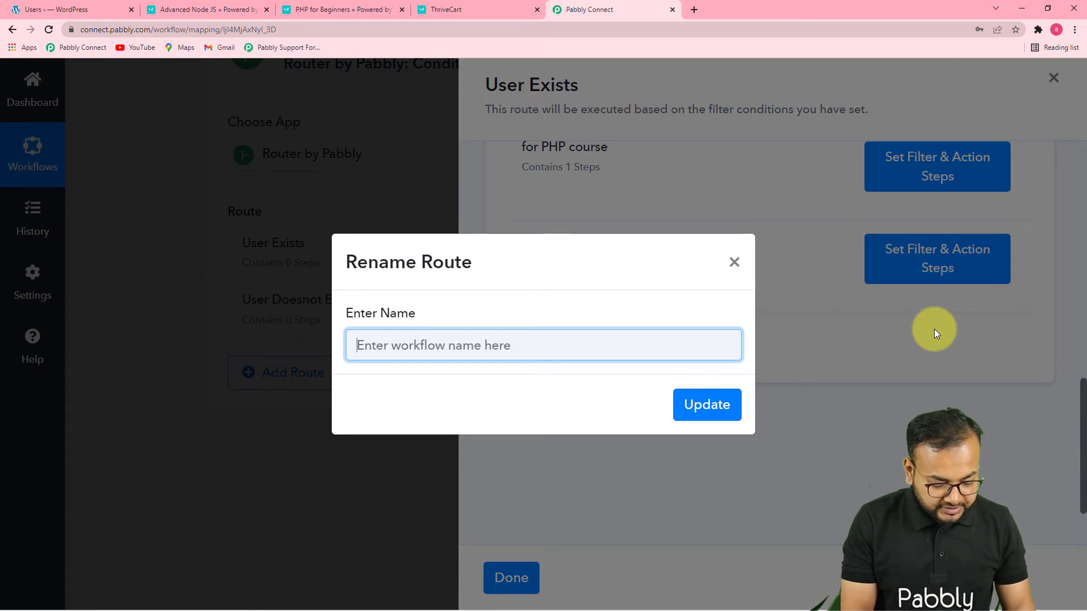
text(For Node Js)
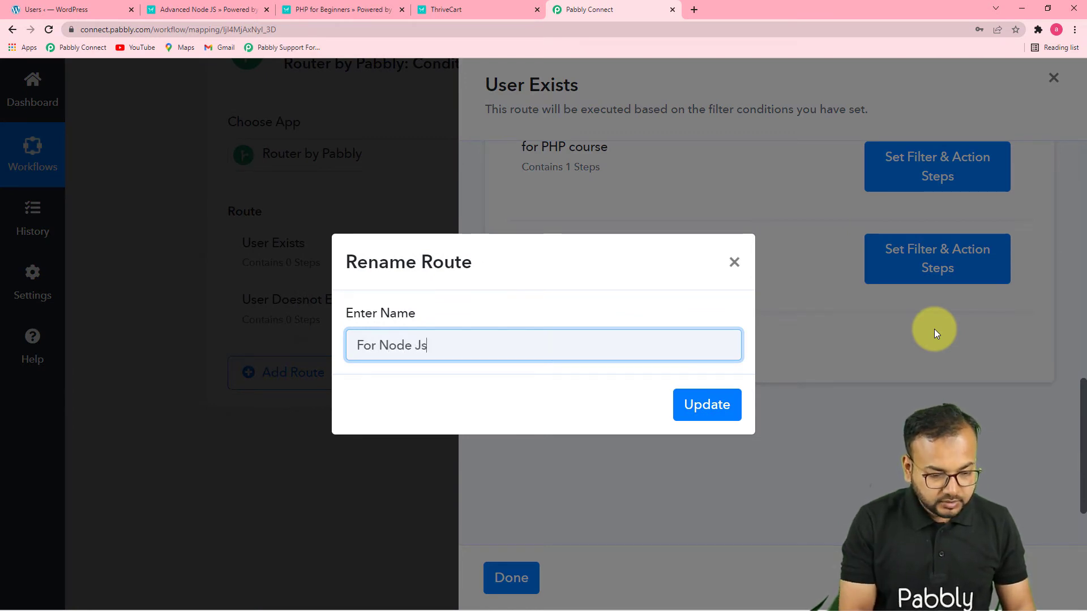
click(704, 410)
Open the For Node Js route's filter and set its condition to ThriveCart Base Product Name with the type Equal to
click(929, 256)
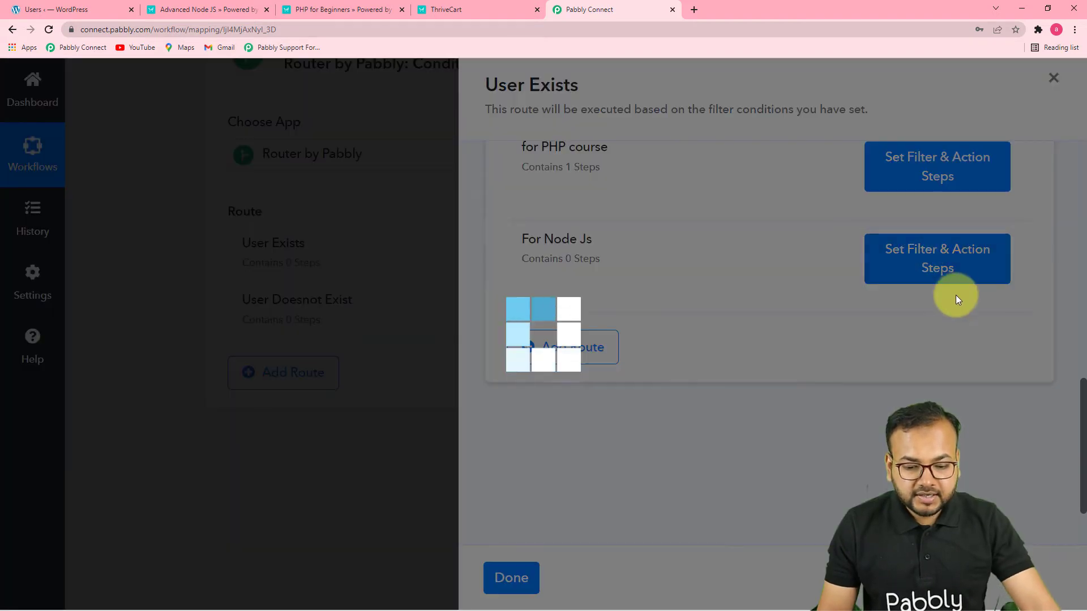
scroll(736, 333, down, 2)
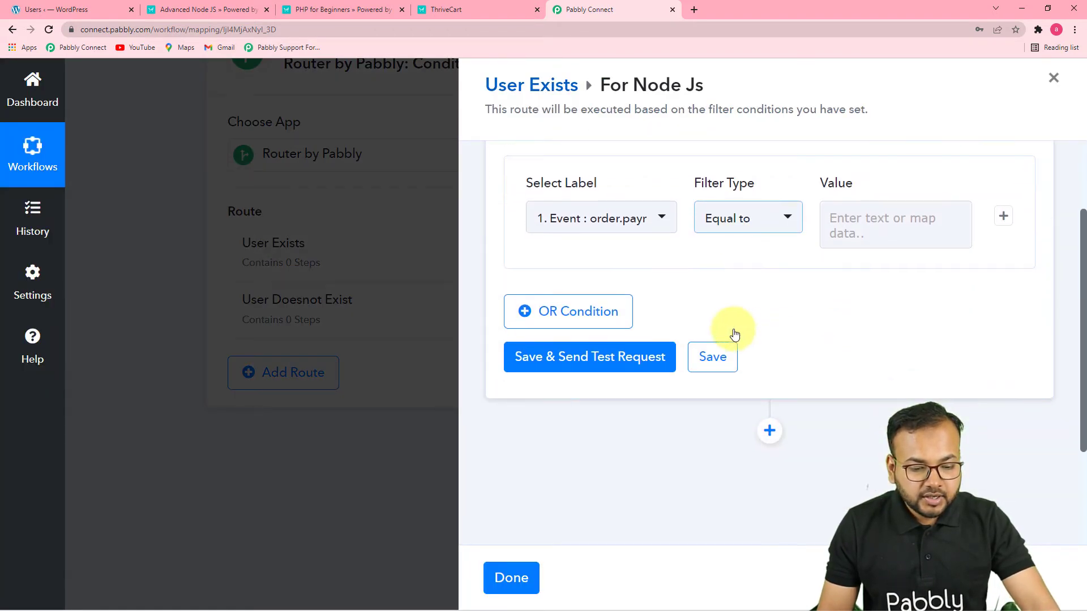
click(621, 225)
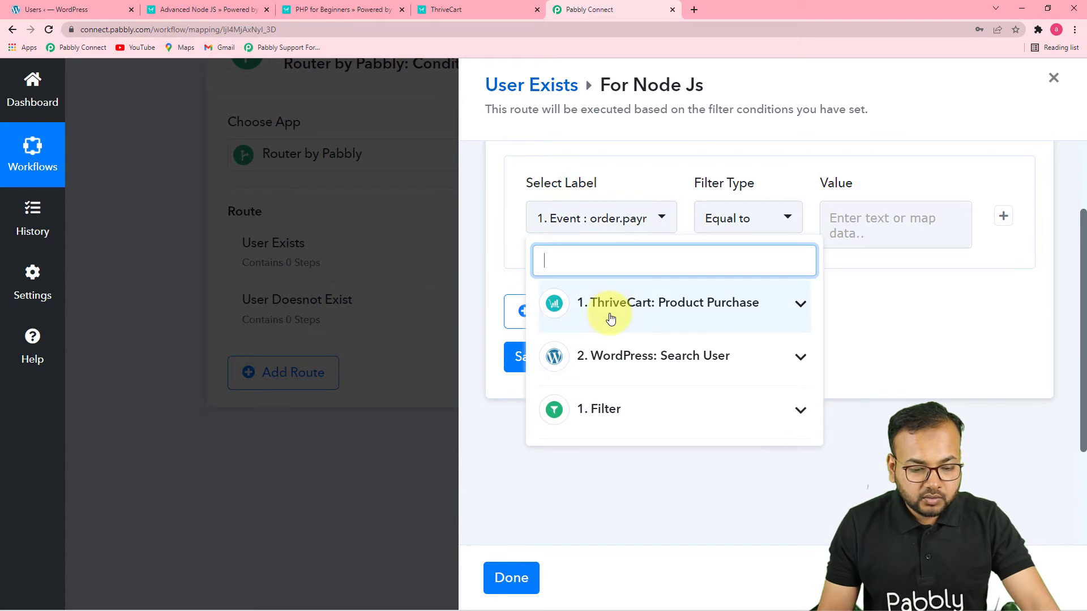
click(632, 322)
scroll(651, 453, down, 2)
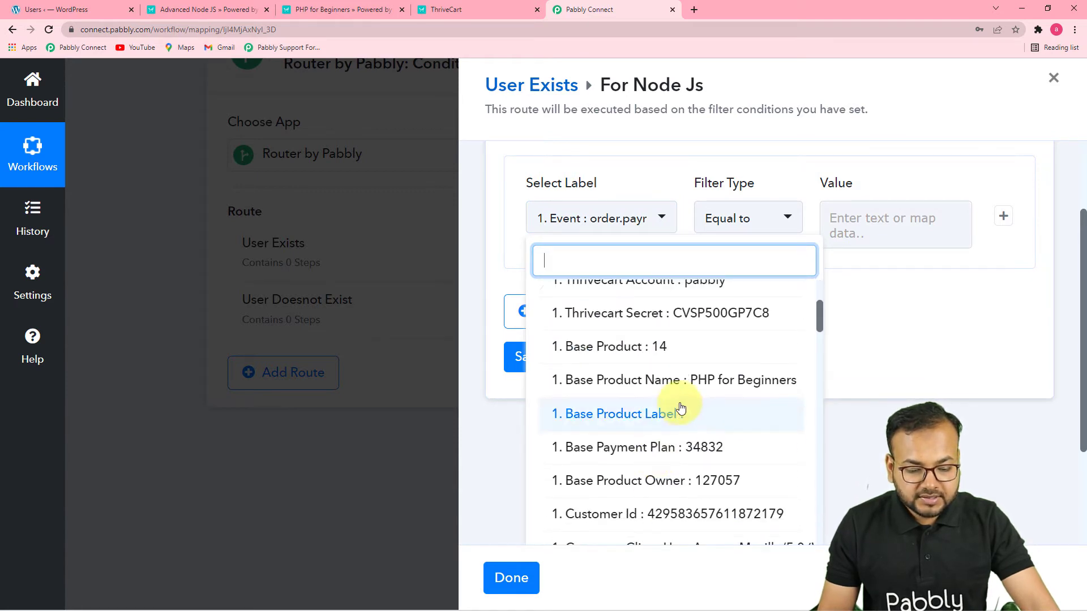
click(667, 394)
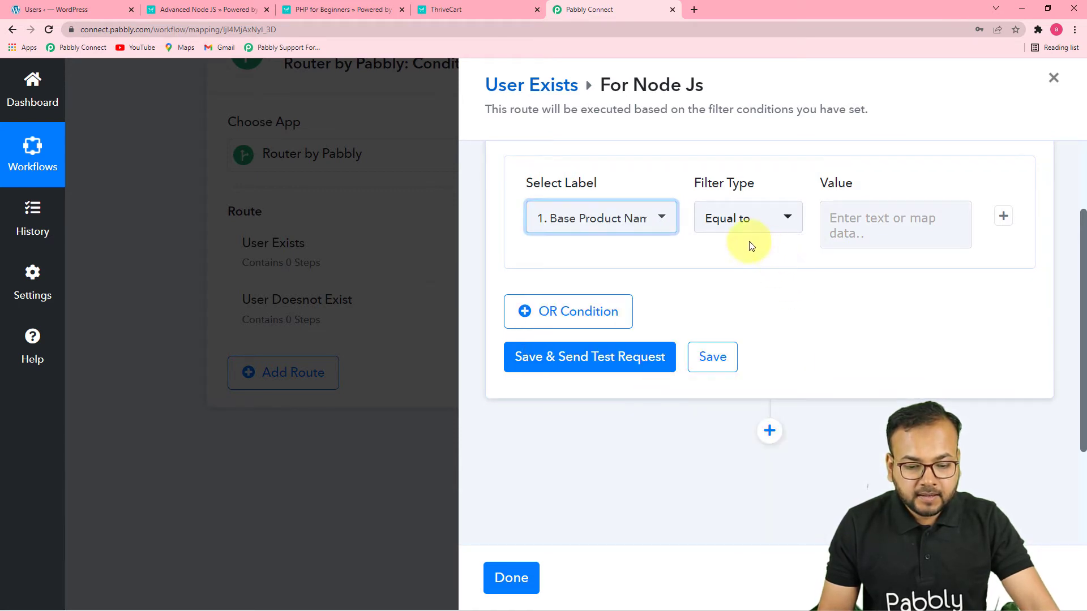
click(767, 229)
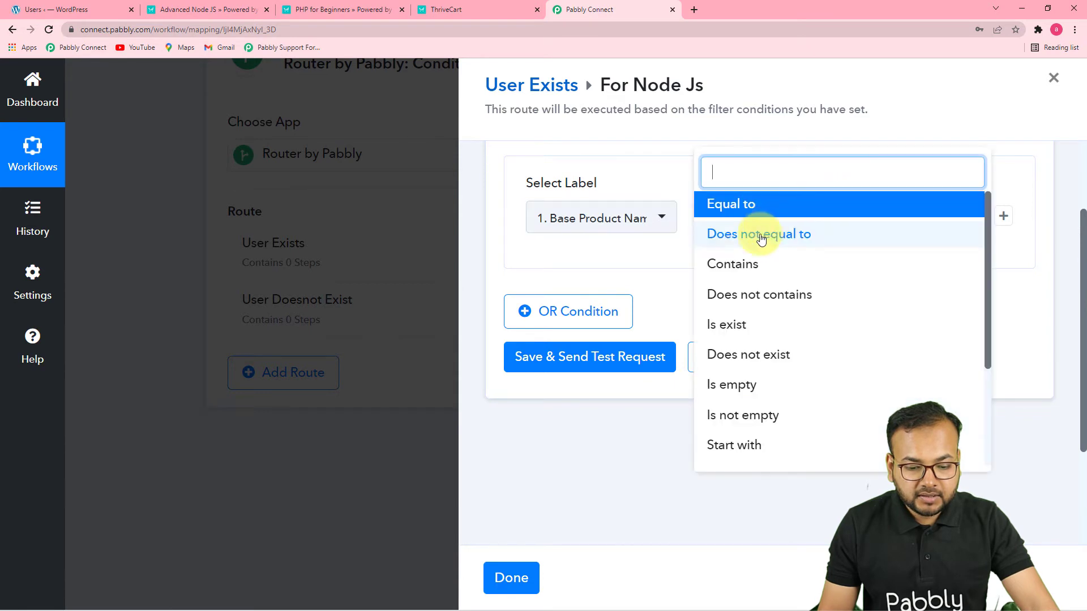
click(734, 210)
Copy the product name from the ThriveCart order page to set the filter value to Advanced Node JS, and save and test the filter
click(886, 228)
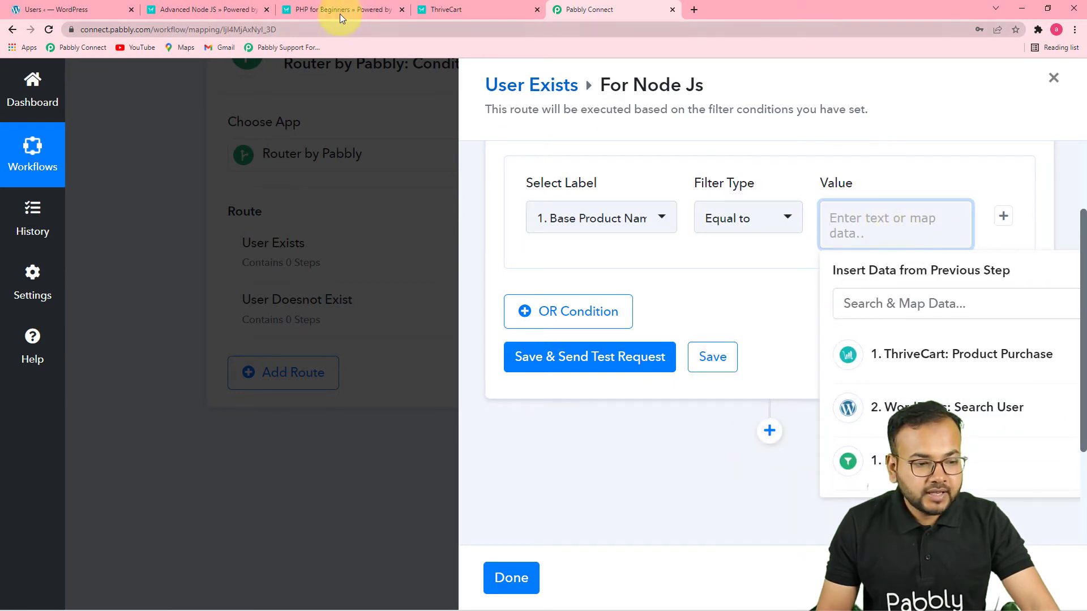
click(258, 9)
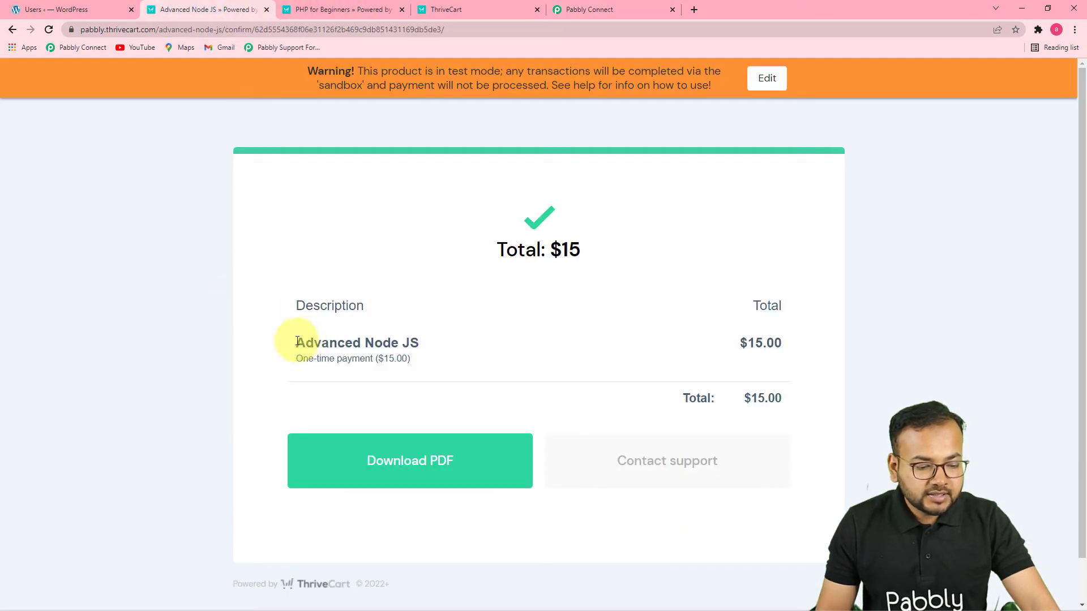
drag(297, 342, 406, 347)
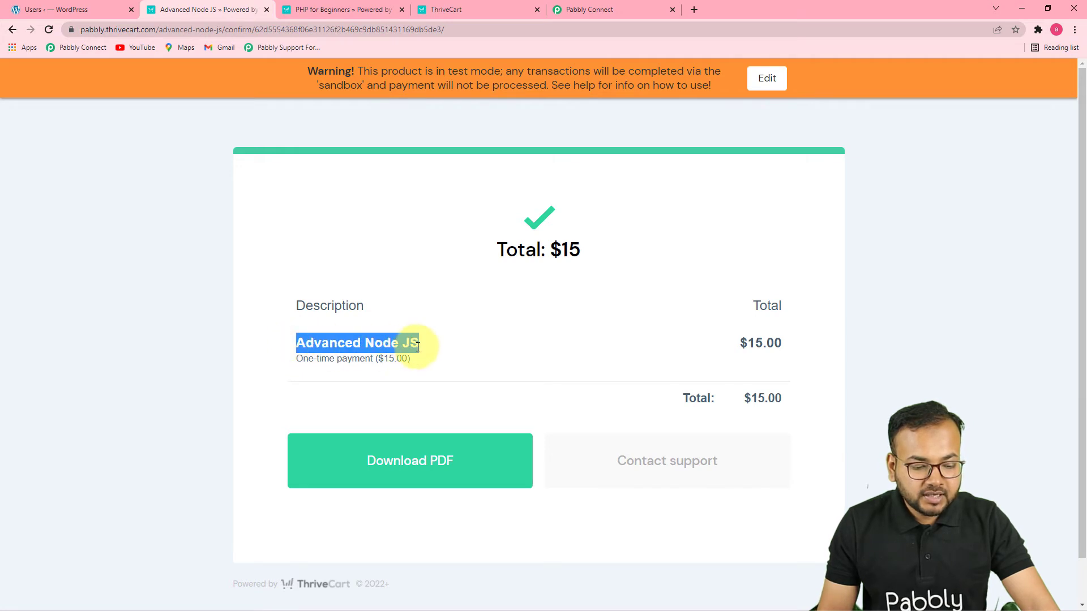
right_click(416, 346)
click(450, 358)
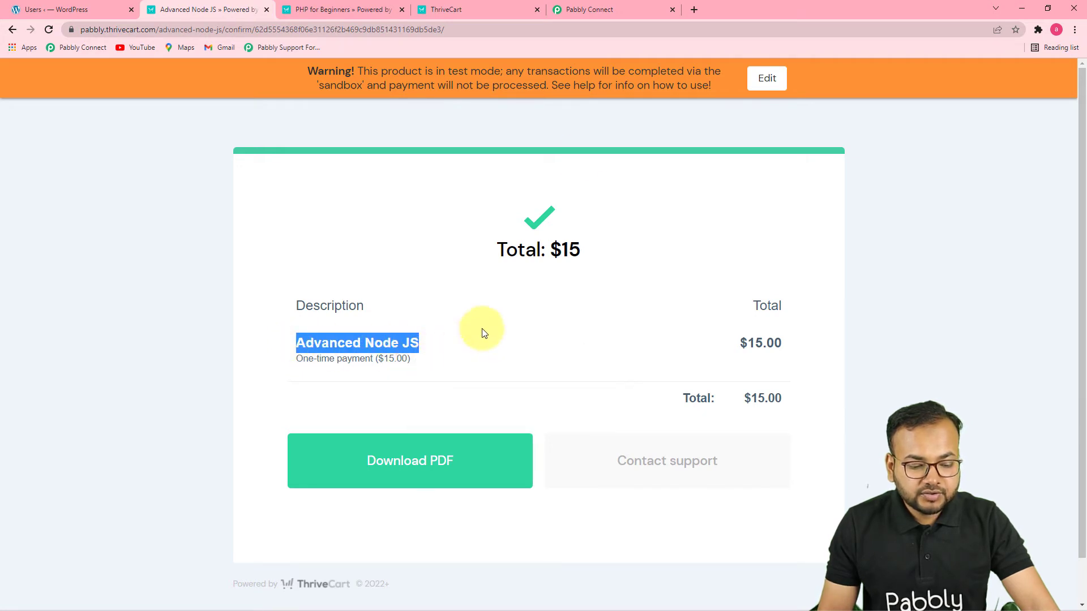
click(642, 9)
key(ctrl+v)
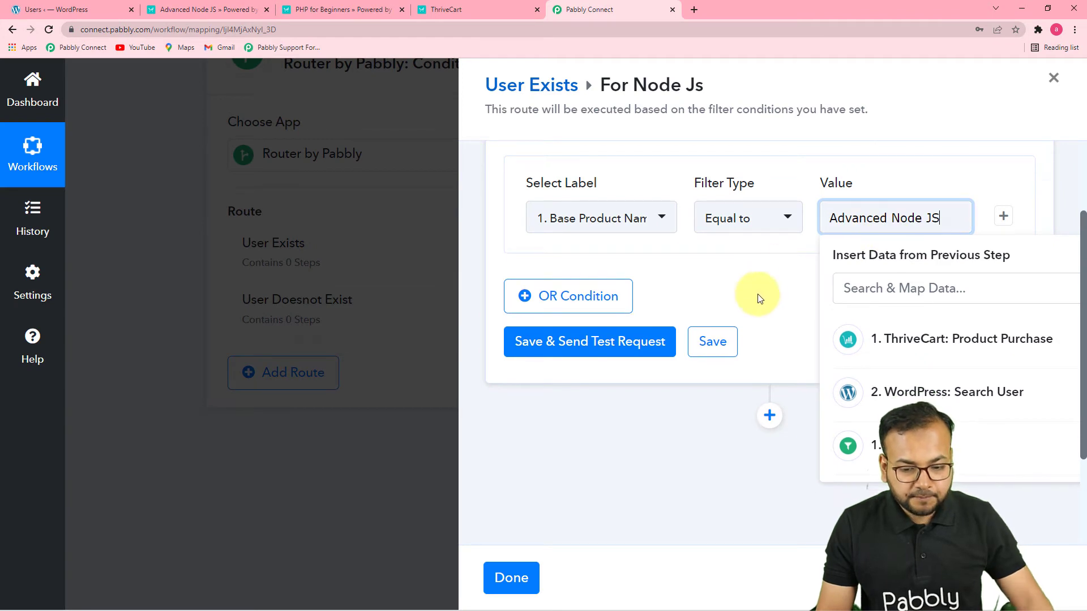
click(626, 340)
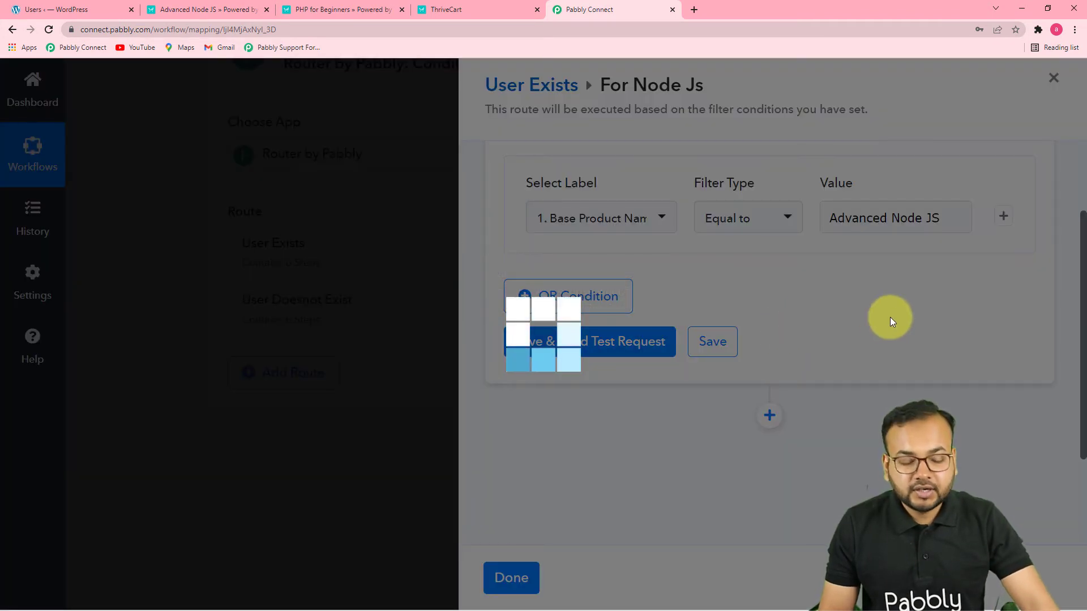
Examine the For Node Js filter's test response against its product name condition
scroll(882, 318, down, 2)
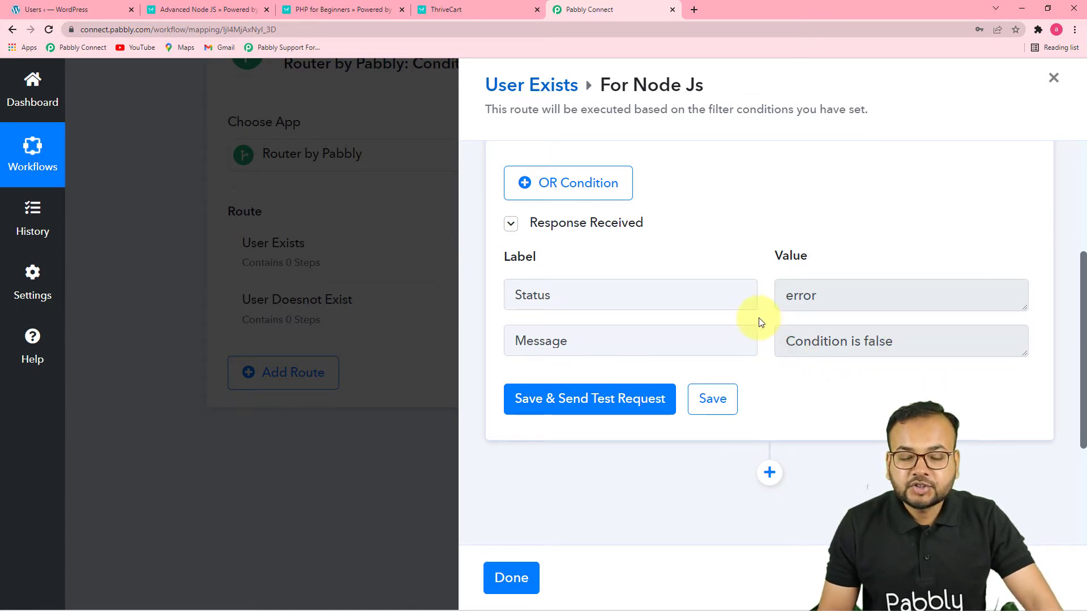
scroll(904, 293, down, 3)
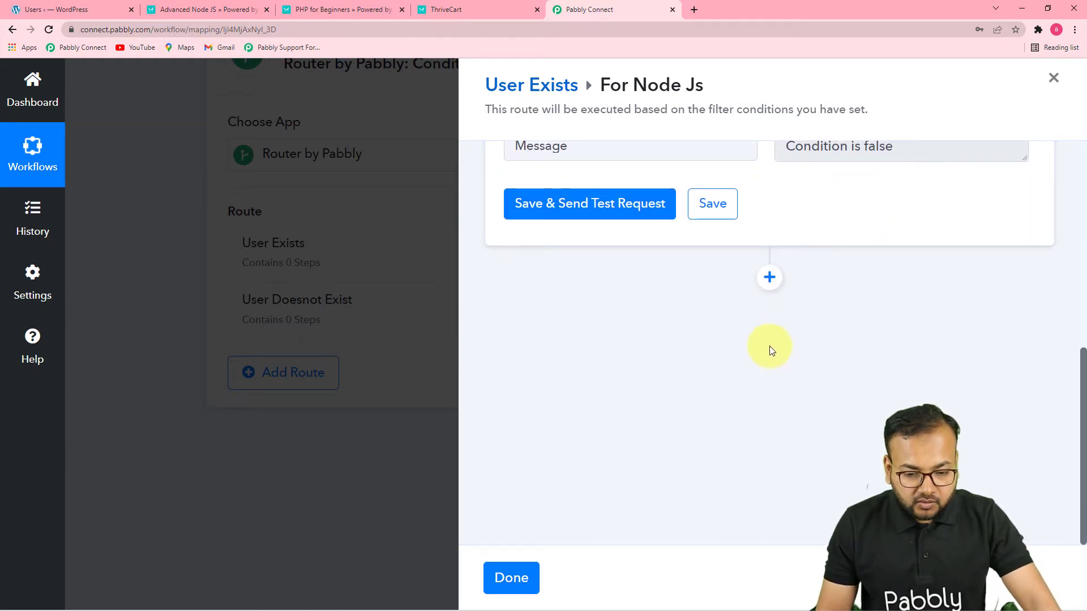
scroll(739, 357, up, 3)
scroll(742, 361, down, 3)
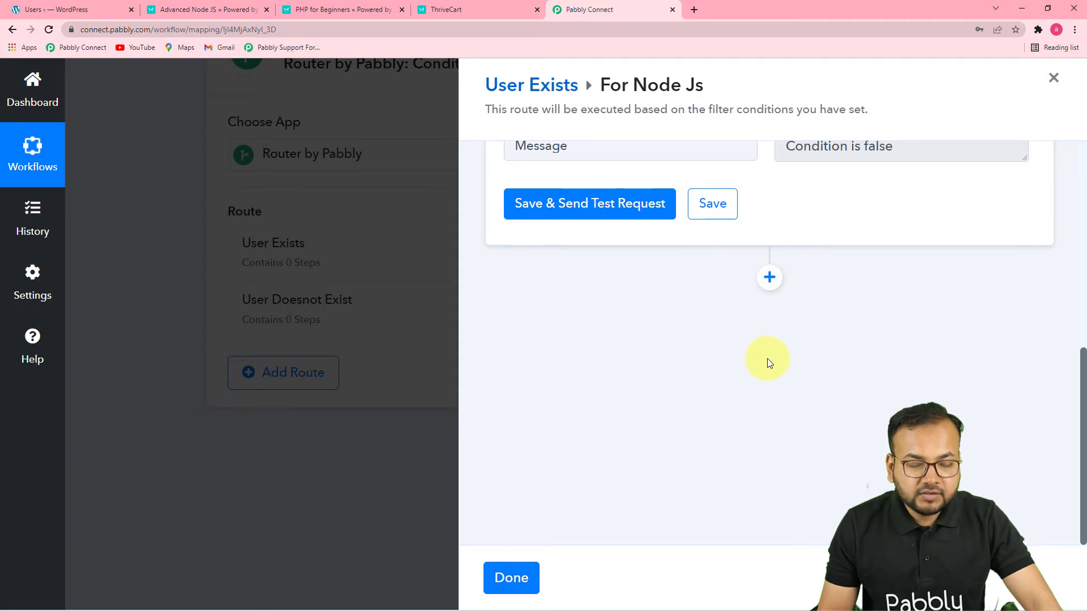
scroll(803, 410, up, 3)
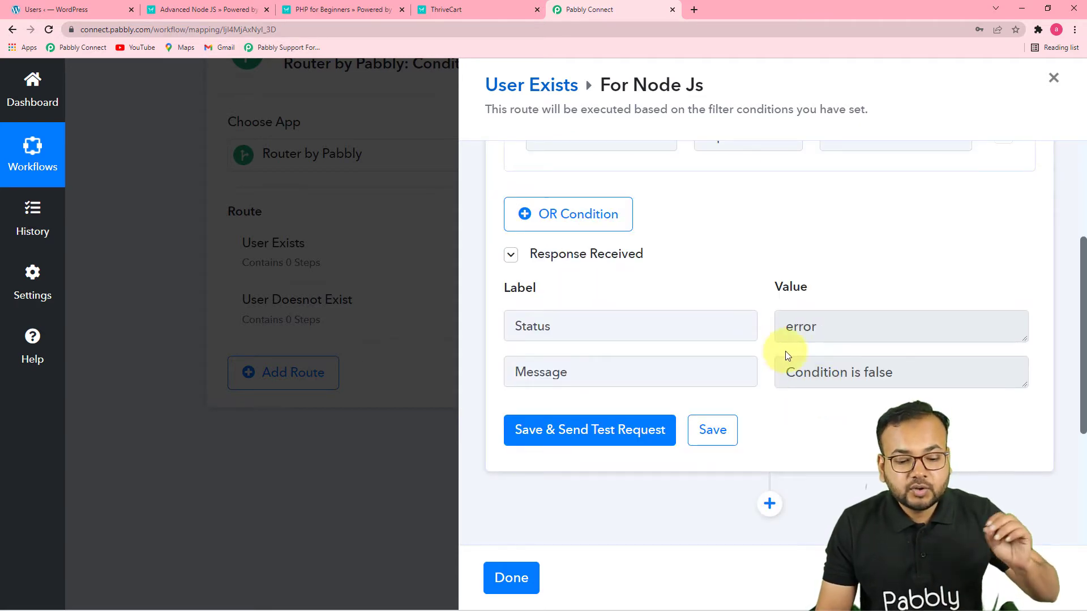
scroll(704, 344, up, 3)
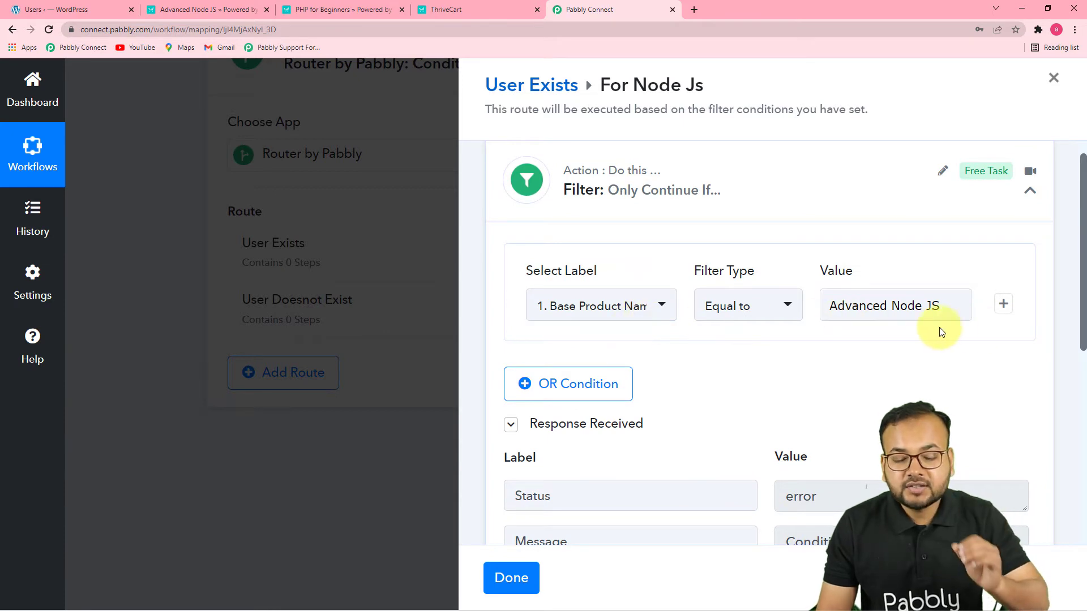
scroll(894, 409, down, 2)
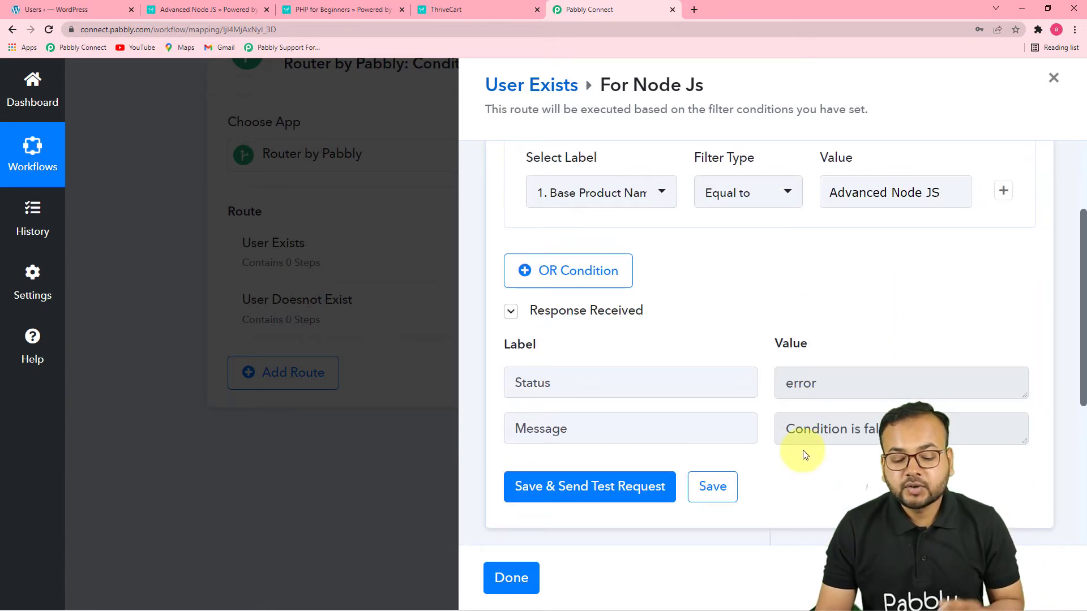
scroll(876, 440, down, 2)
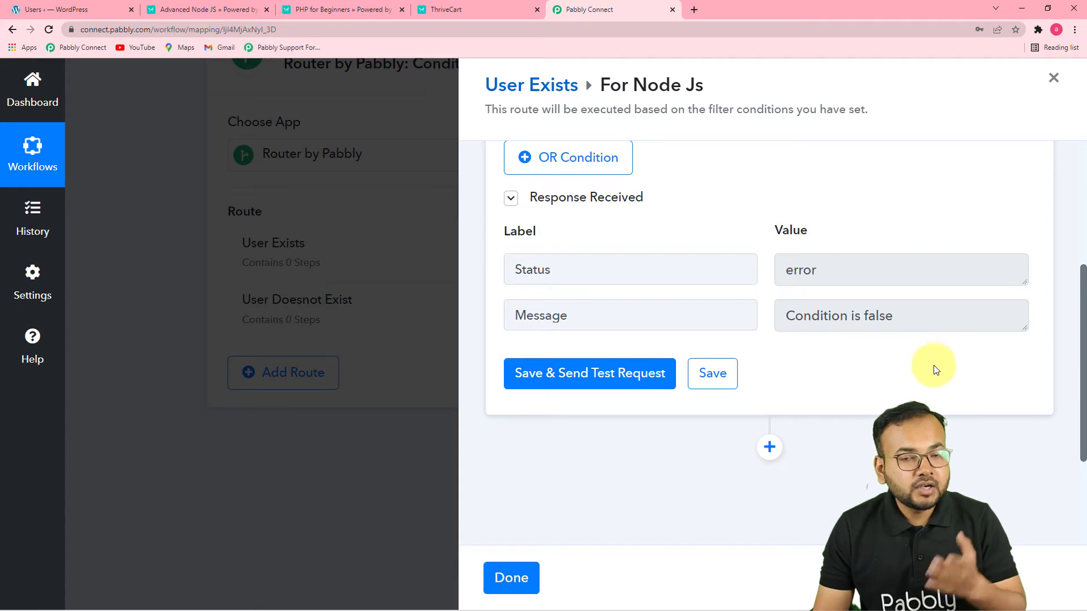
scroll(918, 403, down, 1)
scroll(914, 385, down, 2)
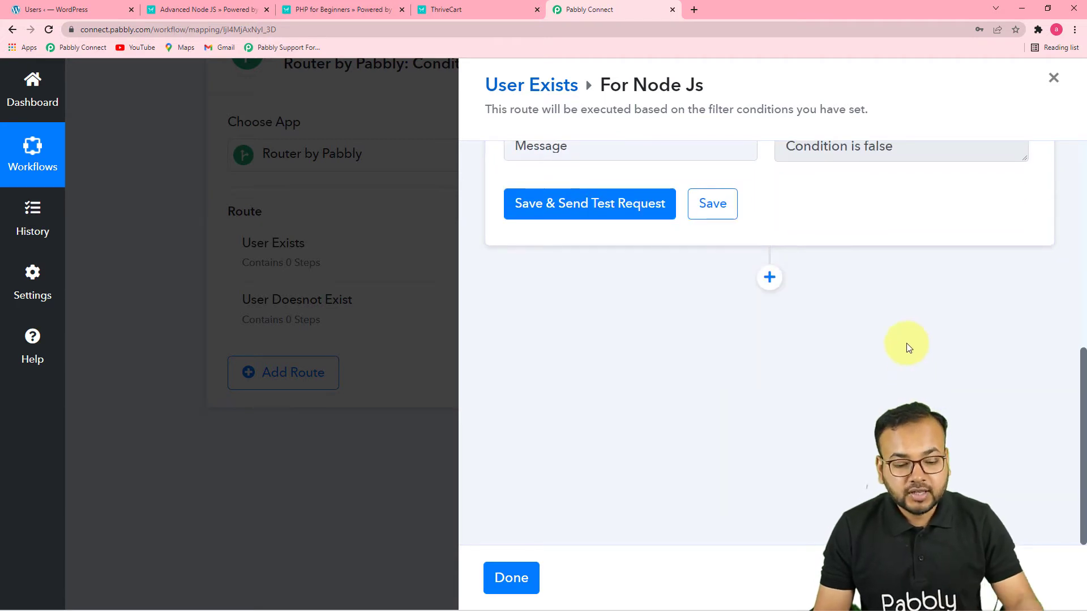
Add a LearnDash action step after the For Node Js filter with the action event Enroll Into Course
click(768, 286)
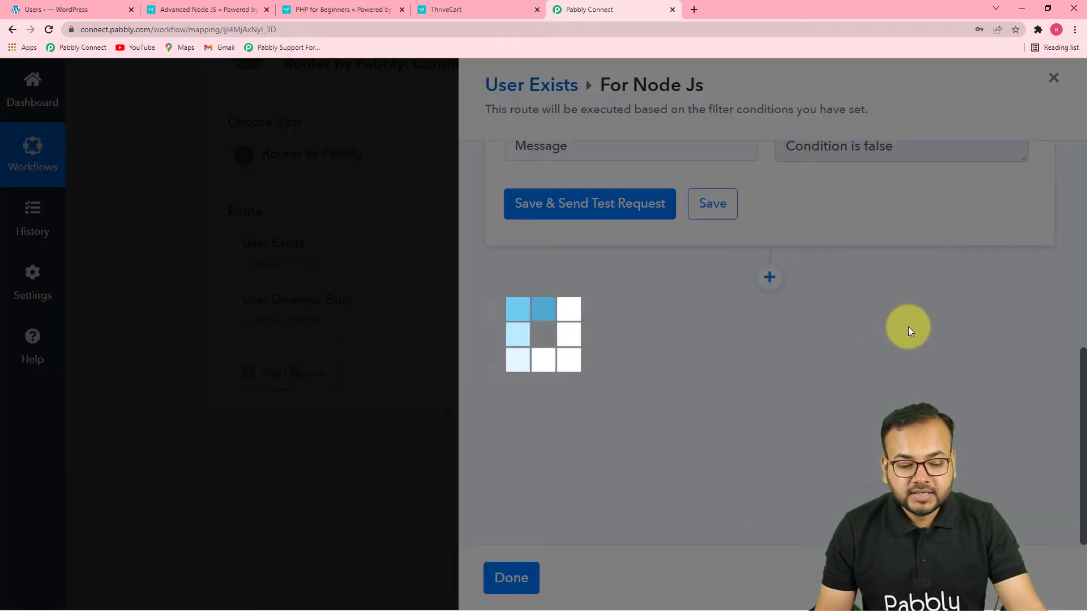
scroll(908, 327, down, 4)
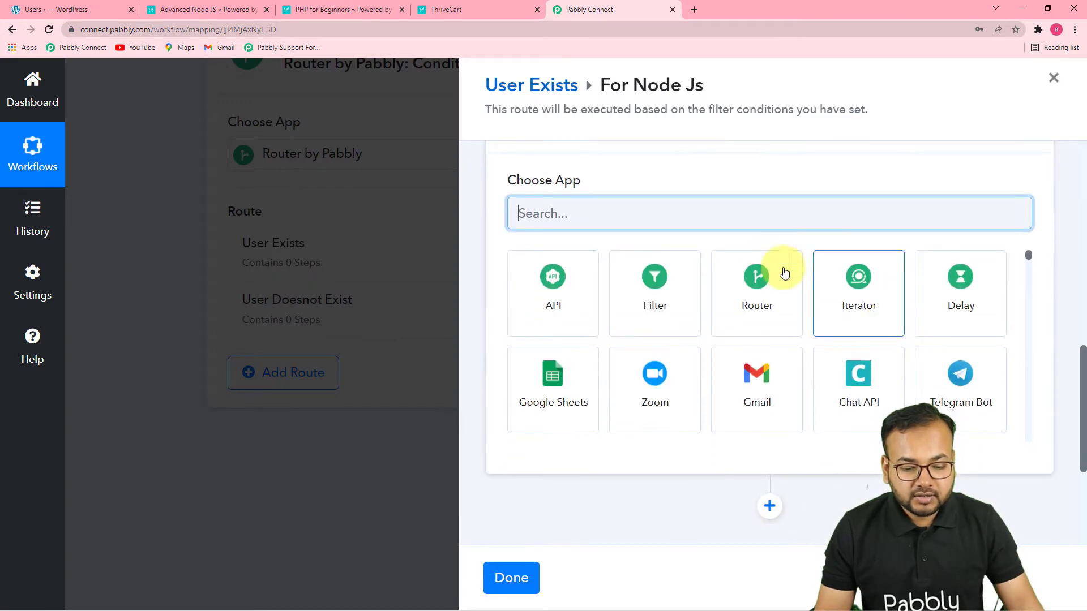
text(l)
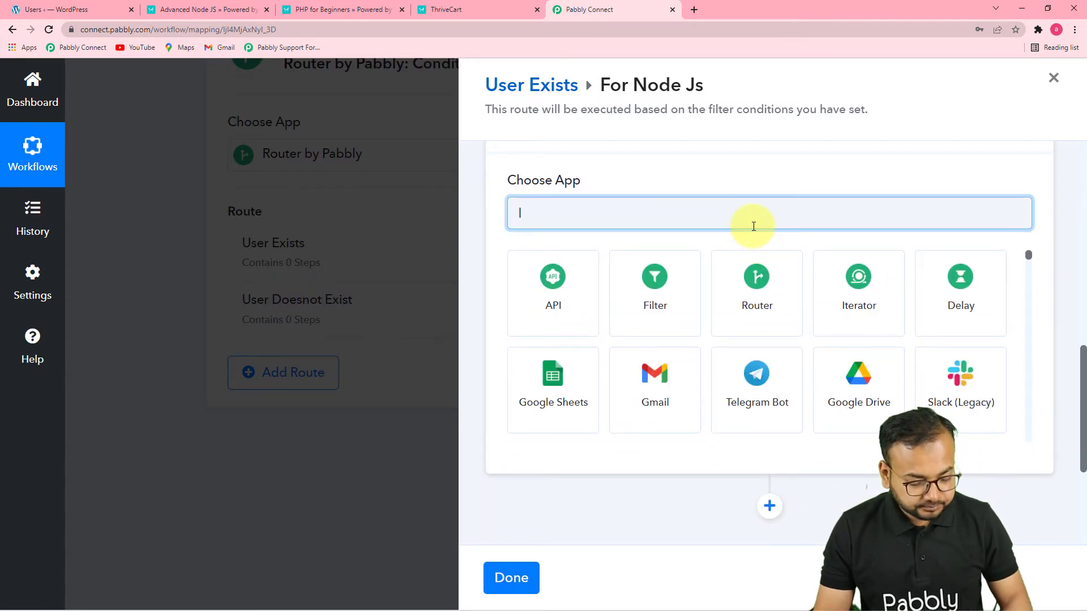
text(ear)
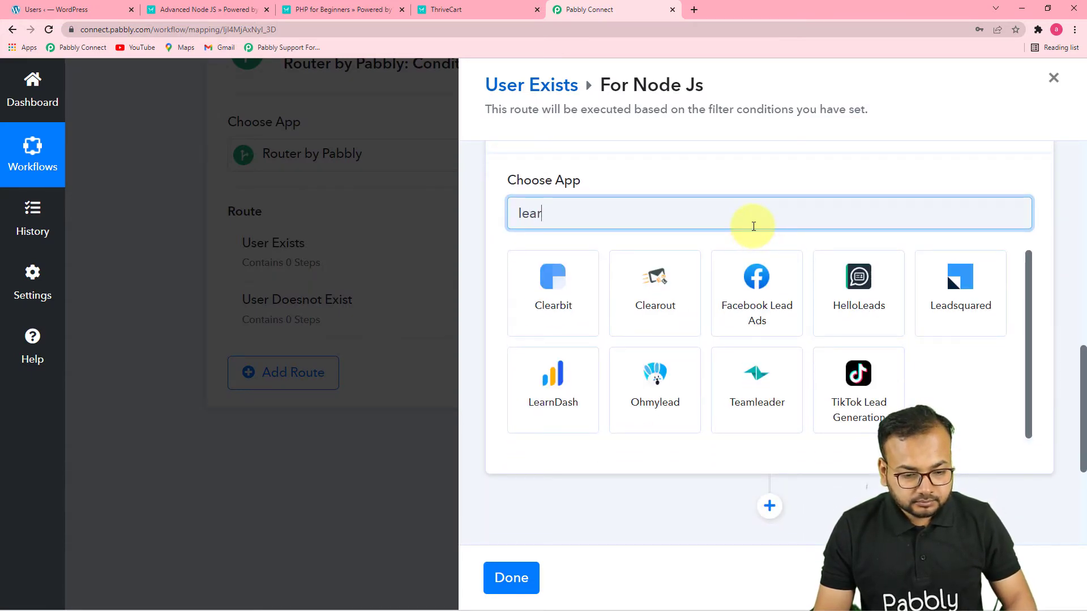
click(787, 317)
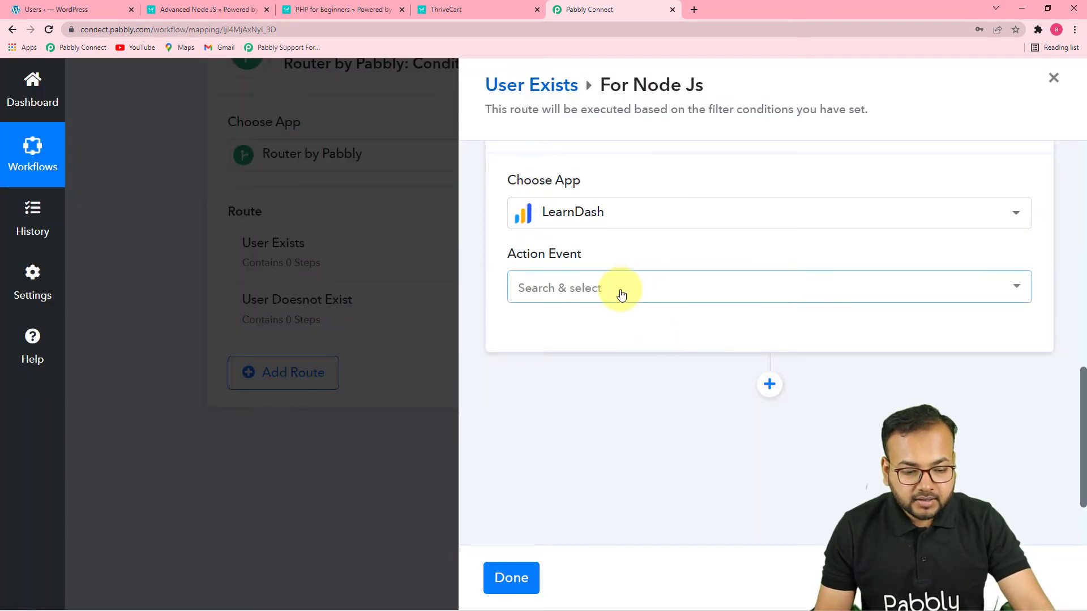
click(622, 293)
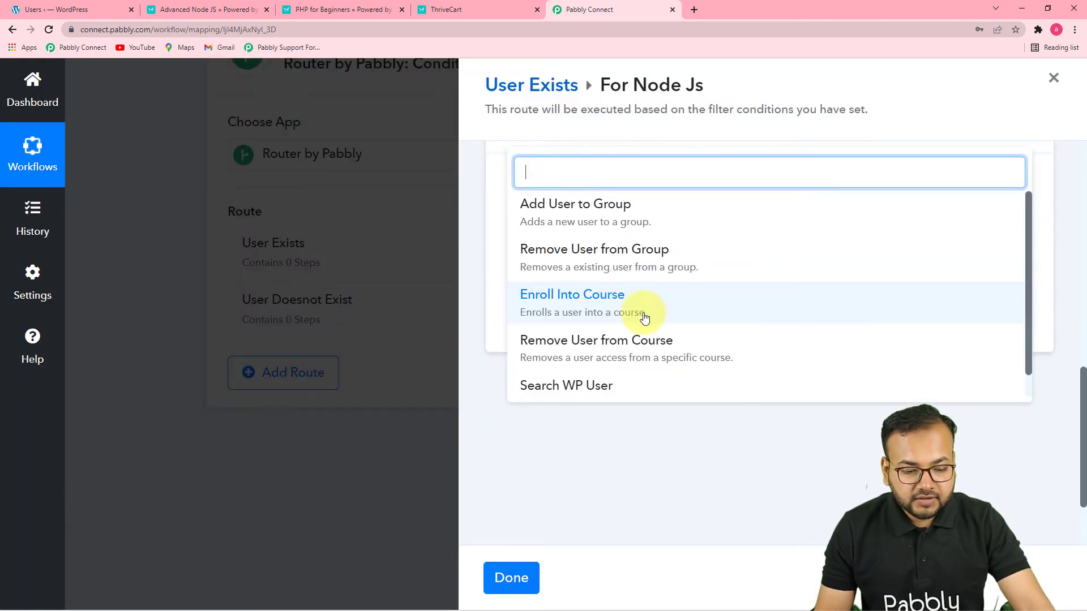
scroll(756, 263, down, 2)
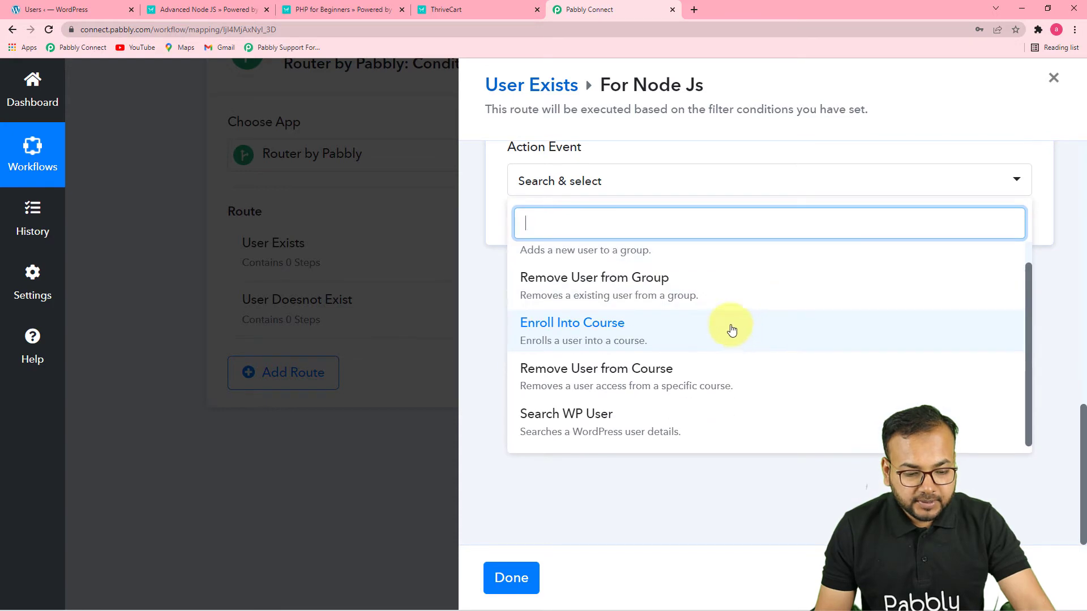
scroll(611, 368, up, 1)
click(565, 359)
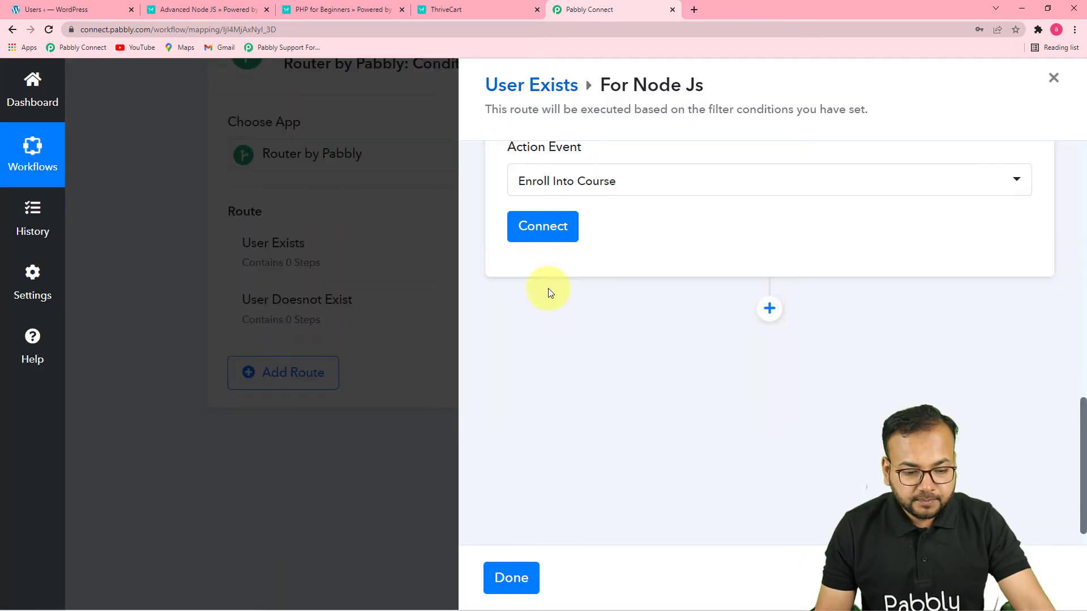
Connect the LearnDash action using the existing connection LearnDash #9 and save it
click(543, 226)
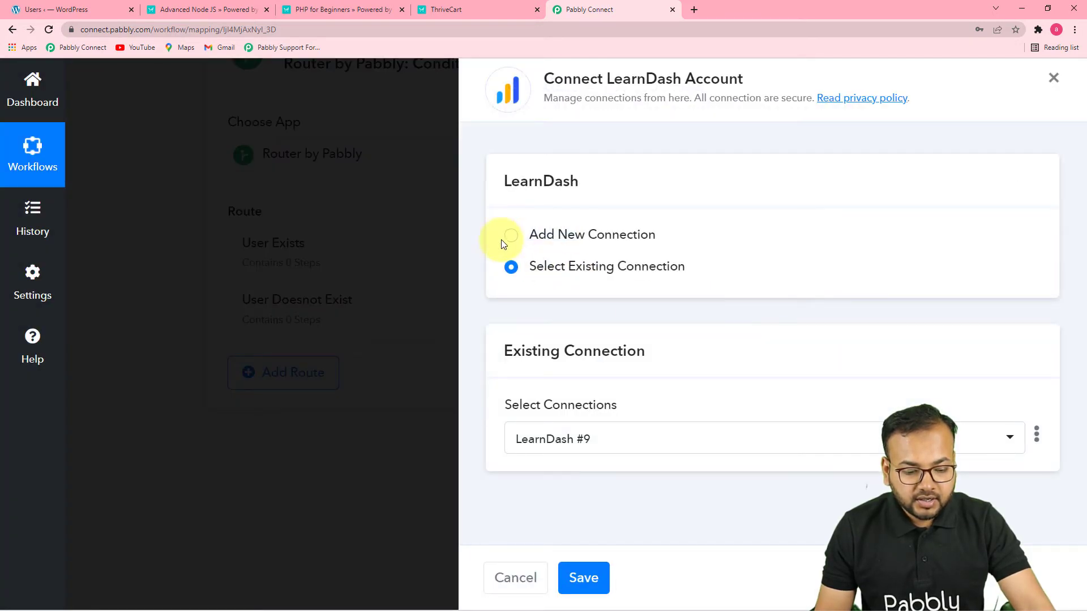
click(513, 236)
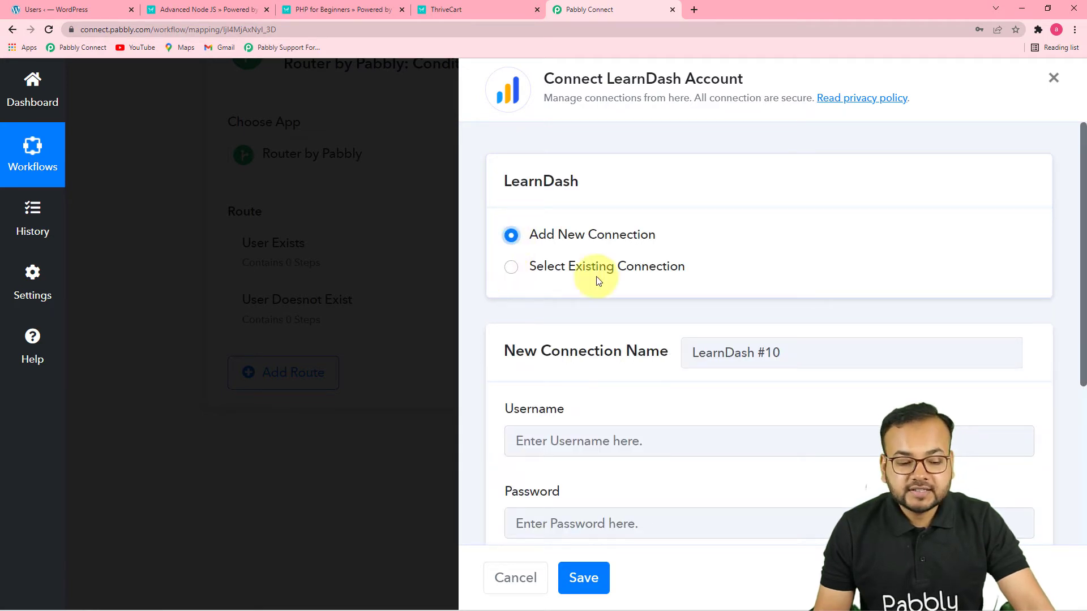
click(512, 269)
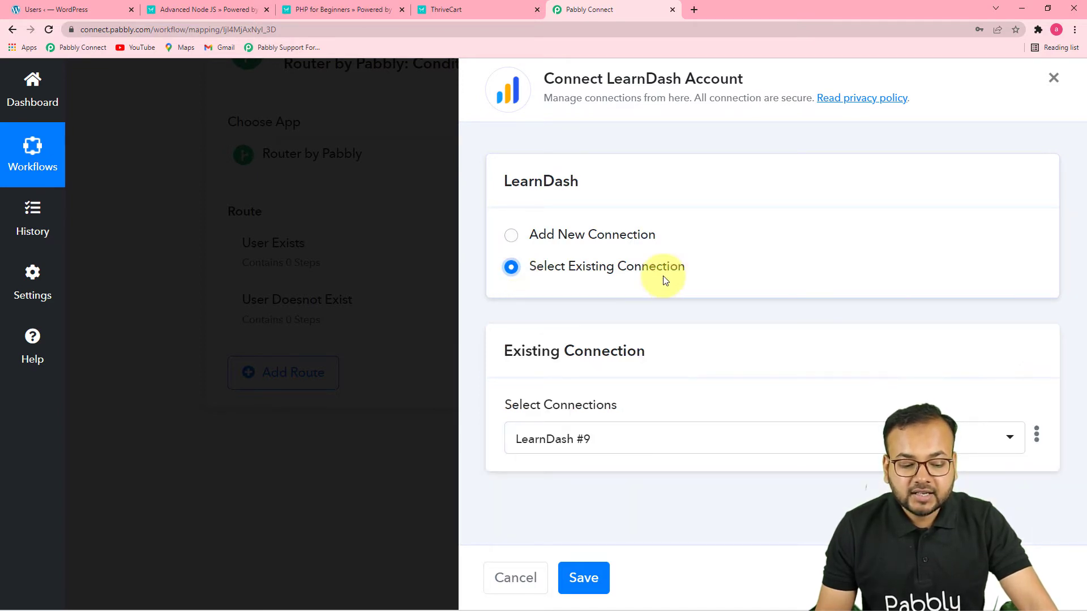
click(583, 577)
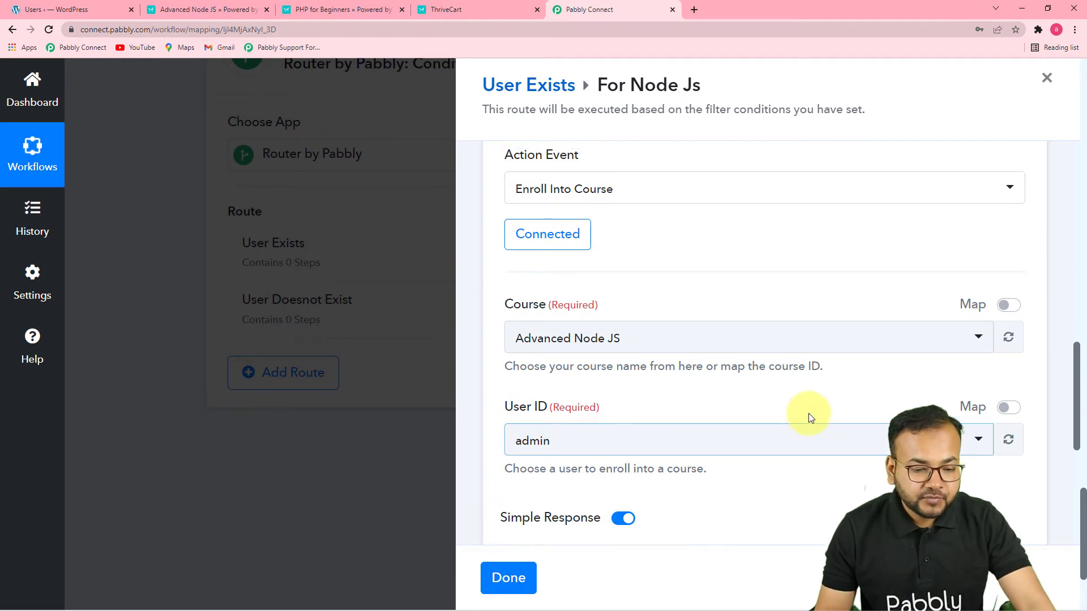
Choose Advanced Node JS as the course in the LearnDash enrollment action
scroll(674, 395, up, 4)
scroll(674, 395, down, 4)
scroll(712, 352, down, 1)
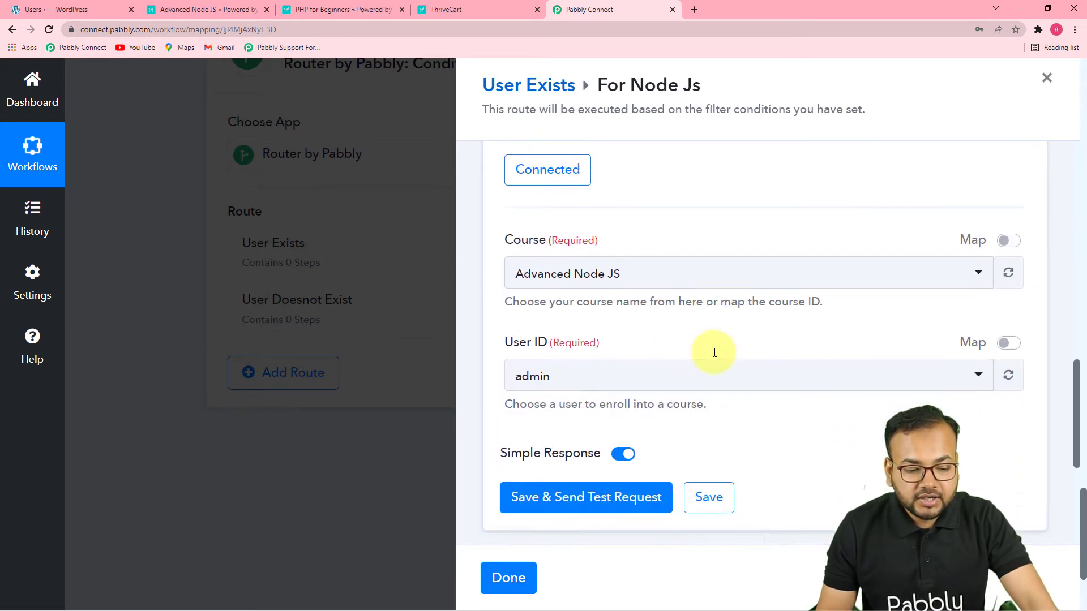
click(621, 282)
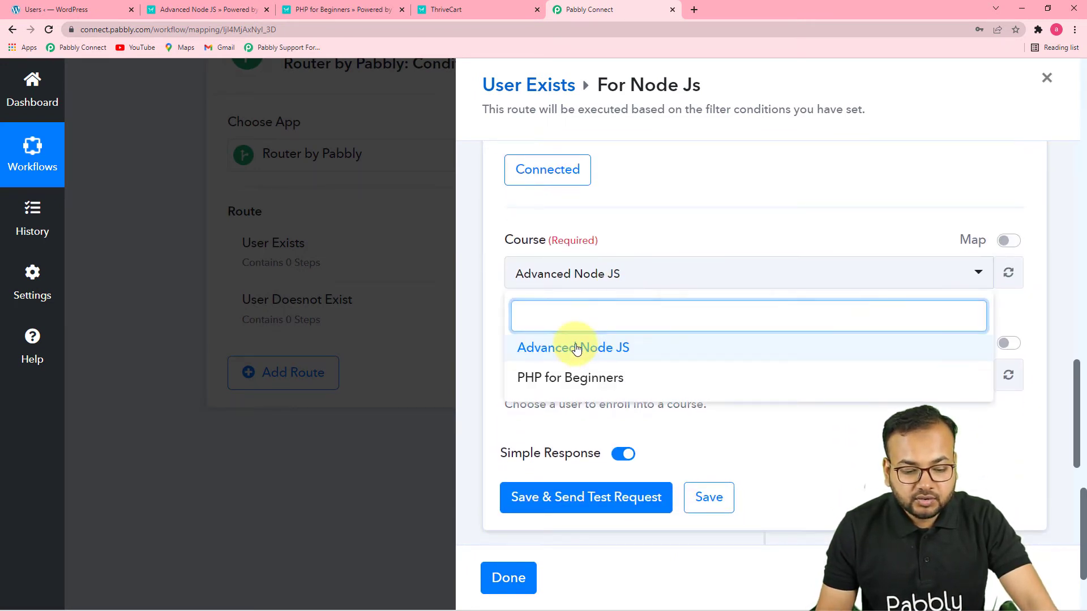
click(582, 347)
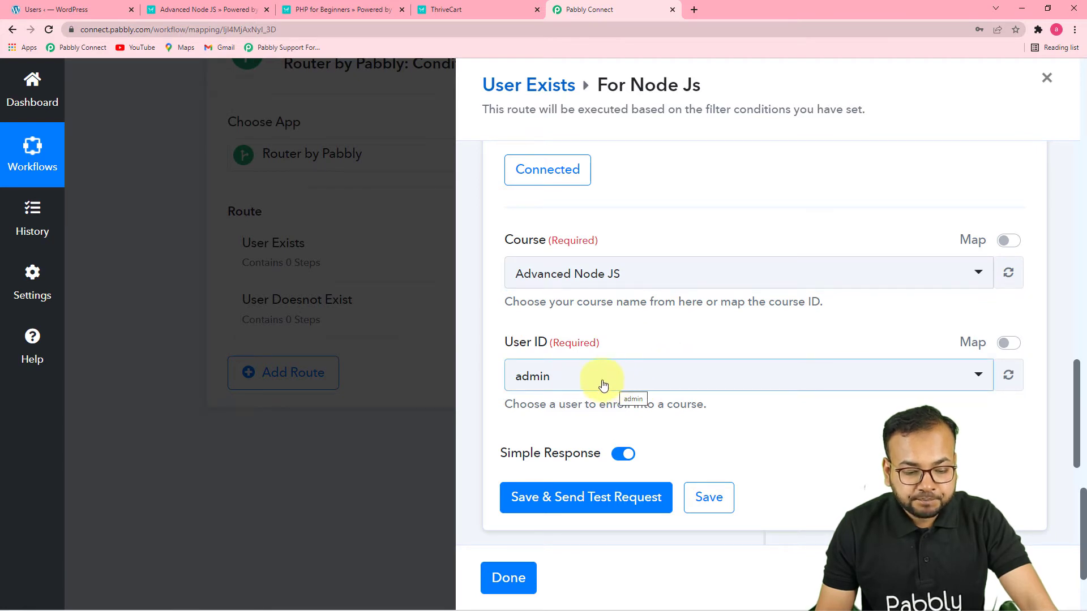
Switch the enrollment's User ID to mapping and map it to the Id from the WordPress Search User step
click(1008, 344)
click(665, 383)
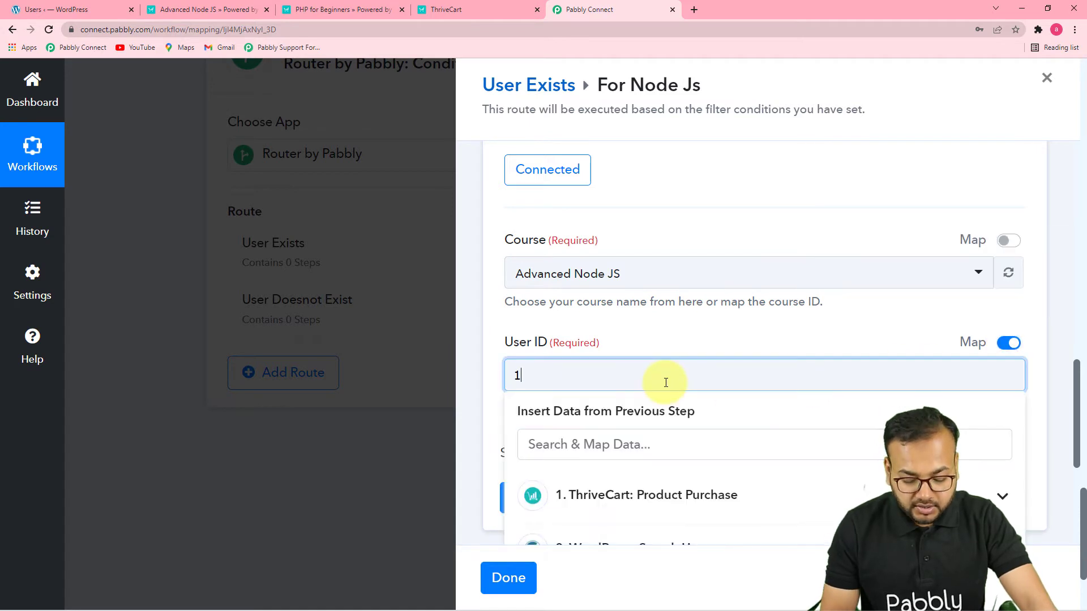
scroll(673, 383, down, 3)
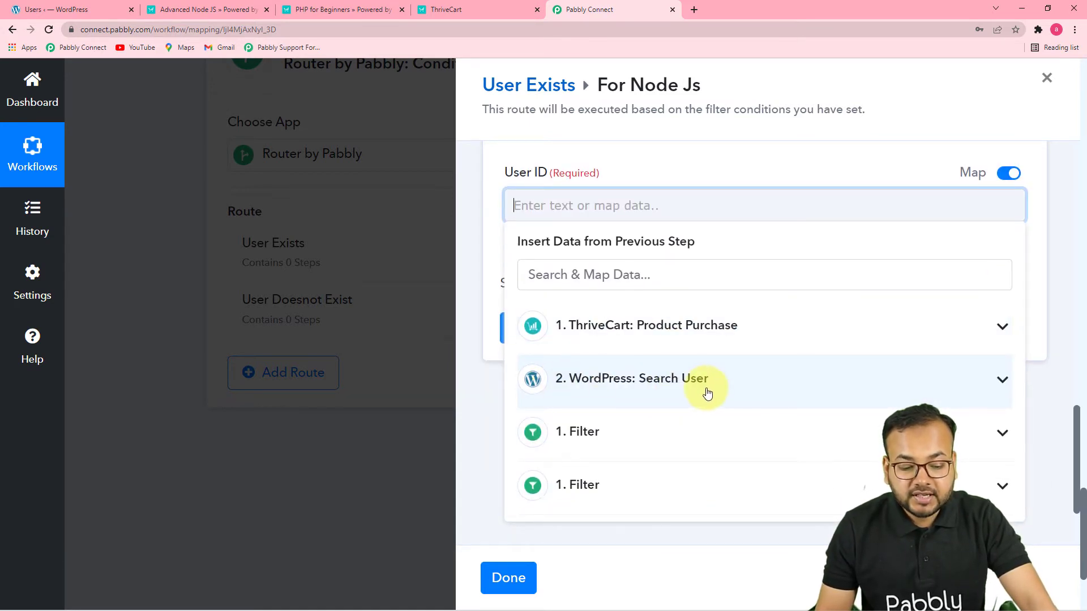
click(704, 387)
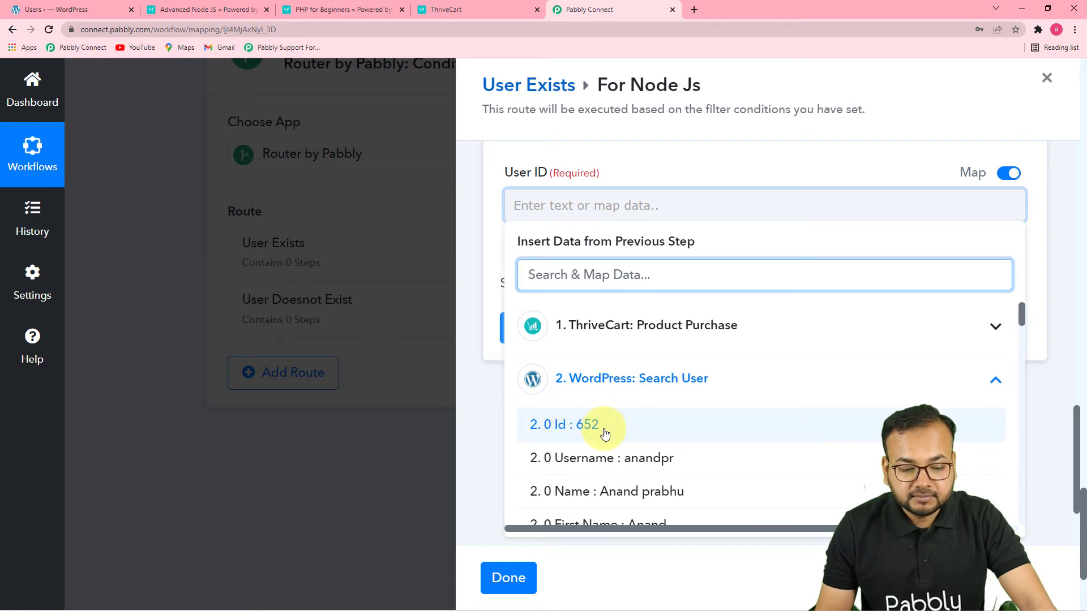
click(589, 426)
click(473, 414)
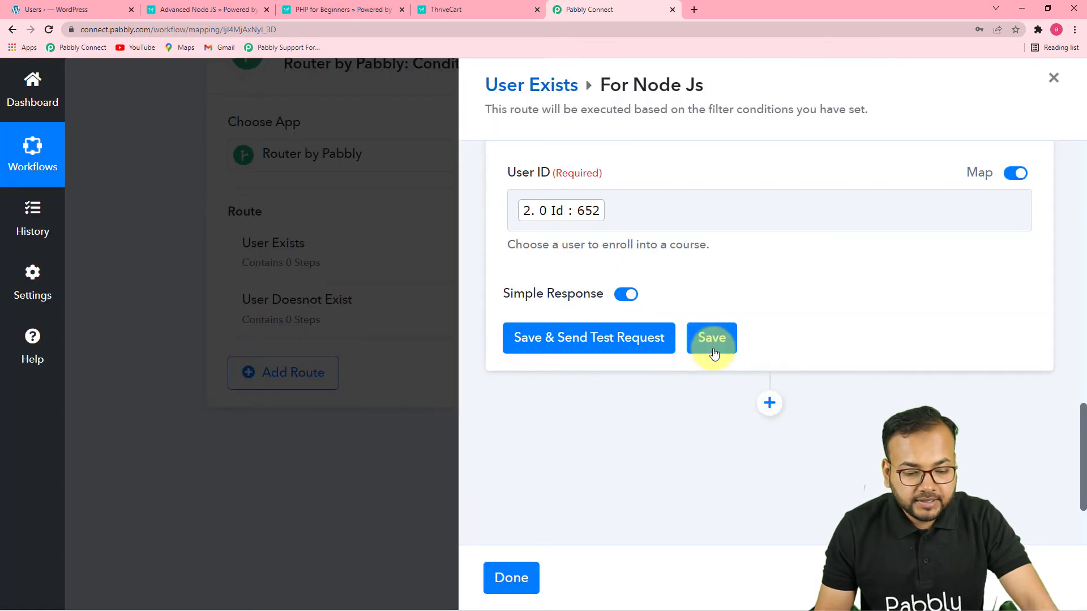
Save the enrollment action without testing it and finish editing the For Node Js and User Exists routes
click(712, 340)
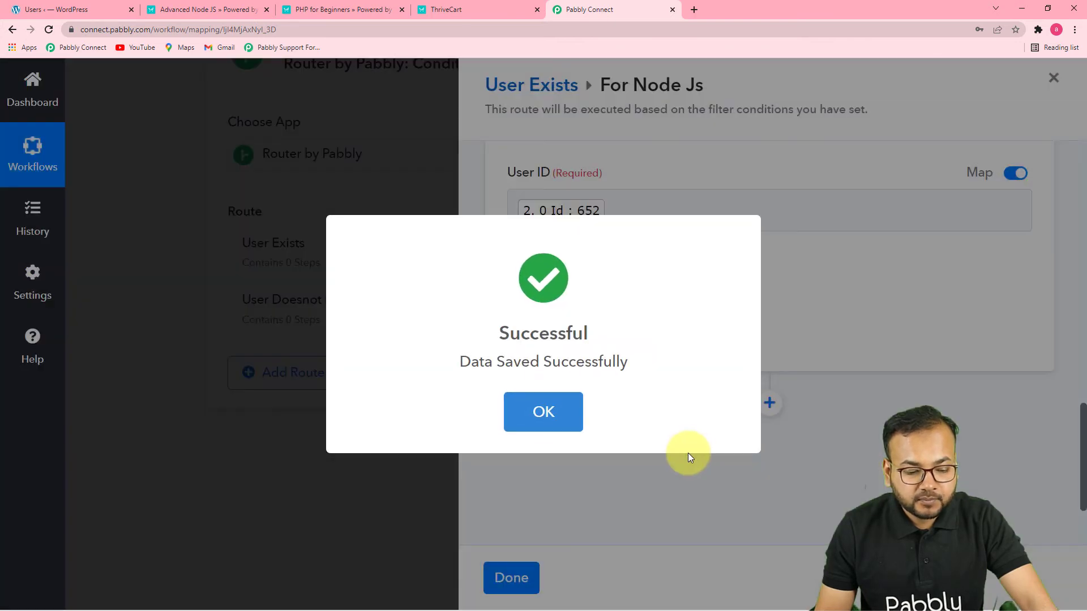
click(541, 412)
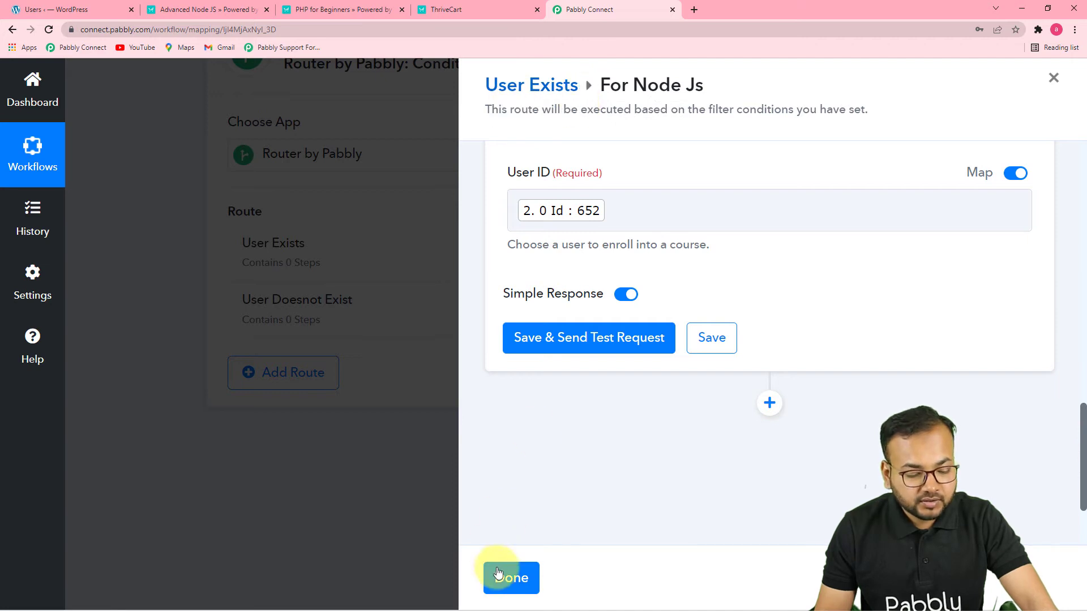
click(504, 578)
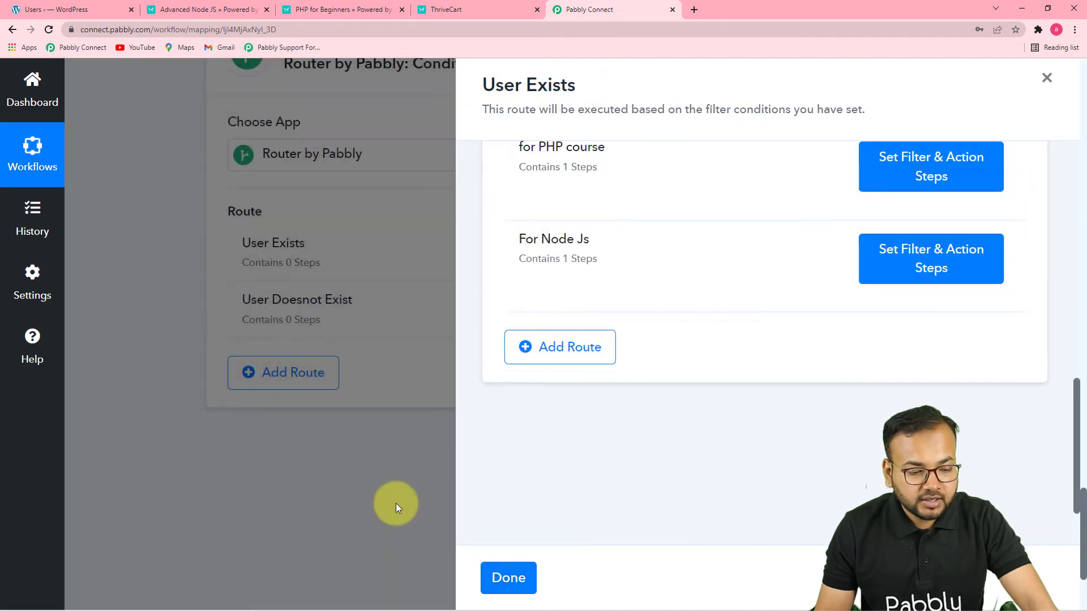
click(500, 581)
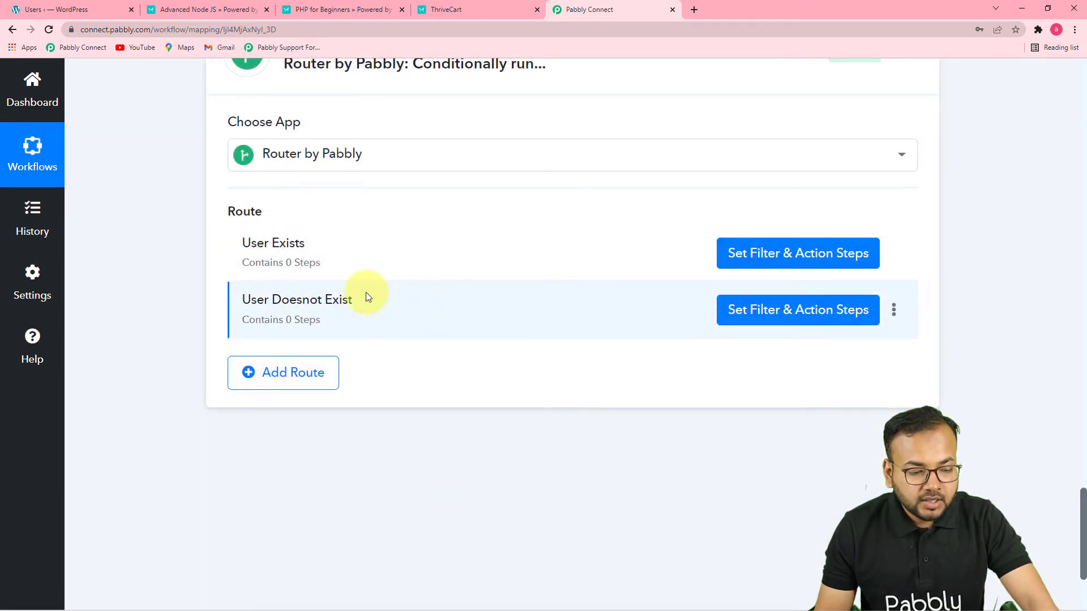
Set the User Doesnot Exist route's filter condition to the WordPress Search User Id with the type Does not exist
click(749, 324)
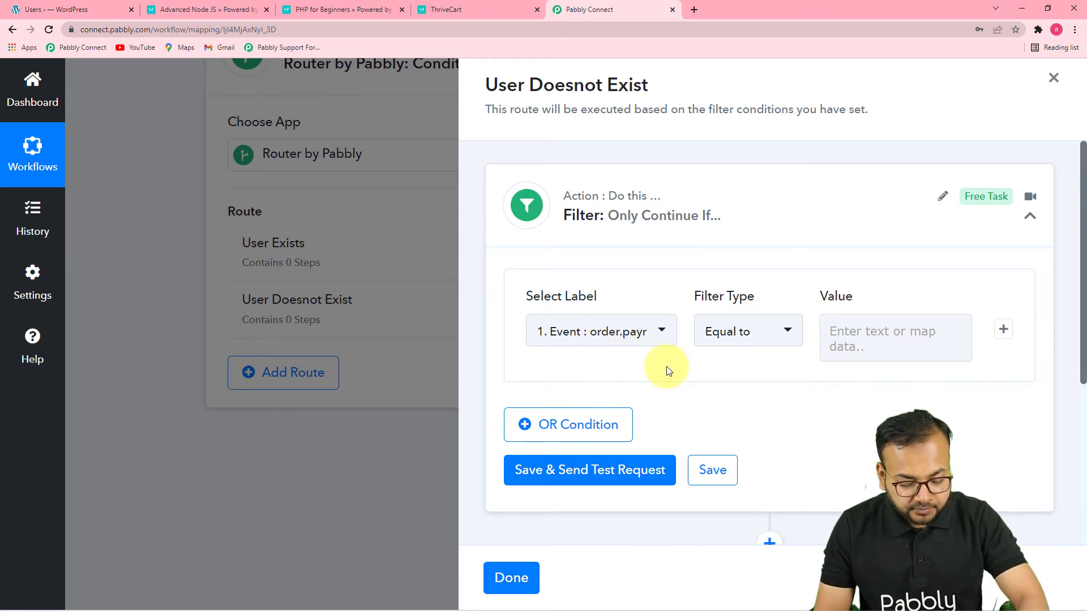
click(657, 337)
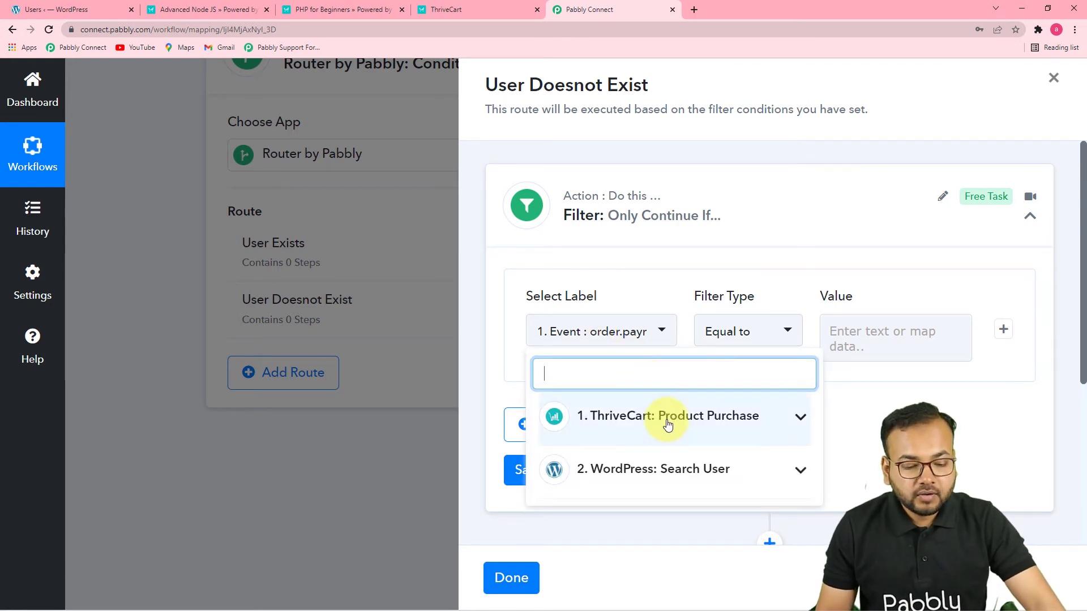
scroll(668, 424, down, 1)
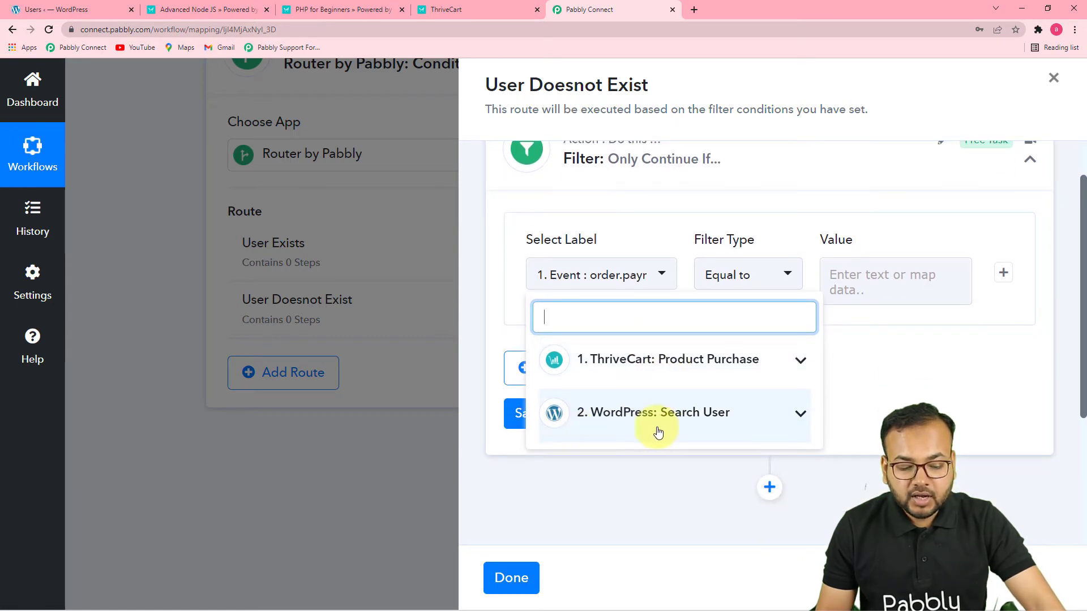
click(649, 426)
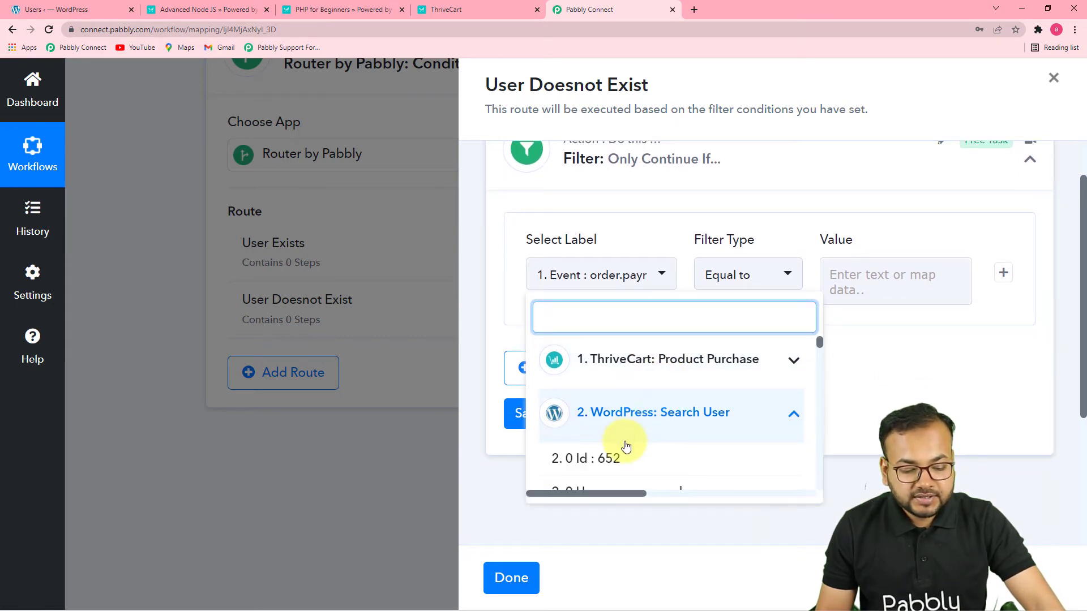
click(651, 466)
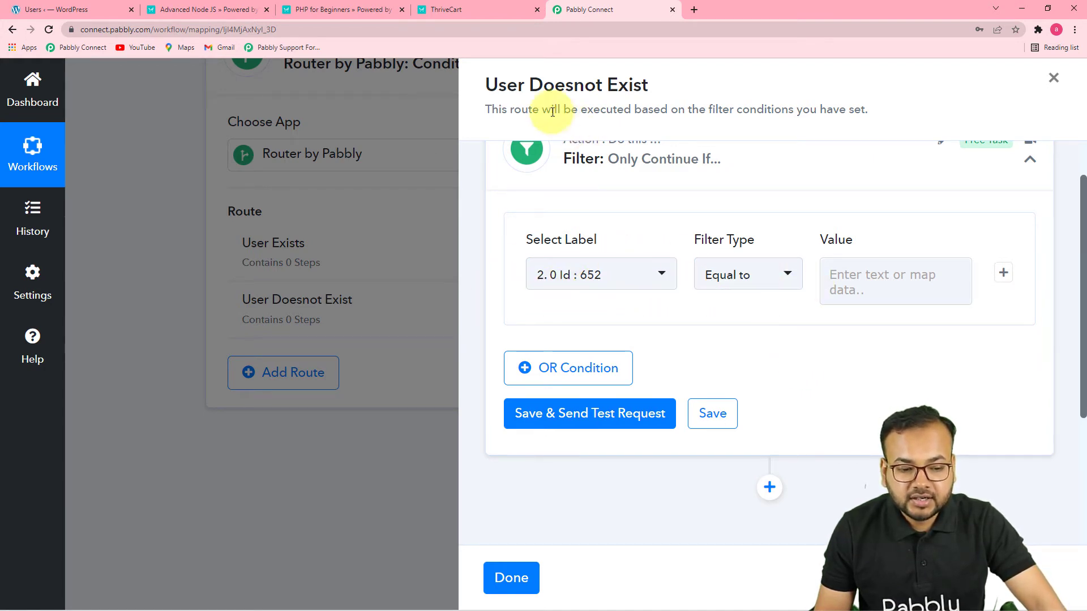
click(744, 289)
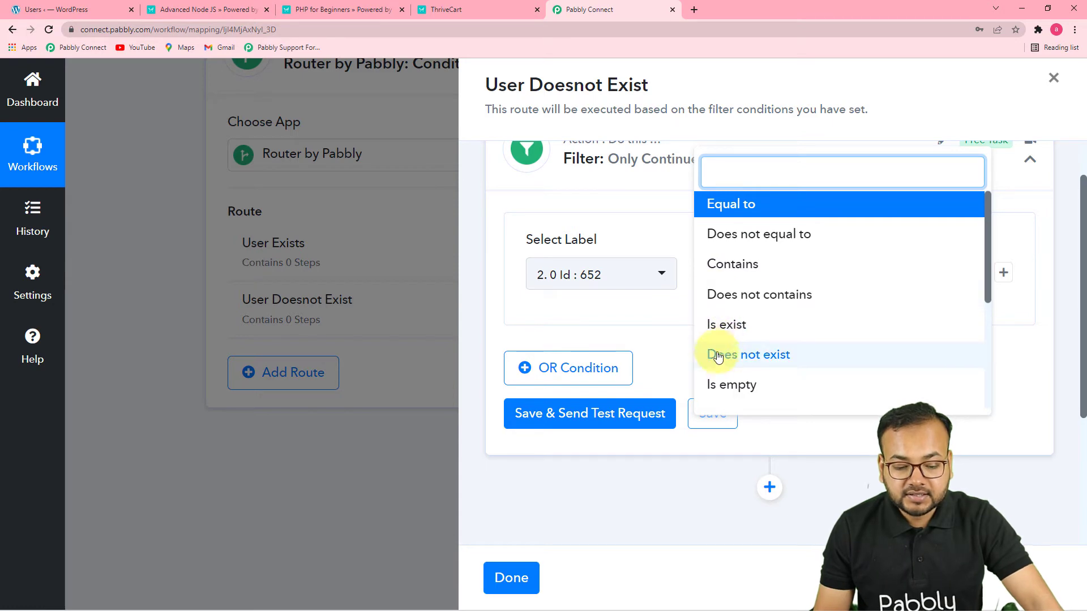
click(723, 356)
Save and test the User Doesnot Exist filter, and review the received response against its condition
scroll(688, 334, down, 2)
scroll(667, 332, down, 1)
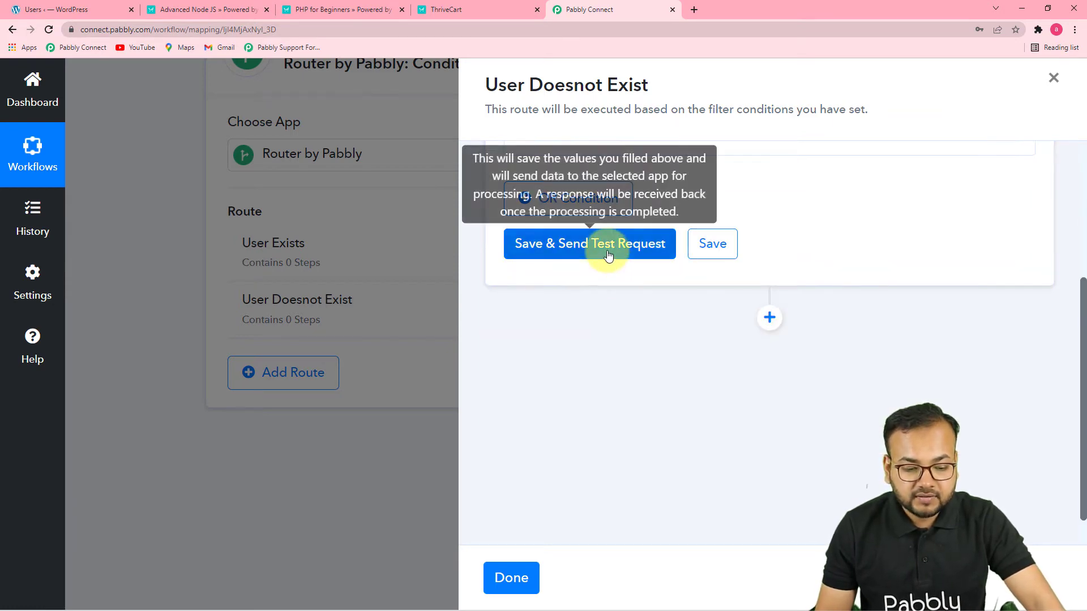
click(604, 249)
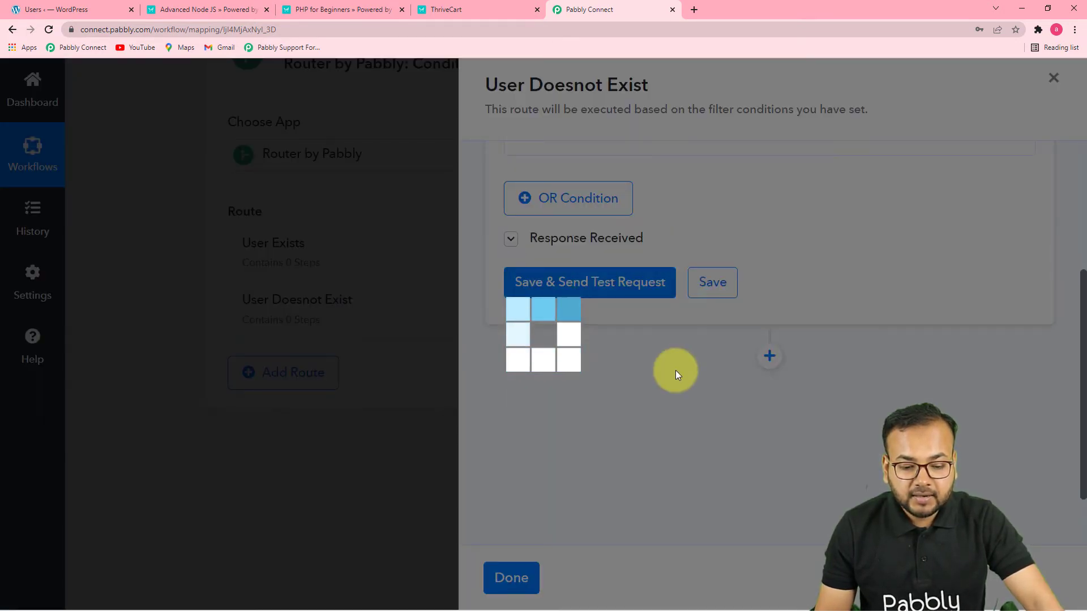
scroll(684, 367, up, 3)
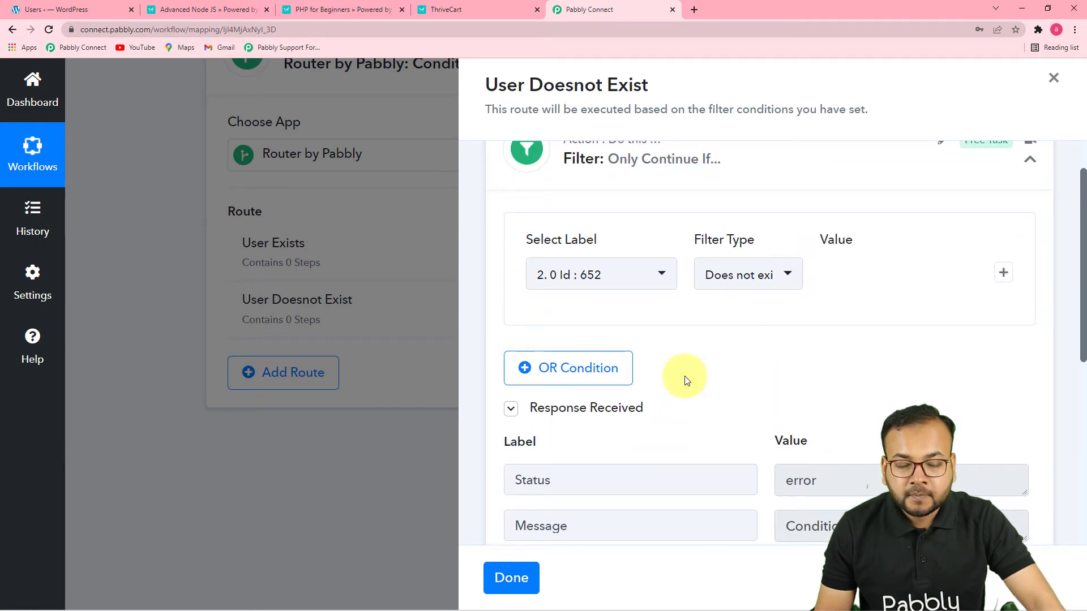
scroll(713, 368, down, 2)
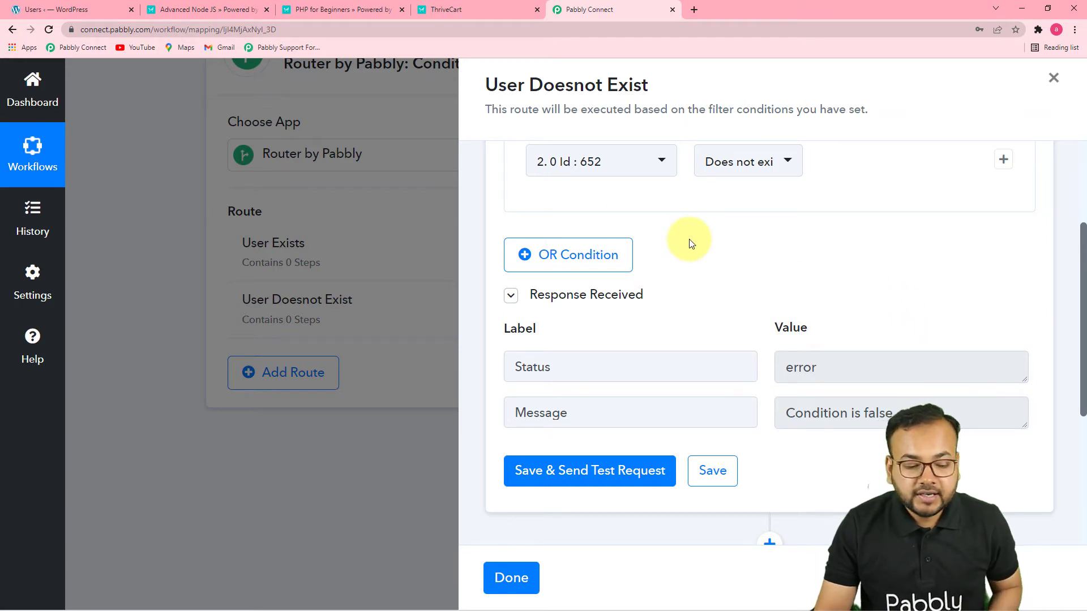
scroll(690, 244, down, 5)
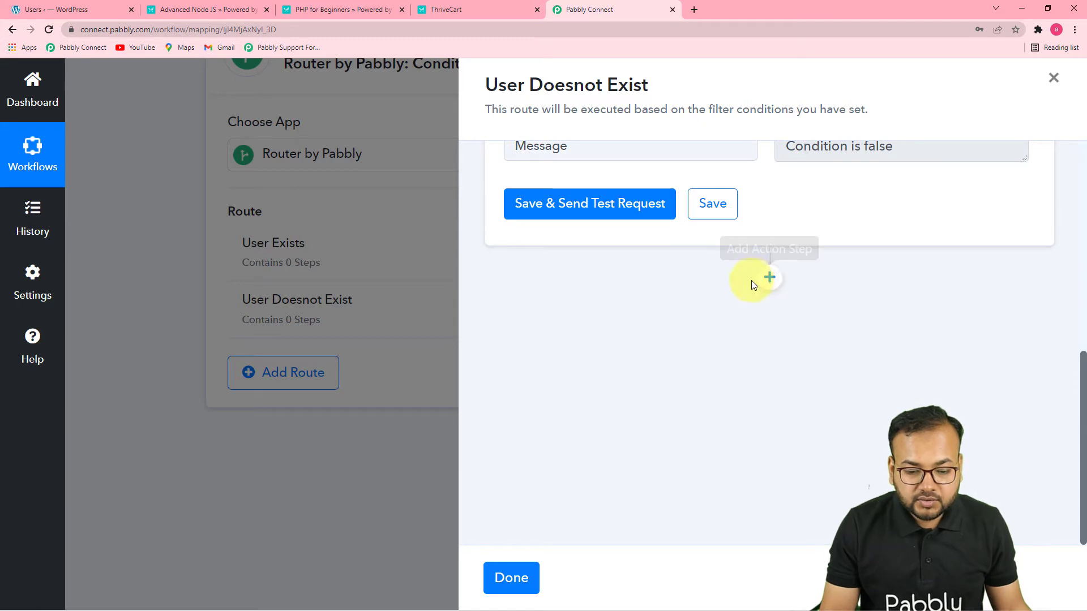
Add an action step after the filter in the User Doesnot Exist route and choose WordPress as its app
click(768, 281)
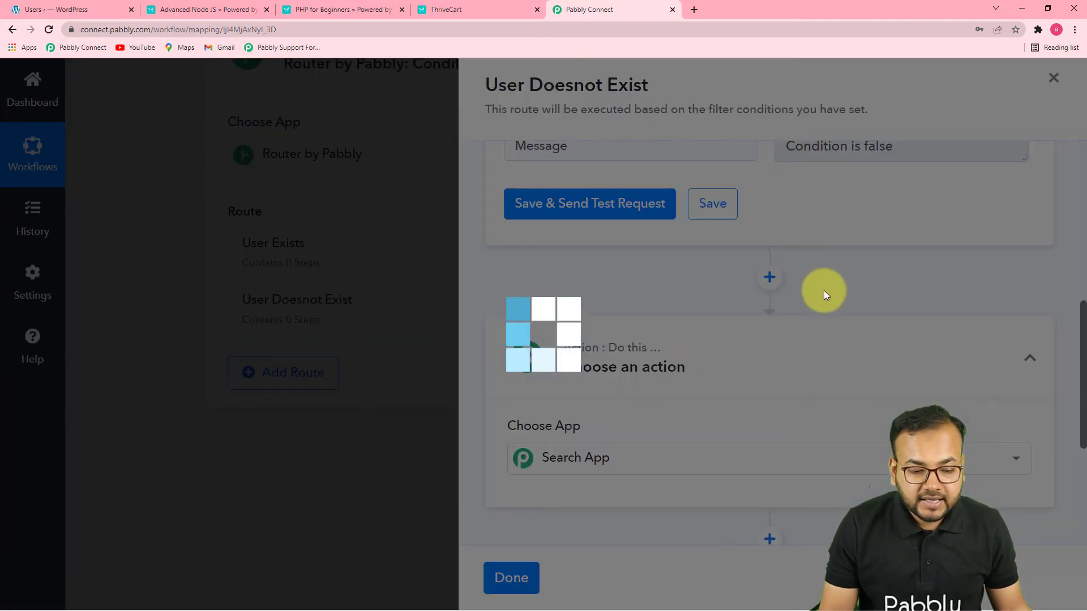
scroll(824, 290, down, 3)
scroll(731, 286, up, 2)
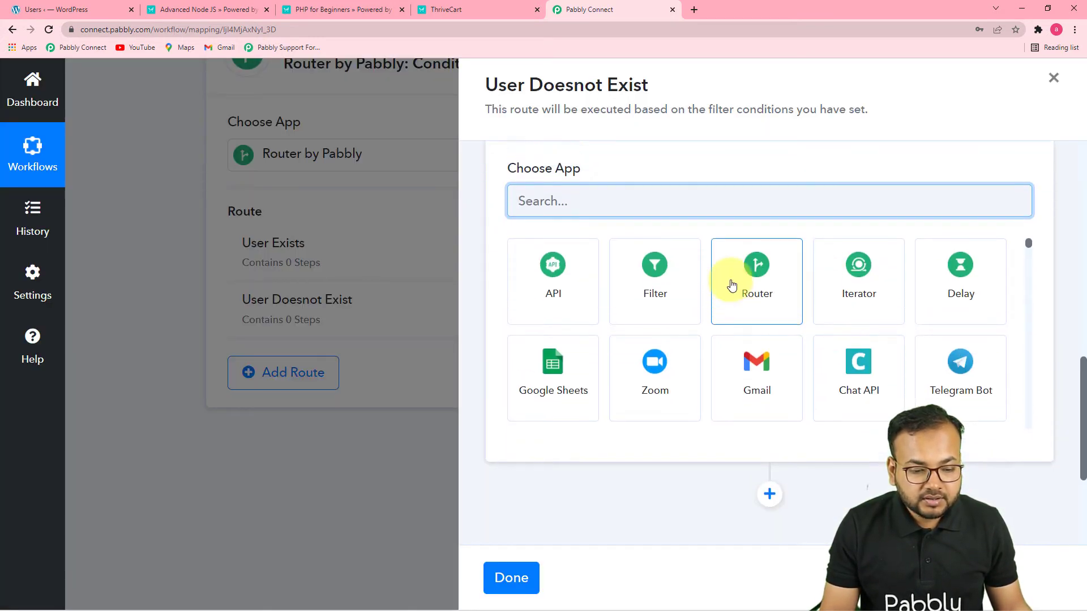
text(wo)
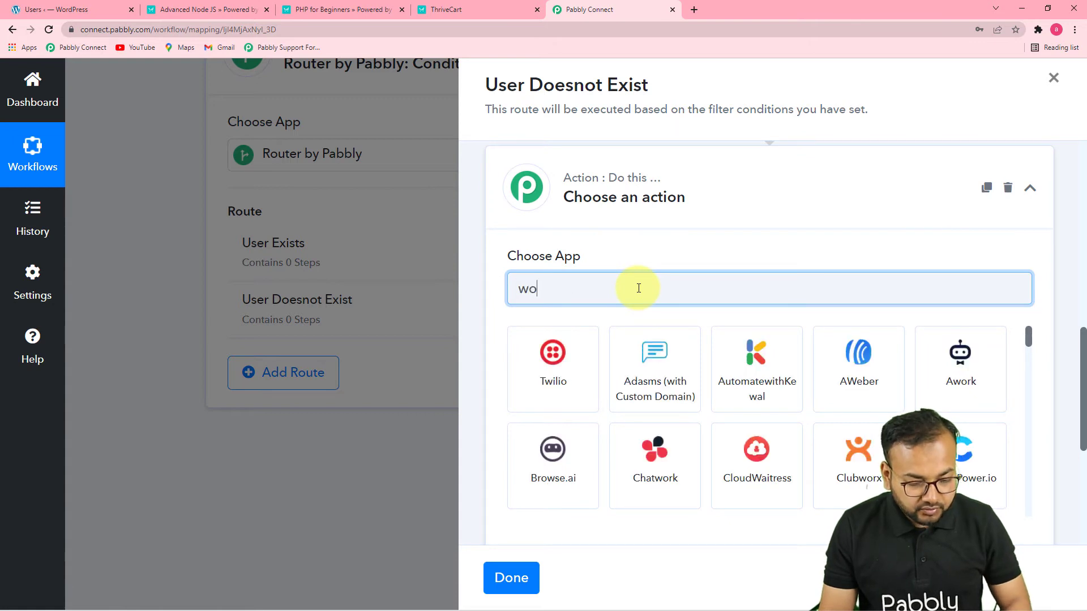
text(rd)
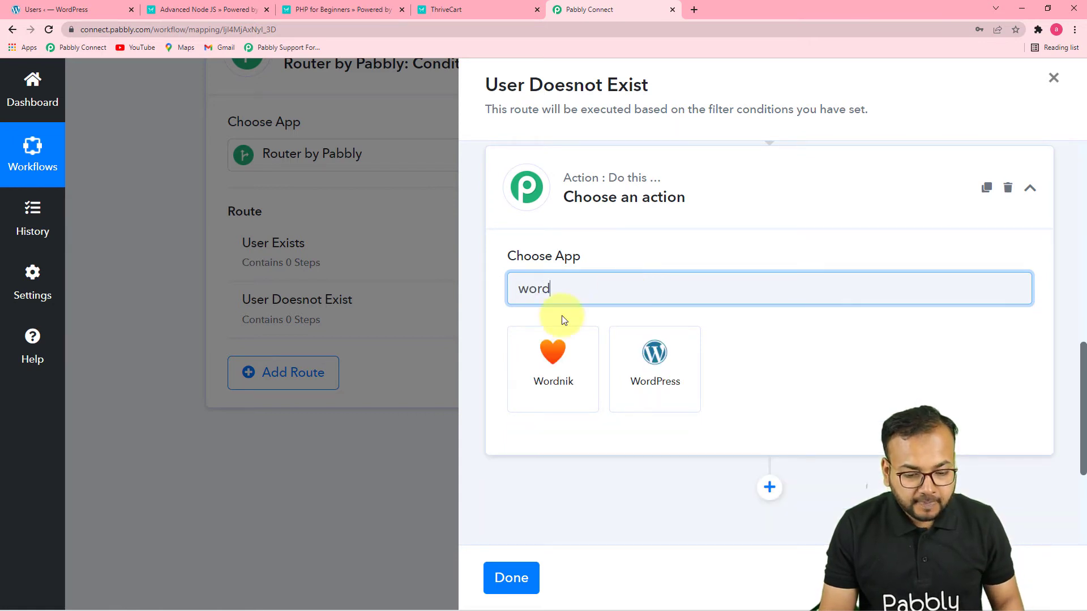
click(648, 369)
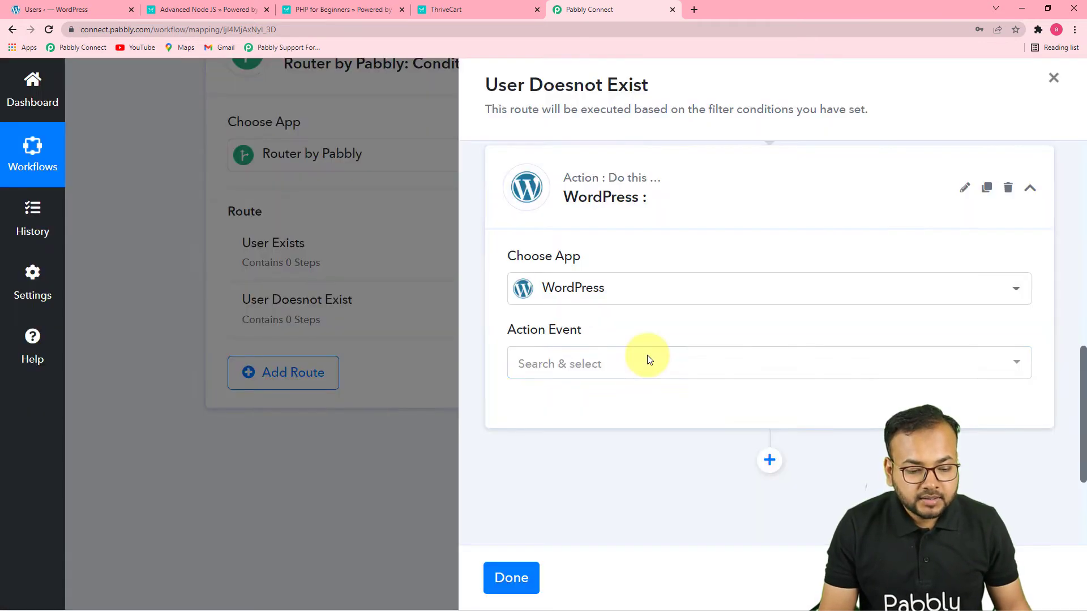
Set the WordPress action event to Create a User and connect it through the existing connection WordPress #30
click(637, 369)
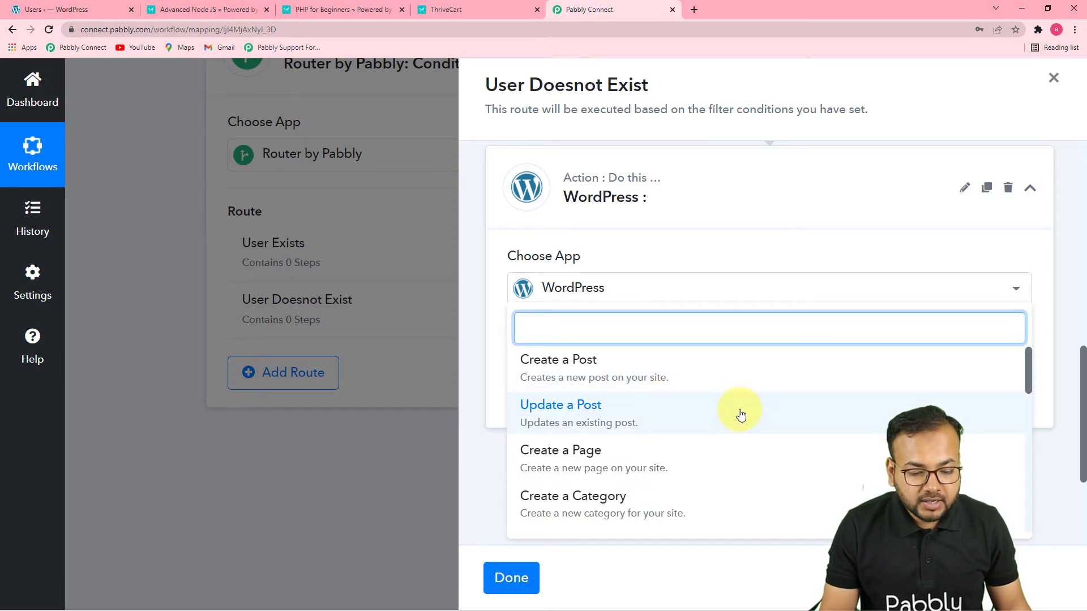
scroll(739, 415, down, 3)
click(562, 416)
click(546, 409)
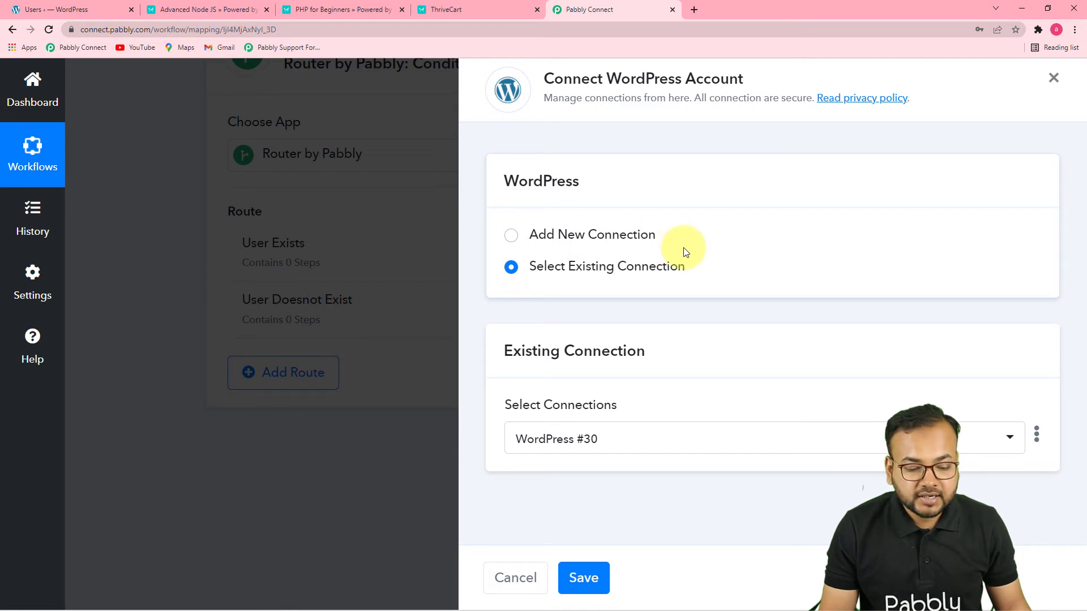
click(588, 563)
Map the new user's Email Address to the Customer Email from the ThriveCart Product Purchase step
scroll(749, 467, down, 5)
scroll(749, 471, up, 2)
scroll(749, 471, down, 8)
scroll(751, 467, down, 1)
scroll(750, 467, up, 9)
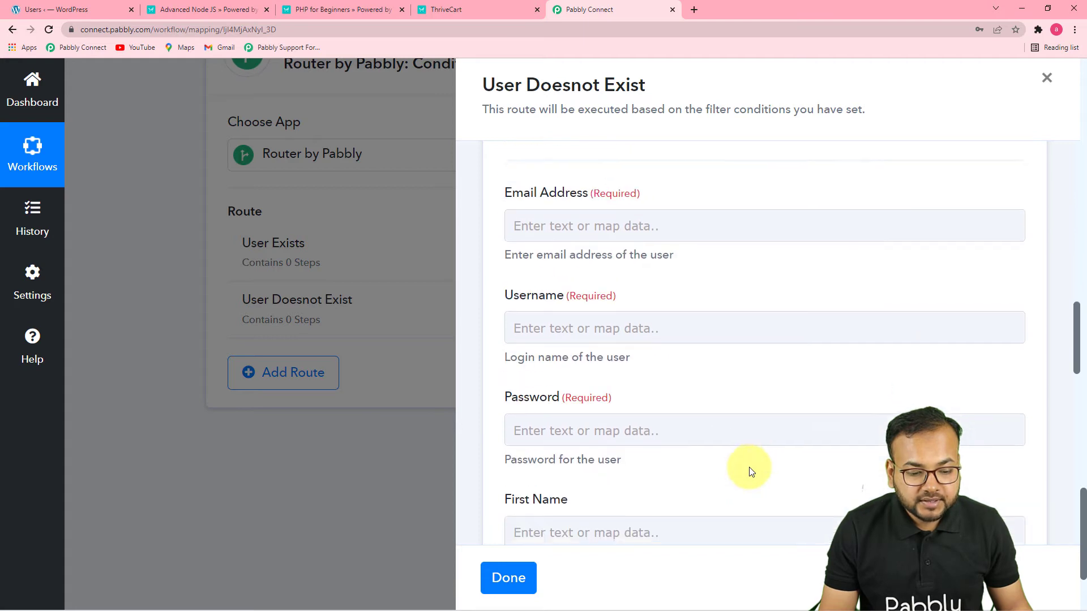
click(706, 291)
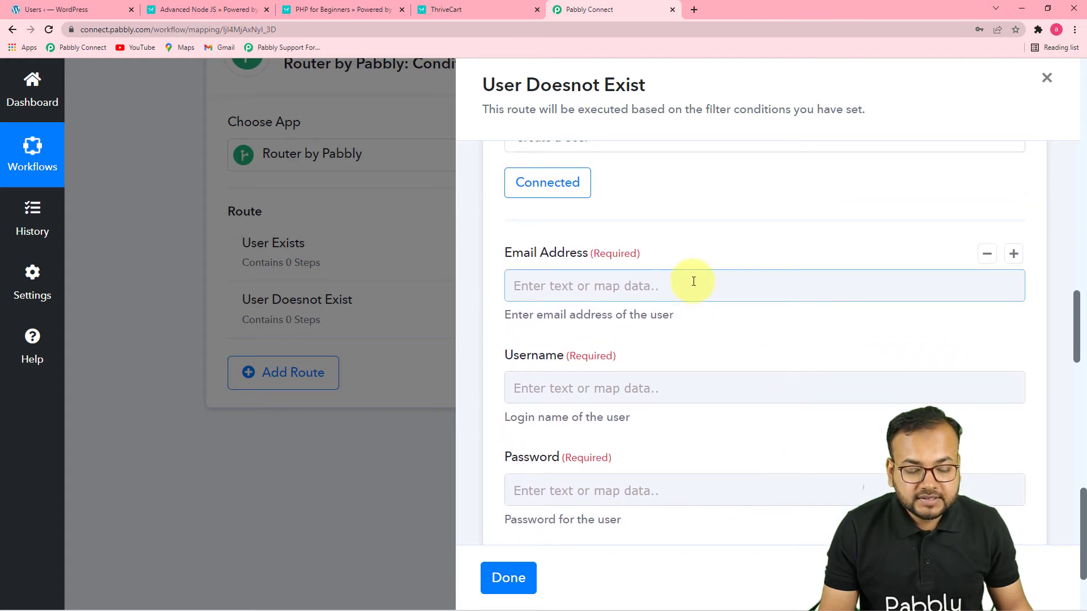
click(693, 282)
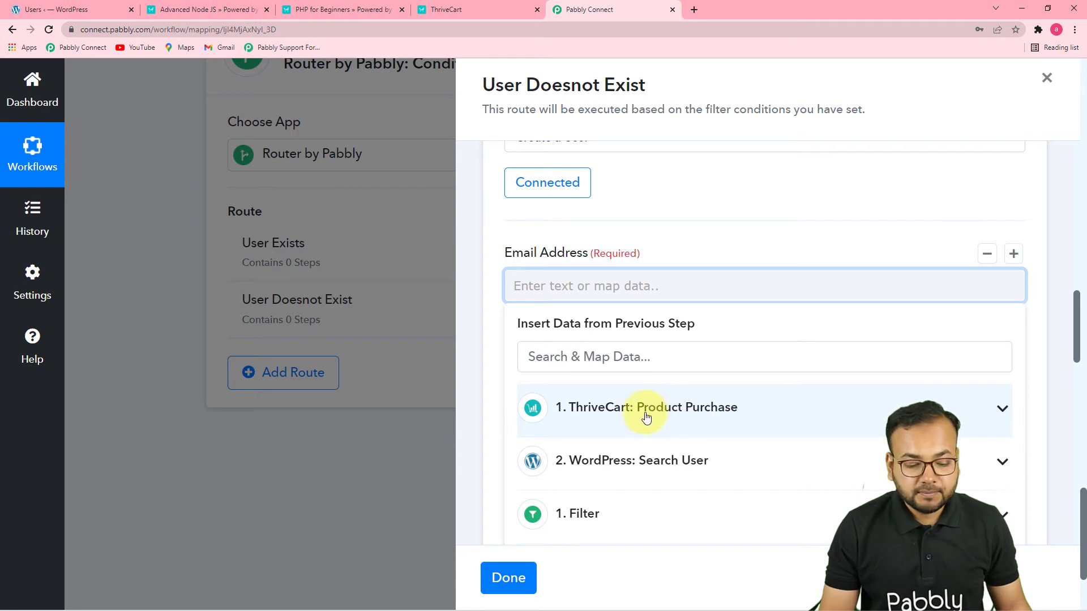
click(634, 431)
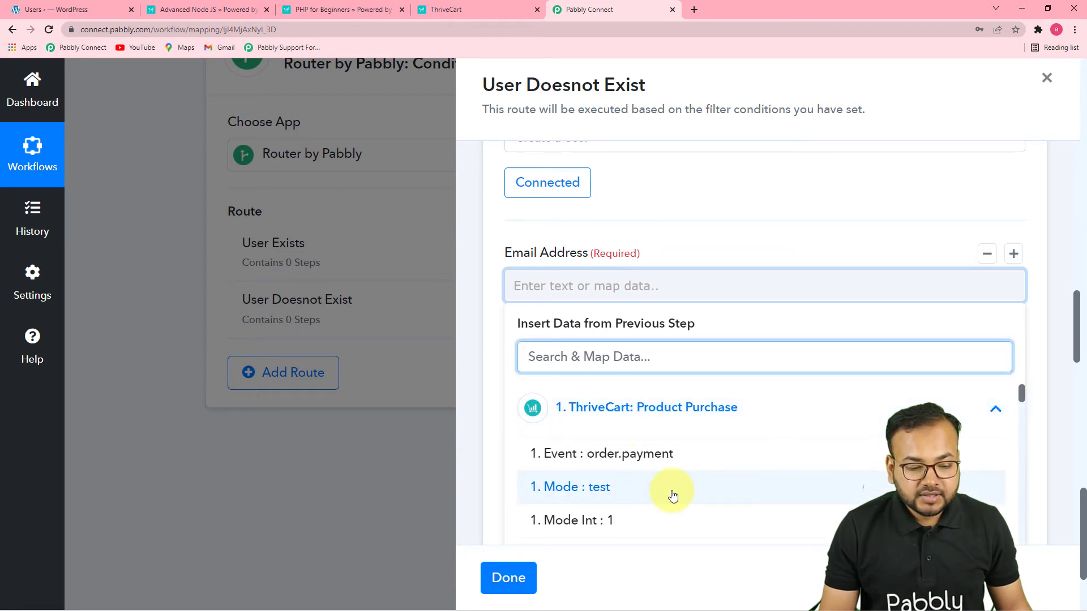
scroll(672, 493, down, 3)
scroll(673, 496, down, 8)
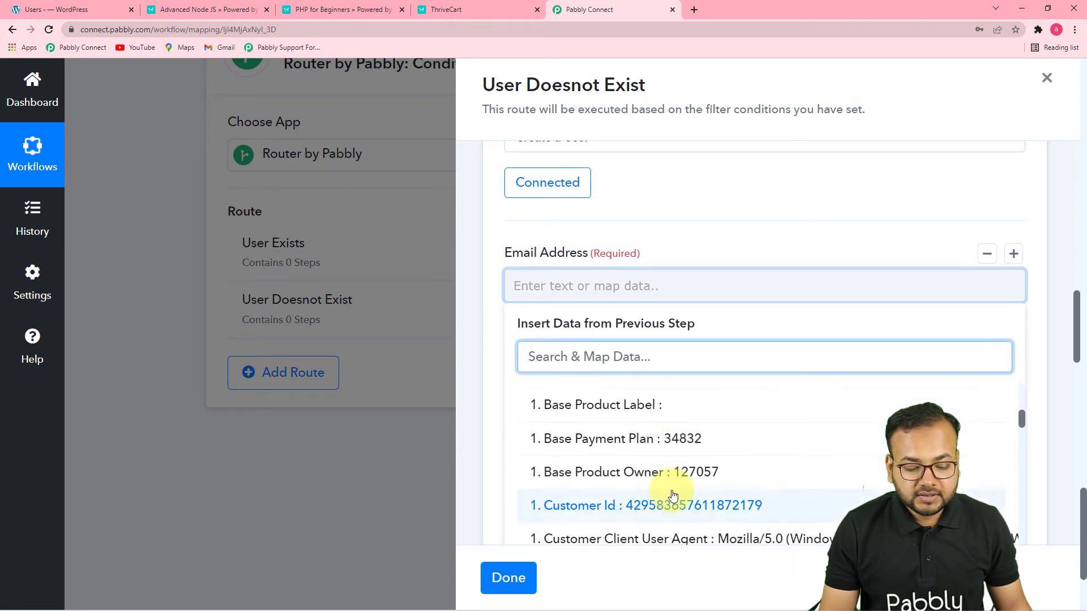
scroll(682, 444, up, 1)
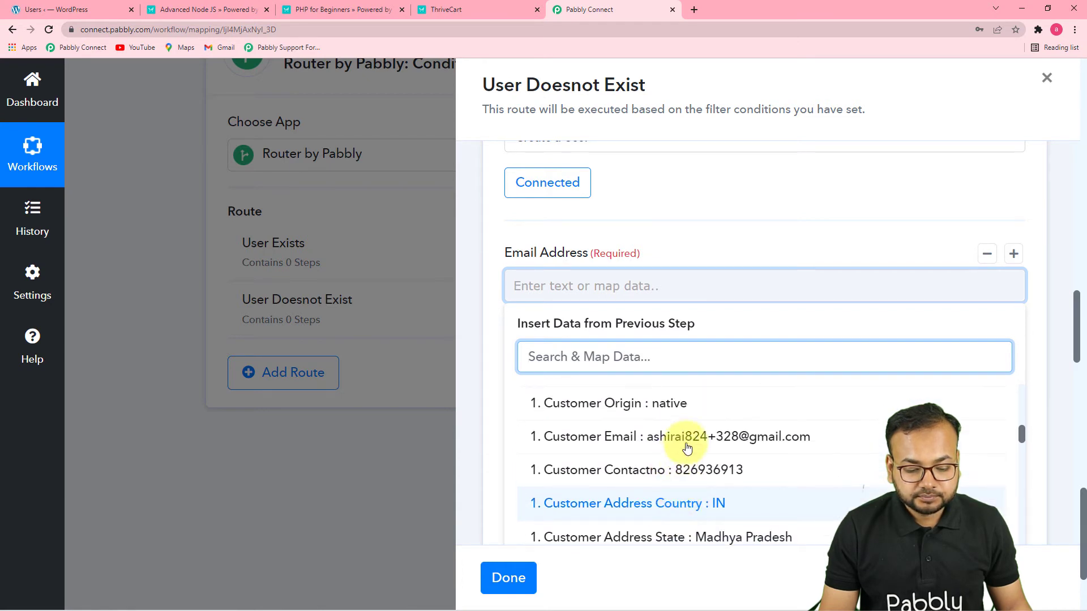
click(686, 437)
click(666, 244)
Map the new user's Username to the Customer First Name from the ThriveCart Product Purchase step
scroll(665, 244, down, 4)
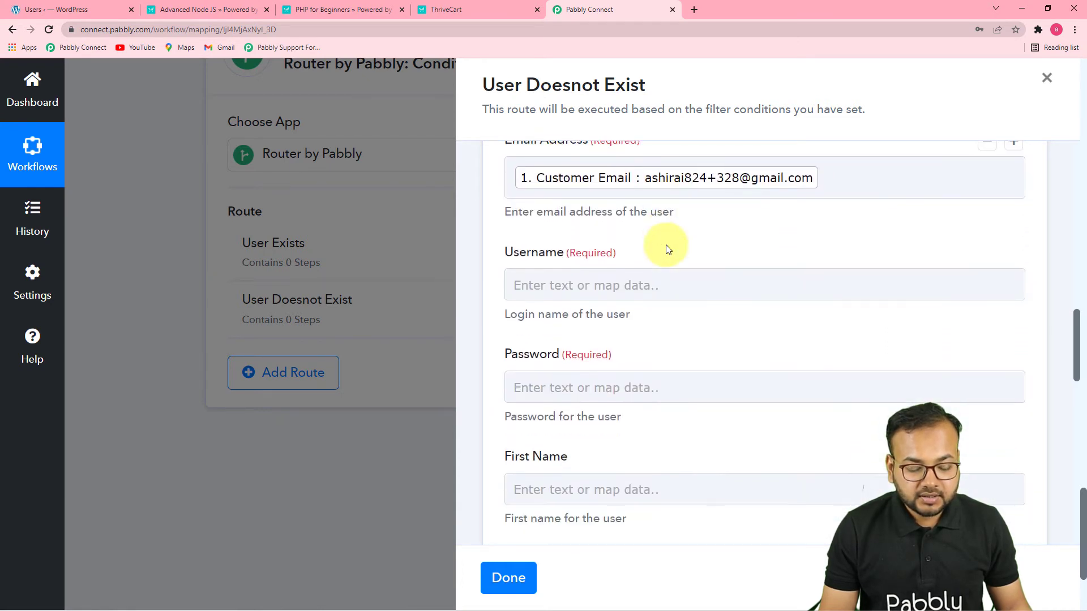
scroll(666, 245, up, 2)
click(647, 283)
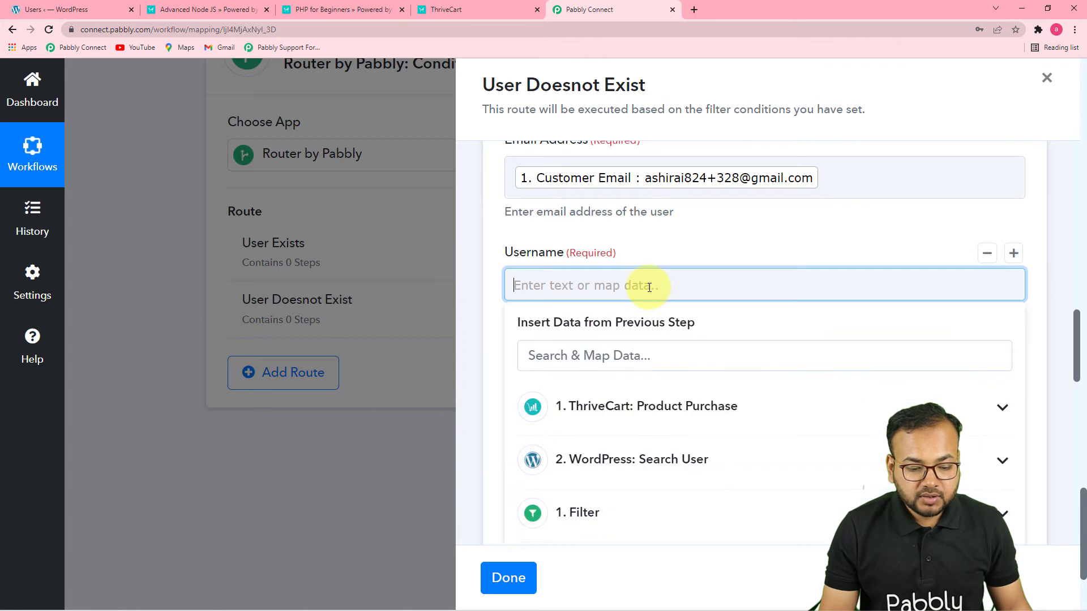
scroll(648, 294, down, 2)
click(651, 314)
scroll(697, 409, down, 5)
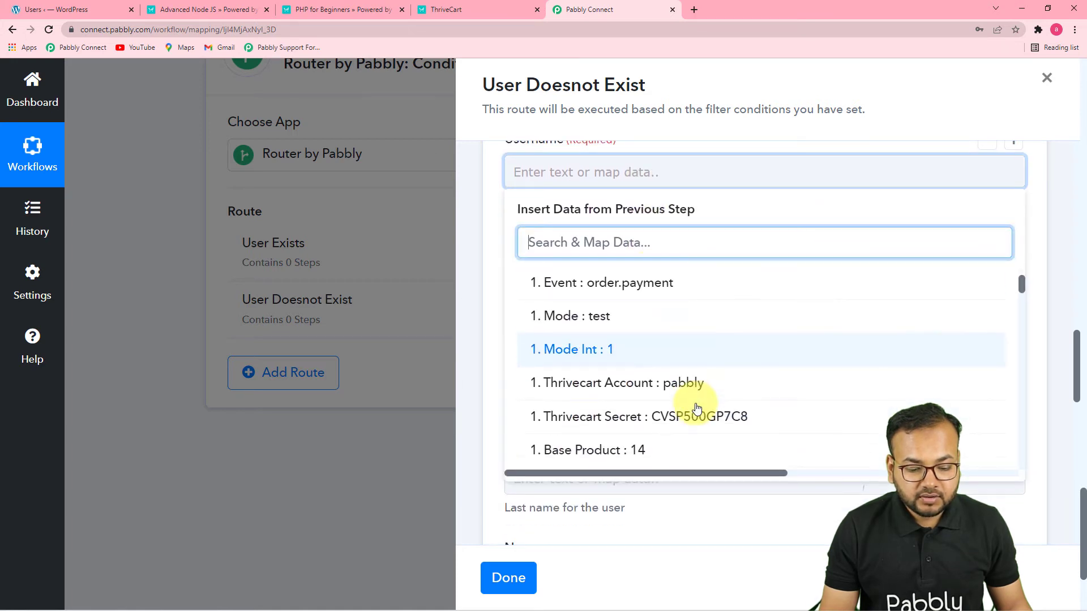
scroll(697, 409, down, 5)
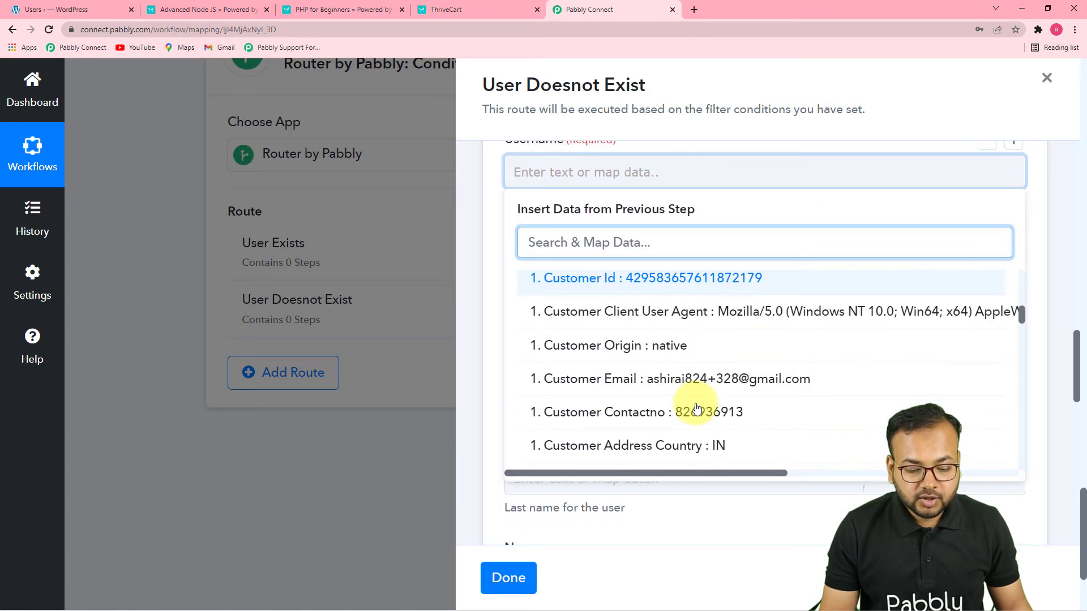
scroll(697, 409, down, 2)
scroll(696, 409, up, 2)
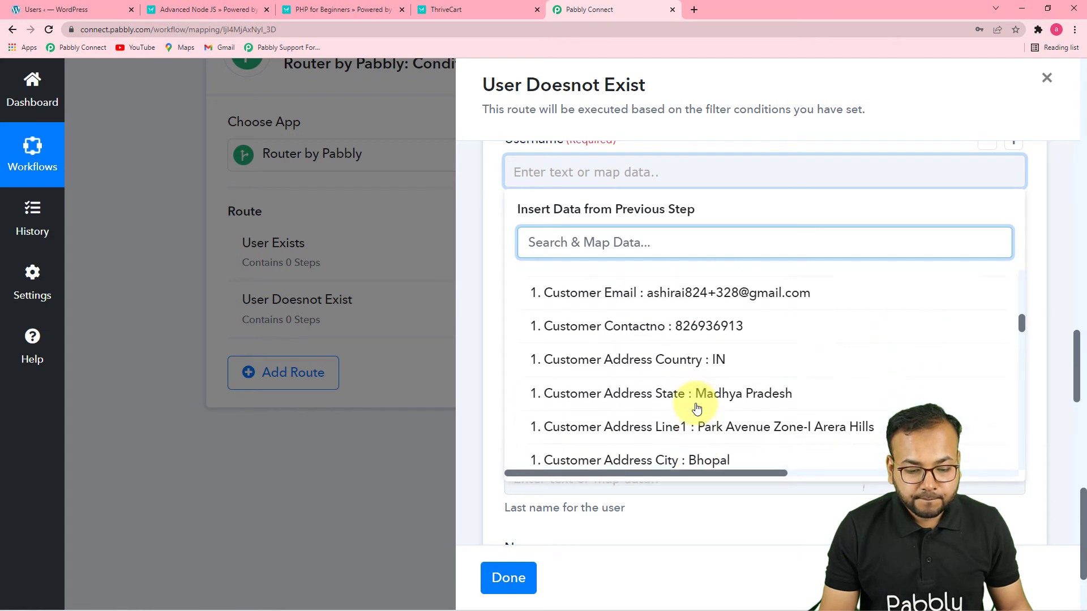
scroll(697, 409, down, 3)
scroll(697, 409, down, 2)
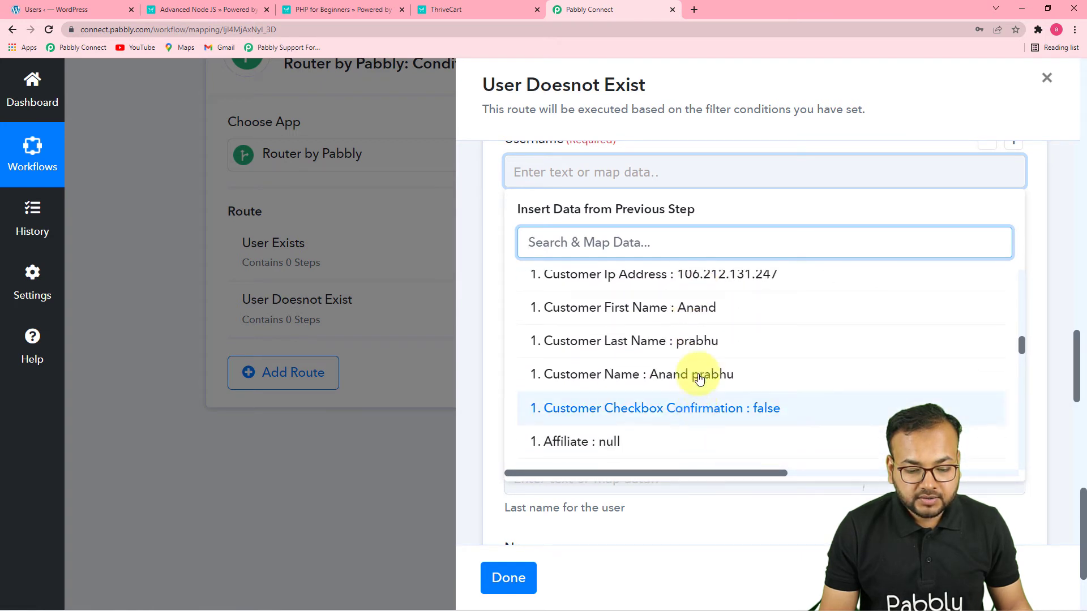
click(707, 312)
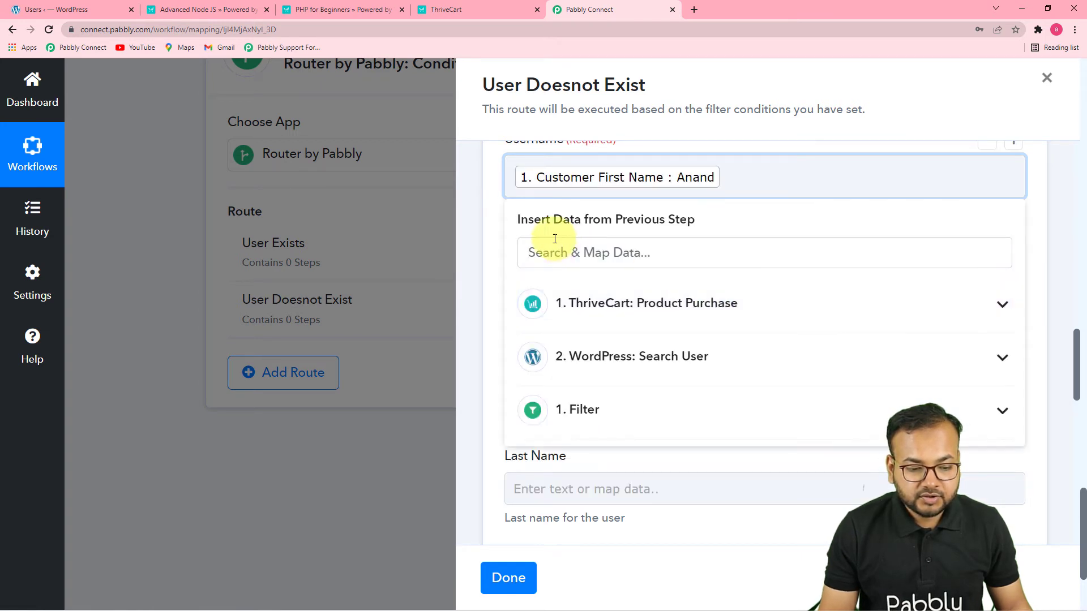
click(484, 219)
Map the new user's Password field to the Thrivecart Secret from the ThriveCart Product Purchase step
click(600, 286)
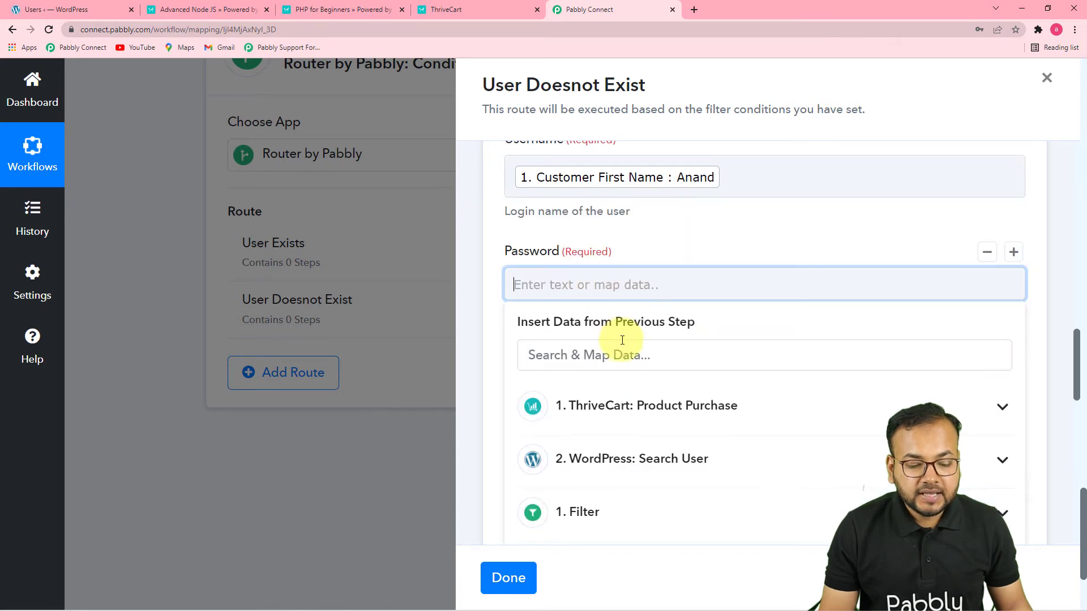
click(649, 407)
scroll(739, 459, down, 2)
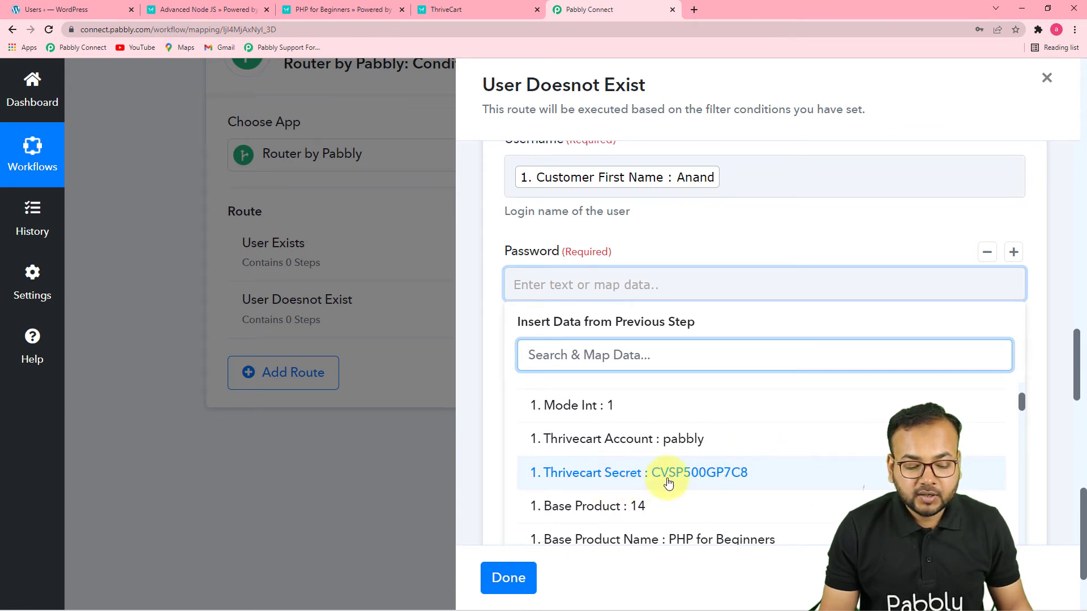
click(729, 476)
click(688, 236)
Map the new user's First Name to the Customer First Name from the ThriveCart Product Purchase step
scroll(685, 234, down, 3)
click(598, 230)
scroll(597, 229, down, 3)
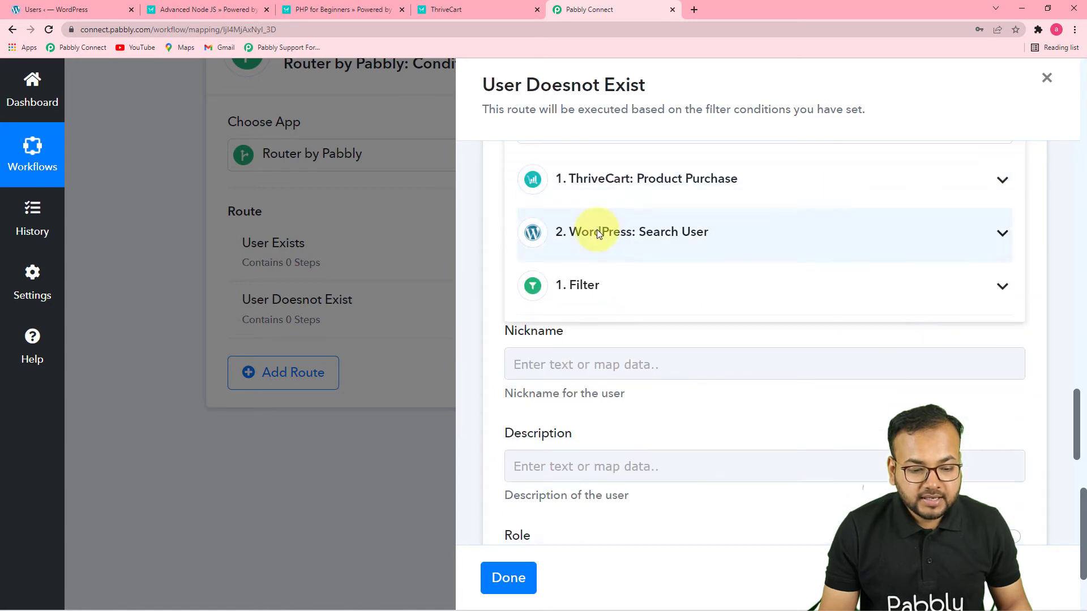
click(635, 206)
scroll(698, 400, down, 5)
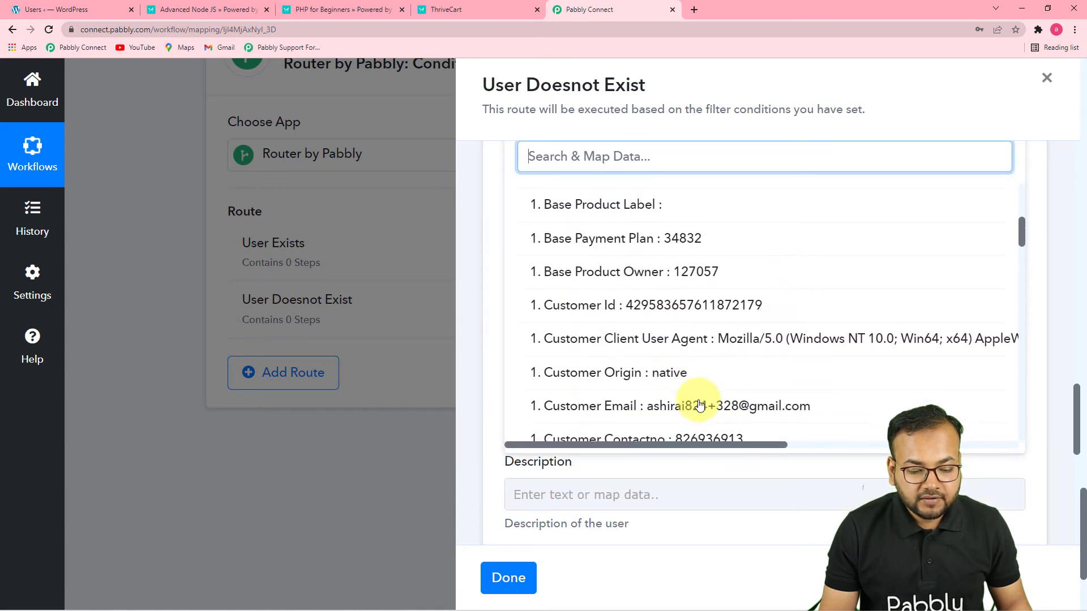
scroll(699, 404, down, 5)
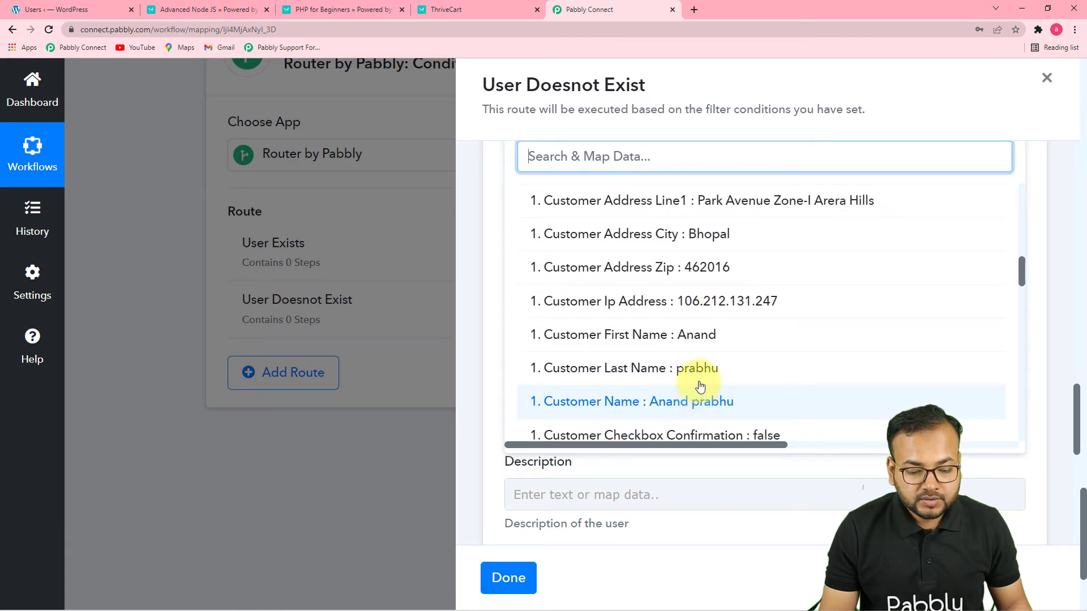
click(701, 337)
click(496, 254)
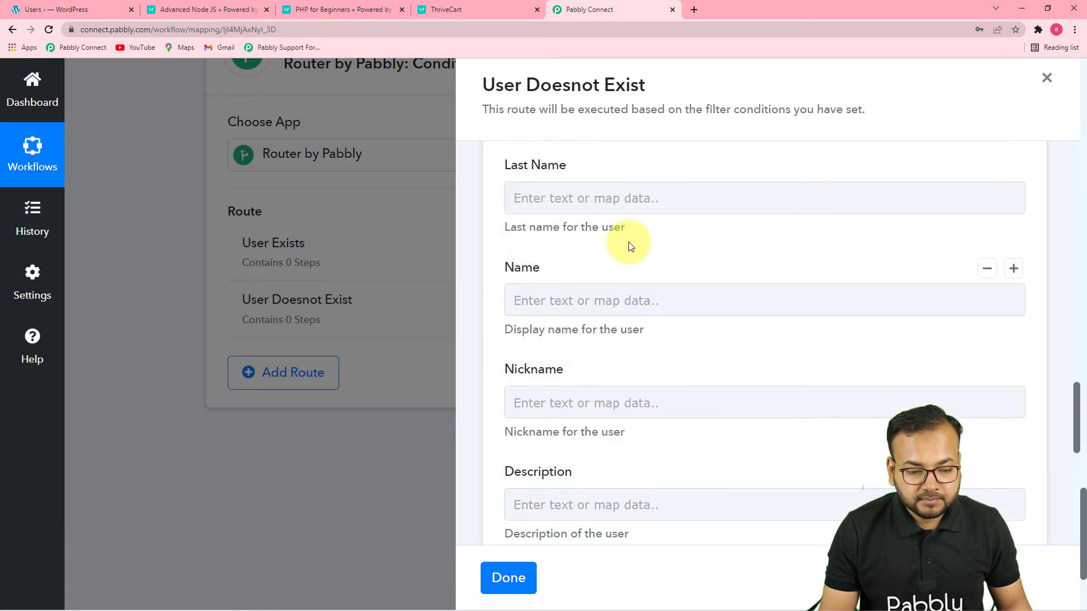
Map the new user's Last Name to the Customer Last Name from the ThriveCart Product Purchase step
click(634, 196)
click(665, 320)
scroll(712, 526, down, 1)
scroll(713, 527, down, 9)
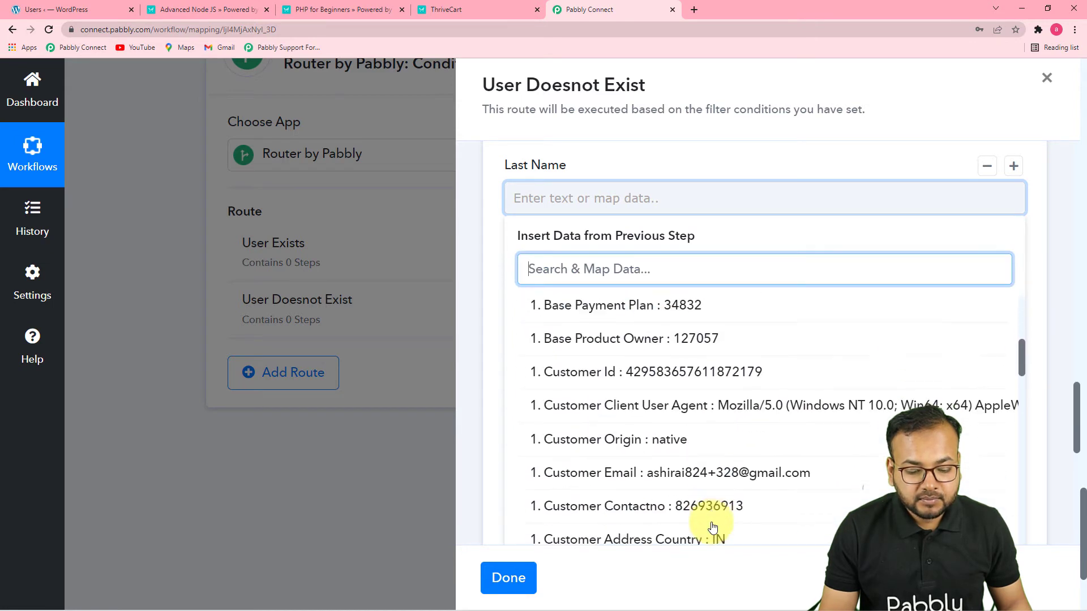
scroll(712, 527, down, 3)
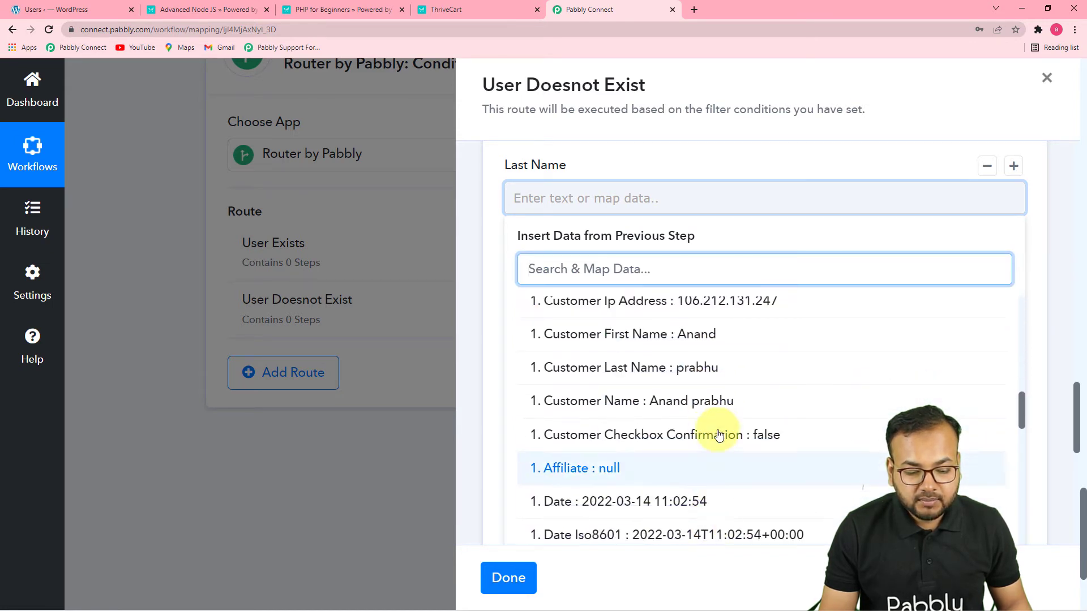
click(716, 386)
click(478, 308)
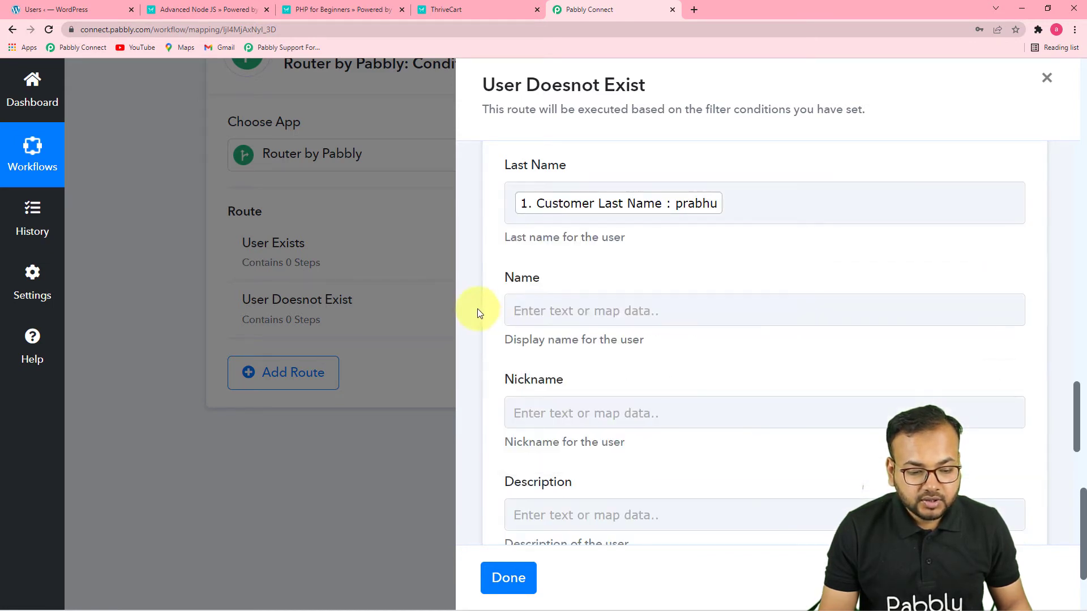
Filter the role options by "s" and select Administrator as the new user's role
scroll(572, 427, down, 3)
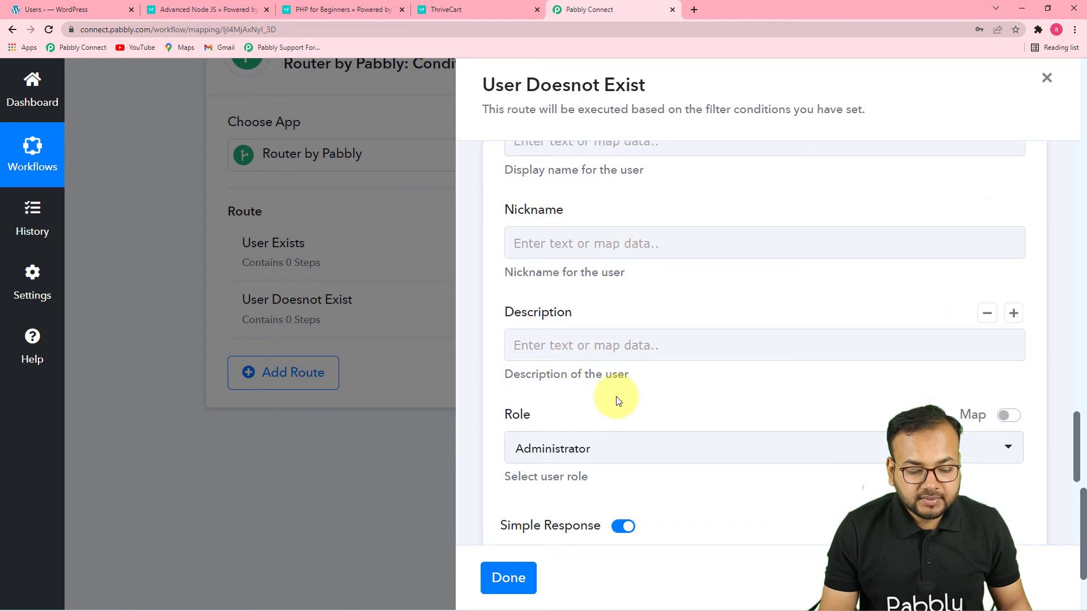
scroll(722, 417, down, 3)
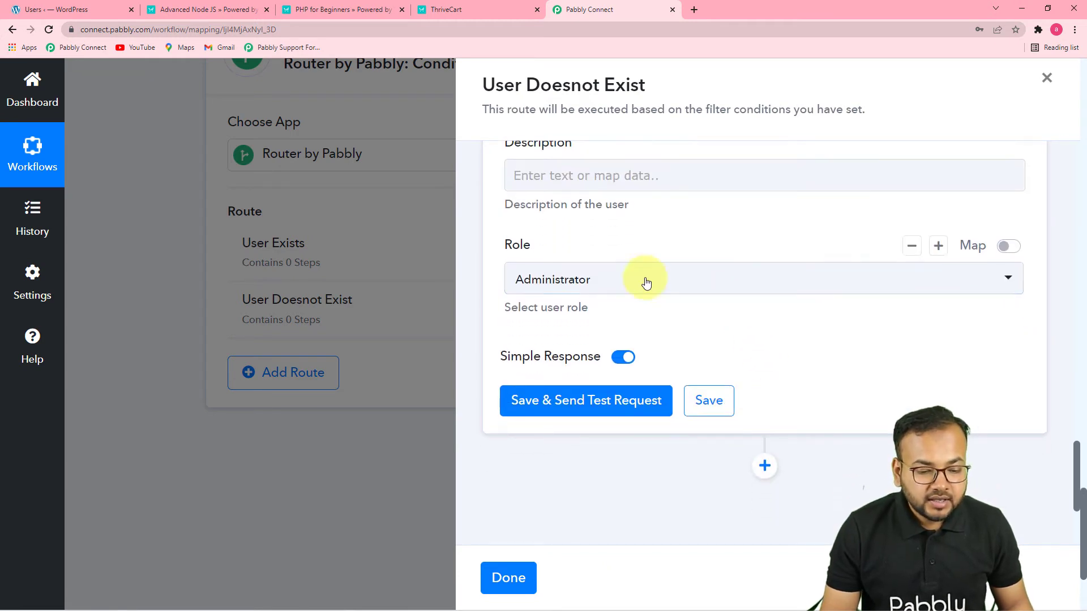
click(636, 282)
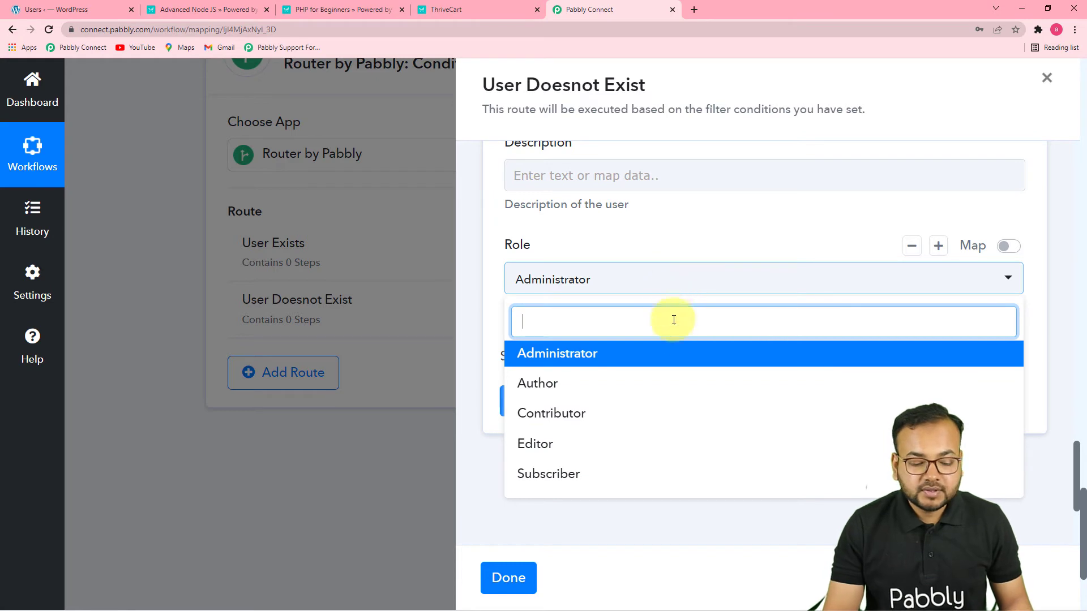
scroll(649, 413, down, 3)
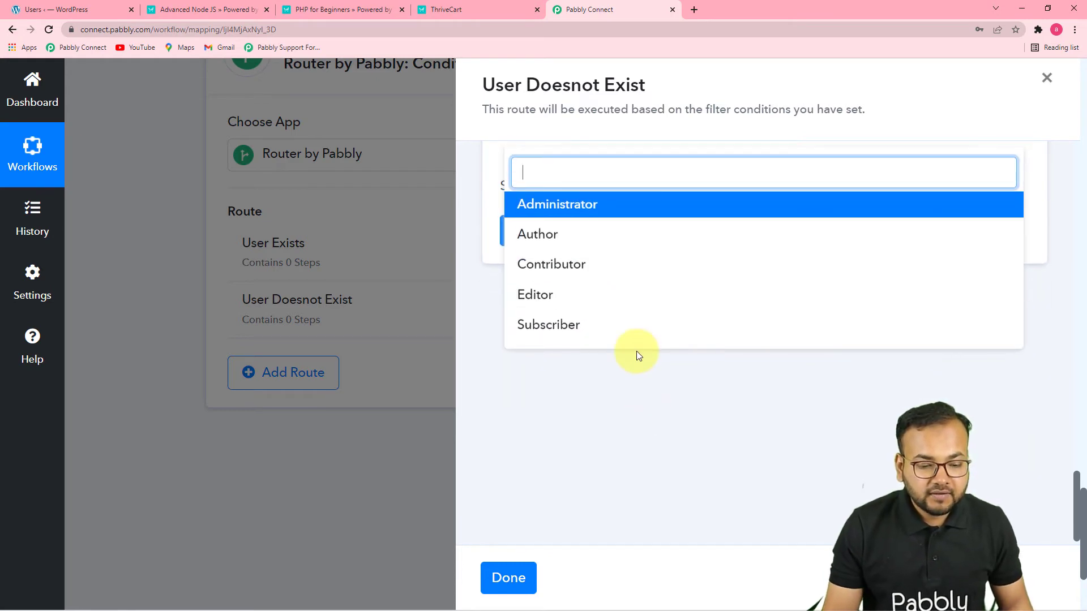
scroll(637, 352, up, 3)
text(s)
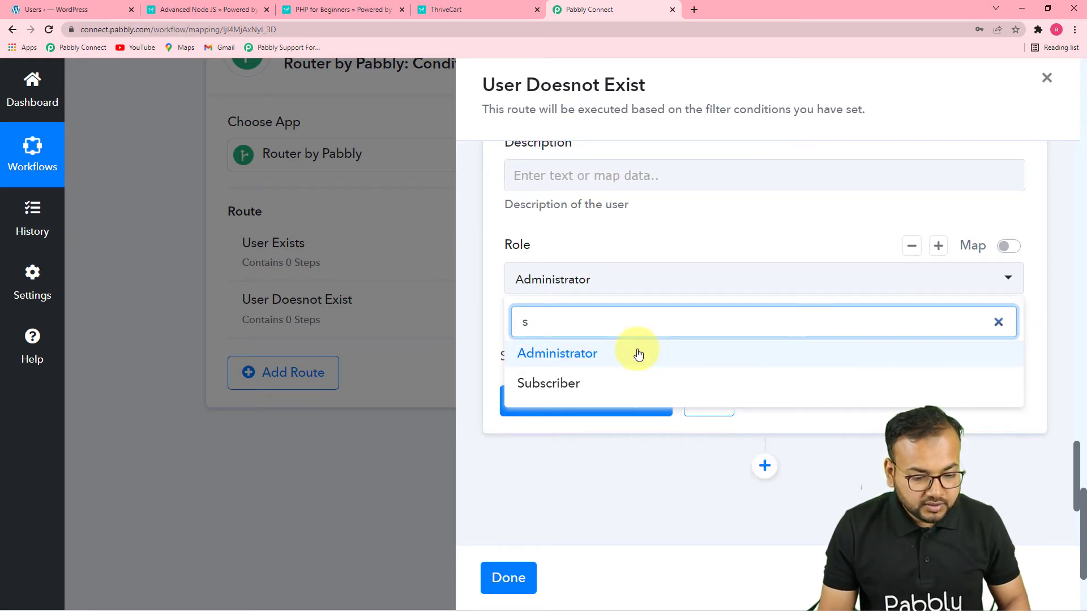
click(638, 353)
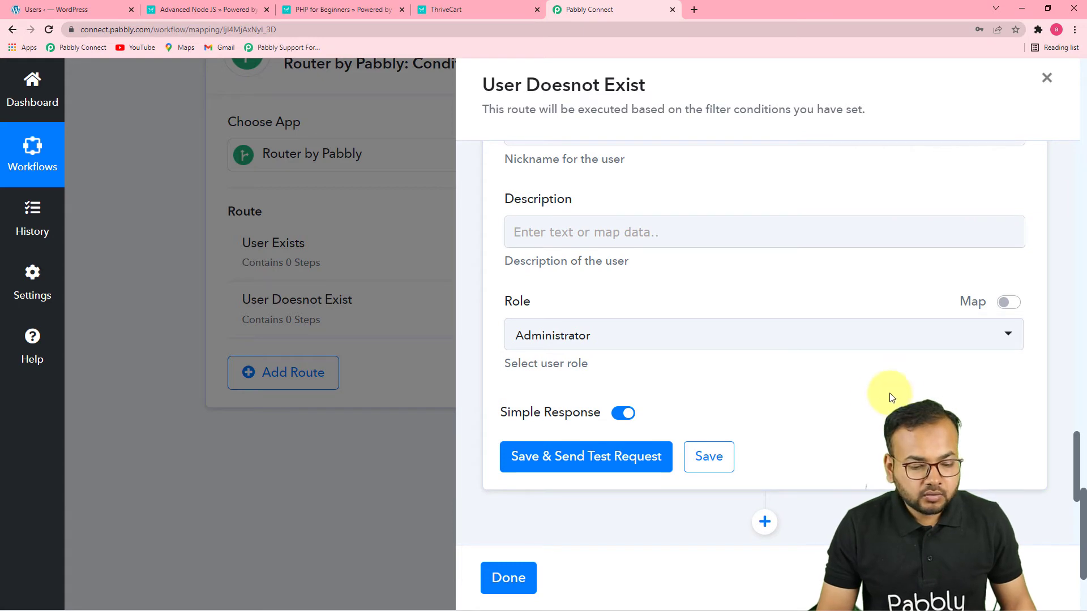
Enable mapping for the new user's Role, replace the role with Student, and save the Create a User action
click(1011, 314)
click(729, 335)
key(BackSpace)
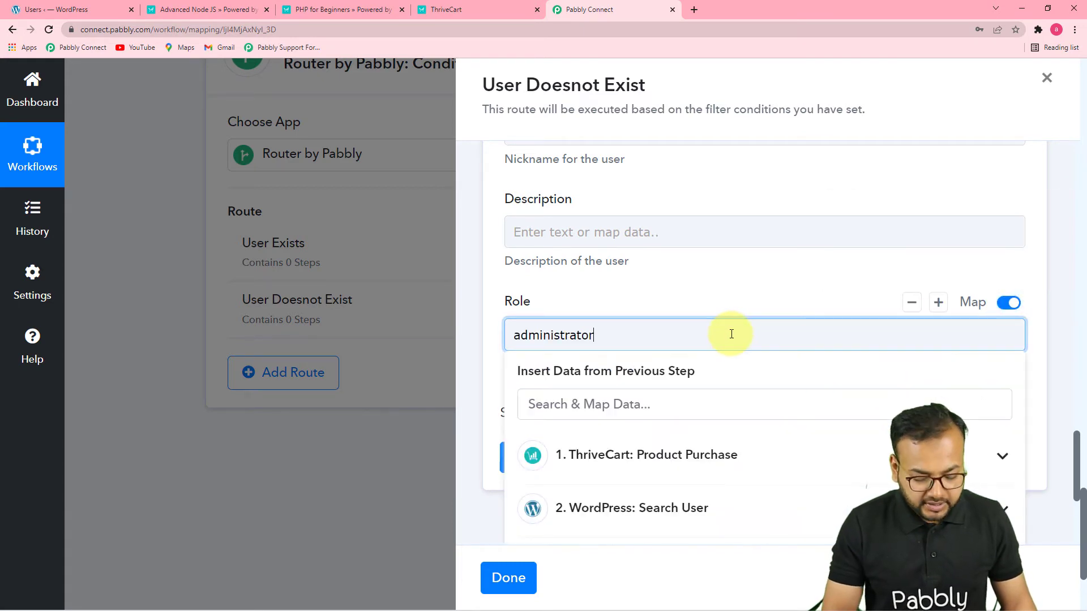
key(BackSpace)
key(BackSpace)
key(BackSpace)
key(BackSpace)
key(BackSpace)
key(BackSpace)
key(BackSpace)
key(BackSpace)
key(BackSpace)
key(BackSpace)
key(BackSpace)
key(BackSpace)
text(Student)
click(728, 288)
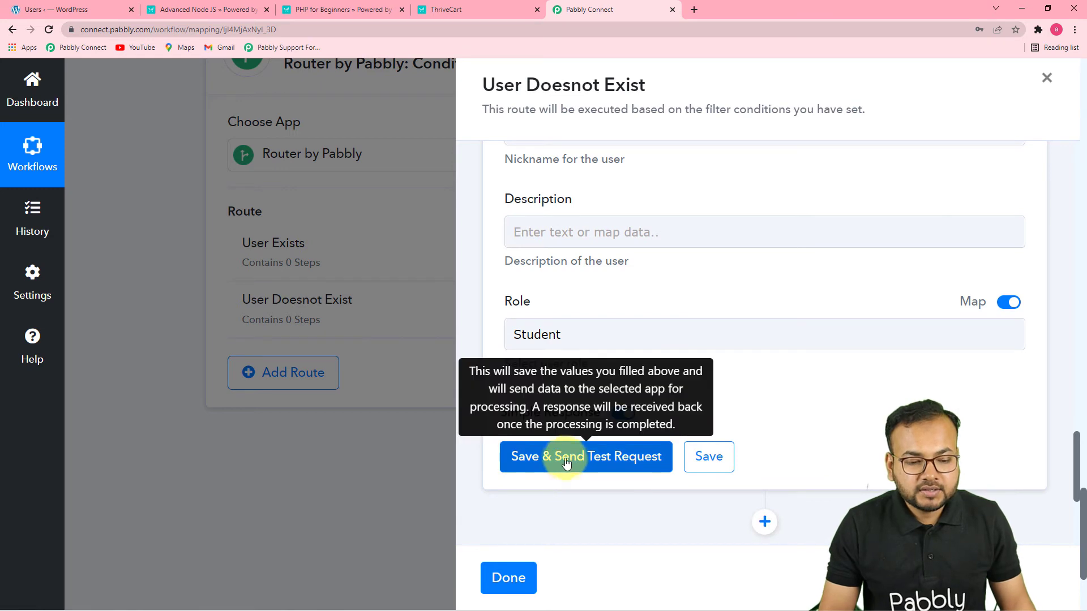
click(714, 462)
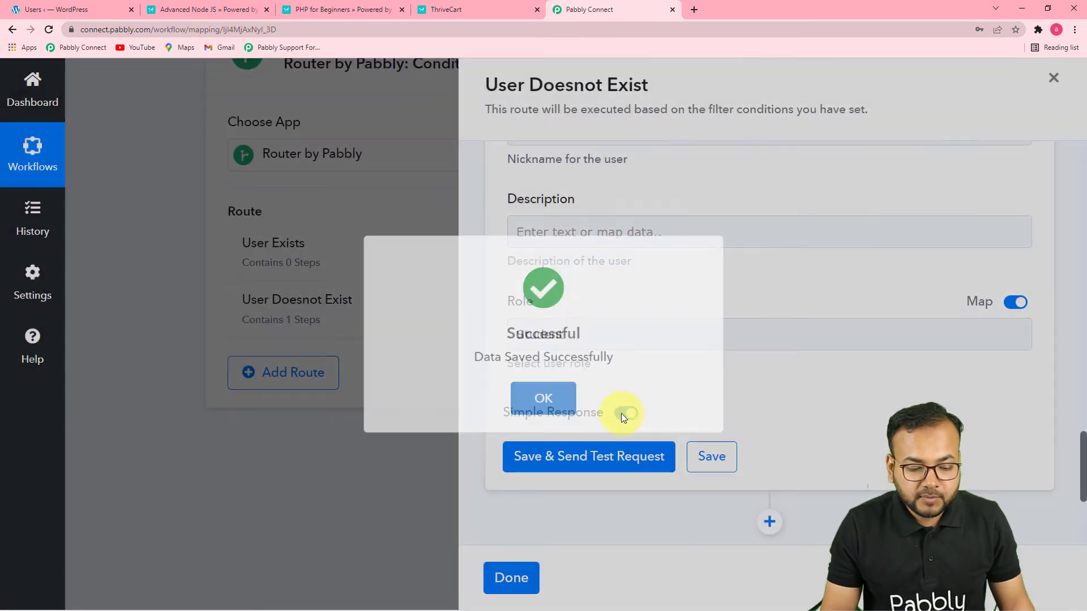
Add a Router action after the Create a User action in the User Doesnot Exist route
scroll(749, 419, down, 1)
scroll(749, 418, up, 4)
scroll(750, 410, down, 8)
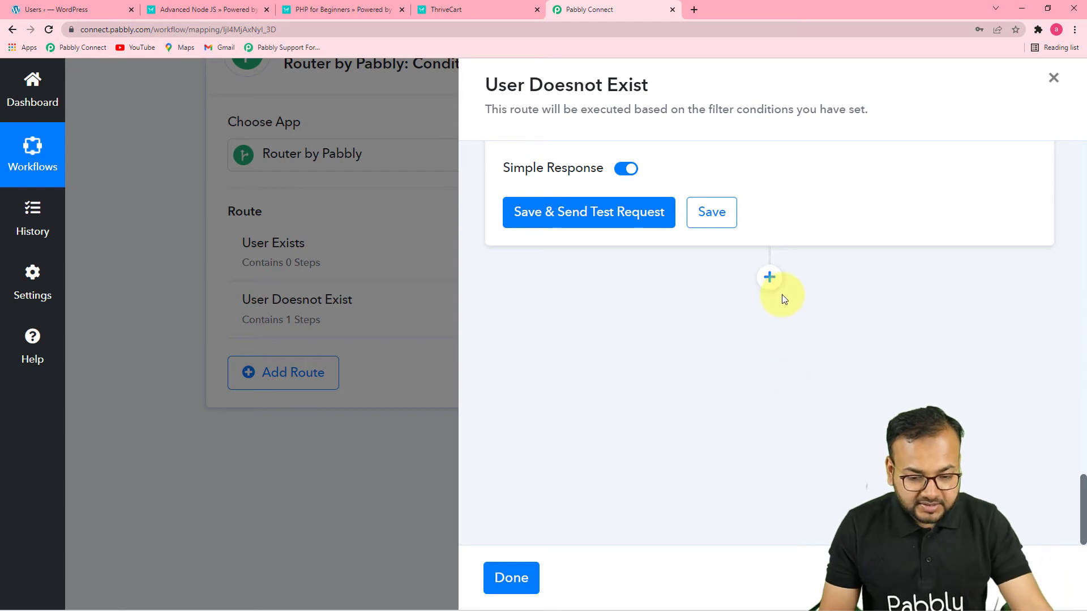
click(769, 276)
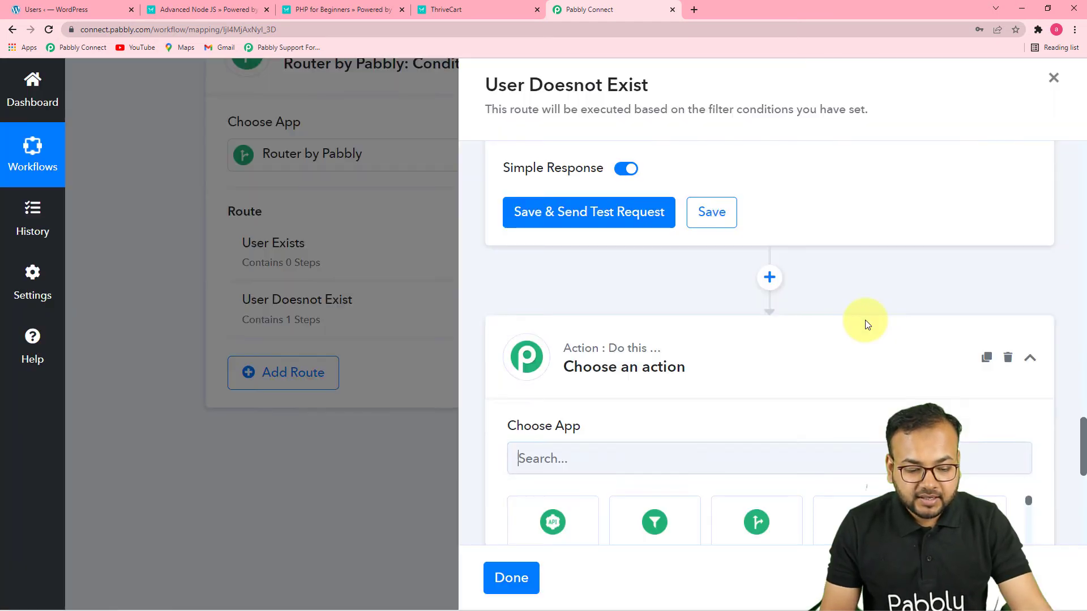
scroll(865, 325, down, 4)
click(785, 345)
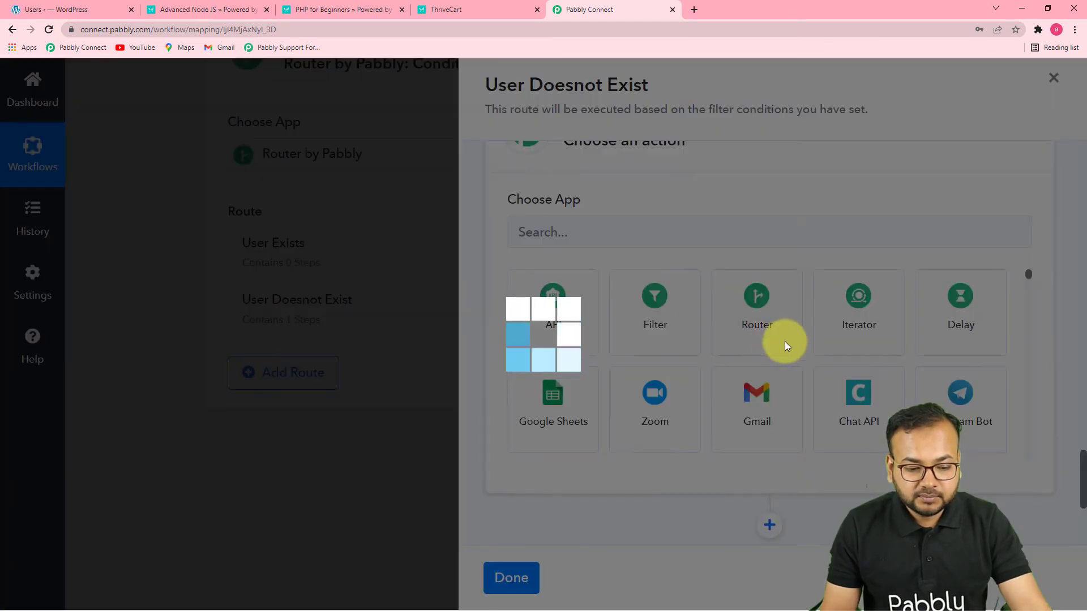
scroll(650, 332, down, 1)
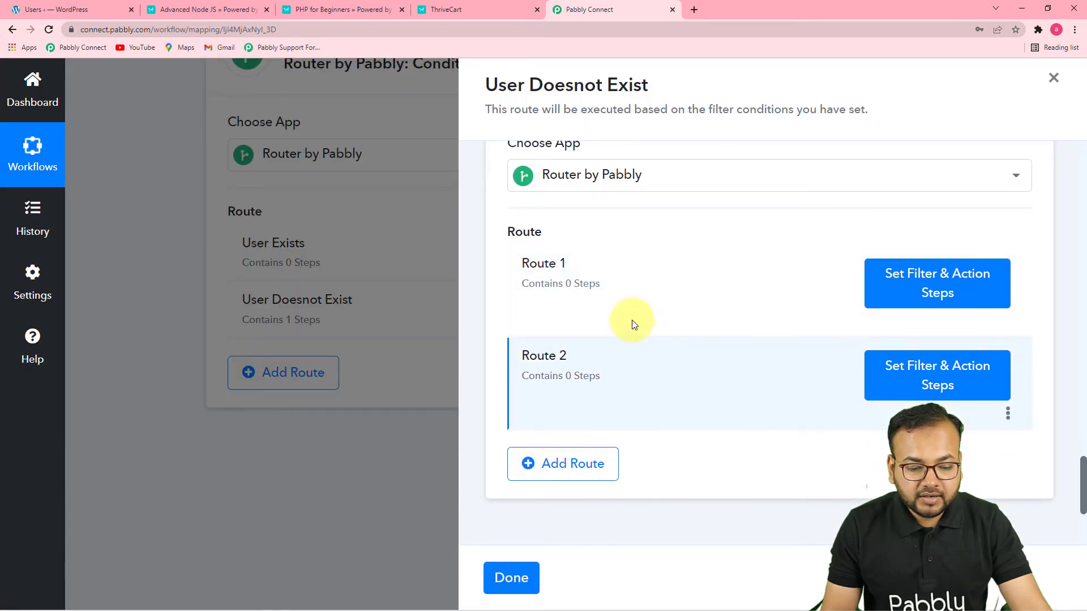
Rename Route 1 of the nested router as "Php course"
click(1007, 320)
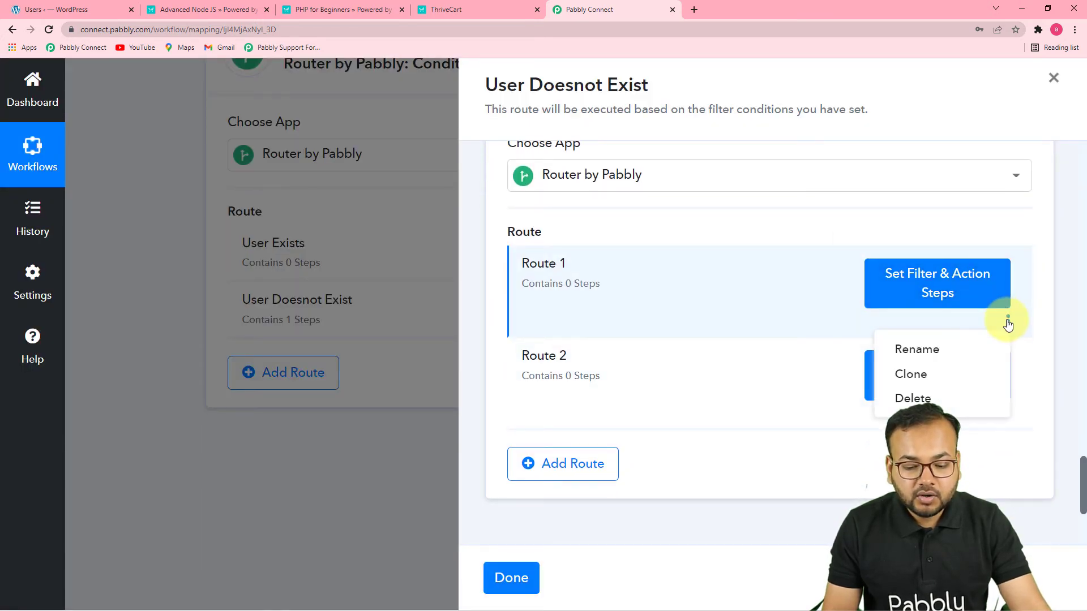
click(941, 349)
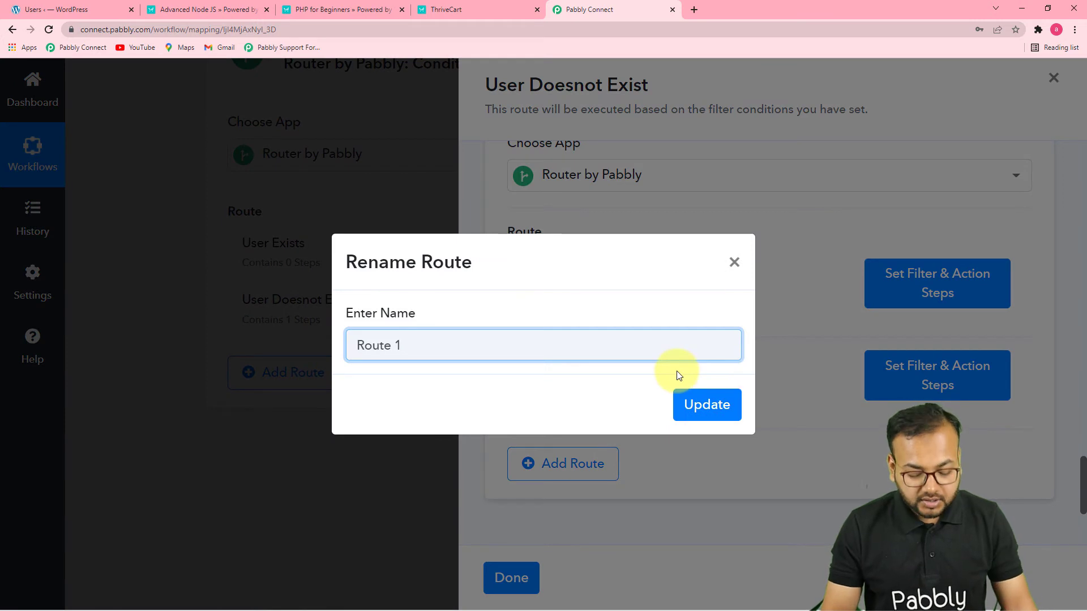
key(BackSpace)
key(BackSpace)
key(BackSpace)
key(BackSpace)
key(BackSpace)
key(BackSpace)
key(BackSpace)
text(Php couese)
click(705, 404)
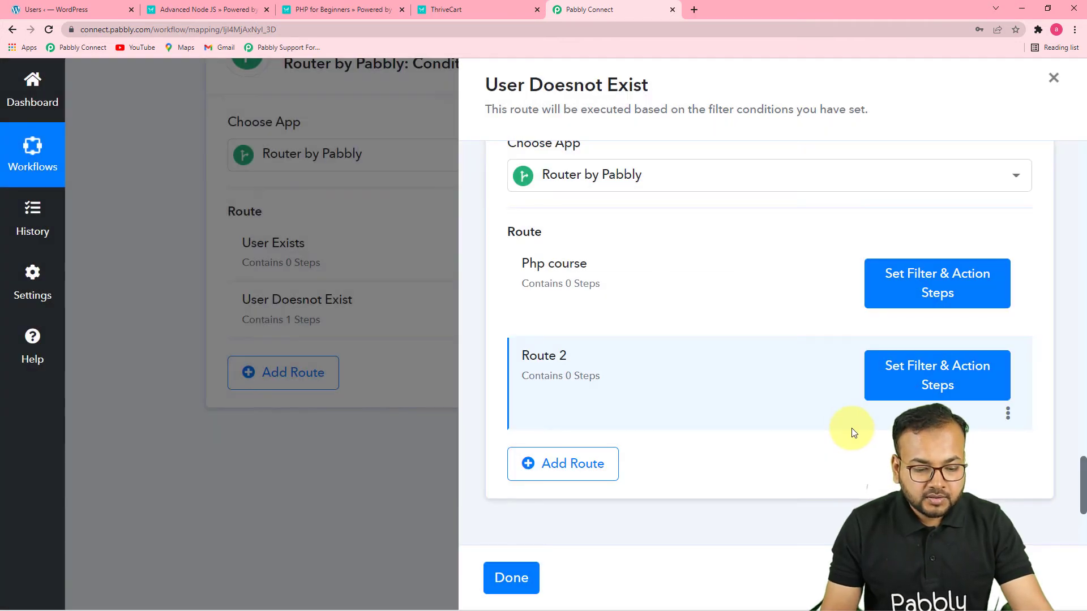
Open the Php course route's filter and set its label to Base Product Name from the ThriveCart Product Purchase step
click(924, 298)
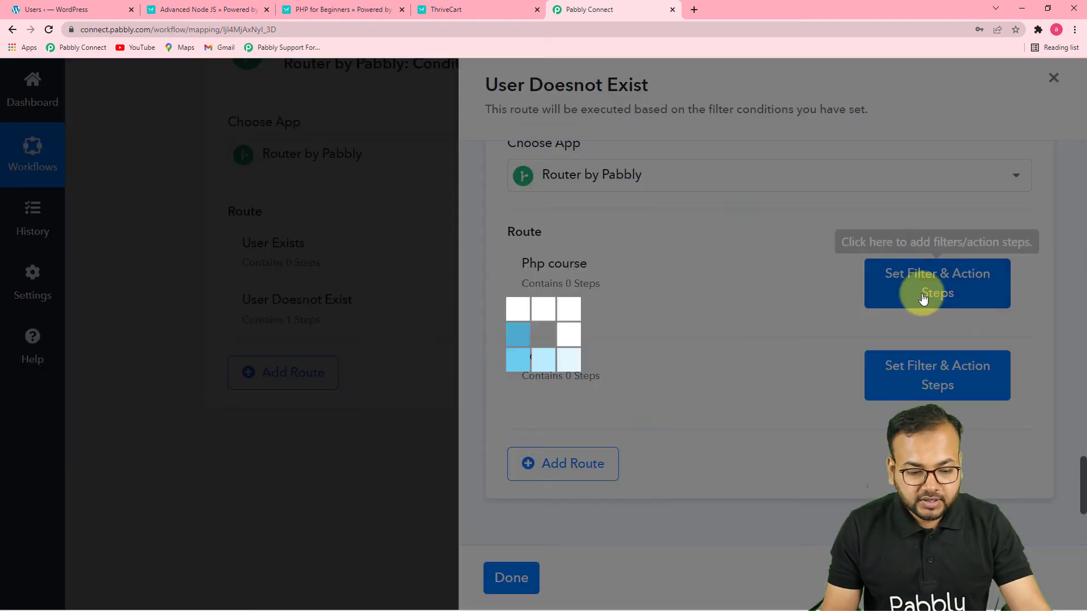
scroll(651, 357, down, 1)
scroll(667, 364, up, 1)
click(610, 332)
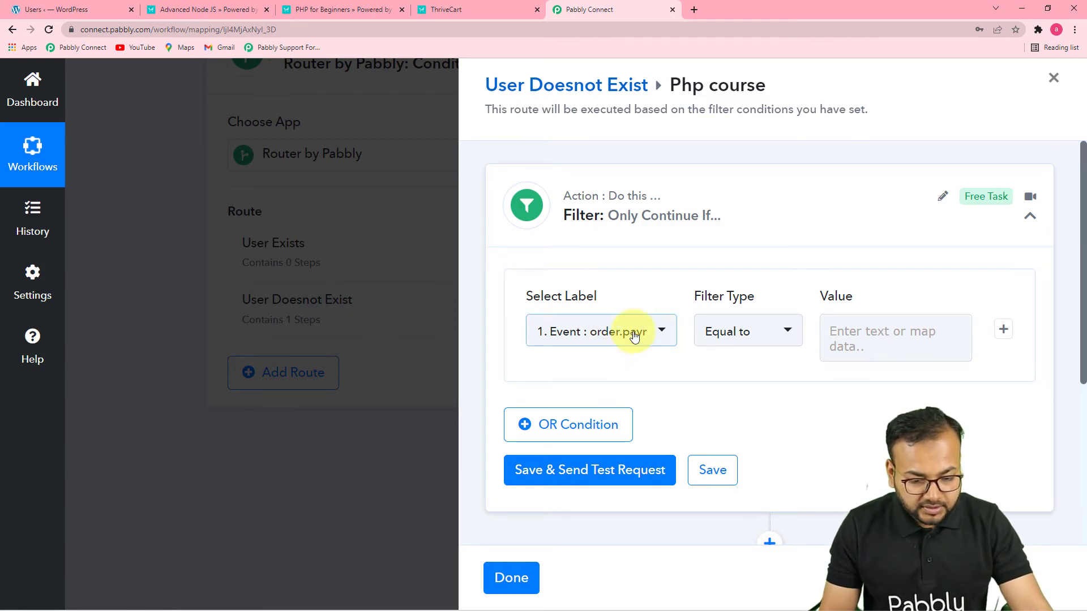
click(634, 336)
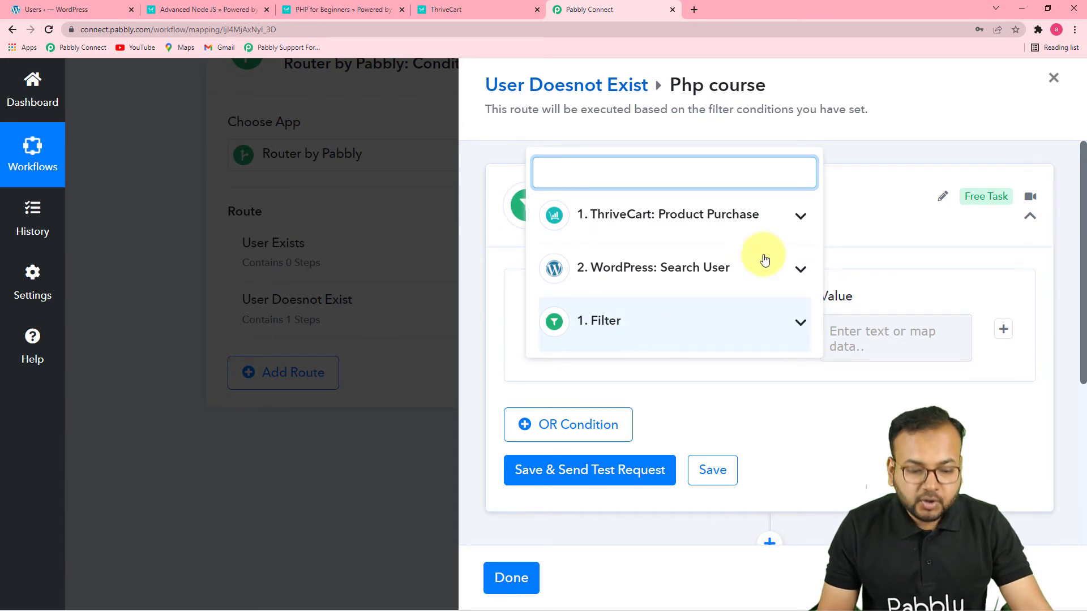
click(697, 239)
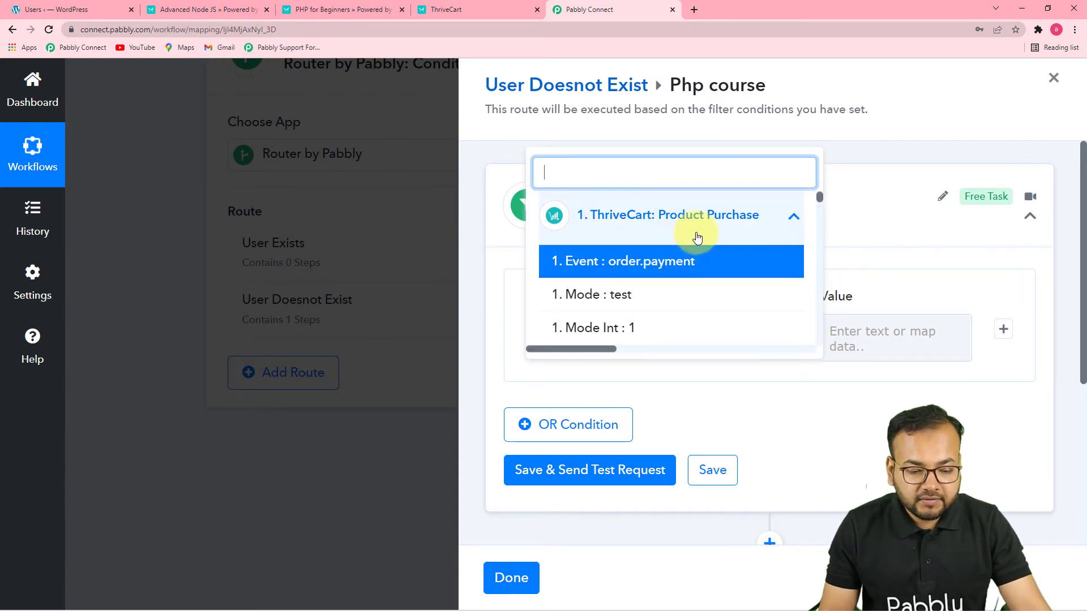
scroll(713, 293, down, 3)
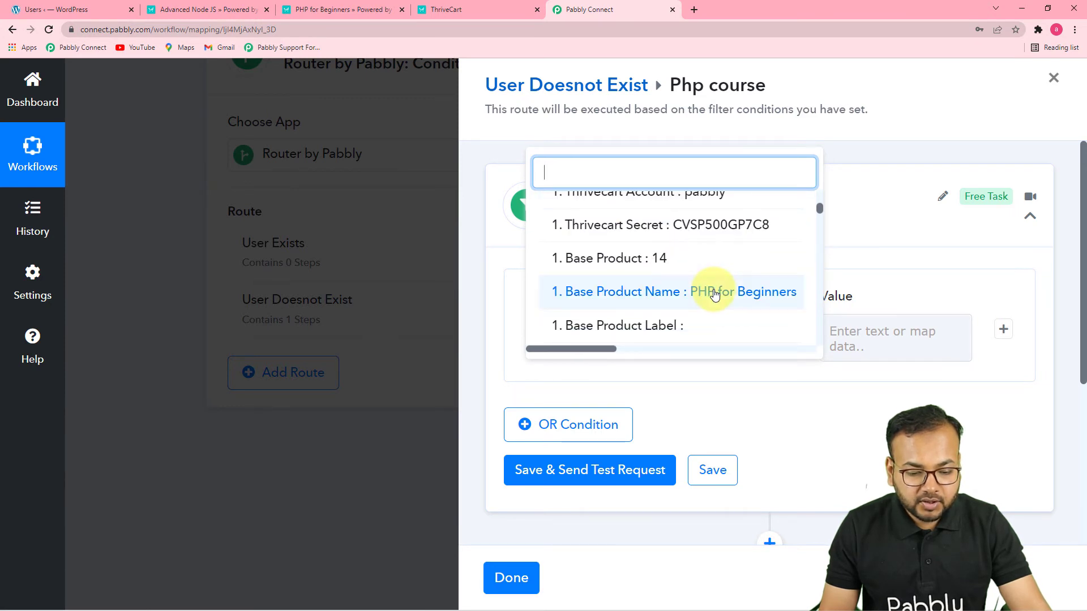
click(644, 302)
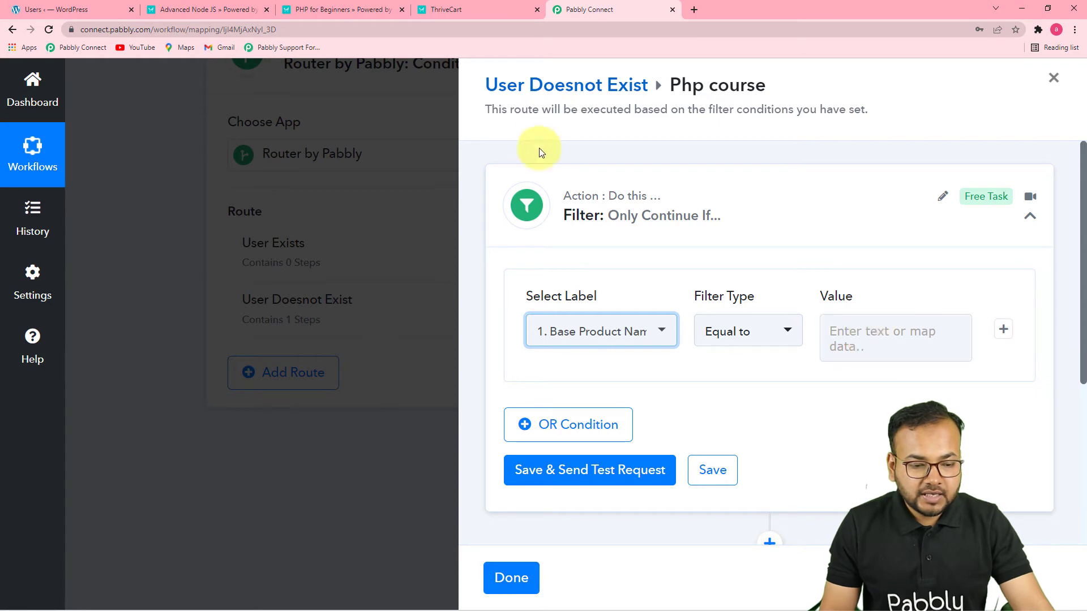
Copy the product name from the PHP for Beginners checkout page and set the filter value to "PHP for Beginners"
click(467, 10)
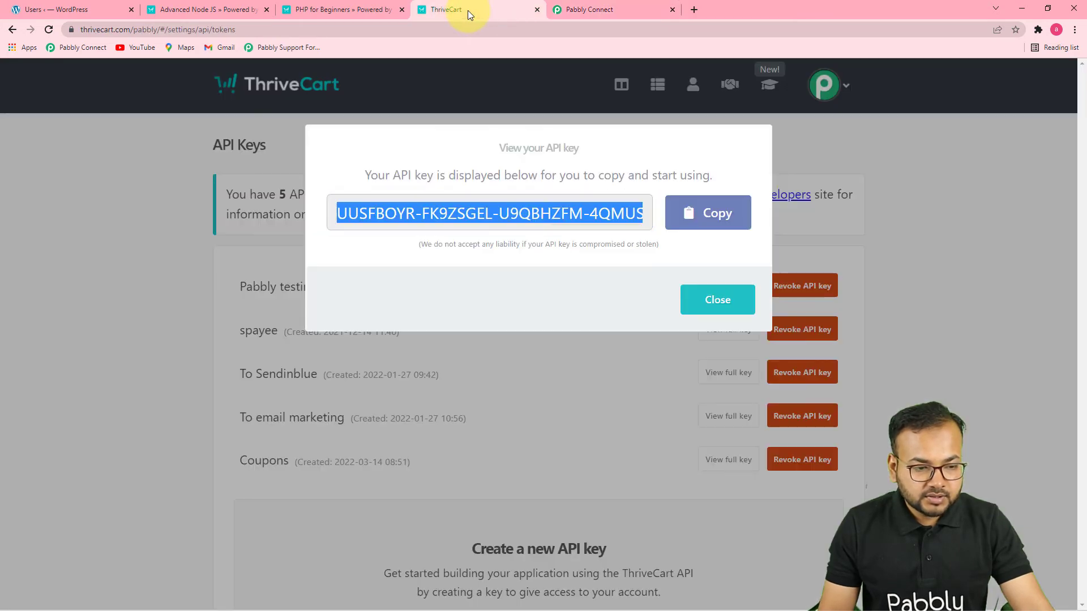
click(374, 10)
right_click(355, 345)
click(374, 355)
click(617, 10)
click(878, 331)
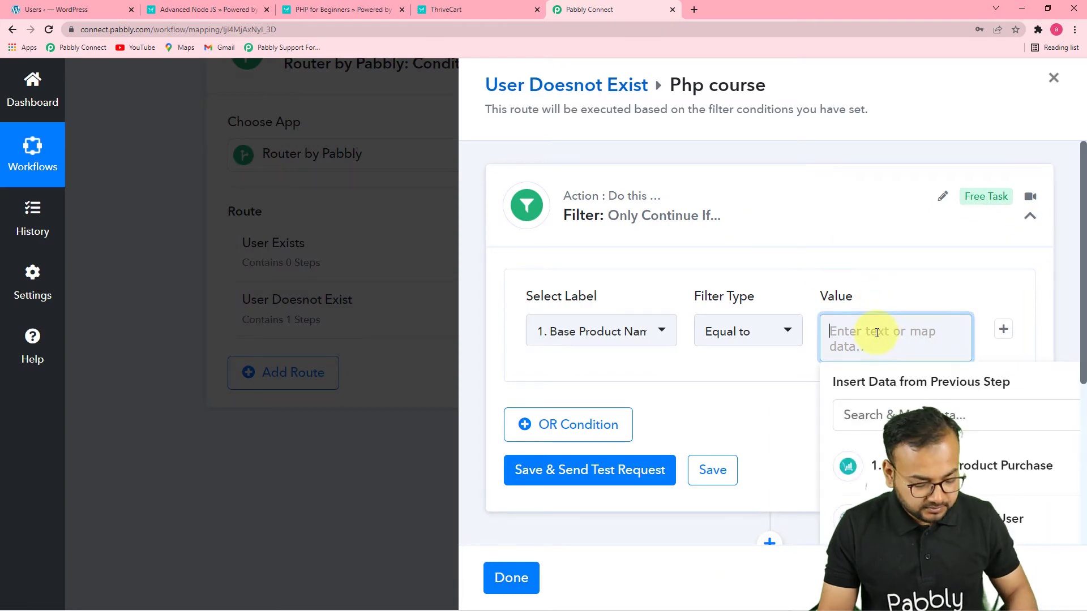
text(PHP for Beginners)
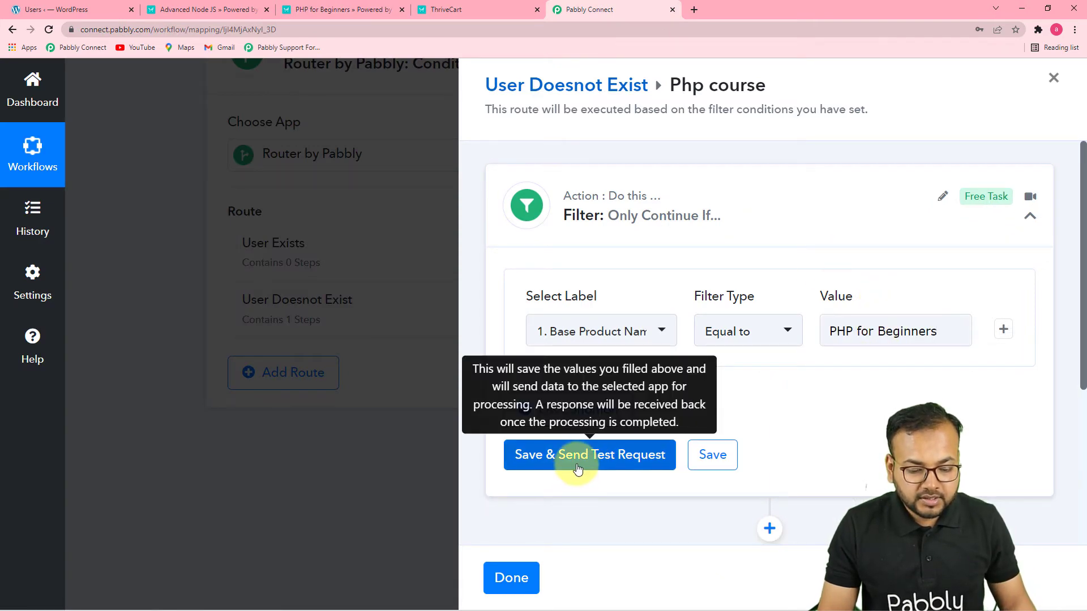
Save the Php course filter with a test request and review the response against its condition
click(572, 471)
scroll(869, 389, down, 5)
scroll(870, 388, down, 1)
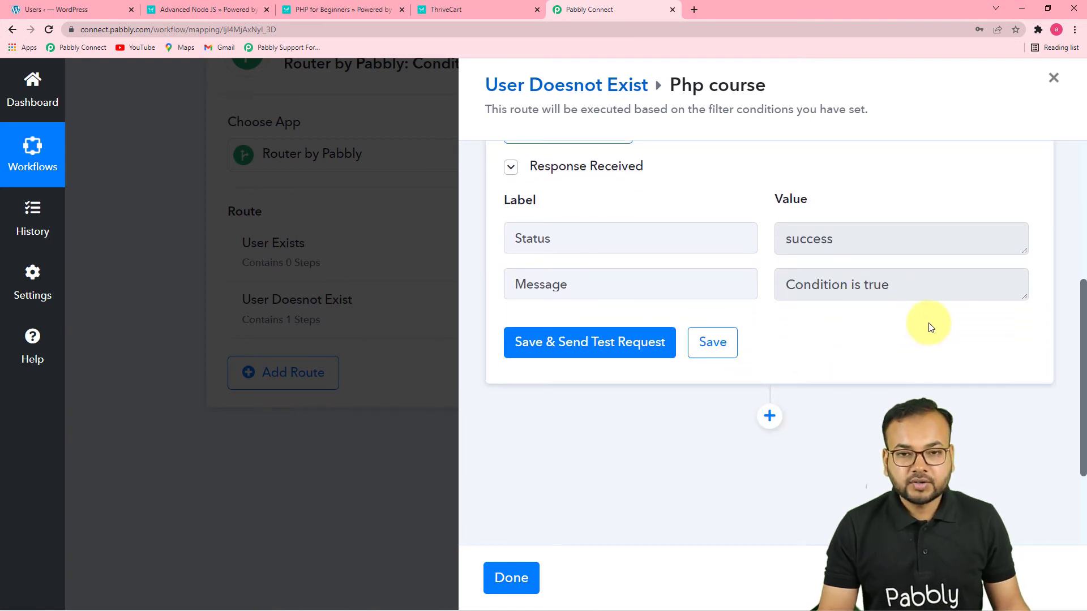
scroll(849, 317, up, 3)
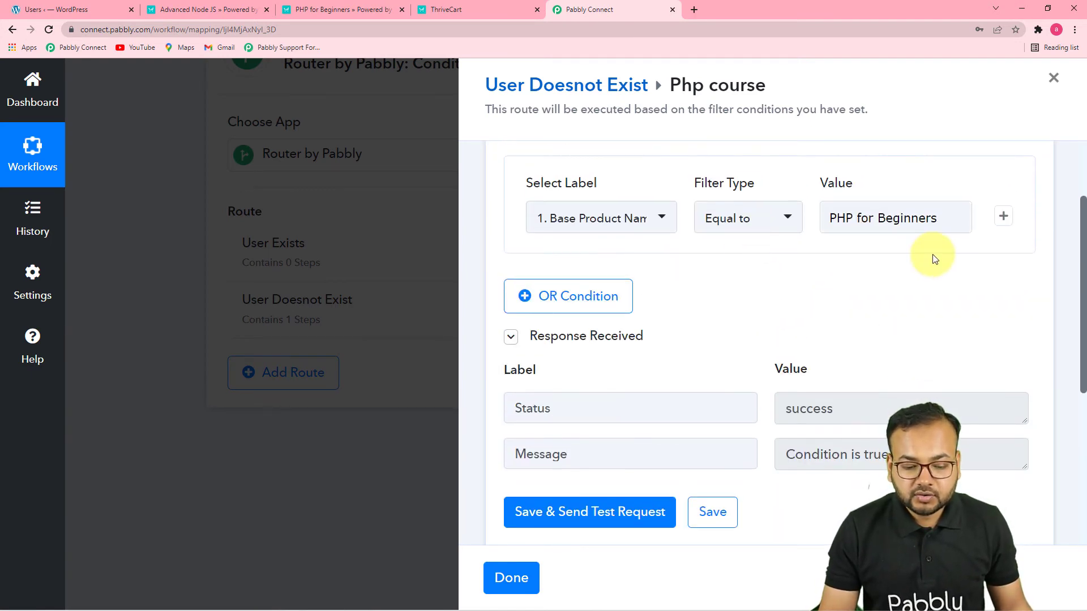
scroll(735, 298, down, 5)
scroll(735, 314, up, 3)
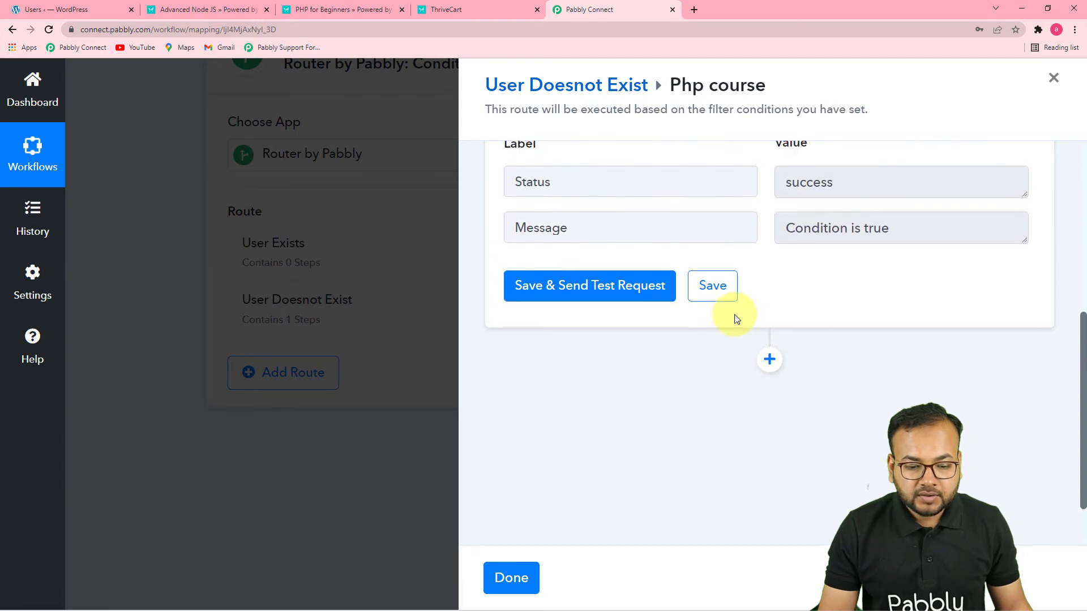
scroll(821, 320, down, 2)
scroll(881, 341, down, 1)
scroll(881, 341, up, 6)
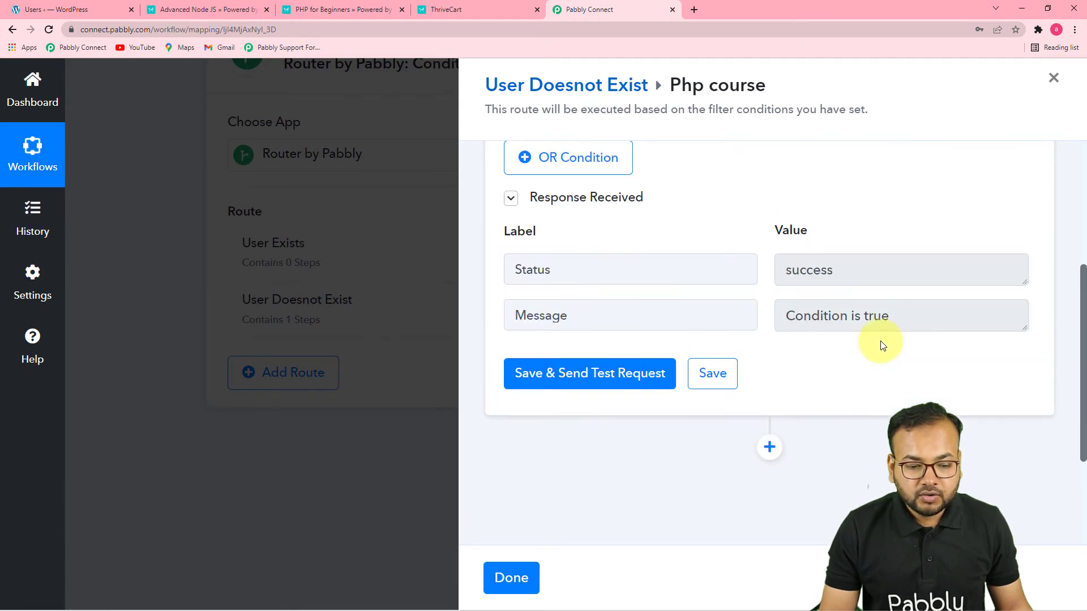
Add an action after the Php course filter and choose LearnDash as its app
scroll(881, 340, down, 3)
scroll(880, 341, down, 3)
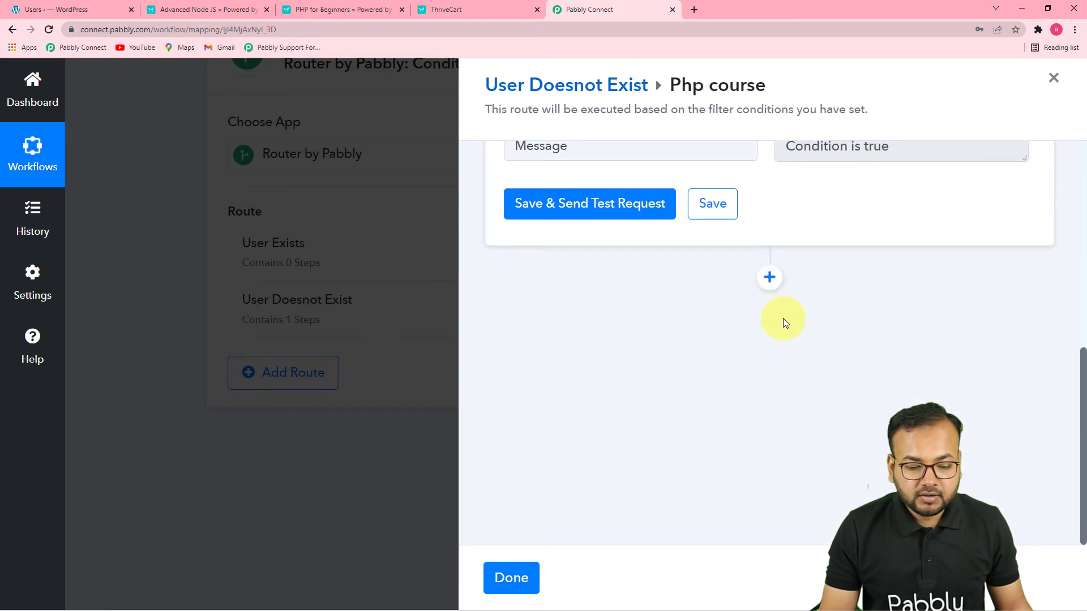
click(770, 278)
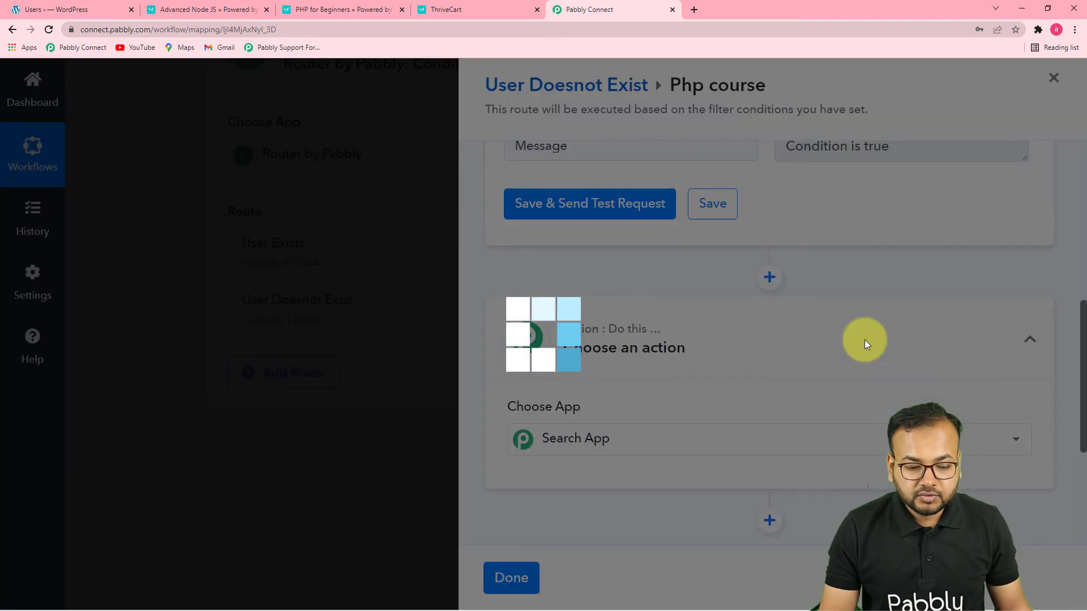
text(lr)
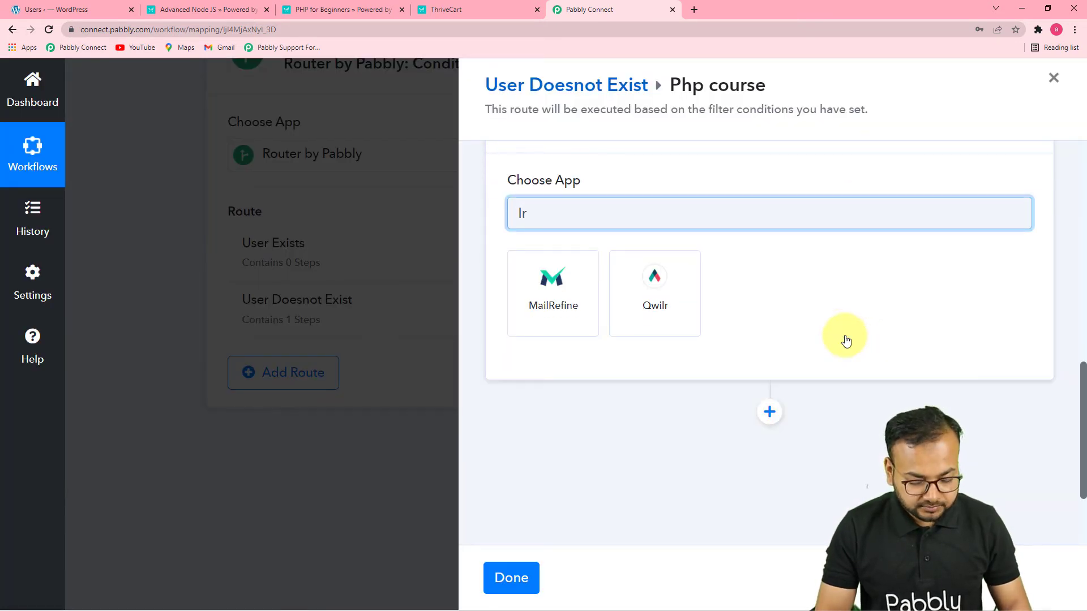
key(BackSpace)
text(ear)
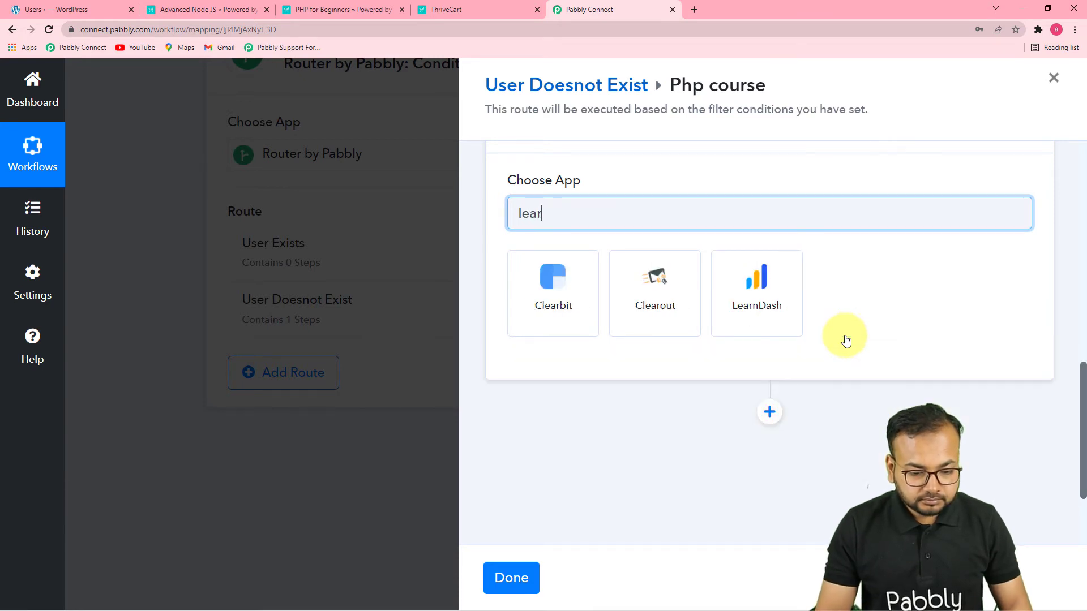
click(766, 328)
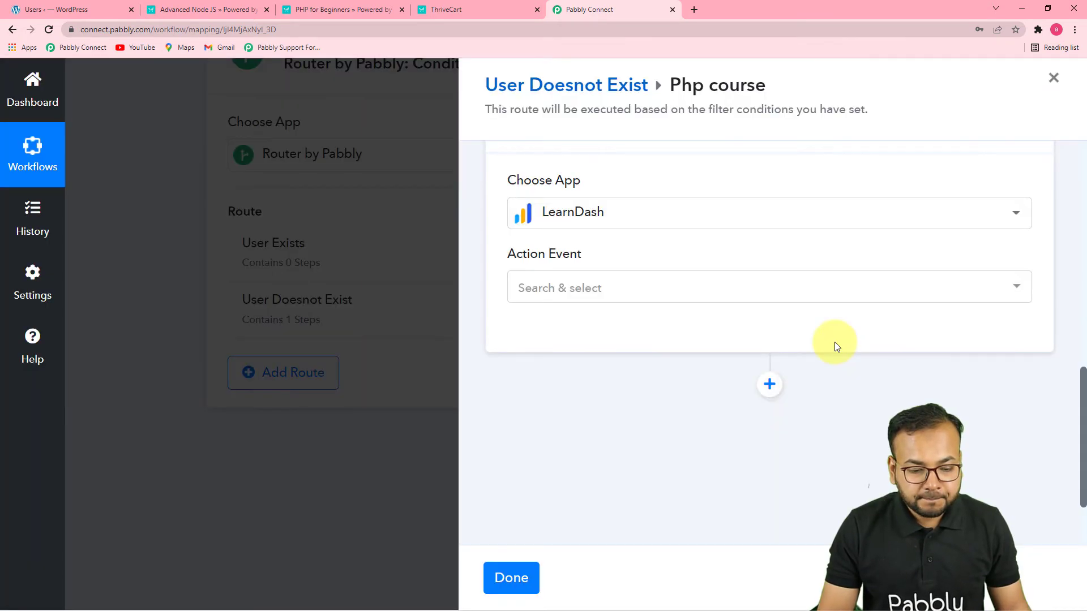
Set the LearnDash action event to Enroll Into Course and connect it with the existing LearnDash #9 connection
click(671, 287)
click(581, 301)
click(561, 343)
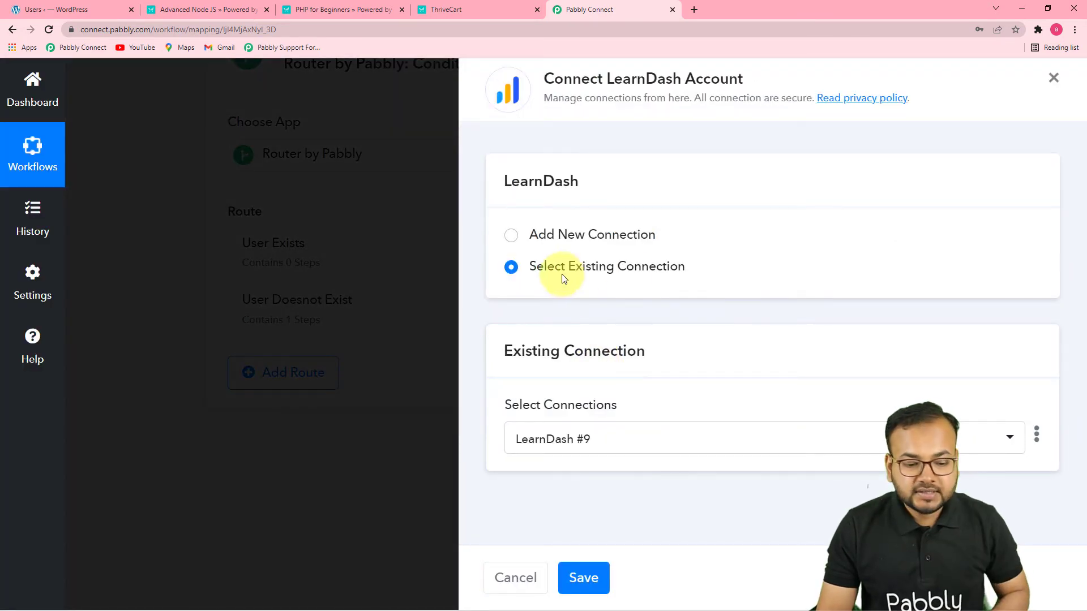
click(585, 583)
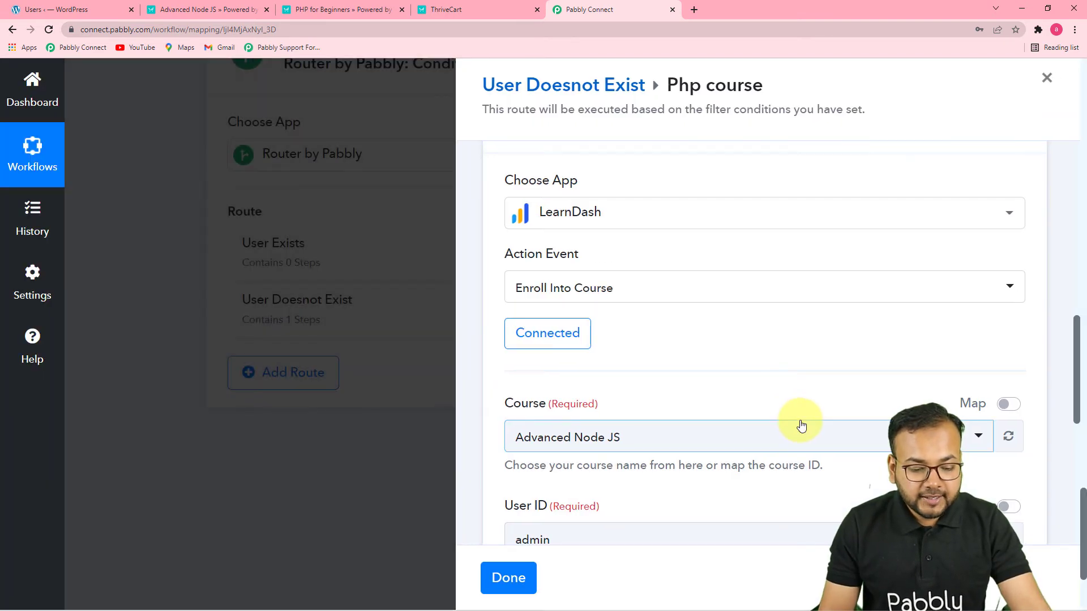
Set the LearnDash enrollment course to PHP for Beginners
scroll(798, 423, down, 3)
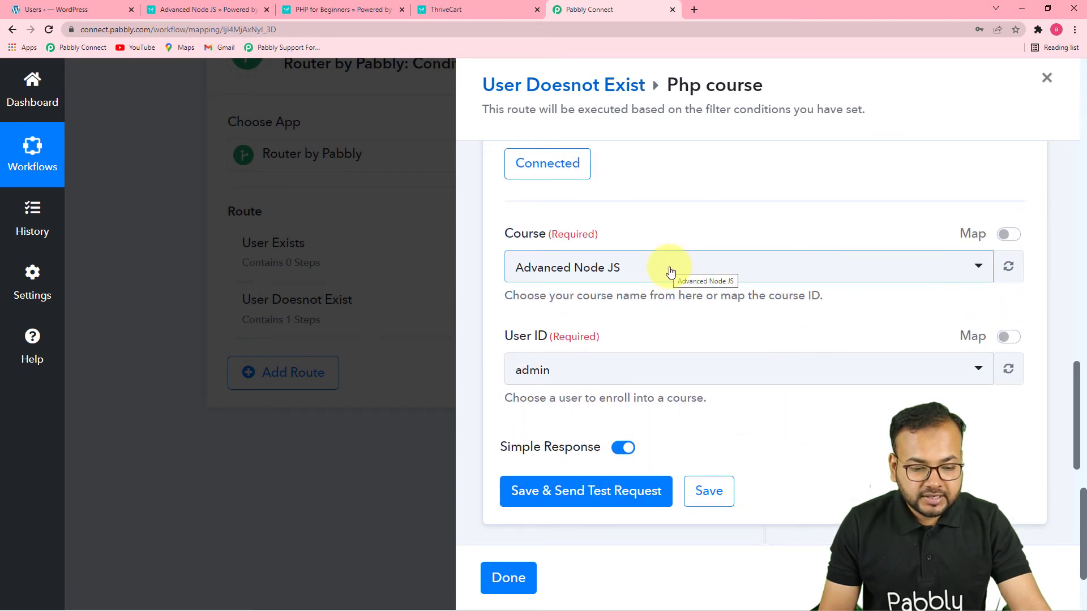
click(668, 272)
click(629, 368)
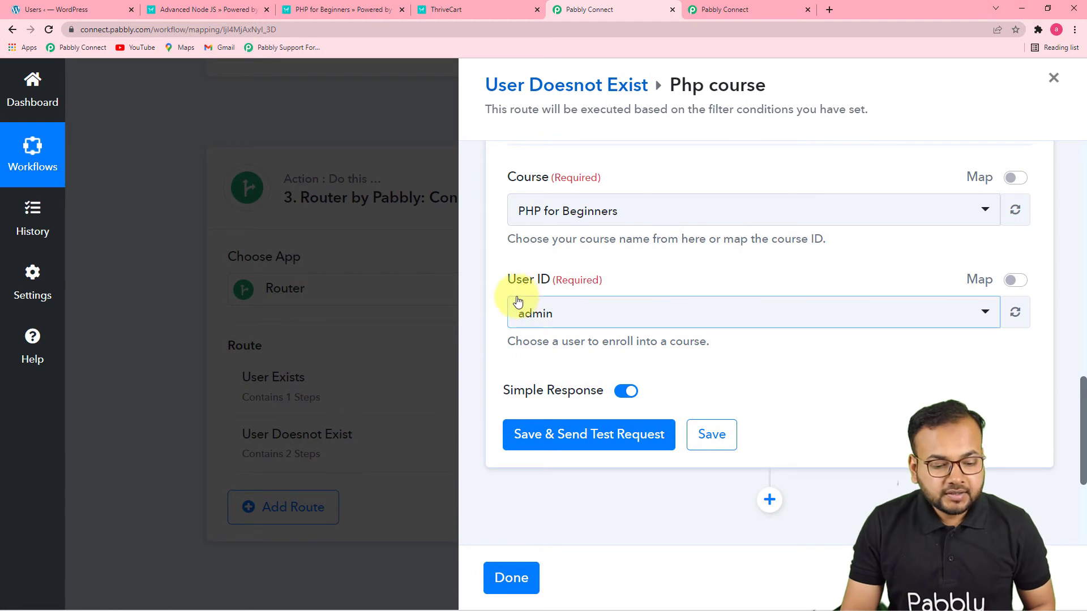
Enable mapping for the enrollment's User ID and map it to the Id from the WordPress Create a User step
click(1017, 282)
click(576, 308)
key(BackSpace)
scroll(575, 307, down, 2)
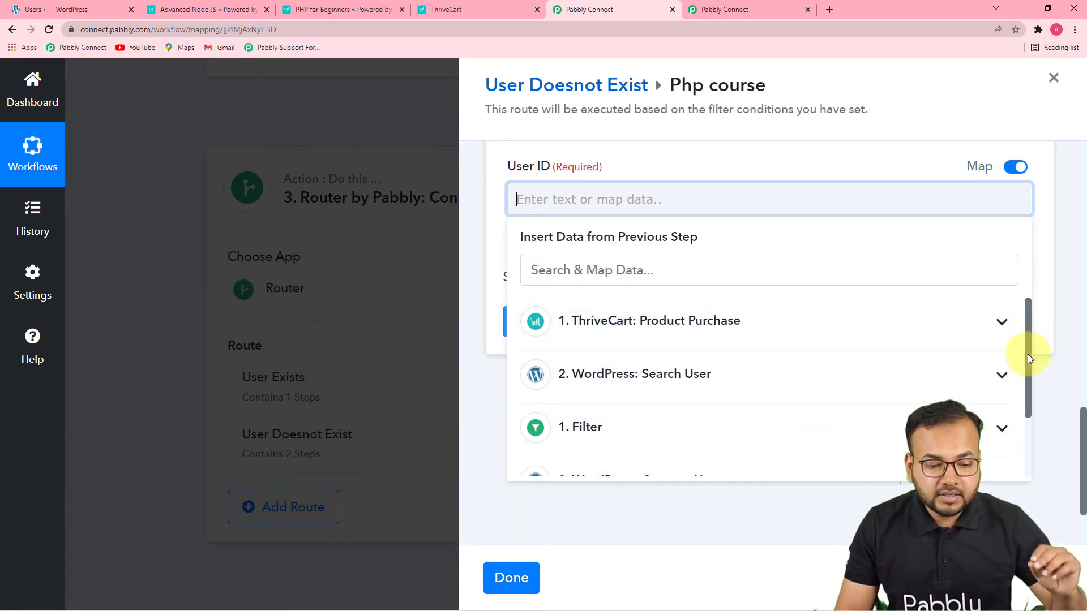
drag(1026, 341, 1020, 411)
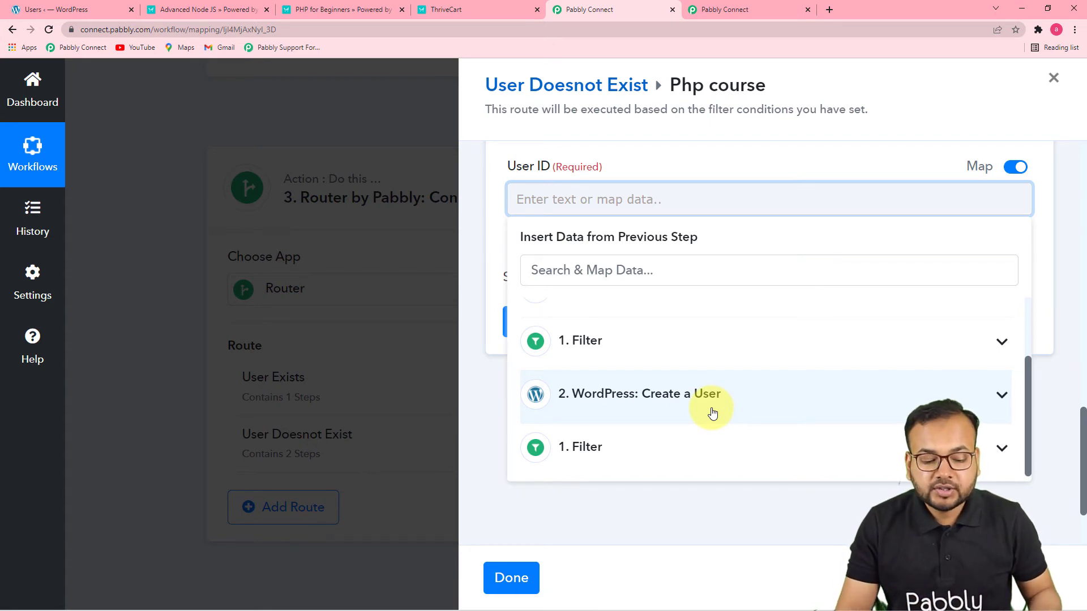
click(621, 406)
click(589, 439)
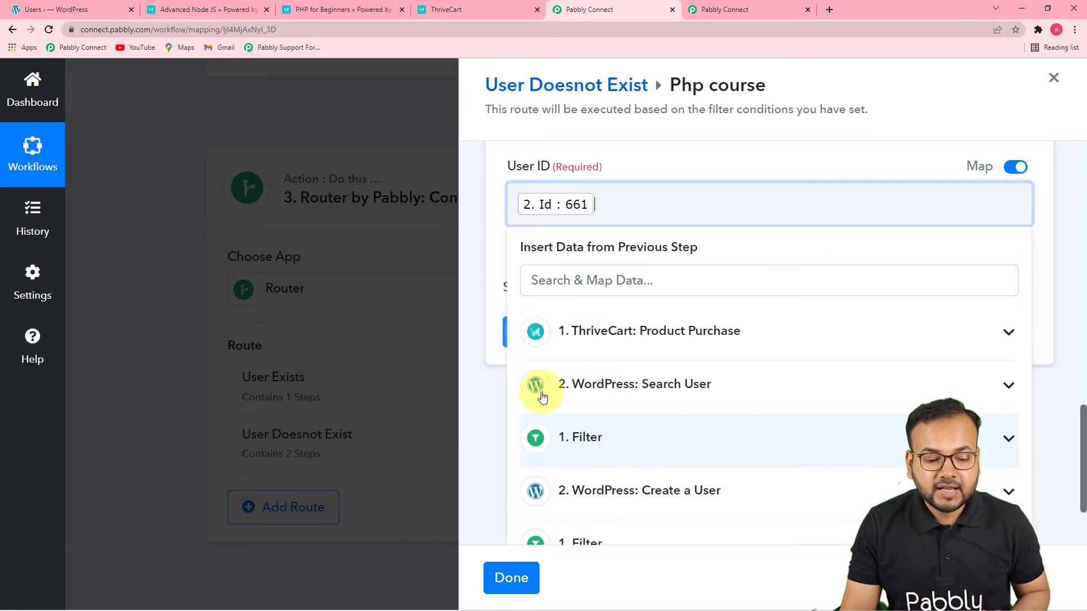
click(481, 402)
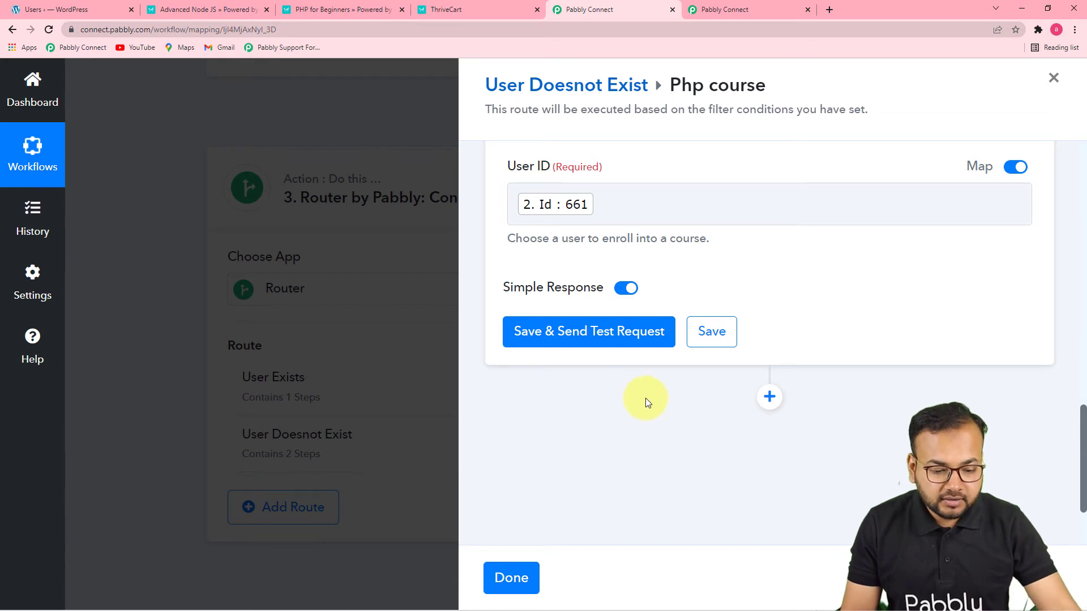
Save and test the PHP for Beginners enrollment, and return to the User Doesnot Exist route
click(626, 331)
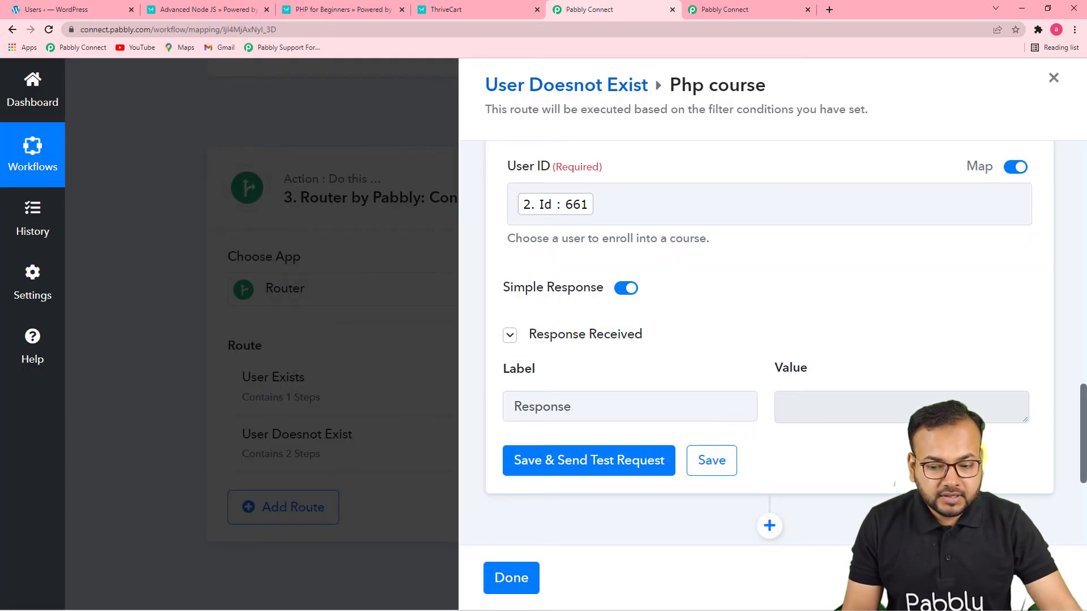
scroll(769, 339, up, 10)
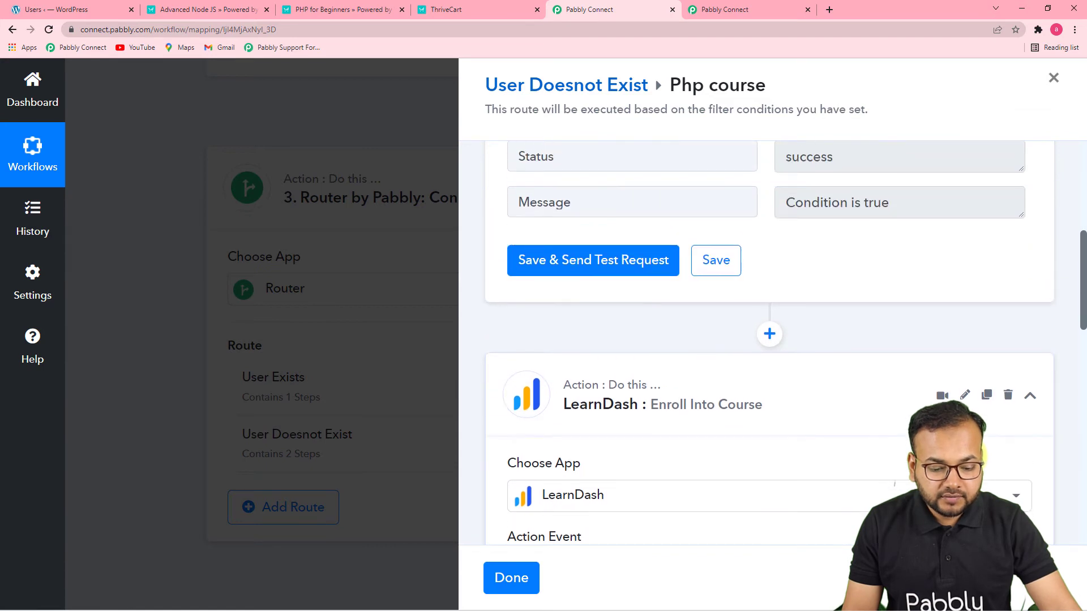
scroll(838, 429, up, 6)
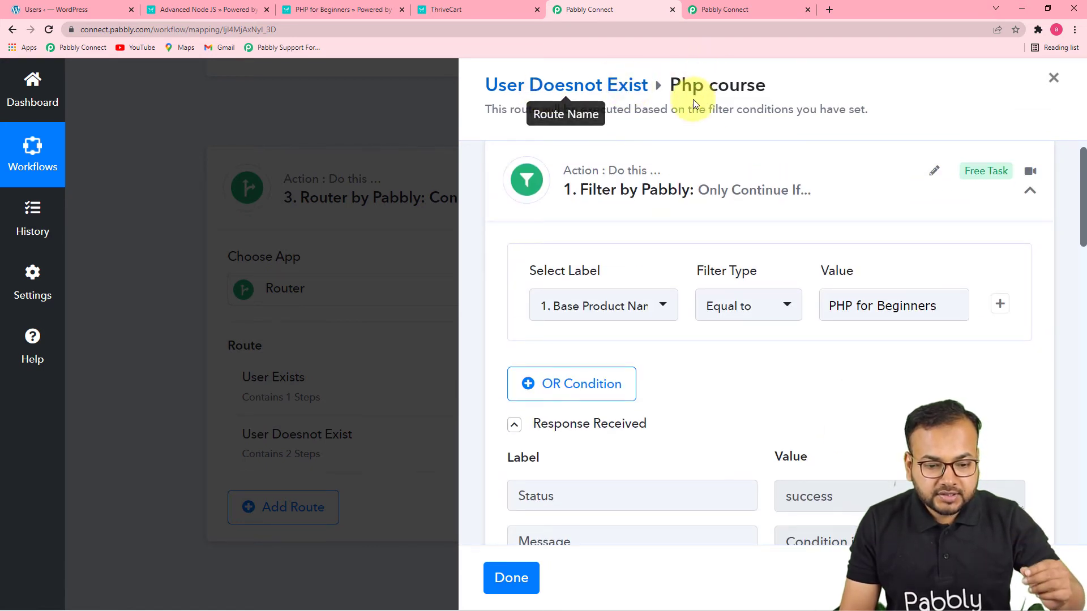
scroll(793, 357, up, 1)
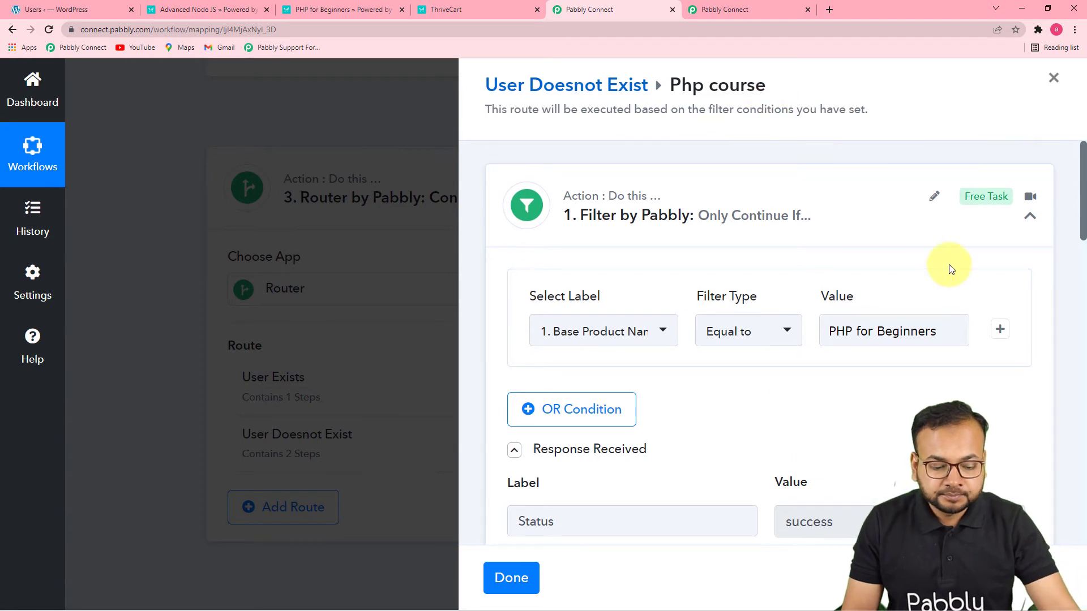
click(573, 91)
Add a second route to the router inside User Doesnot Exist and rename it For node js course
scroll(695, 277, down, 3)
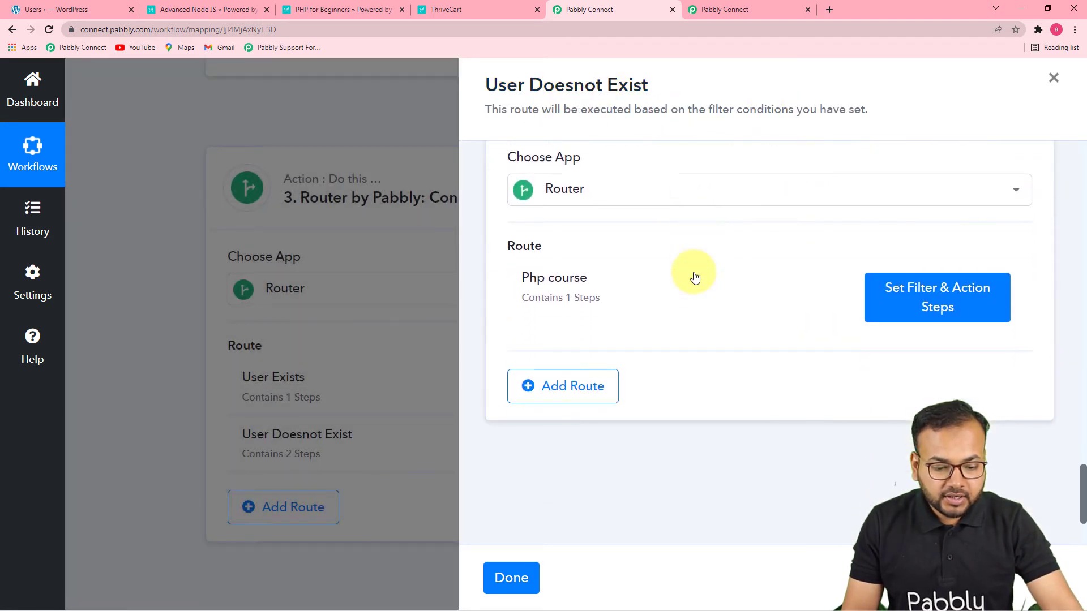
scroll(696, 276, down, 2)
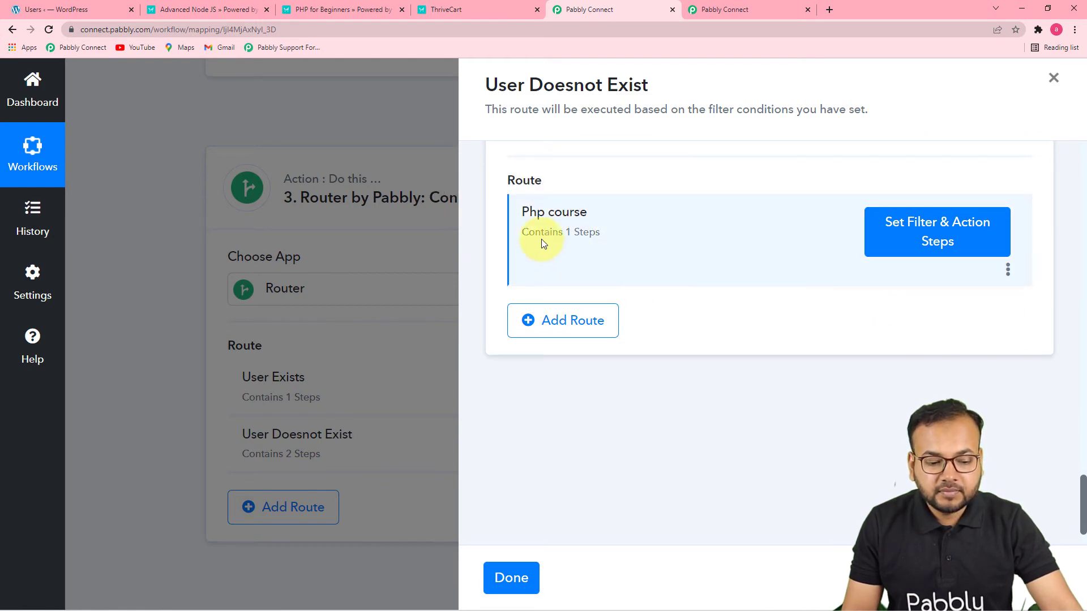
click(572, 321)
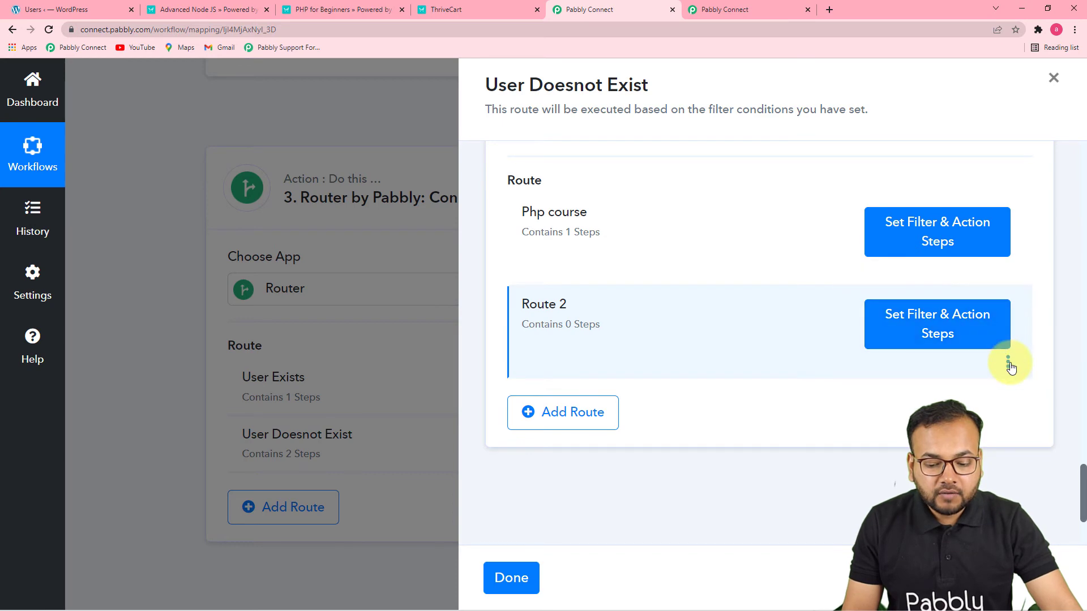
click(943, 393)
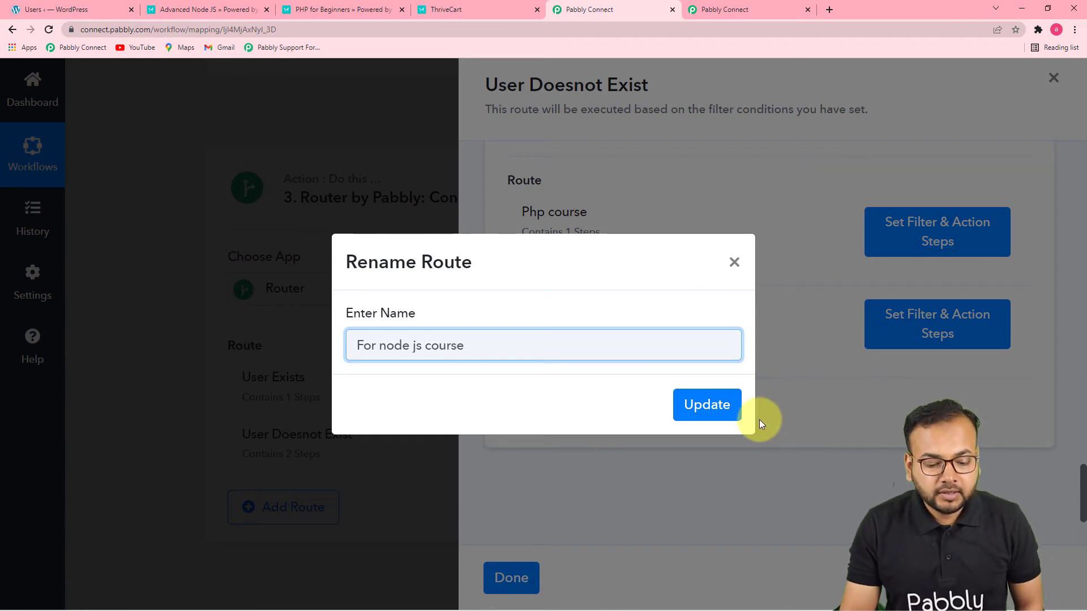
click(707, 415)
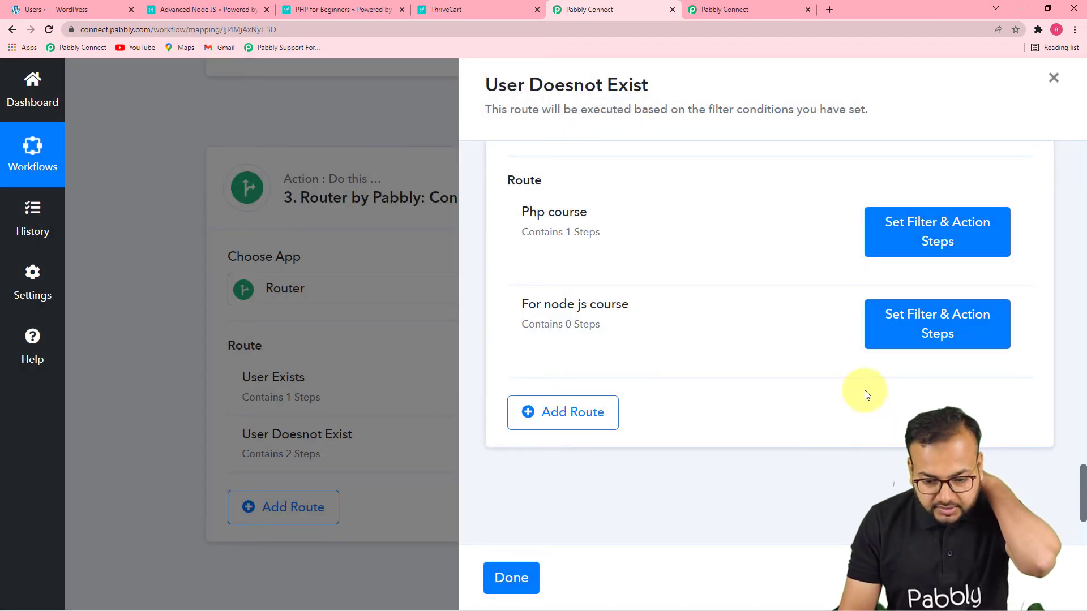
Open the For node js course route's filter and set its label to Base Product Name from the ThriveCart Product Purchase step
click(906, 334)
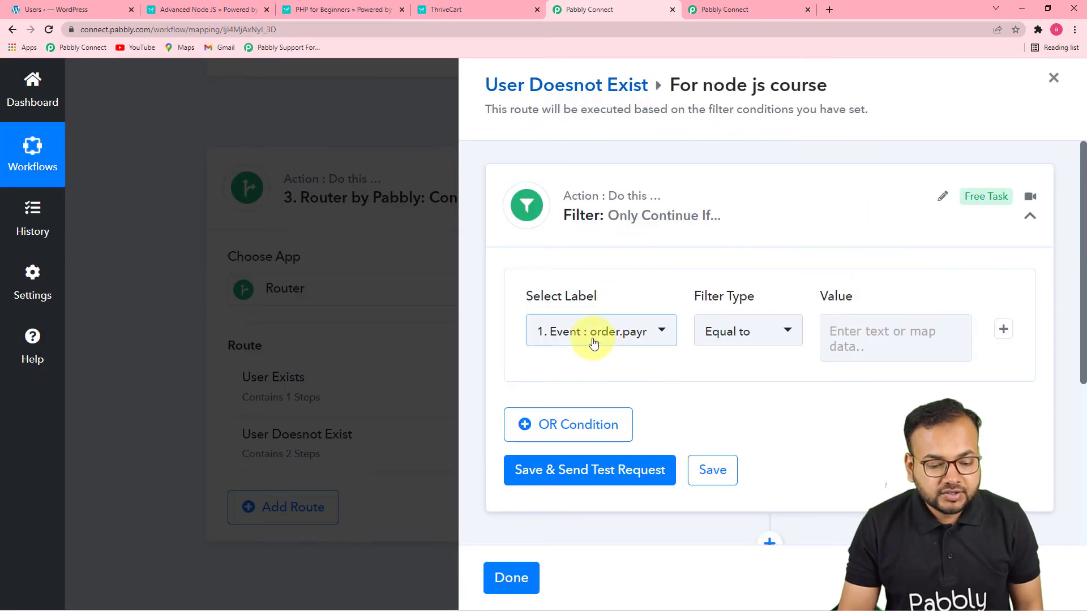
click(633, 335)
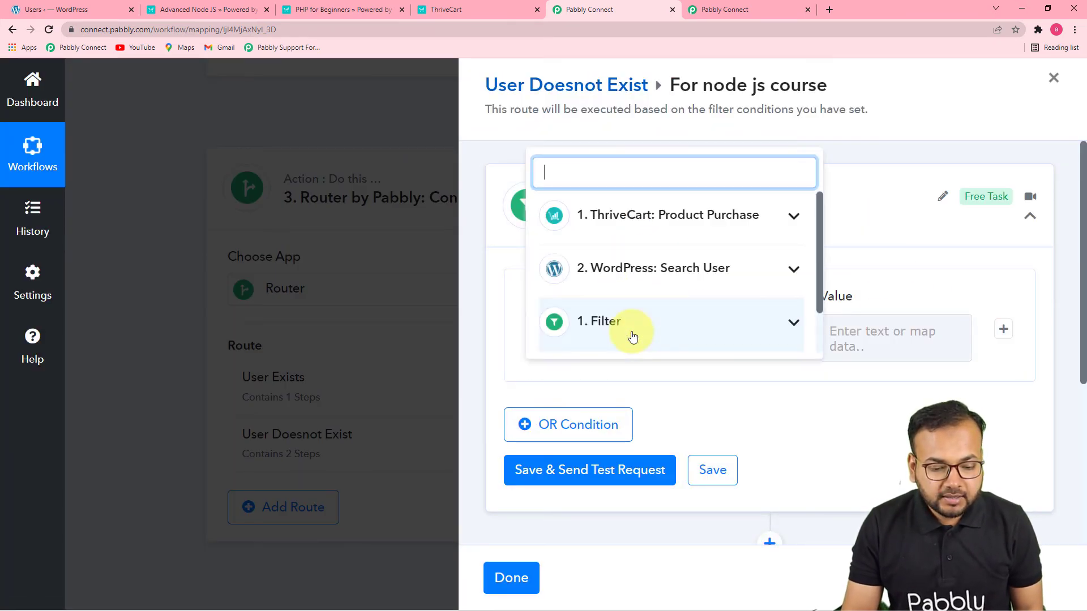
click(668, 219)
scroll(674, 315, down, 3)
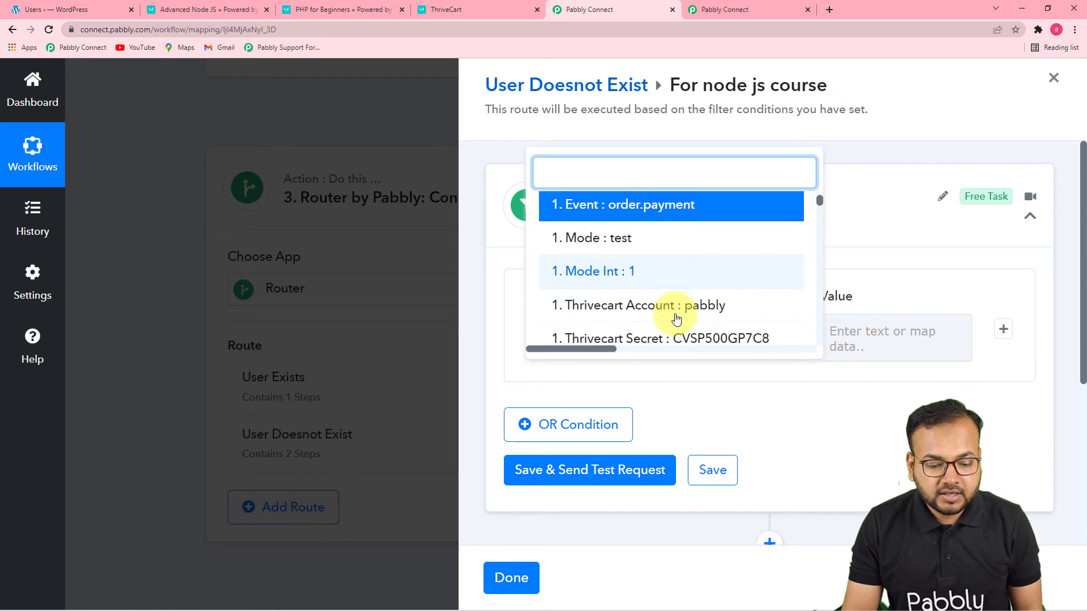
click(664, 294)
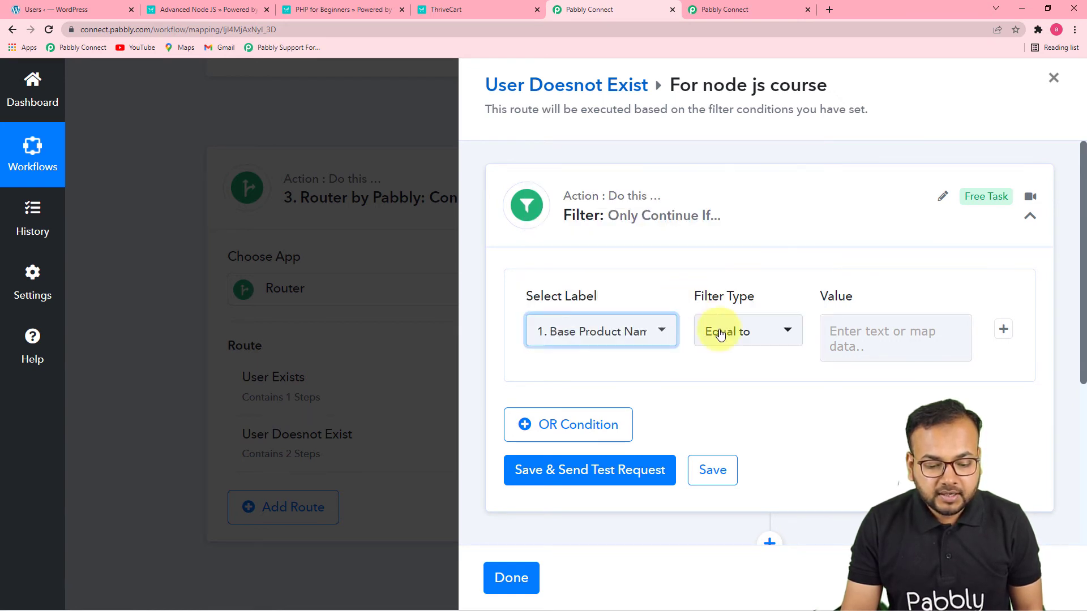
Set the filter value to Advanced Node JS, copied from the ThriveCart order confirmation page, and save and test the filter
click(861, 335)
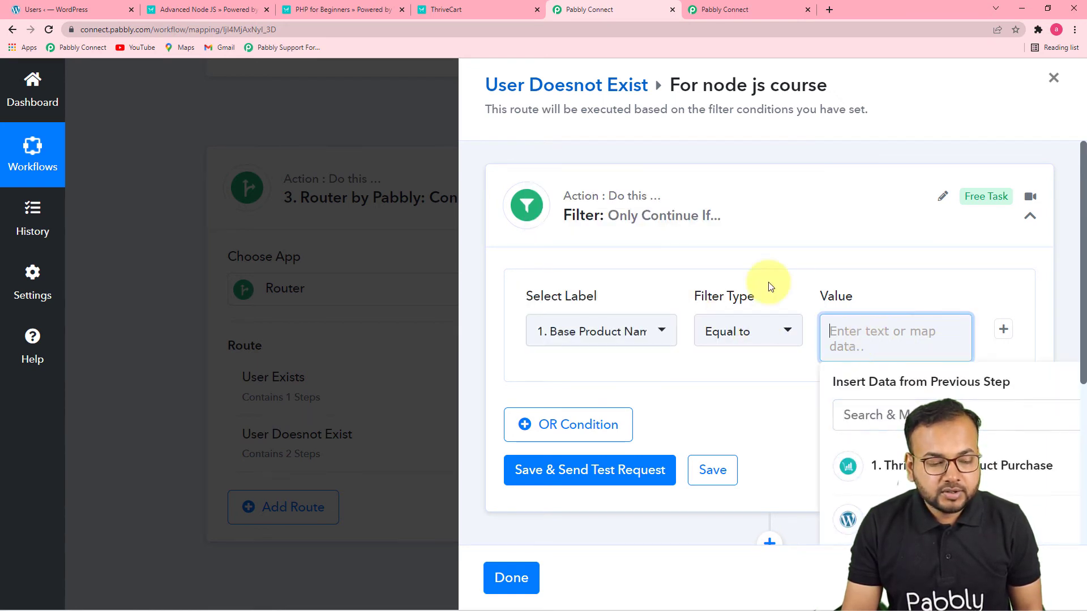
click(203, 9)
right_click(313, 347)
click(333, 355)
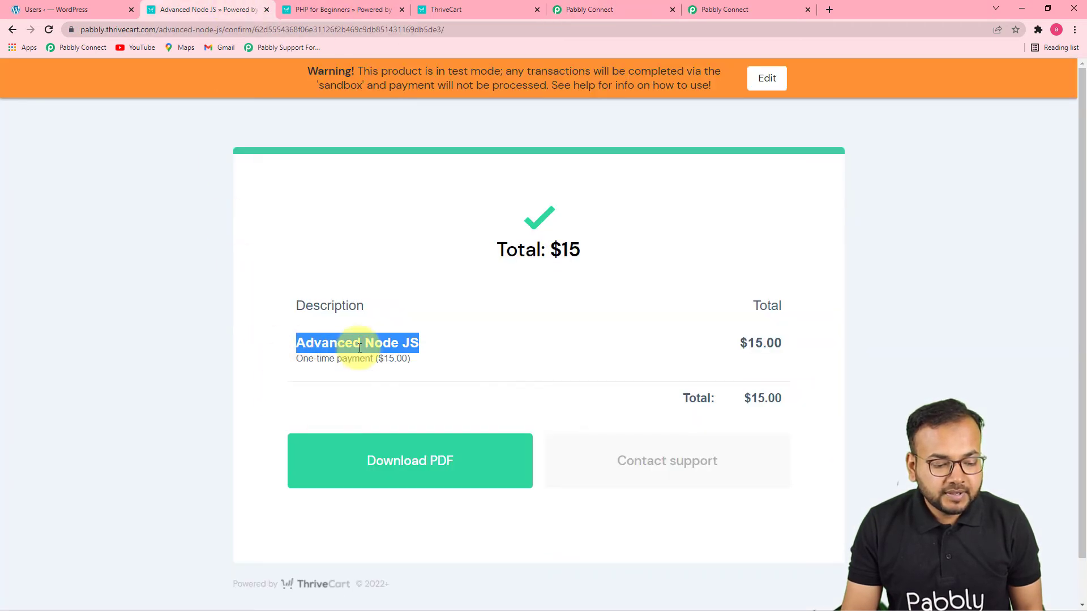
click(722, 9)
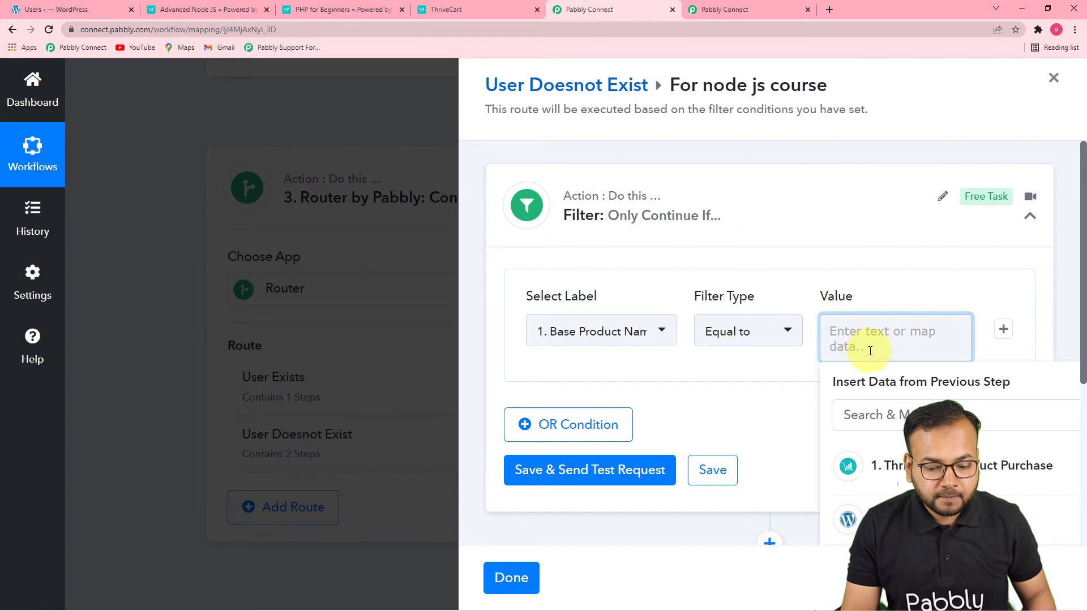
click(807, 11)
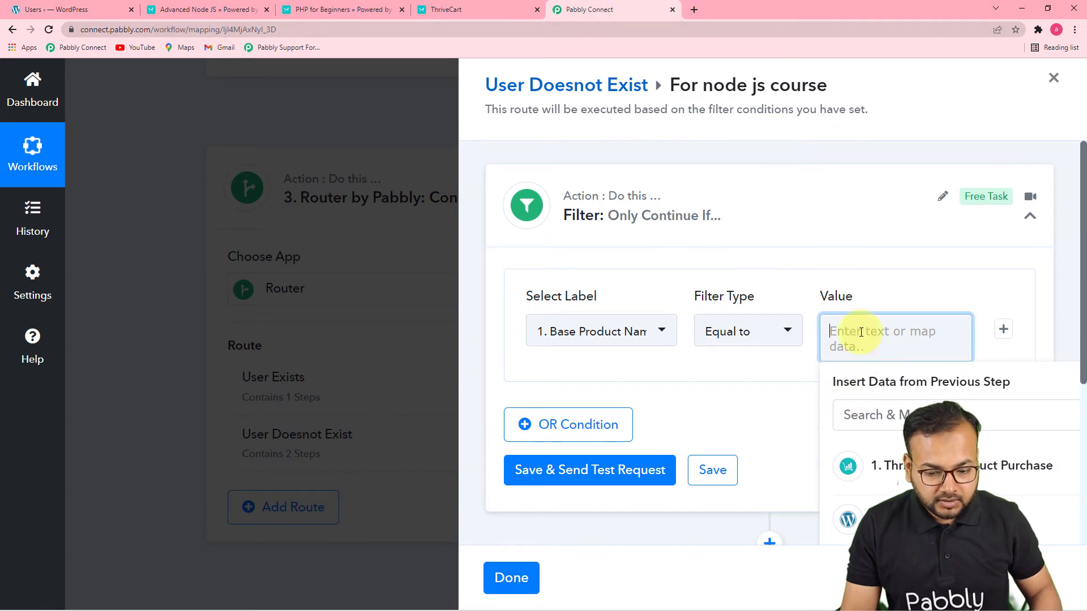
key(ctrl+v)
click(828, 276)
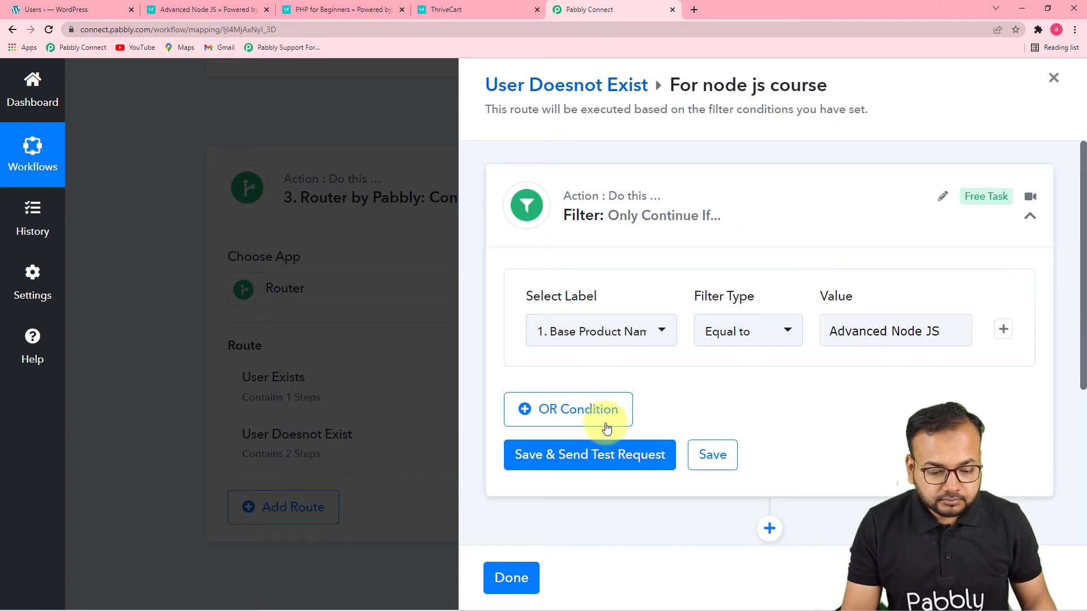
click(586, 452)
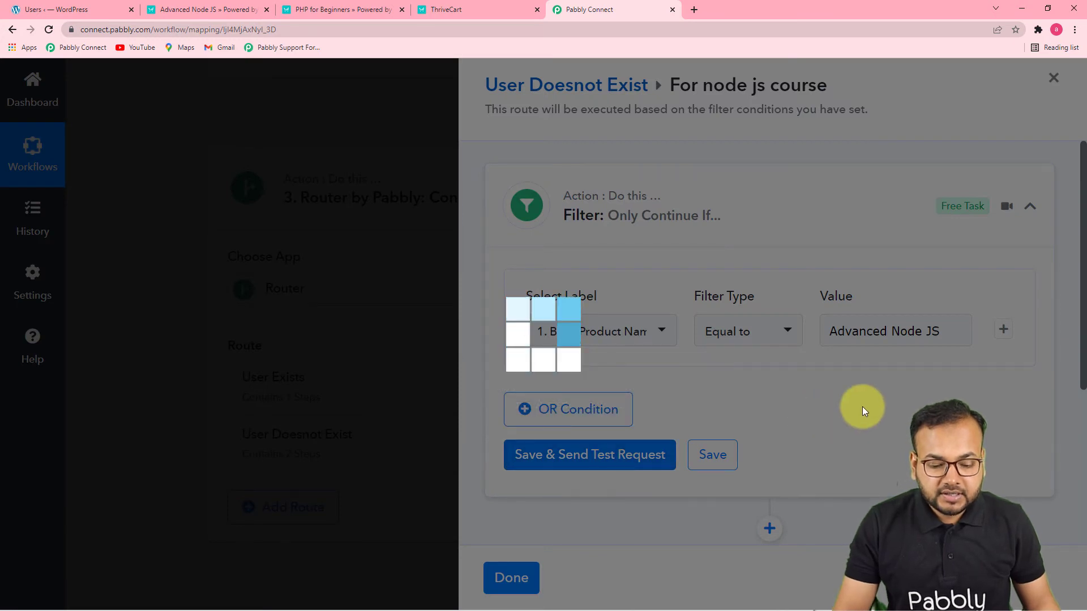
scroll(862, 407, down, 3)
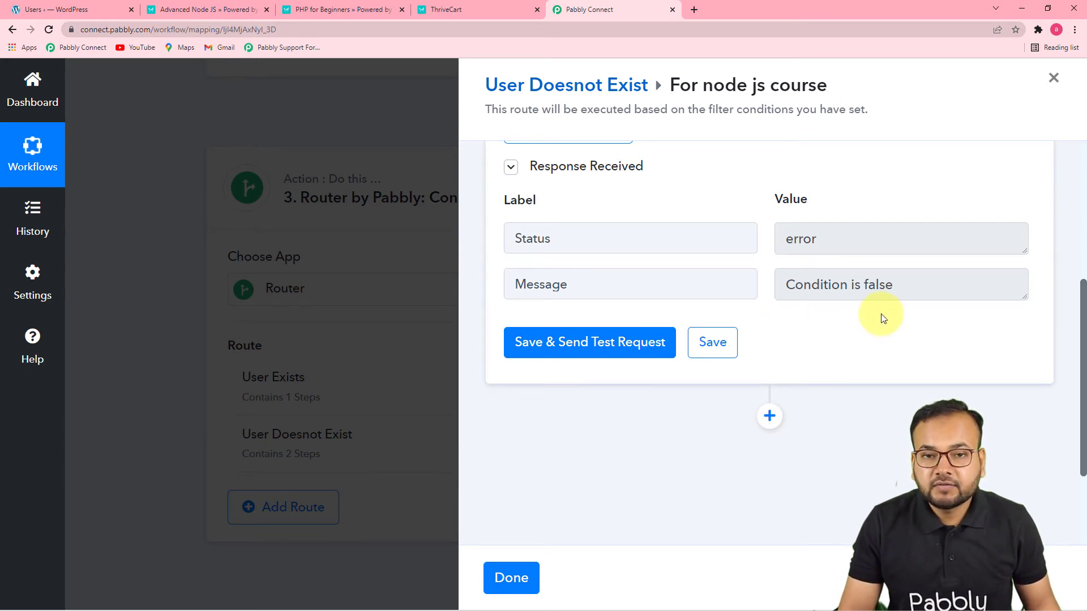
Add an action after the For node js course filter and choose LearnDash as its app
click(770, 416)
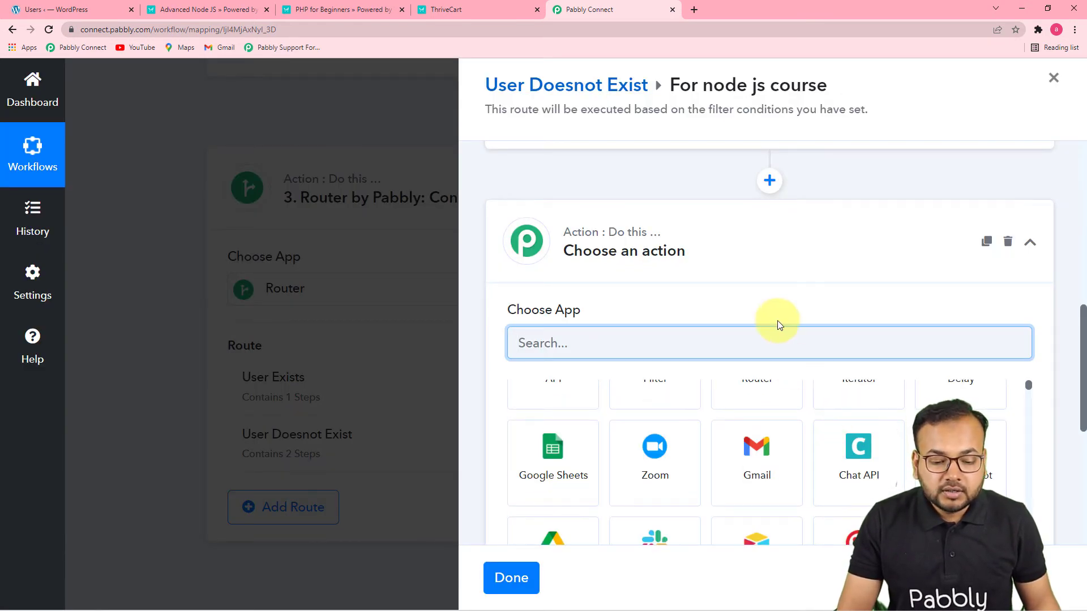
scroll(776, 304, up, 3)
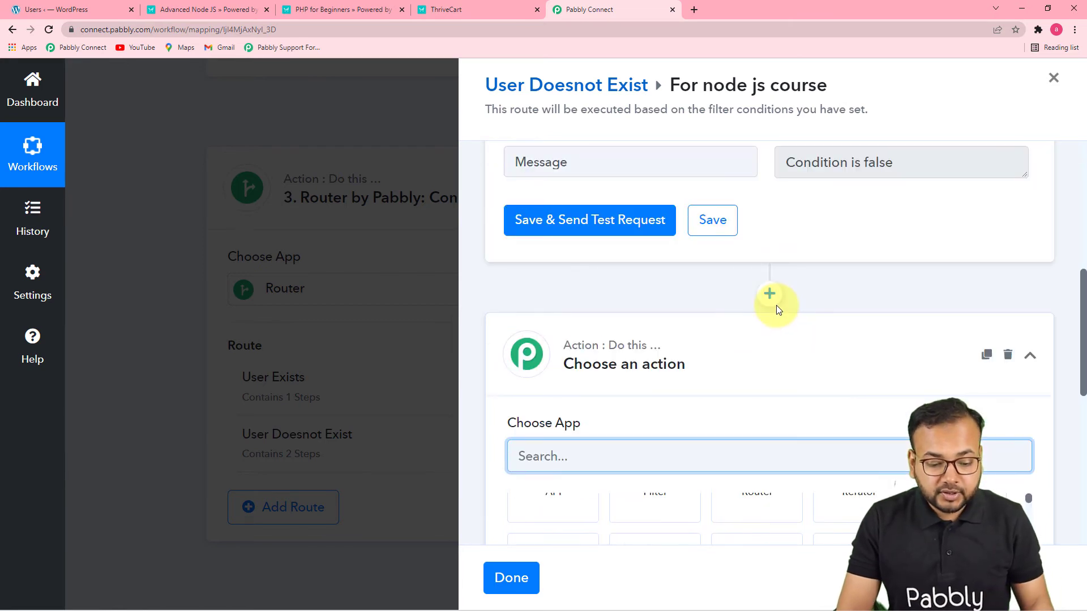
scroll(764, 371, down, 2)
click(724, 394)
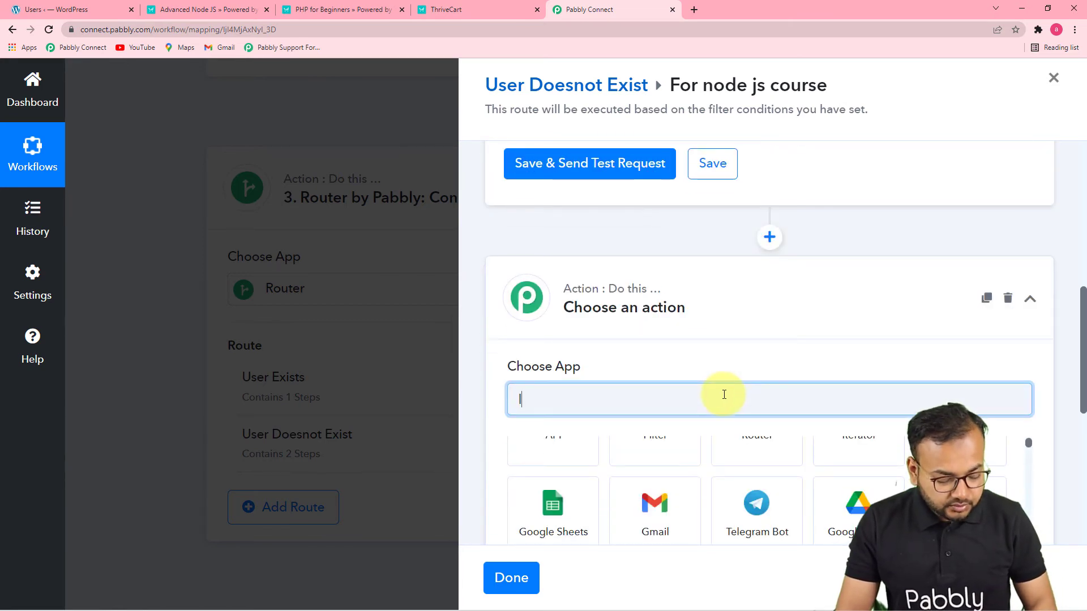
text(lea)
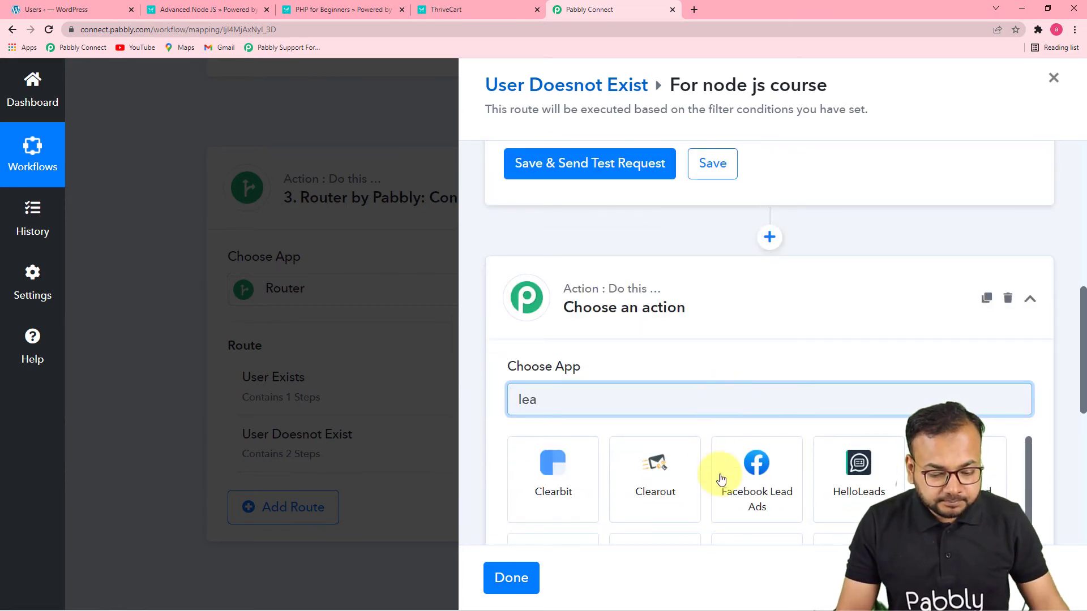
text(rn)
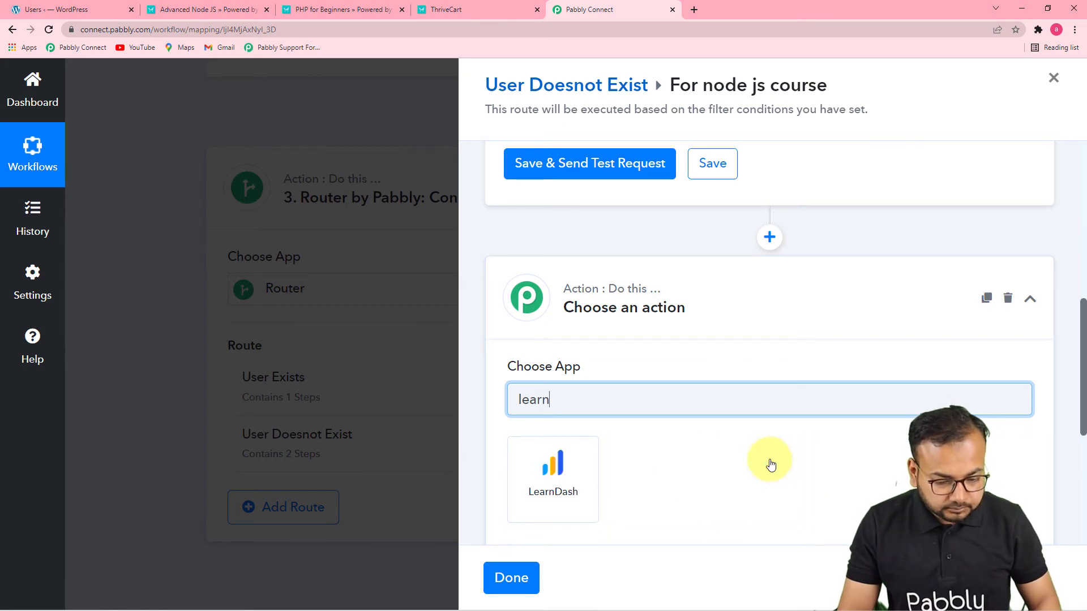
click(569, 485)
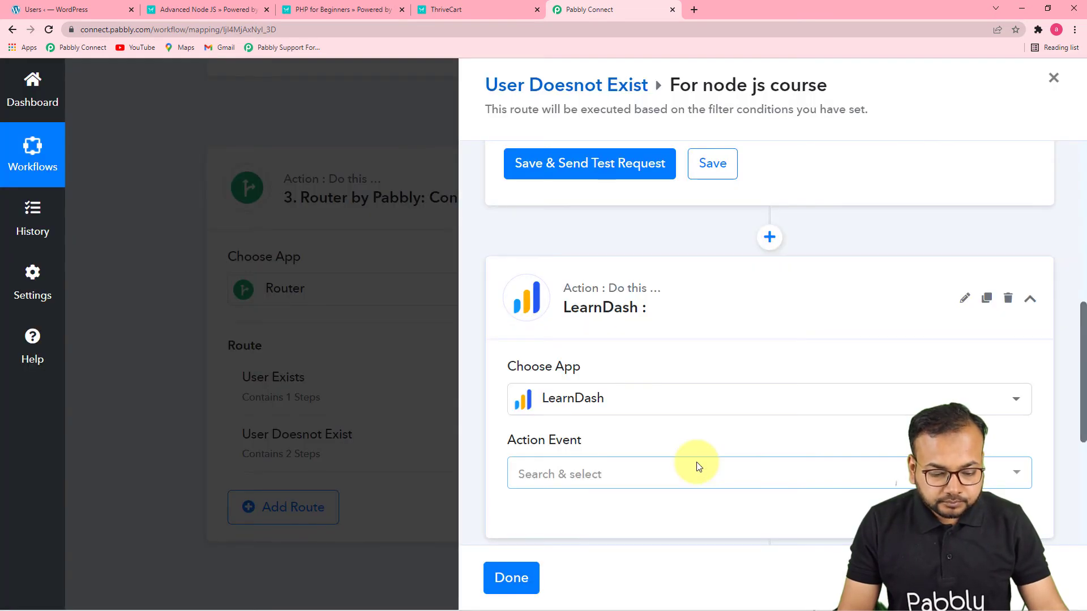
Set the new LearnDash action's event to Enroll Into Course and connect it with the existing LearnDash #9 connection
scroll(696, 462, down, 3)
click(585, 313)
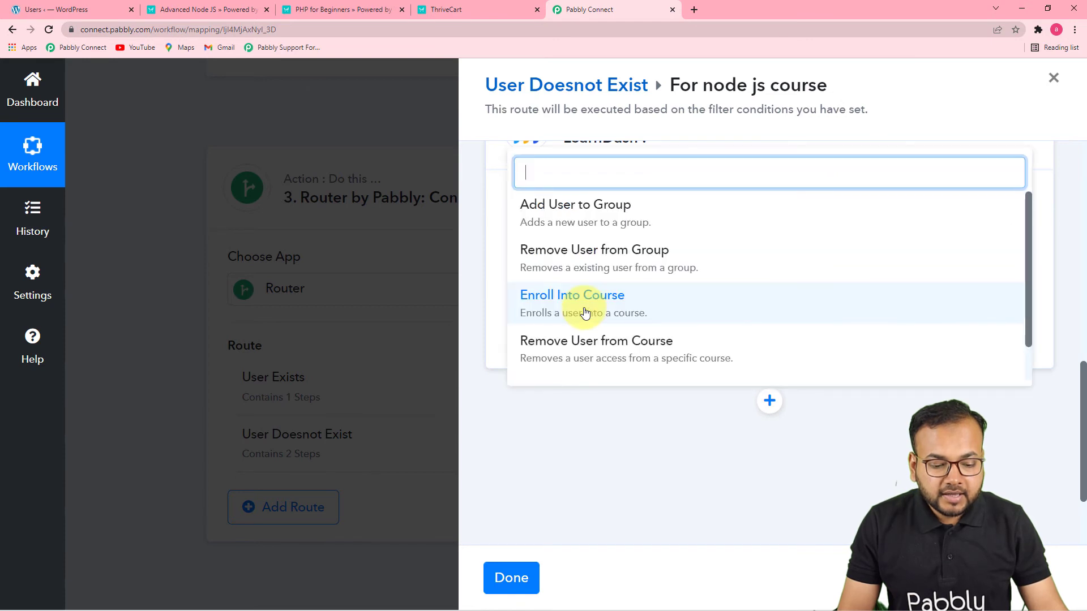
scroll(615, 255, down, 1)
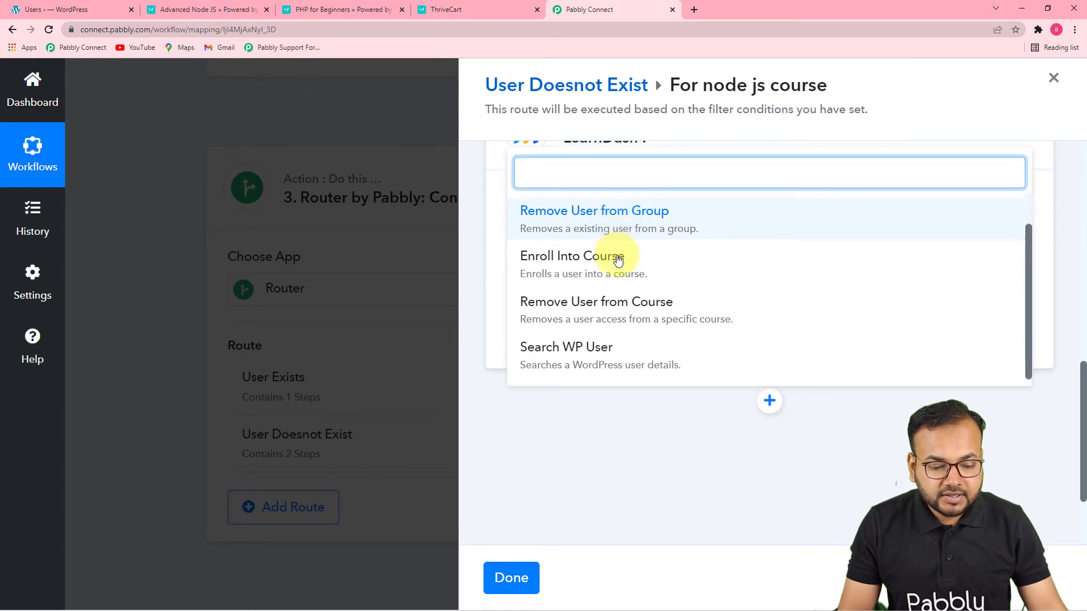
click(577, 257)
click(545, 349)
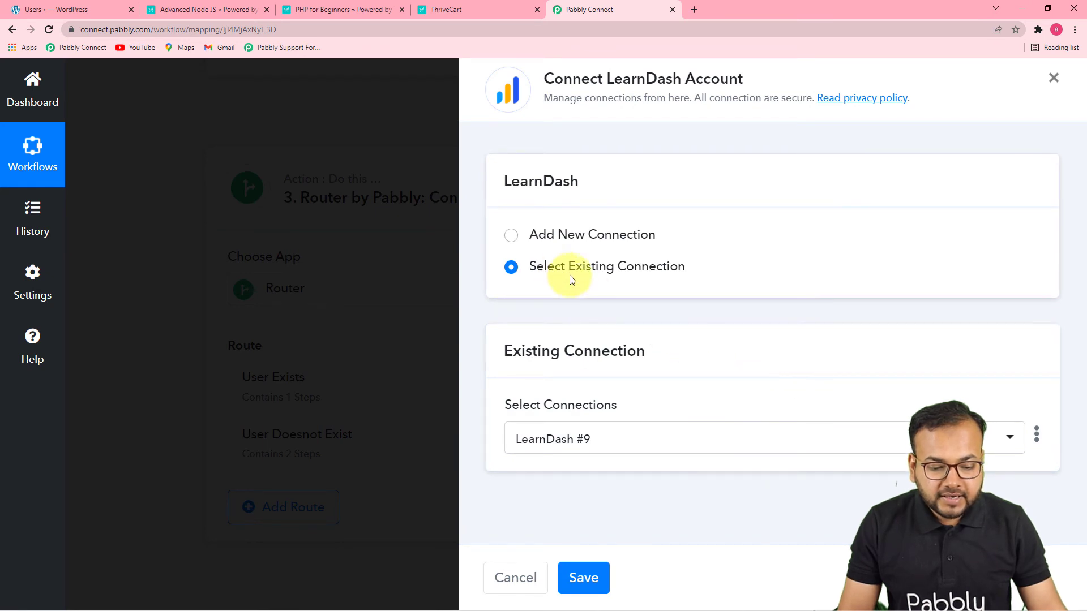
click(585, 579)
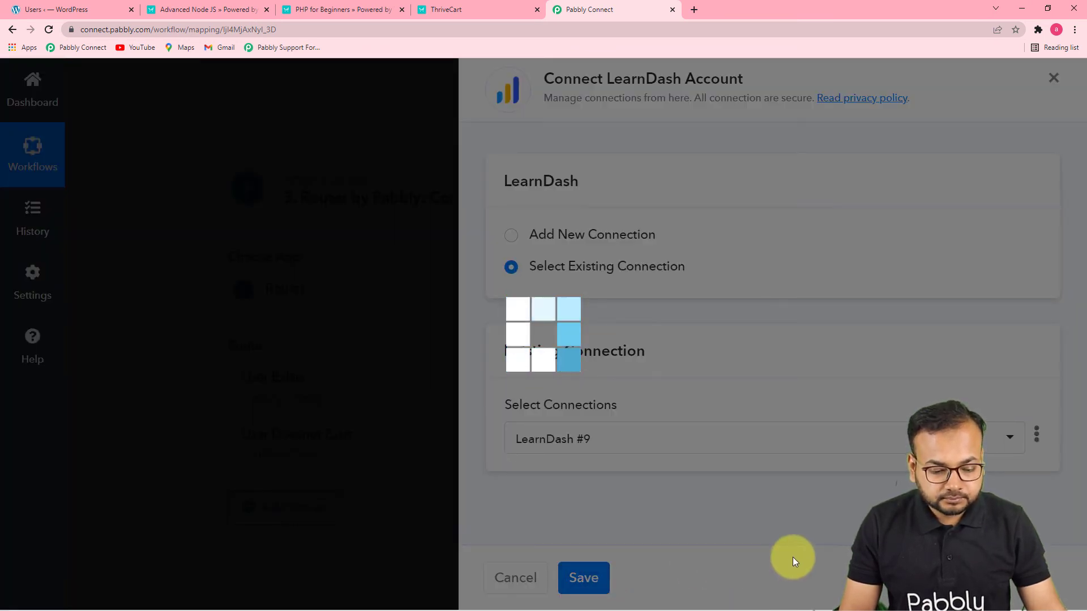
Enable mapping for the LearnDash action's User ID and map it to the user ID from the WordPress Create a User step
scroll(736, 419, down, 3)
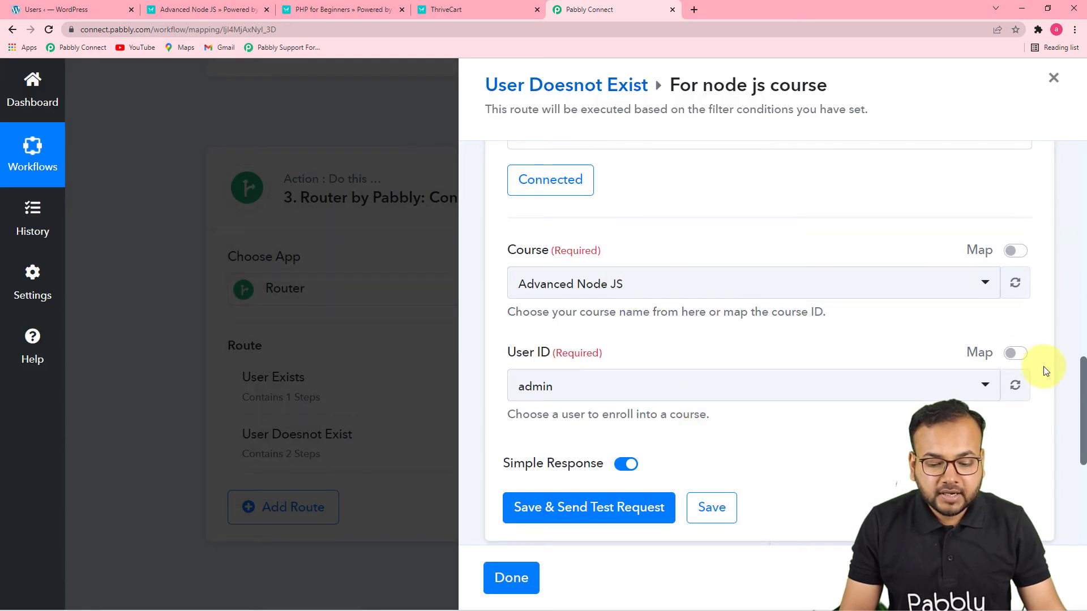
click(1014, 356)
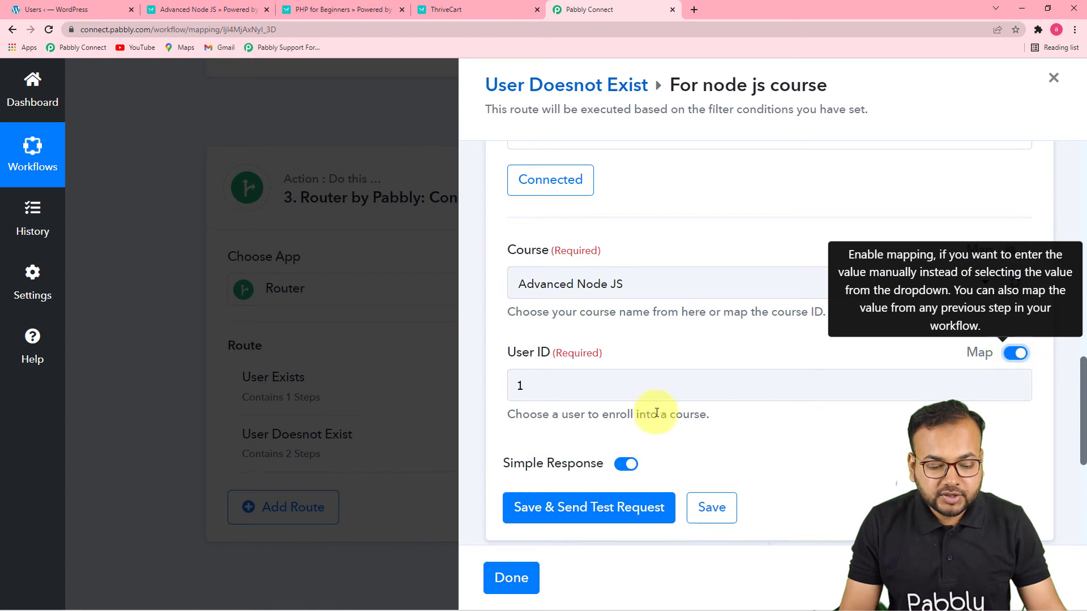
click(650, 396)
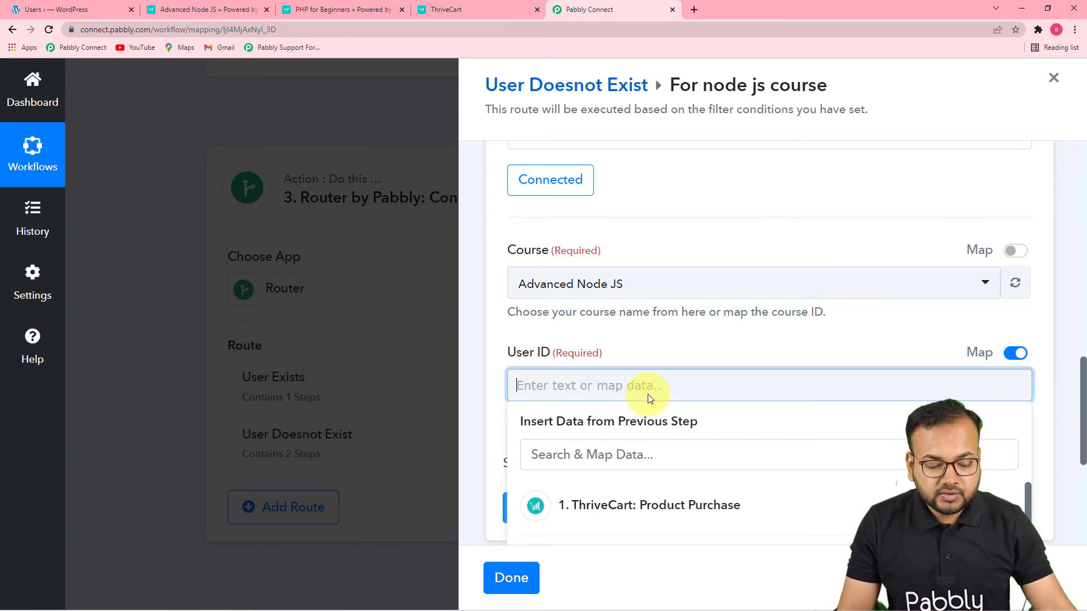
scroll(650, 399, down, 5)
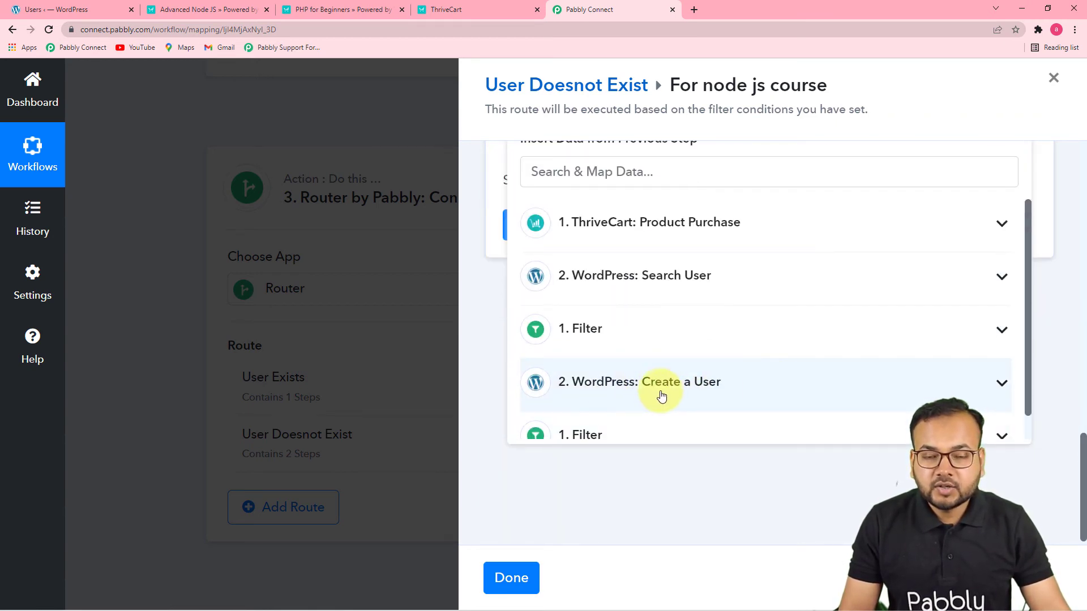
click(673, 395)
scroll(651, 389, down, 2)
click(656, 386)
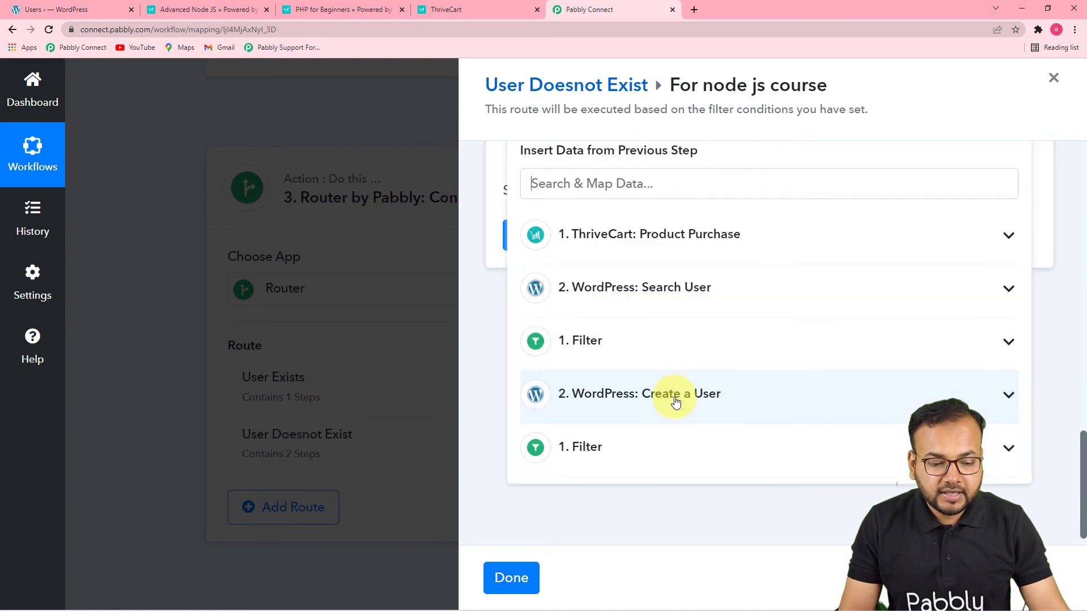
click(648, 503)
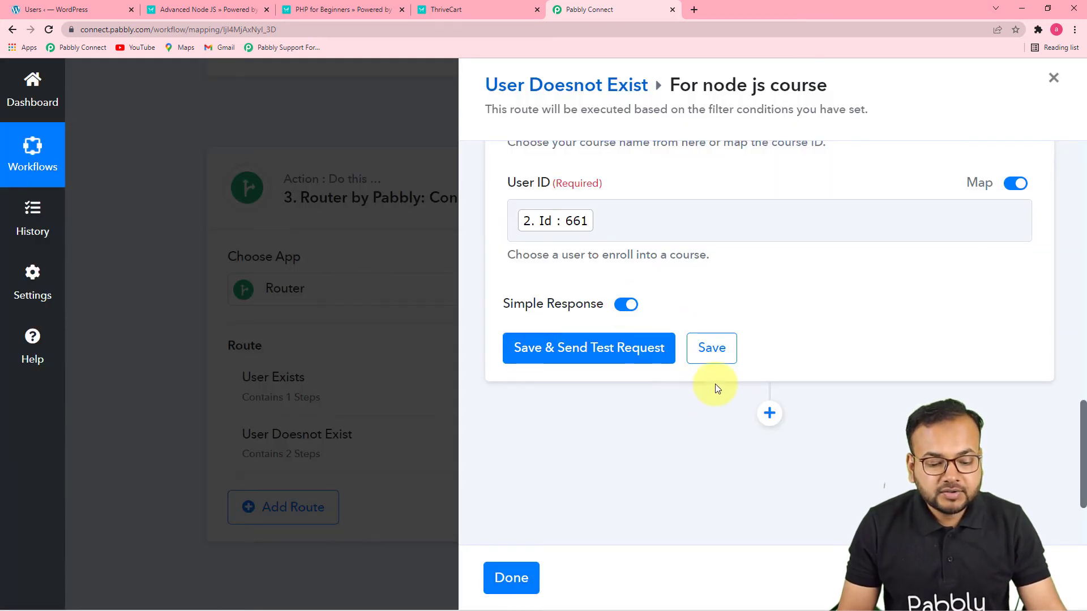
Save the LearnDash enrollment action and finish editing the For node js course route
click(711, 348)
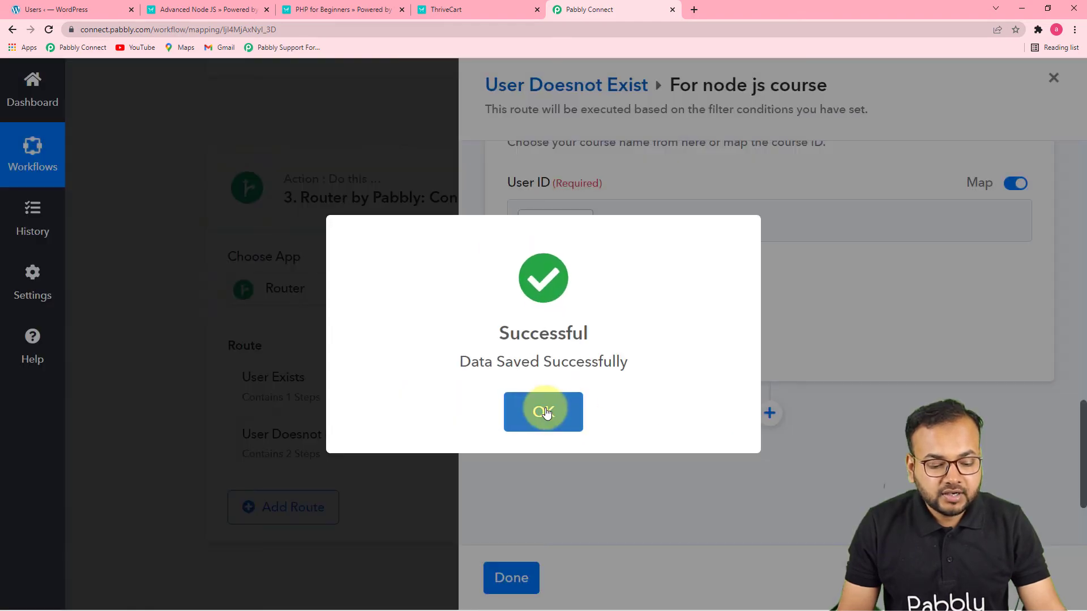
click(553, 415)
click(511, 576)
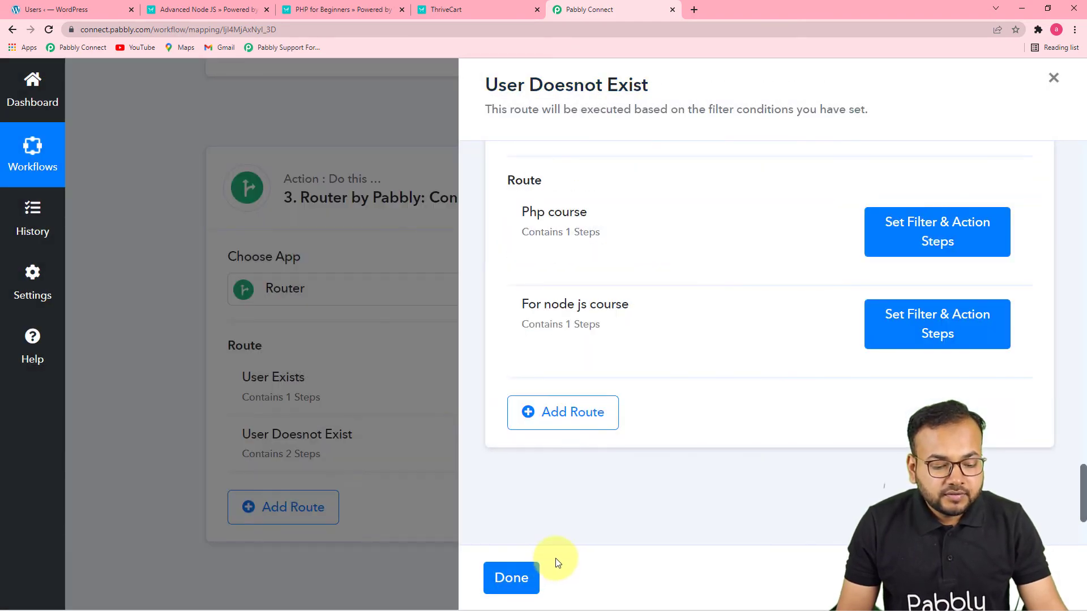
Review the mapped email, username, password and name fields of the WordPress Create a User action in the User Doesnot Exist route
scroll(759, 391, up, 10)
scroll(760, 393, down, 7)
scroll(702, 473, up, 4)
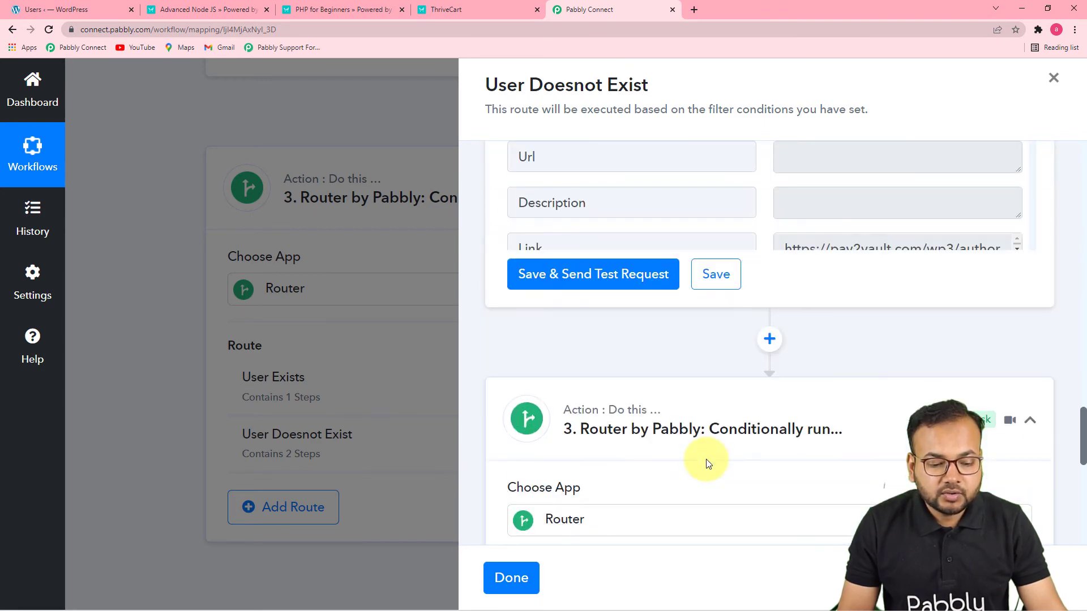
scroll(708, 463, up, 15)
scroll(708, 460, up, 13)
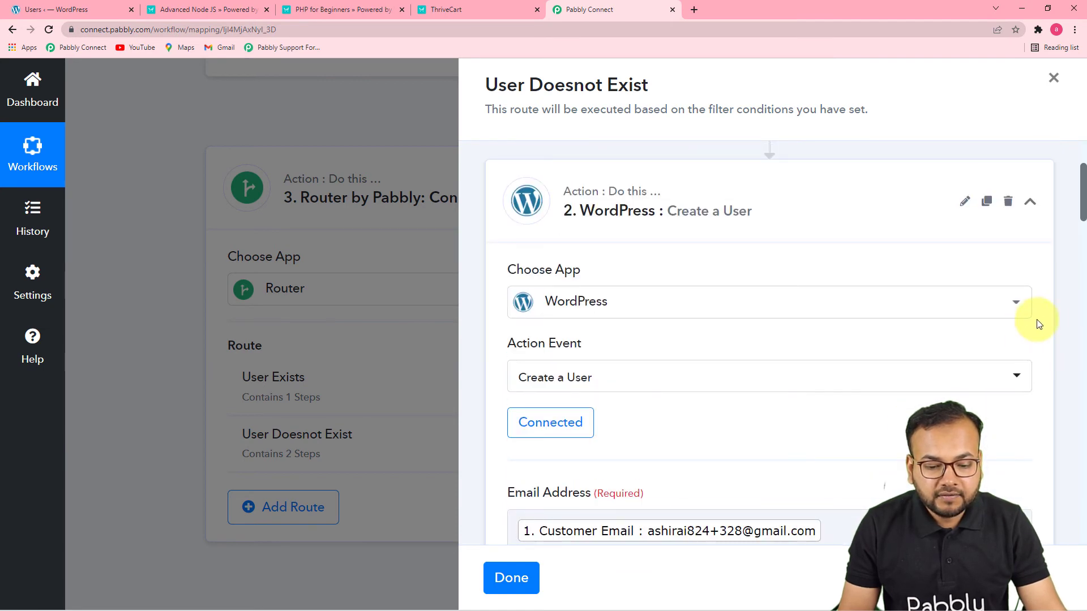
scroll(1030, 331, up, 2)
scroll(806, 467, down, 1)
scroll(807, 467, down, 10)
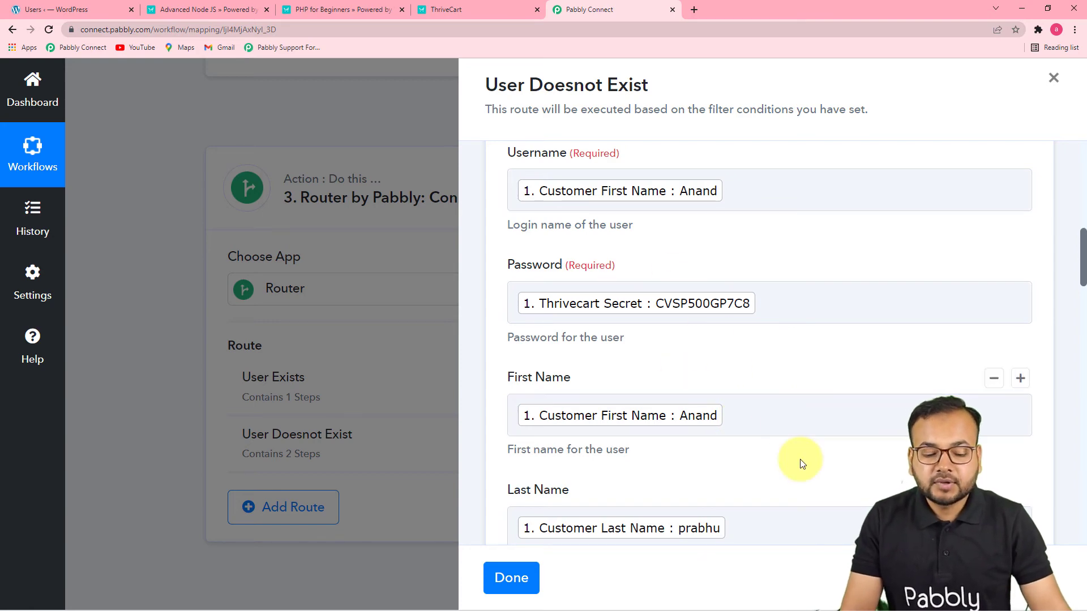
scroll(800, 462, down, 10)
scroll(801, 462, down, 12)
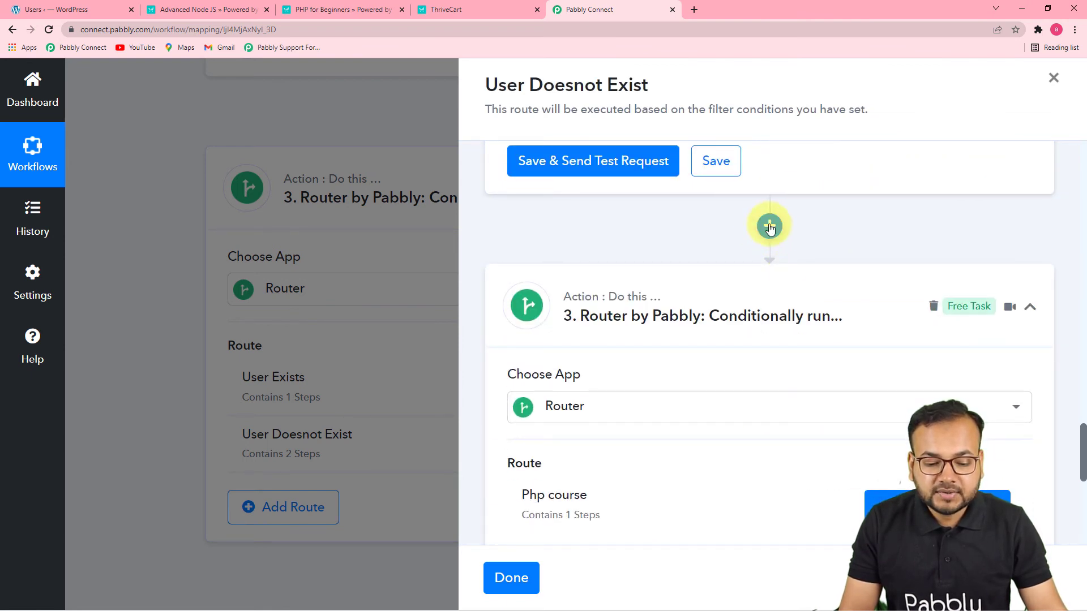
Add a Gmail action between the WordPress Create a User step and the course router, with Send Email as its event
click(770, 226)
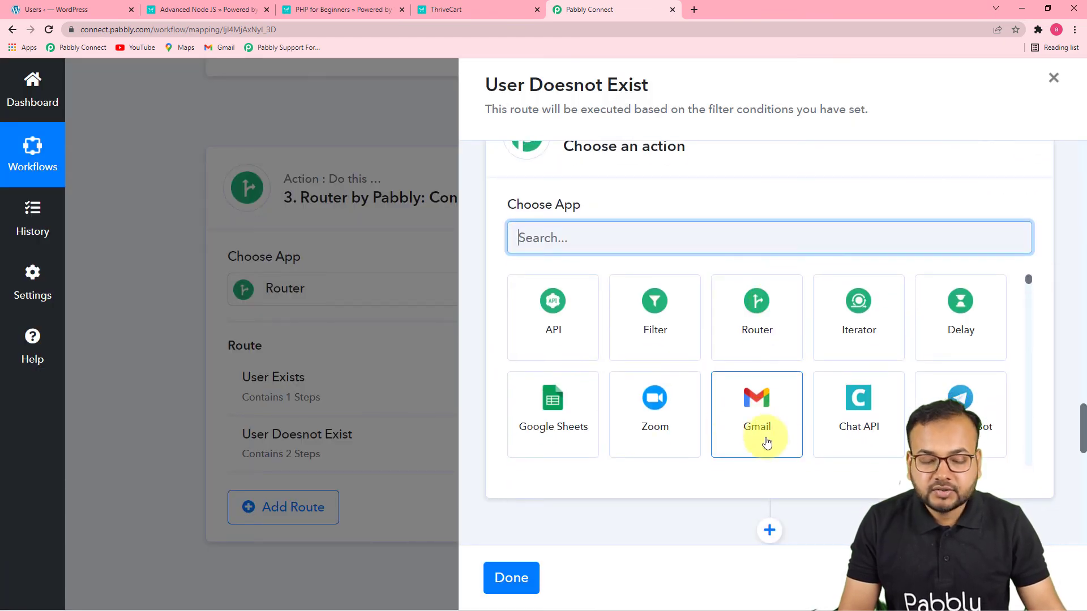
click(774, 432)
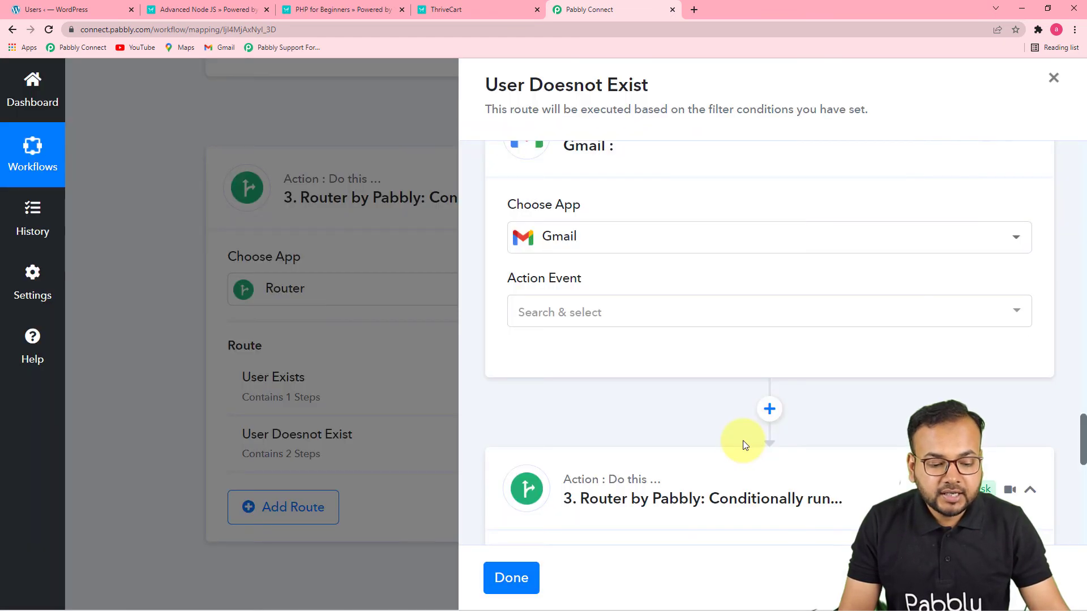
click(545, 322)
click(552, 384)
Connect the Gmail action through a new connection by choosing the Google account and granting Pabbly Connect access
click(543, 359)
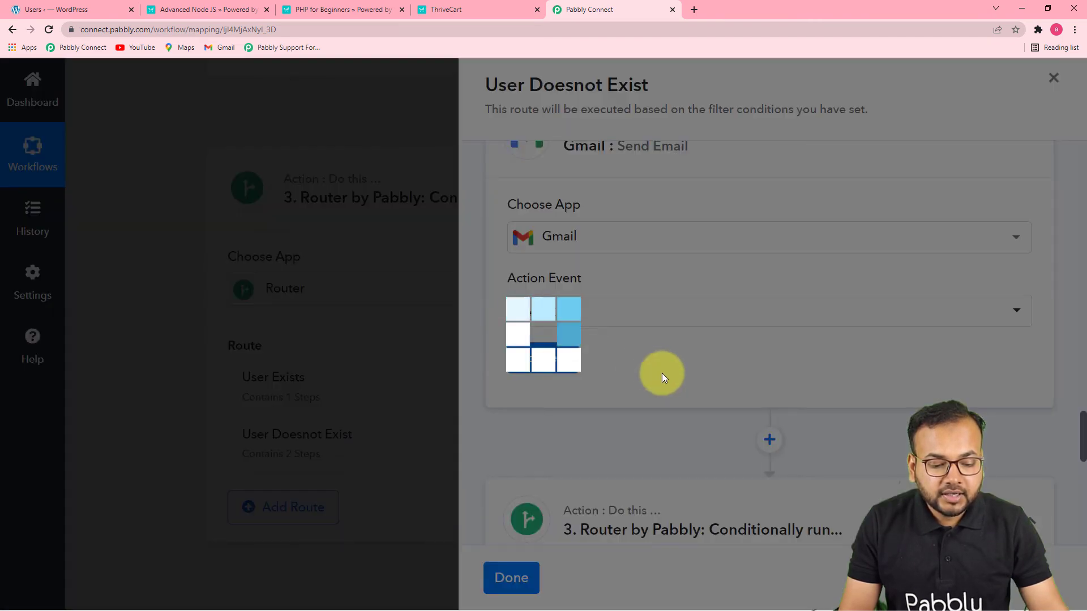
click(513, 235)
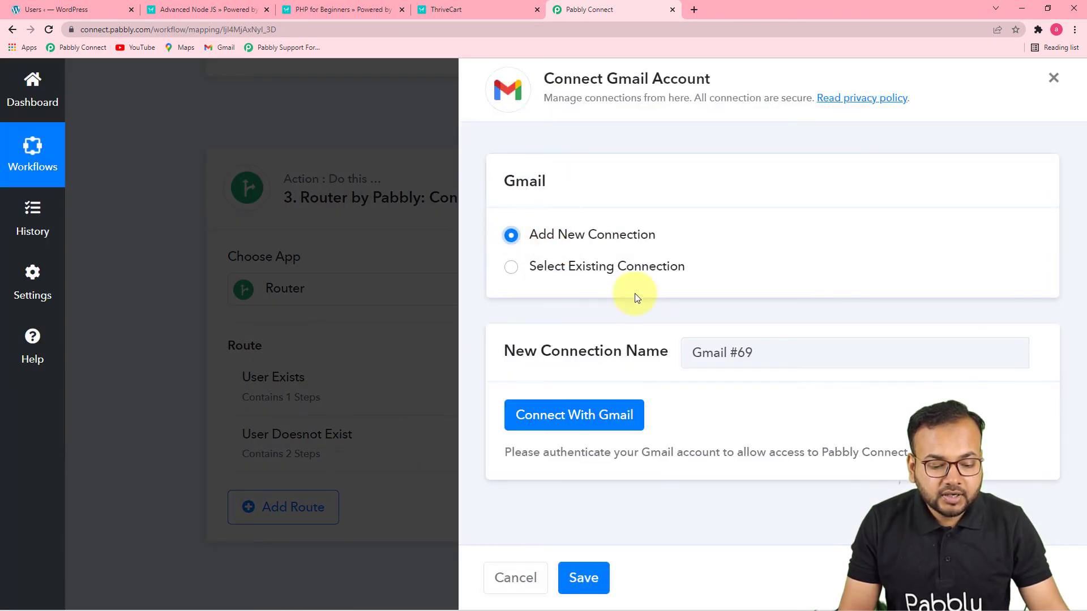
click(602, 422)
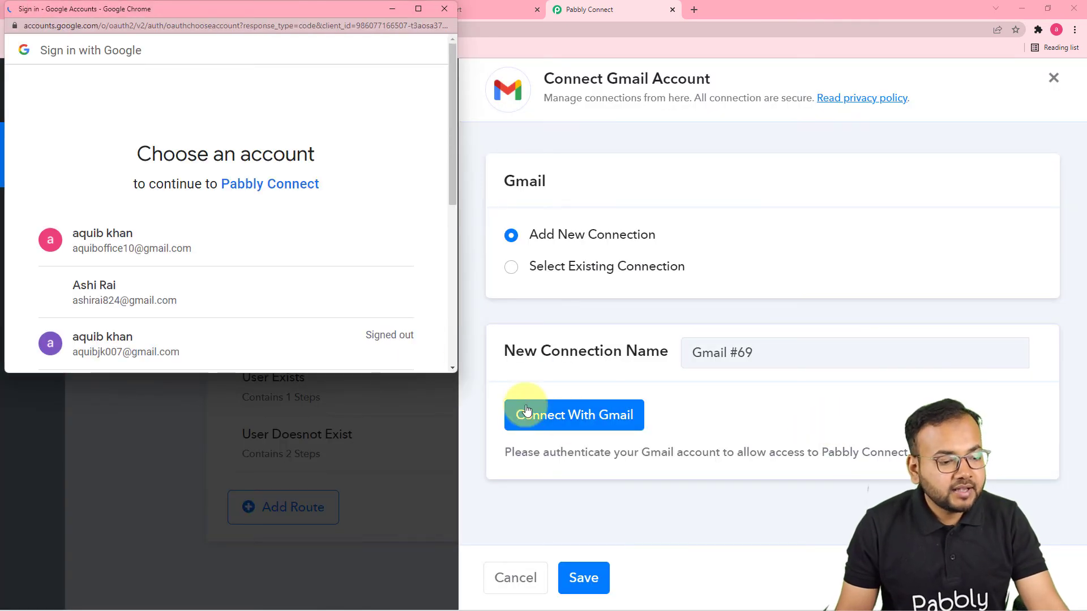
click(134, 291)
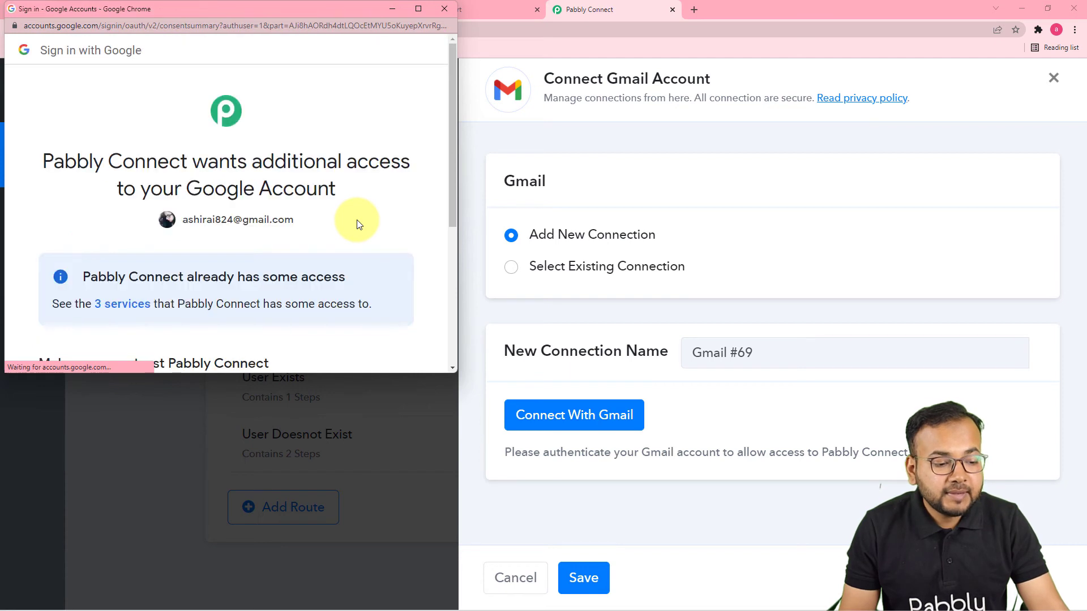
scroll(356, 224, down, 5)
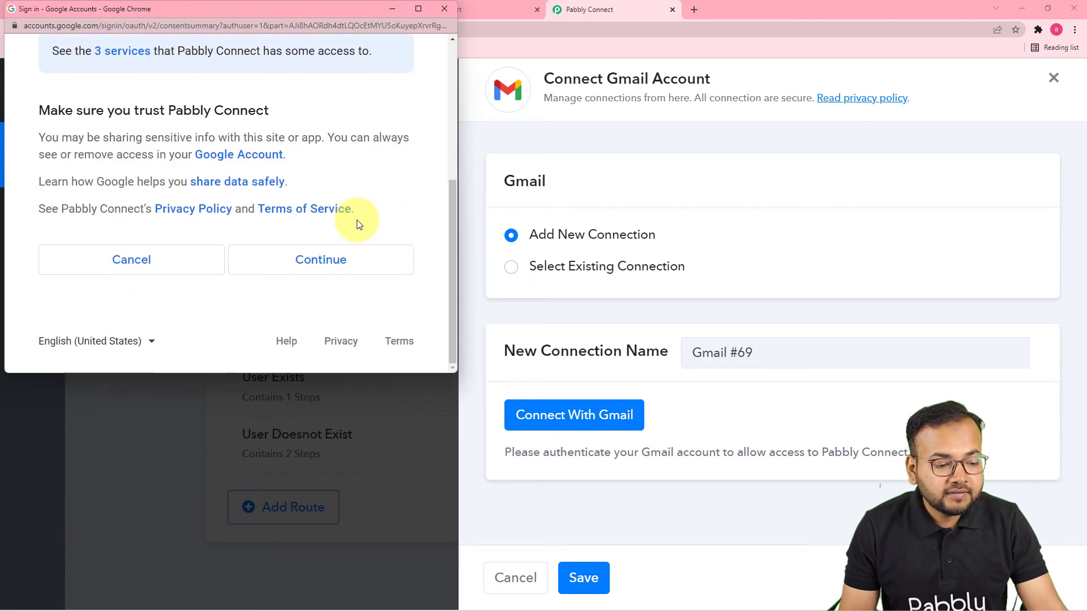
click(306, 259)
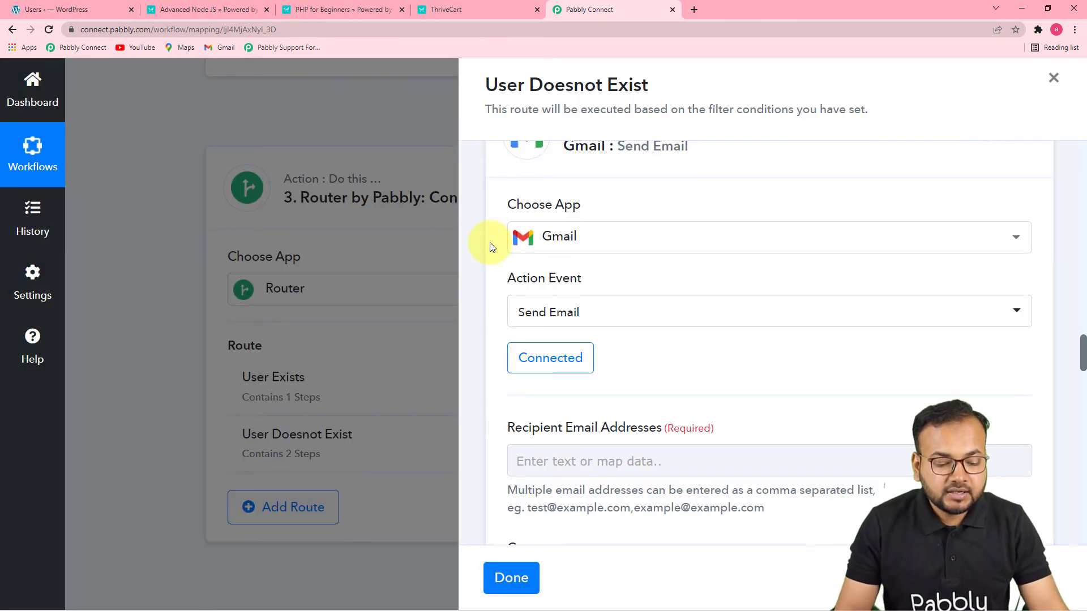
Map the Gmail action's Recipient Email Addresses to Customer Email from the ThriveCart Product Purchase step
scroll(539, 281, down, 5)
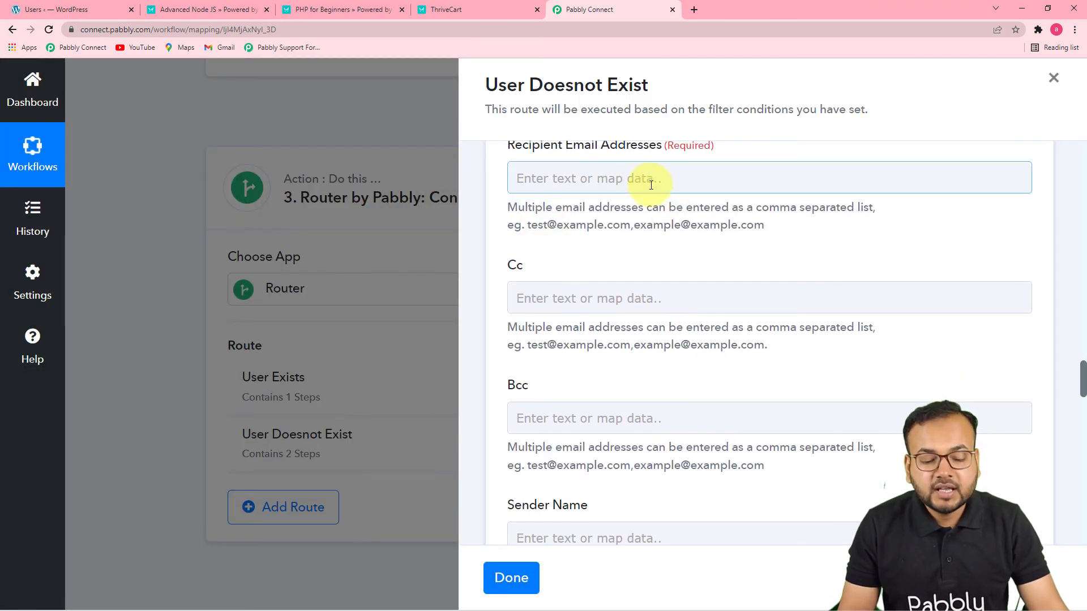
click(662, 177)
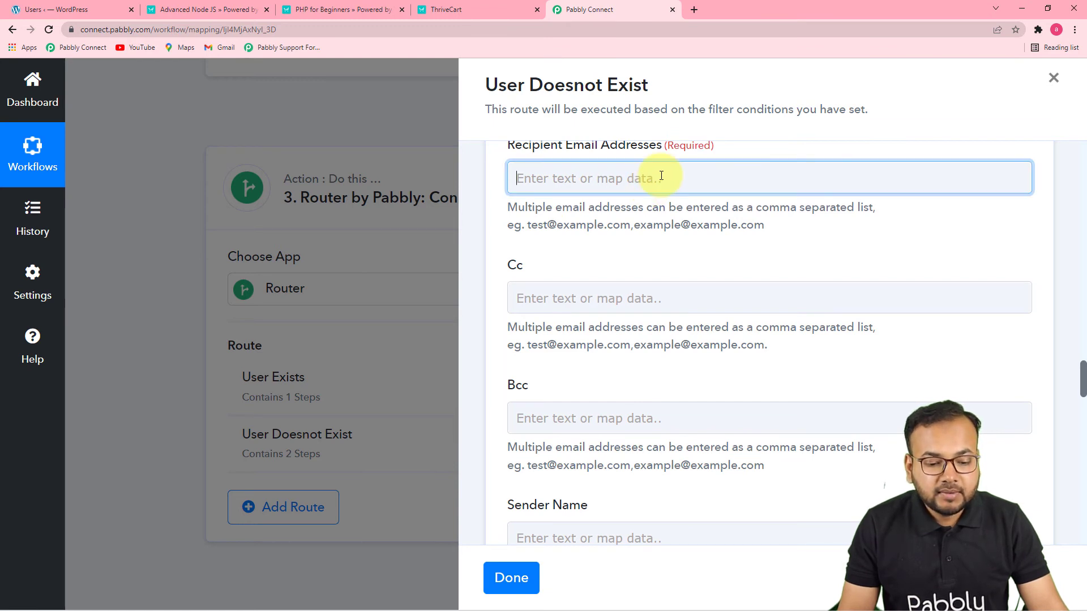
click(673, 312)
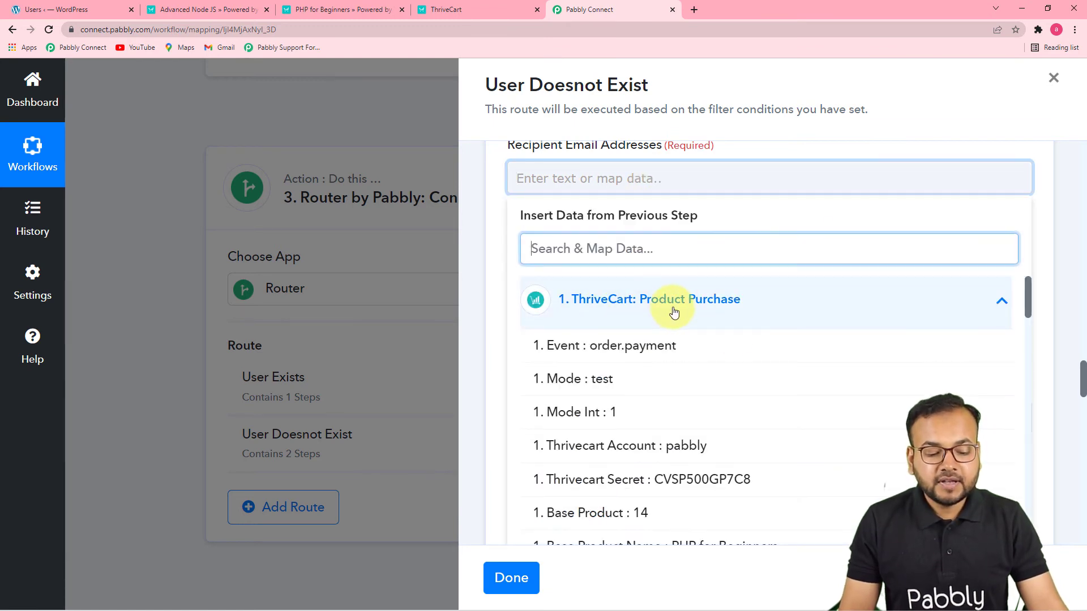
scroll(776, 347, down, 5)
scroll(778, 347, down, 1)
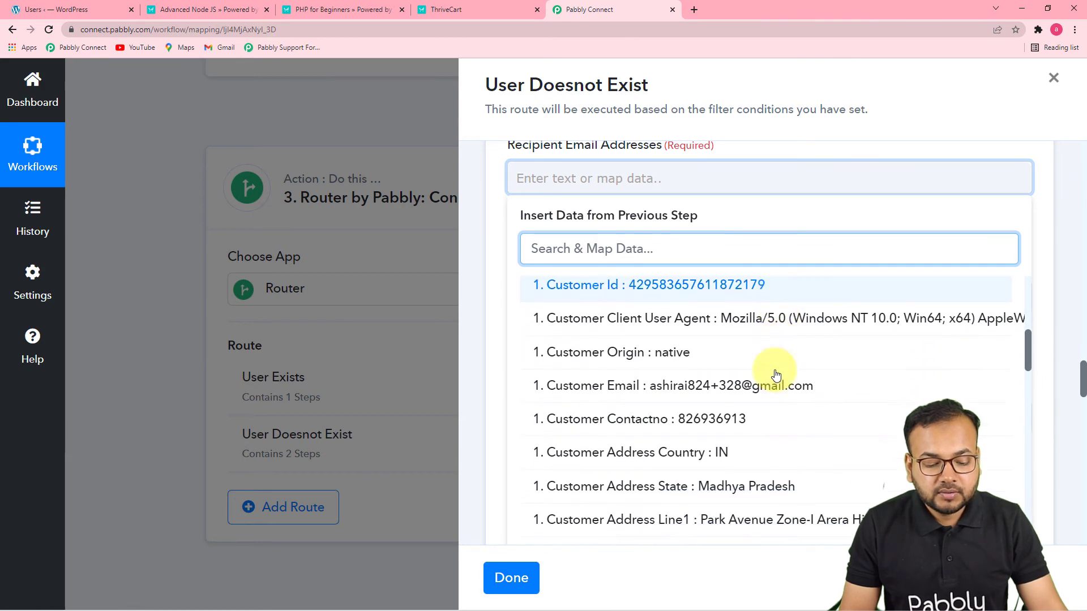
click(735, 384)
click(474, 281)
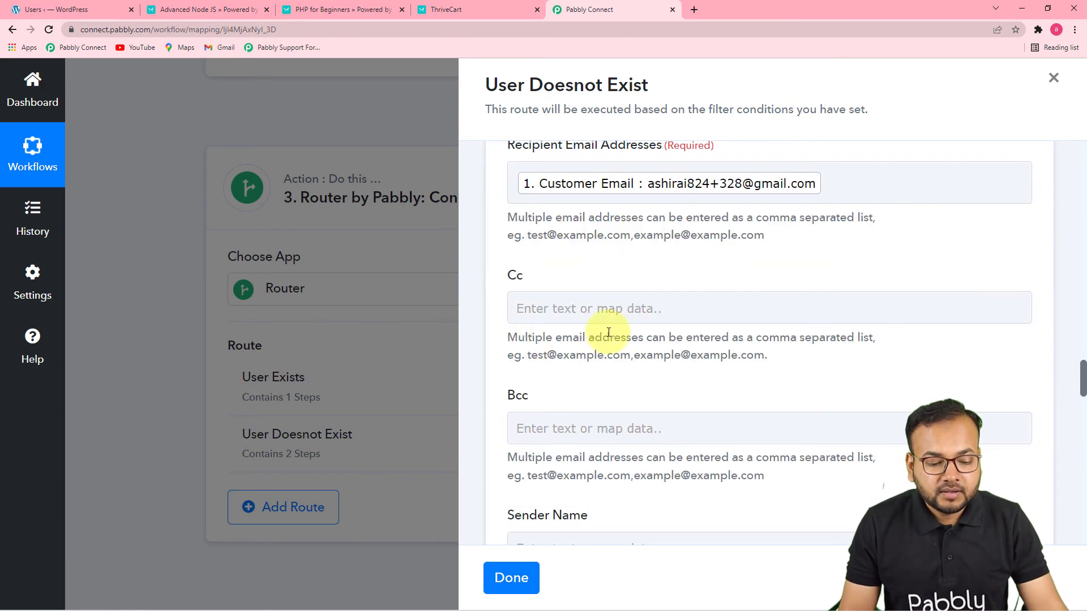
Look through the Gmail action's optional Cc, Bcc and Sender Name fields
scroll(574, 339, down, 2)
click(601, 188)
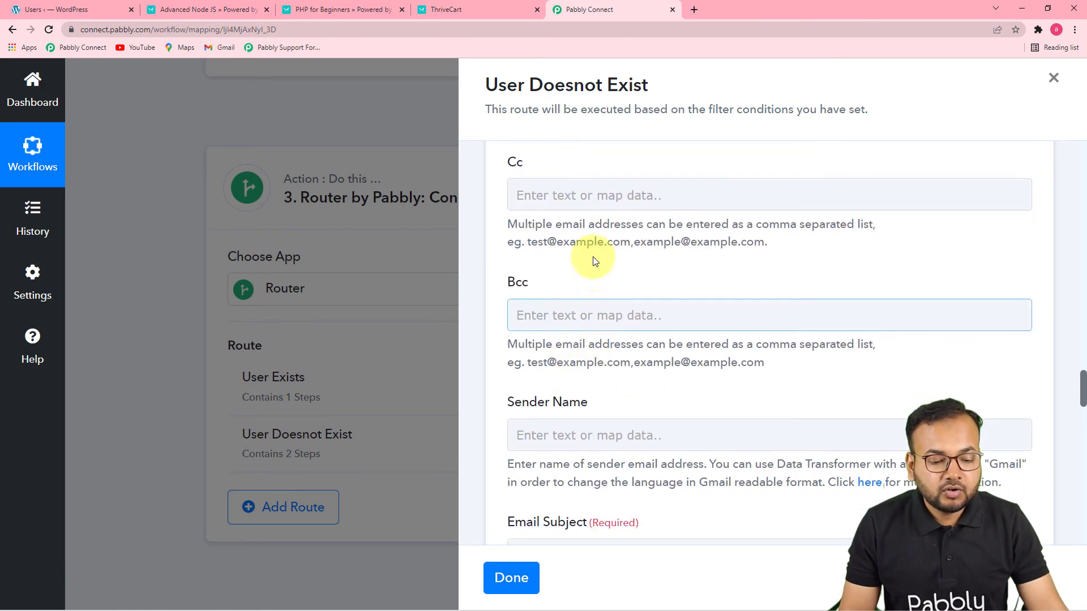
scroll(595, 332, down, 3)
click(752, 280)
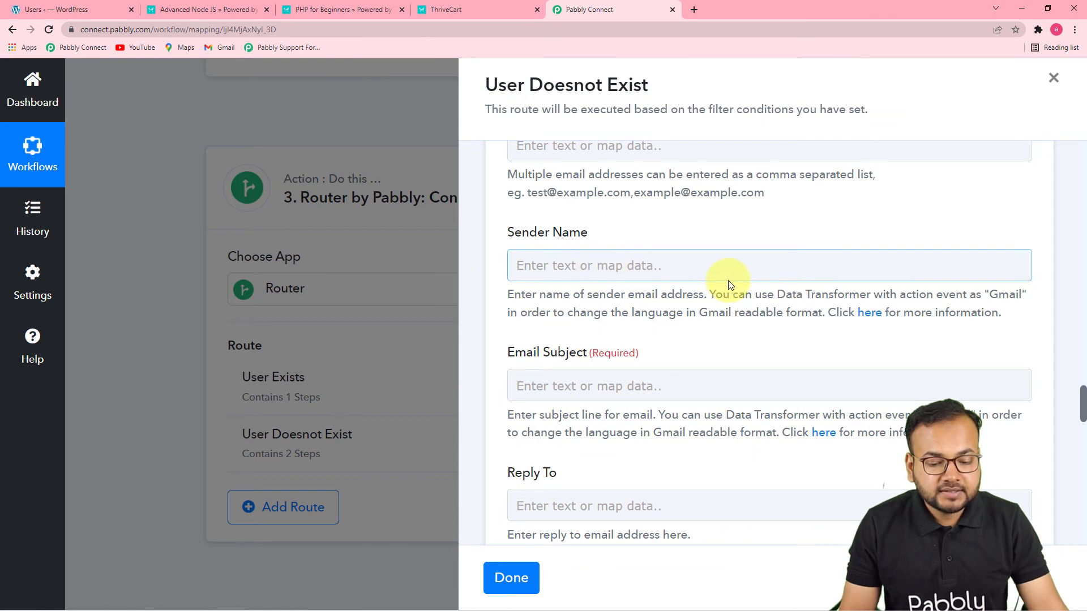
scroll(758, 285, down, 1)
click(742, 215)
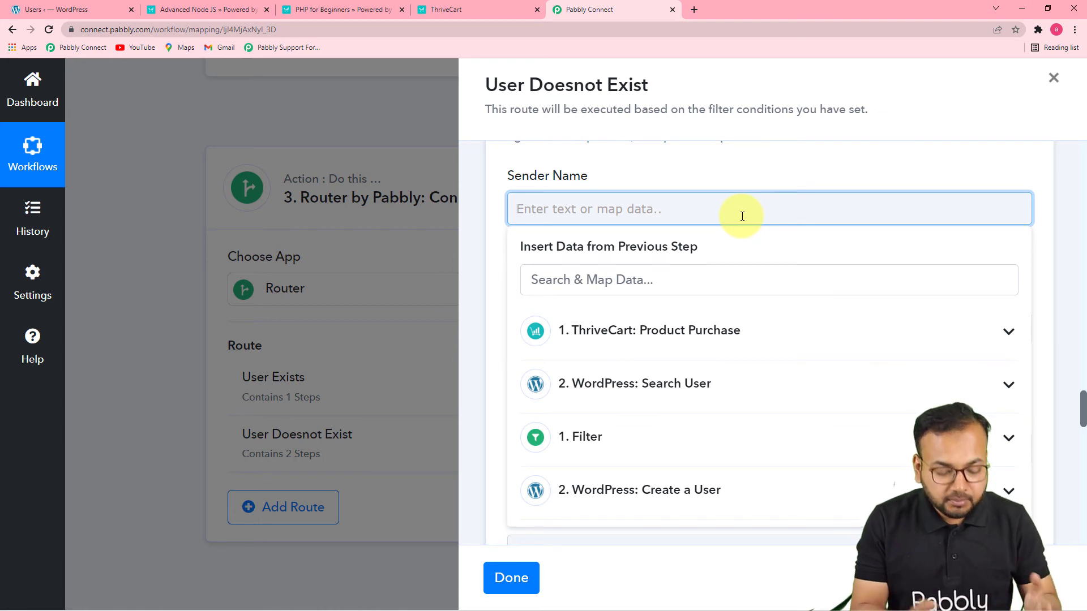
click(747, 162)
scroll(720, 226, down, 1)
scroll(695, 252, down, 1)
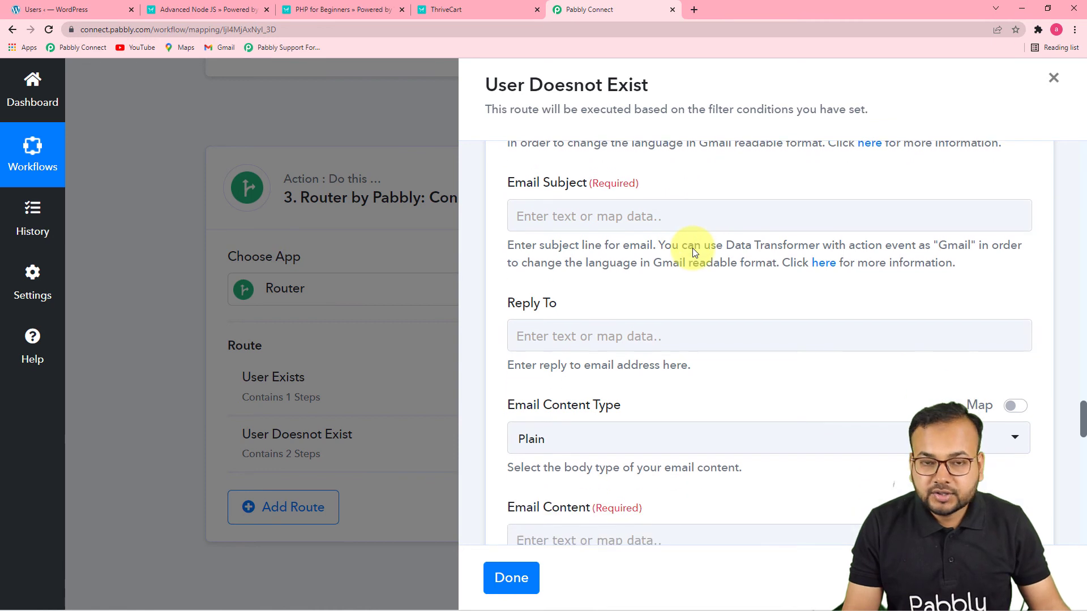
Set the Gmail action's Email Subject to "Congratulations, you are added as our website user."
click(633, 219)
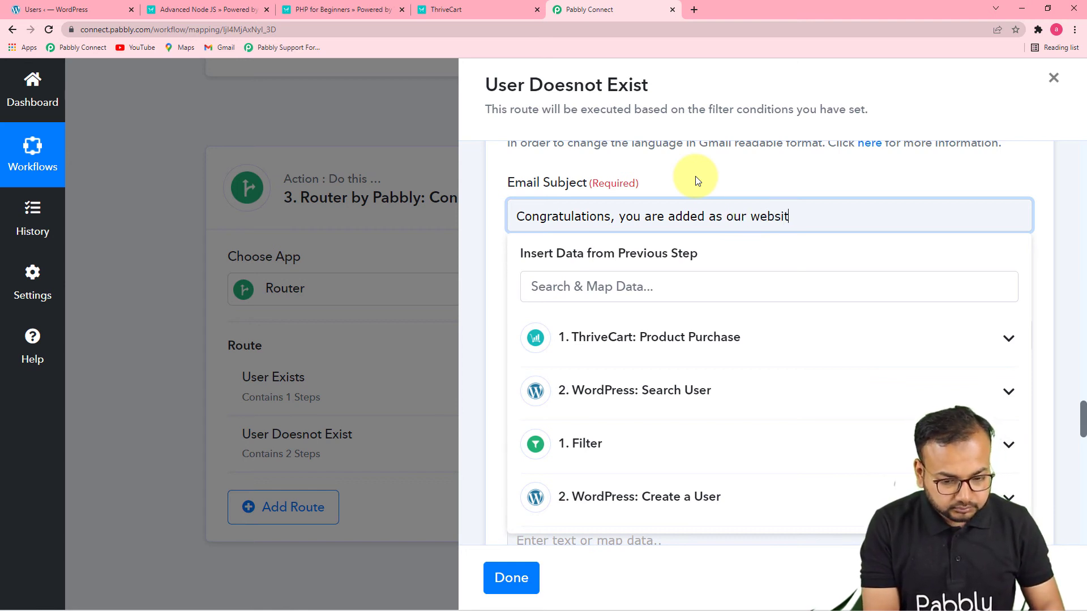
text(e usee)
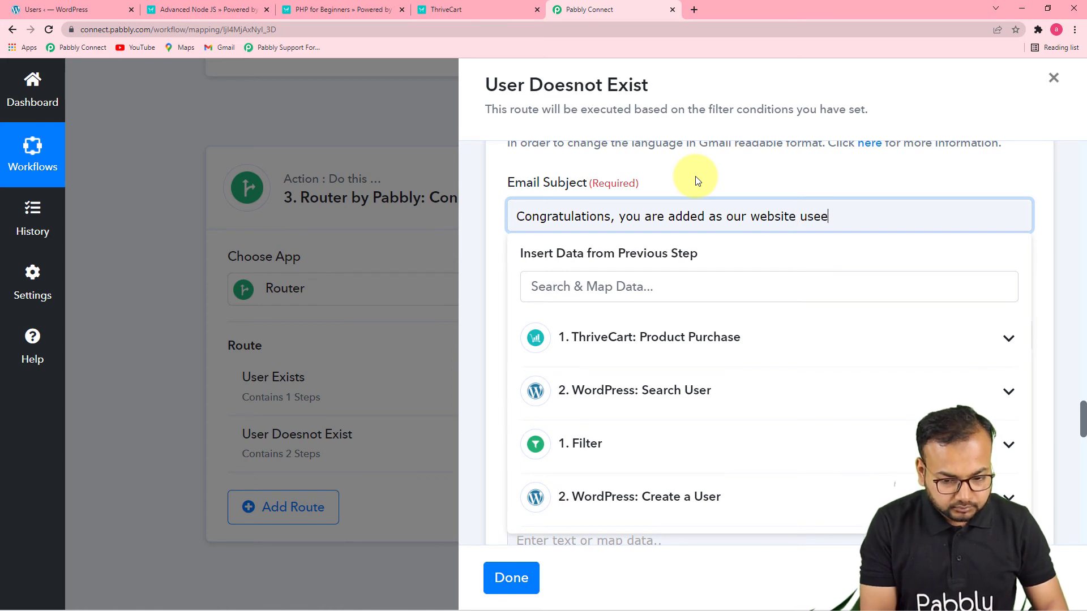
key(BackSpace)
text(r.)
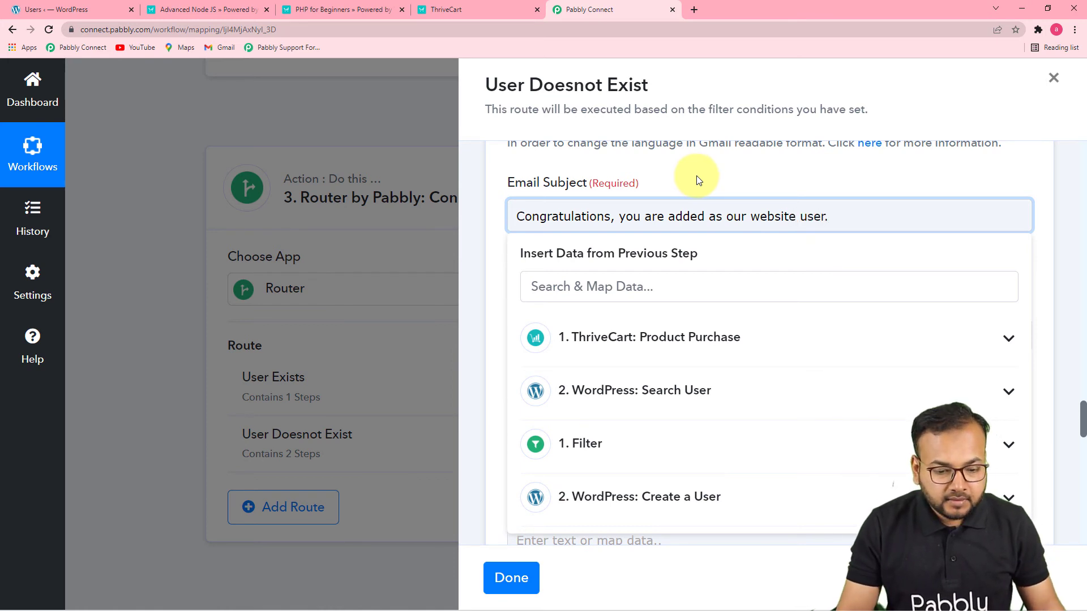
click(696, 180)
Fill the Gmail action's Email Content with the course purchase thank-you message containing a greeting, blank Username and Password lines, and "Thanks and Regards."
scroll(687, 247, down, 1)
click(532, 281)
scroll(562, 279, down, 1)
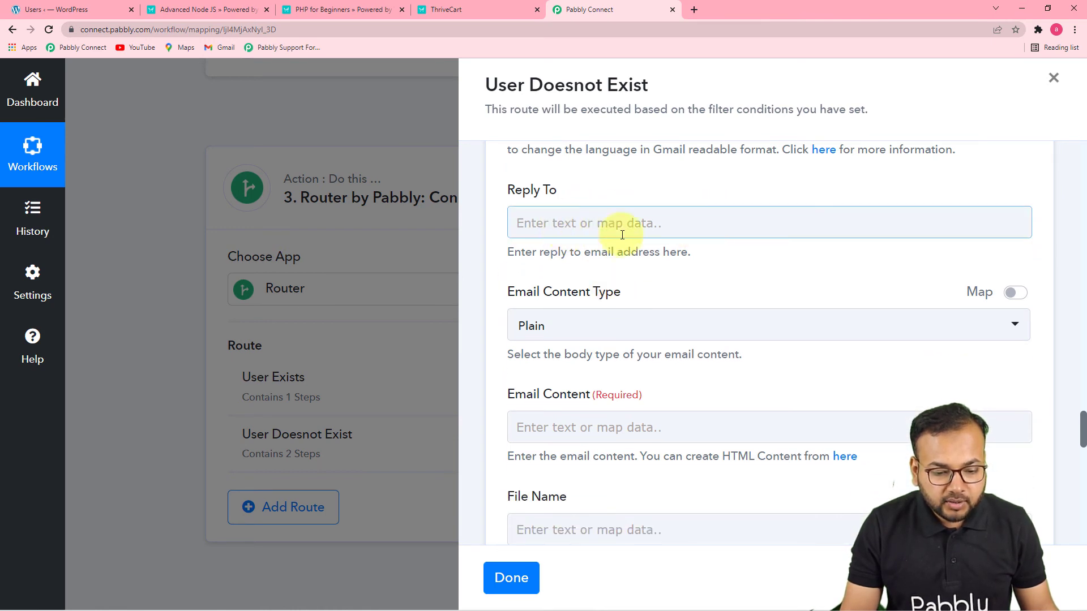
scroll(680, 255, down, 2)
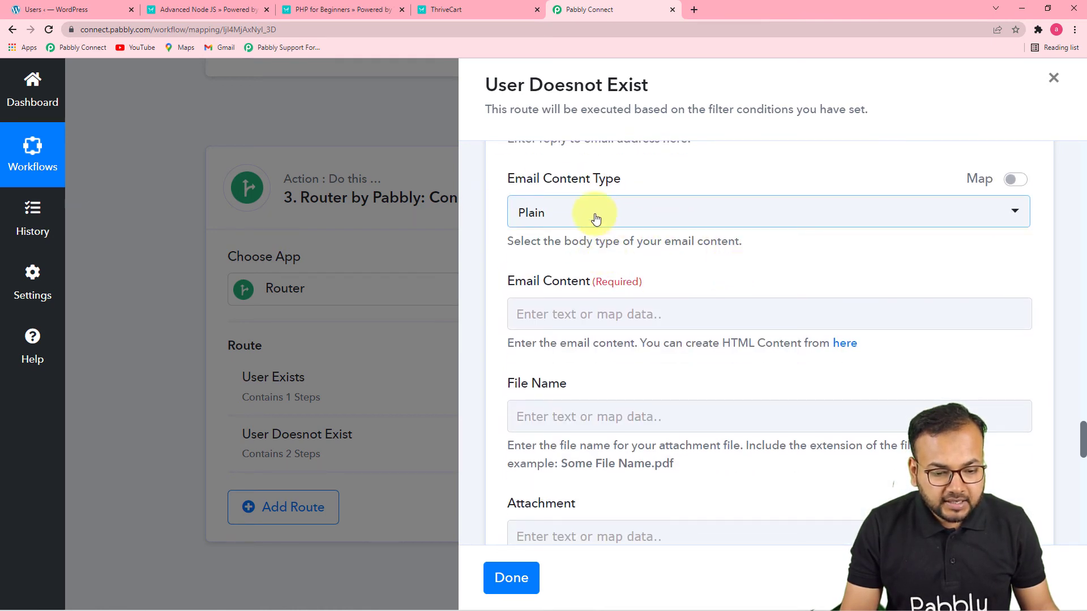
scroll(697, 232, down, 3)
scroll(635, 198, up, 2)
click(611, 256)
click(695, 257)
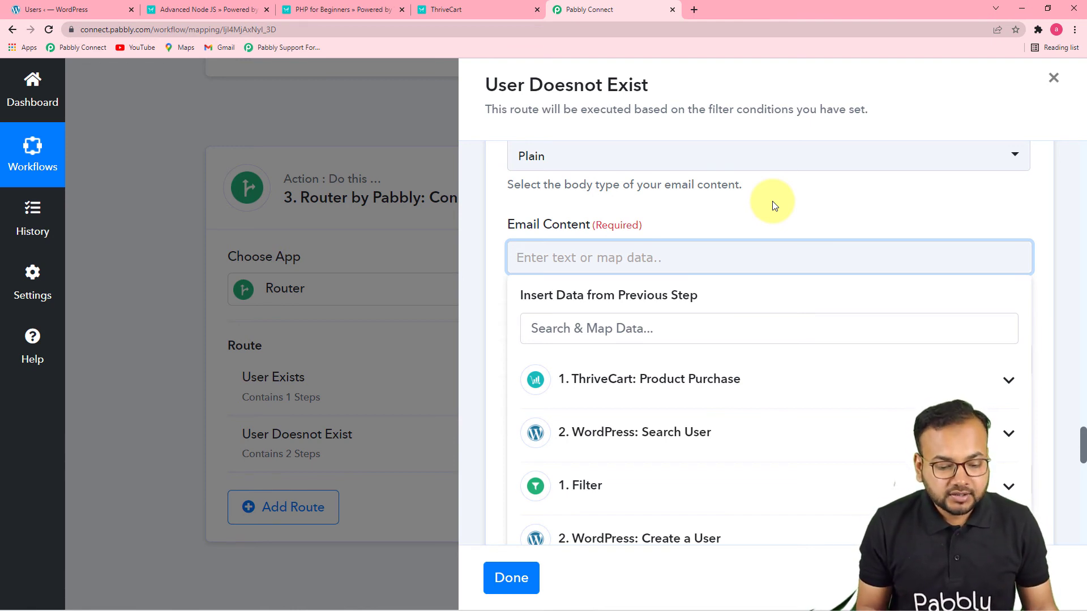
key(ctrl+v)
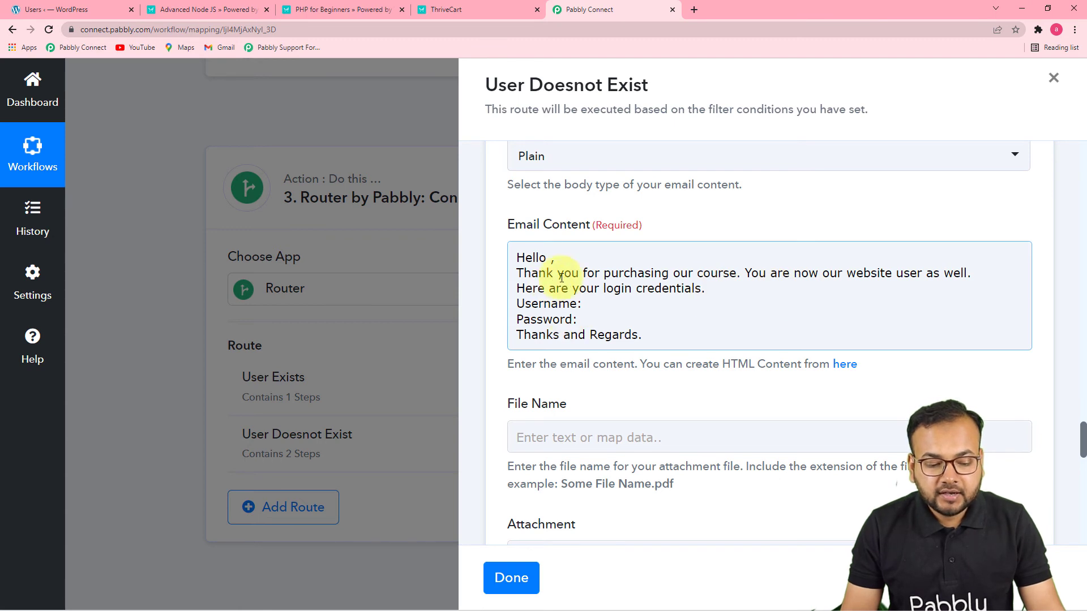
Insert Customer Name from the ThriveCart Product Purchase step after "Hello" in the Email Content
click(549, 261)
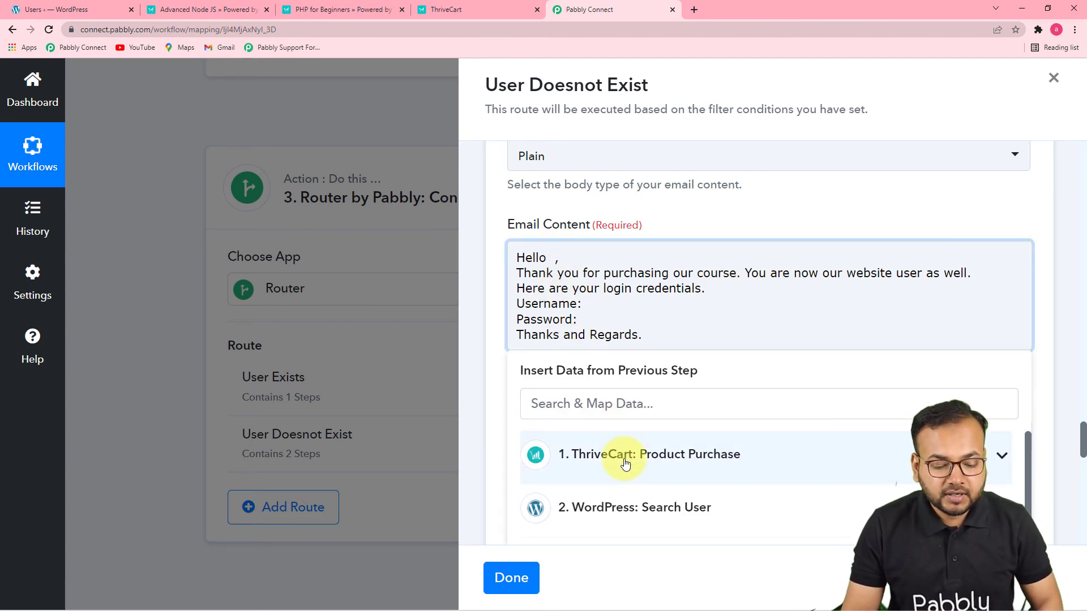
scroll(625, 463, down, 10)
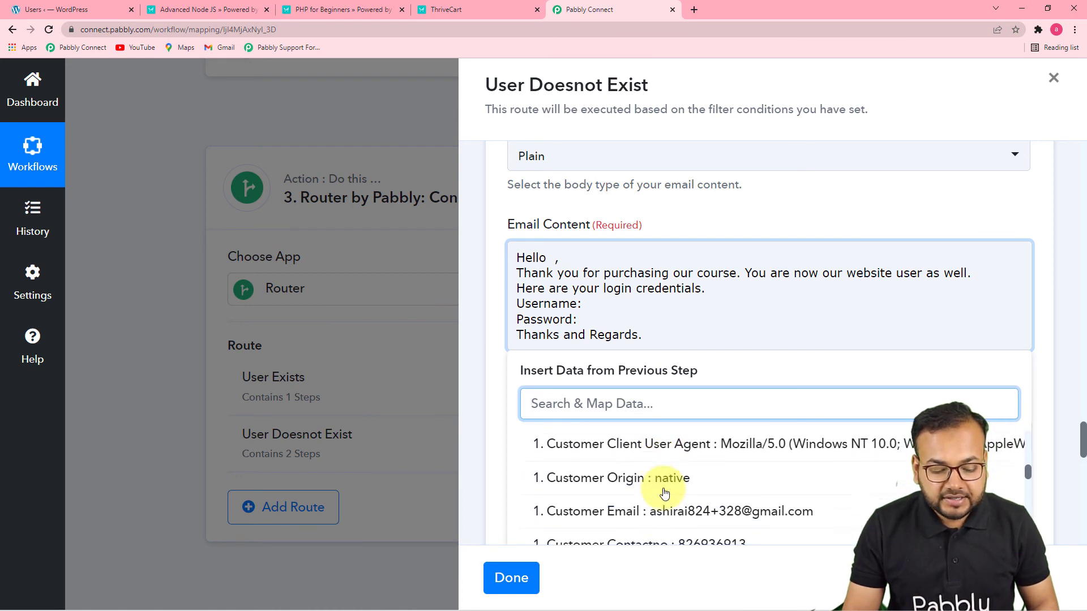
scroll(664, 492, down, 5)
scroll(674, 487, up, 8)
scroll(676, 488, up, 6)
scroll(677, 488, down, 6)
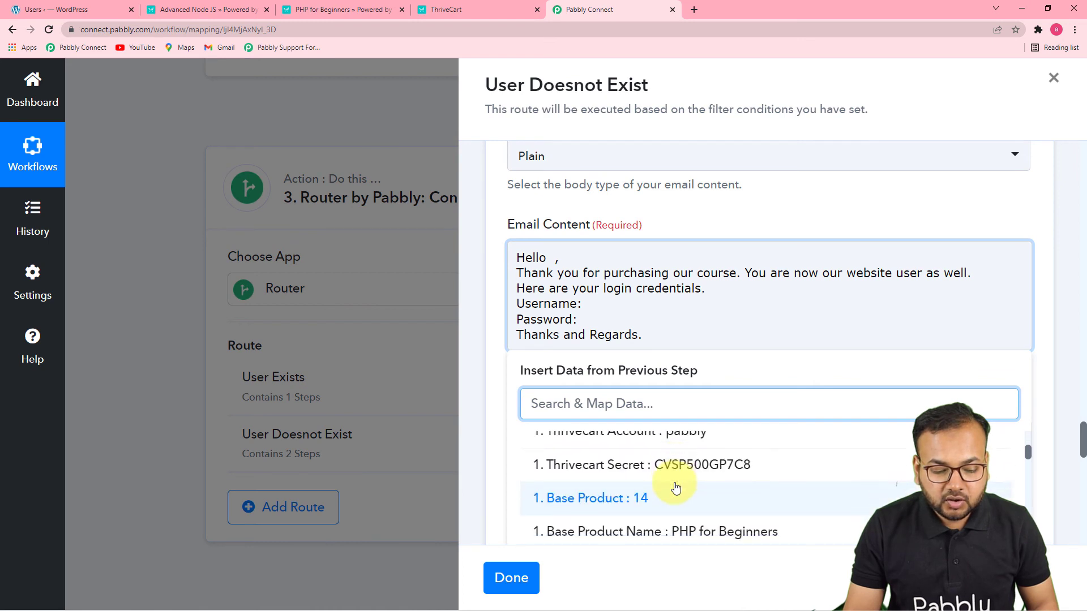
scroll(676, 488, down, 8)
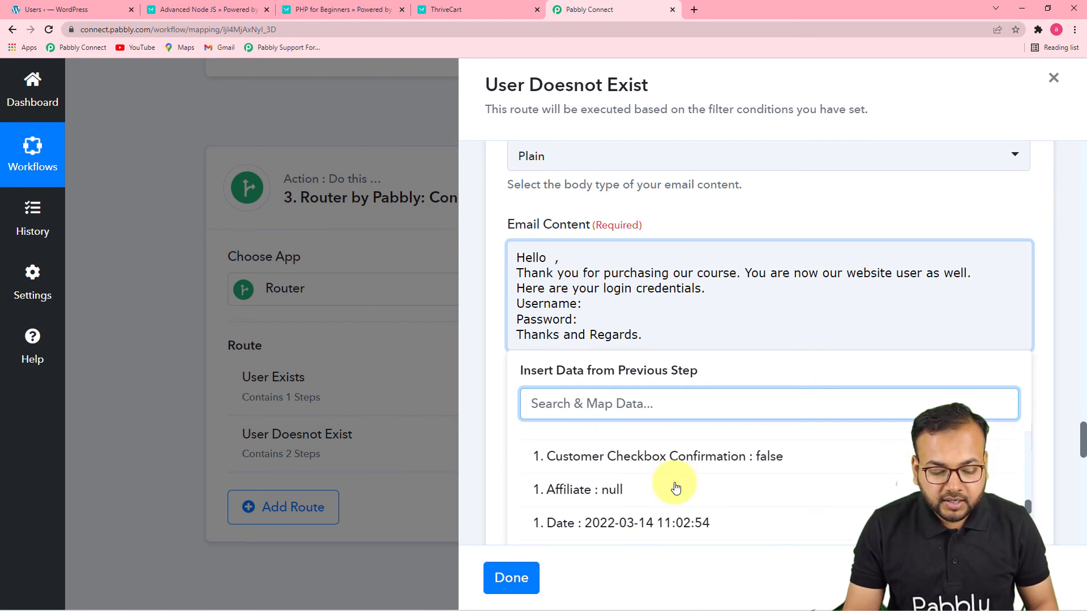
scroll(676, 488, up, 2)
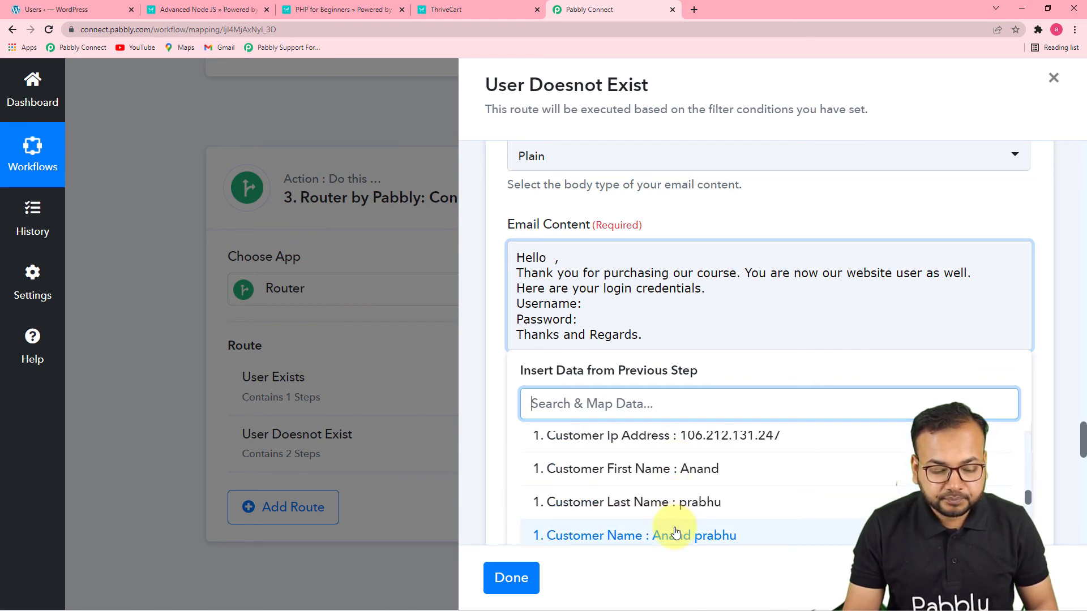
click(685, 529)
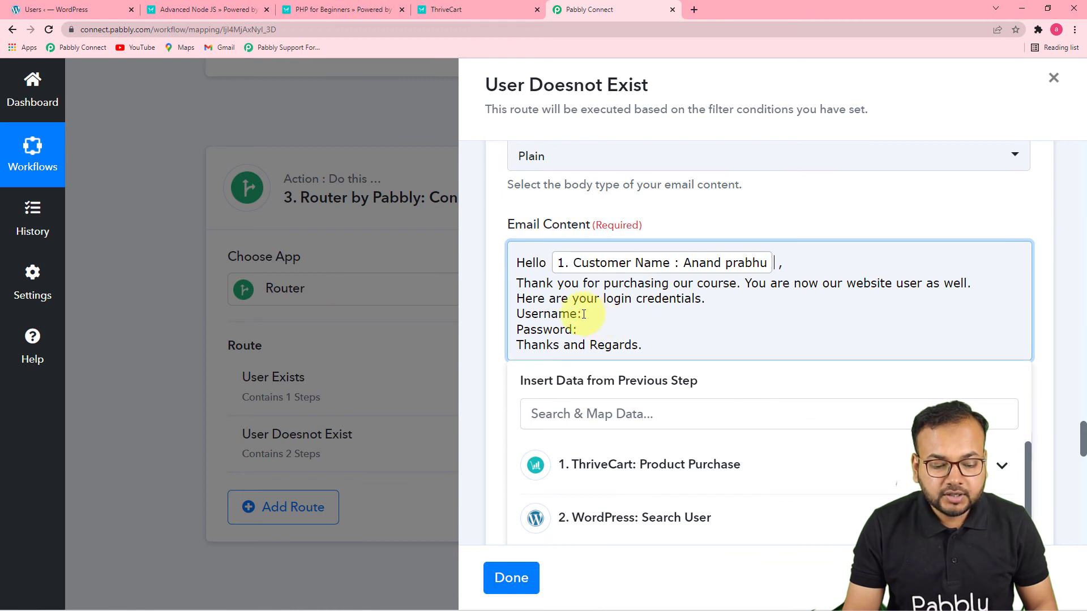
Map the Username line of the Email Content to Username from the WordPress Create a User step
click(604, 318)
scroll(604, 320, down, 3)
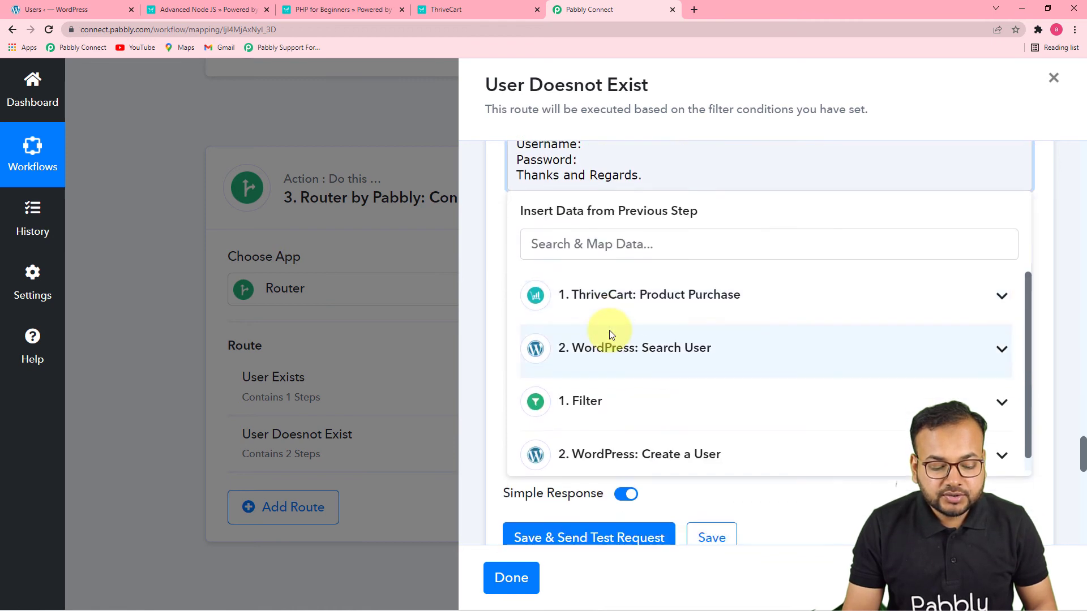
click(655, 453)
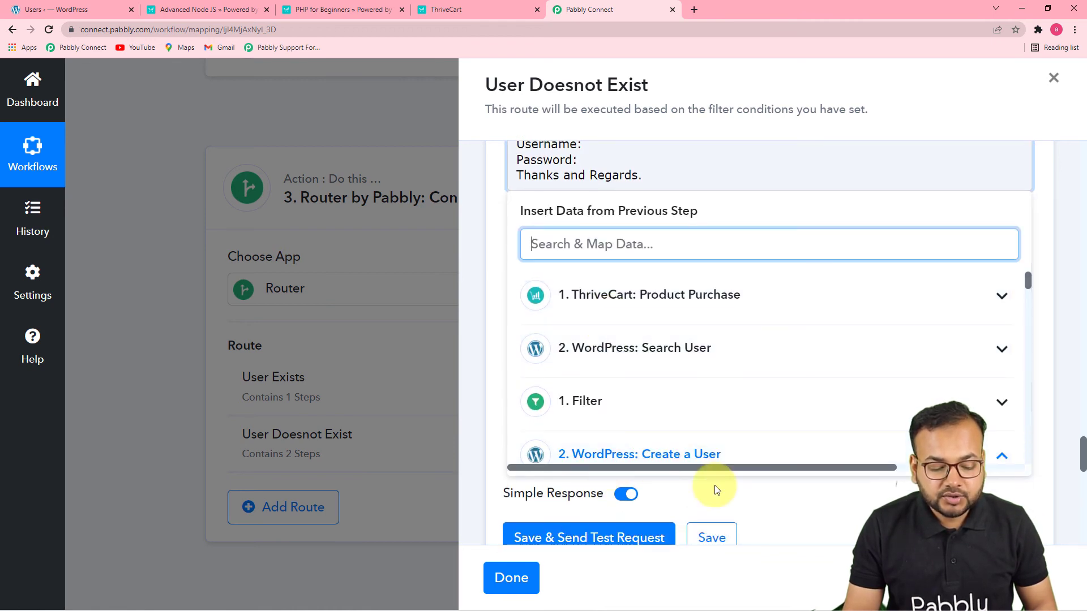
scroll(772, 450, down, 3)
scroll(772, 440, down, 6)
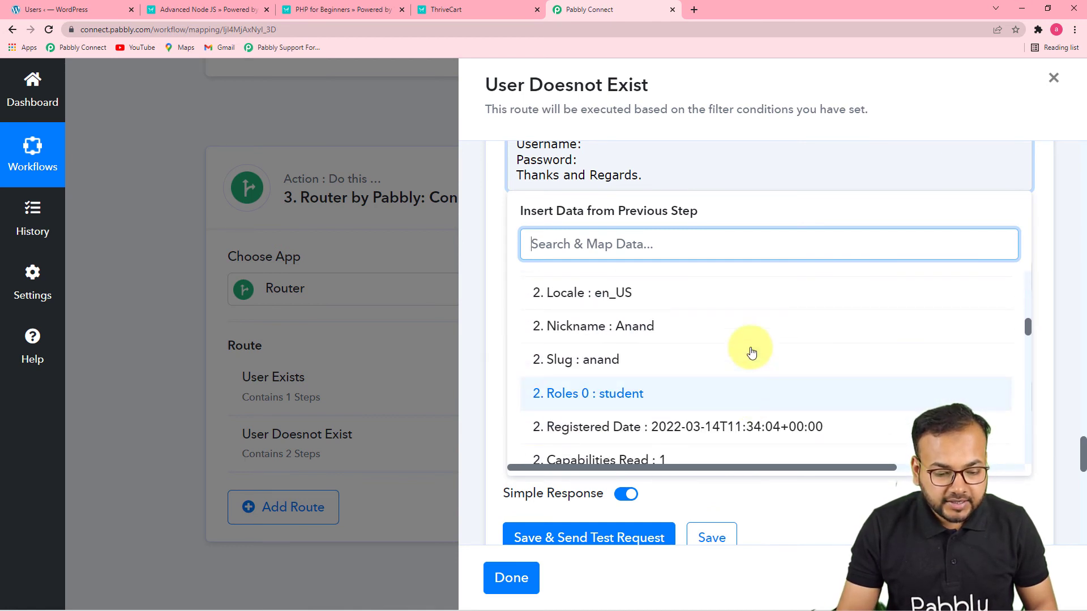
scroll(736, 368, up, 5)
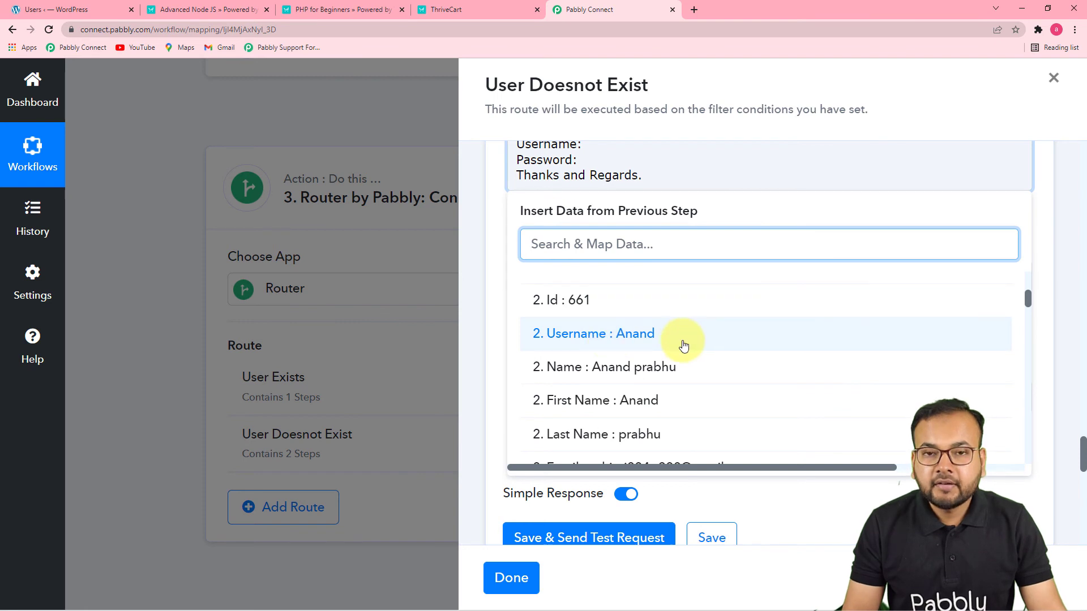
click(635, 334)
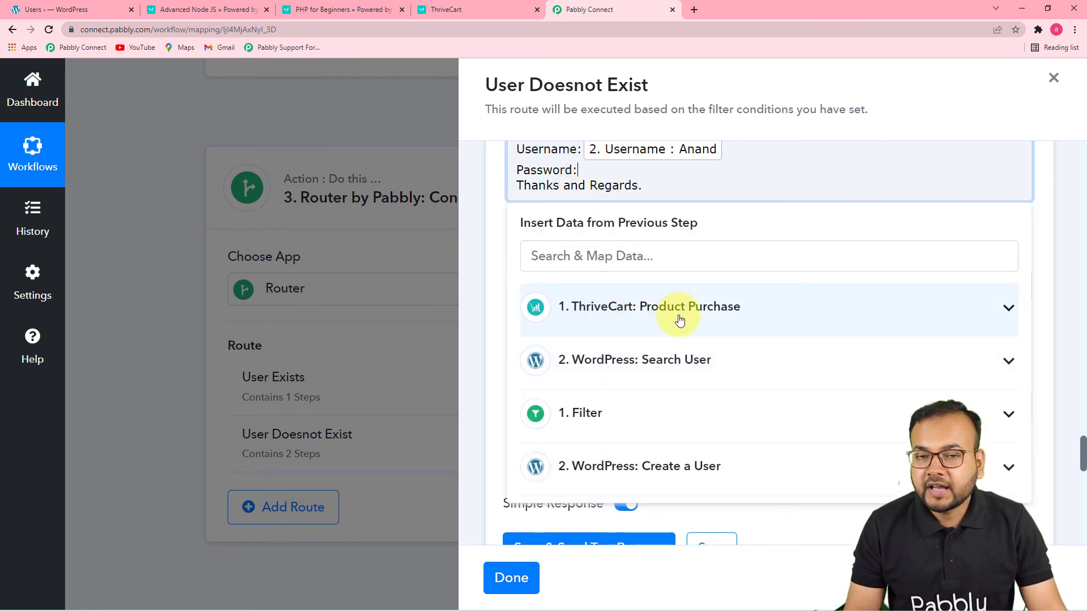
Map the Password line of the Email Content to Thrivecart Secret from the ThriveCart Product Purchase step
click(639, 327)
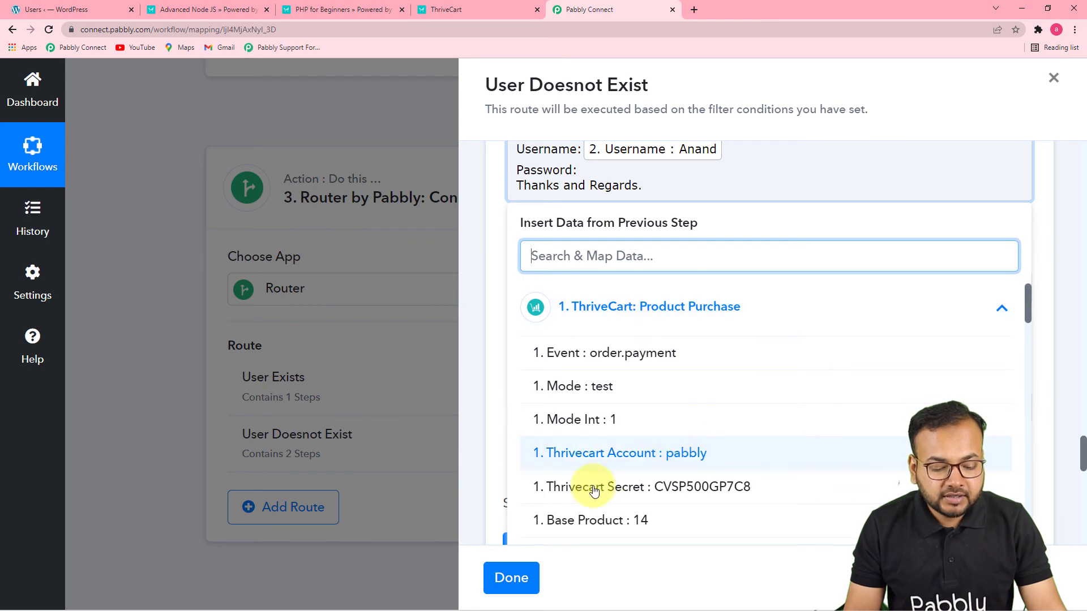
click(694, 496)
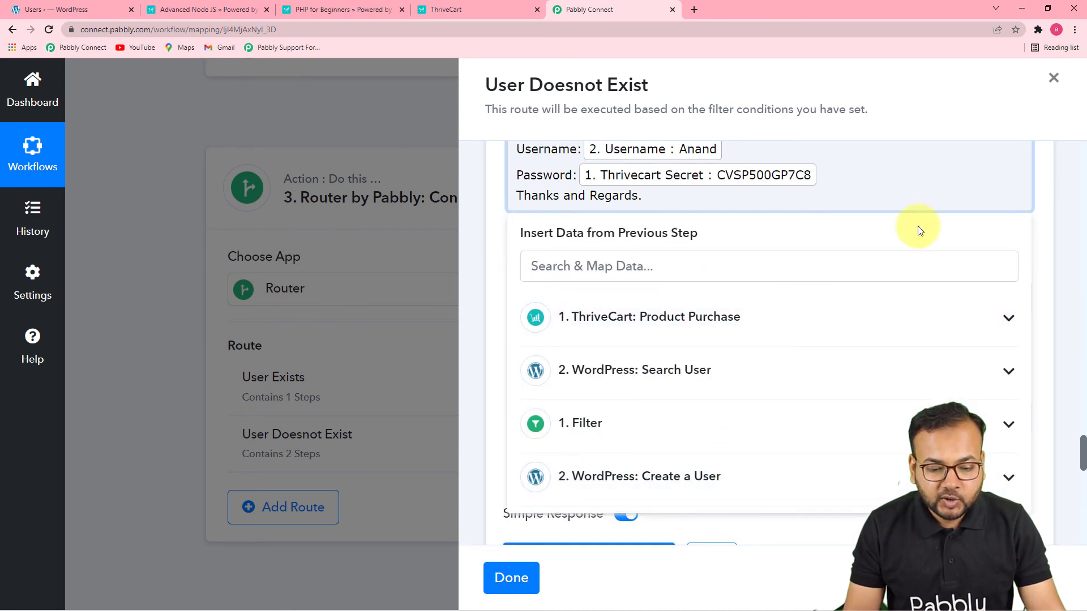
click(1050, 261)
Save the Gmail action without sending a test request and finish editing the User Doesnot Exist route
scroll(837, 317, up, 1)
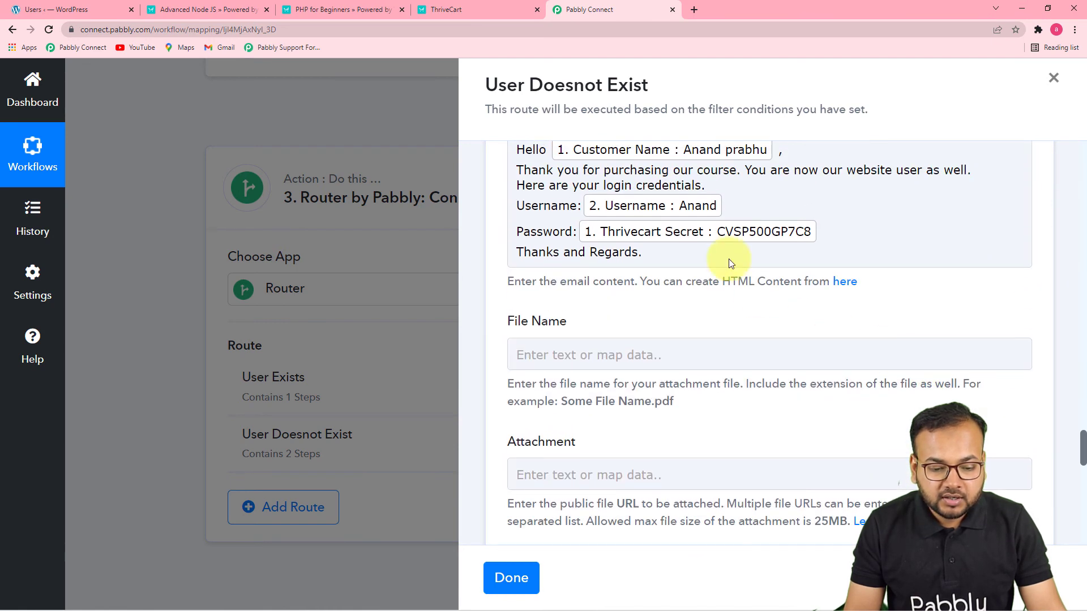
scroll(749, 317, up, 2)
scroll(713, 366, down, 2)
scroll(703, 360, down, 1)
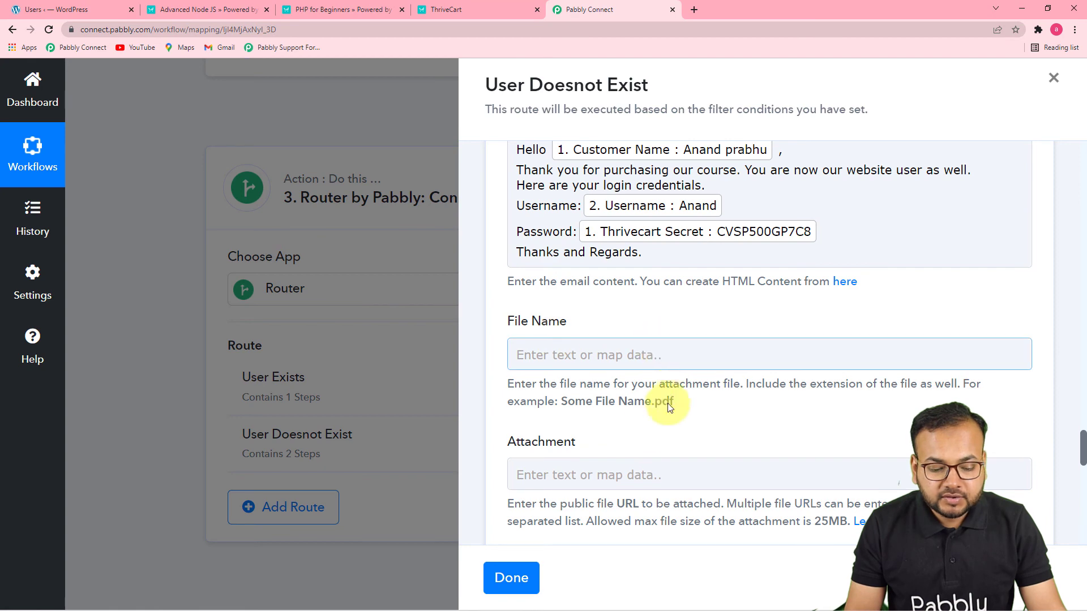
scroll(650, 430, down, 2)
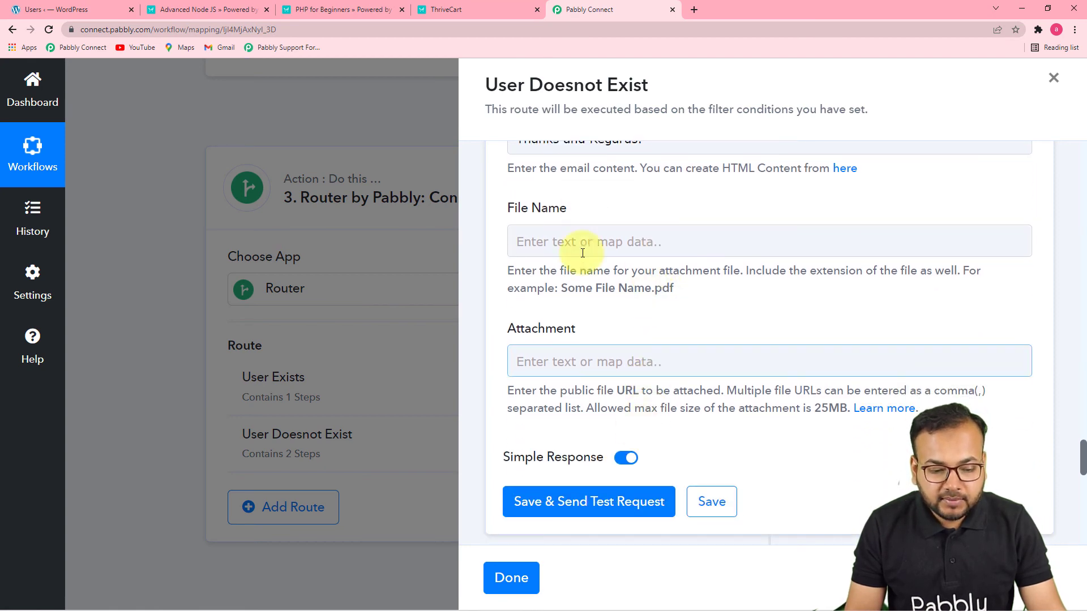
click(712, 501)
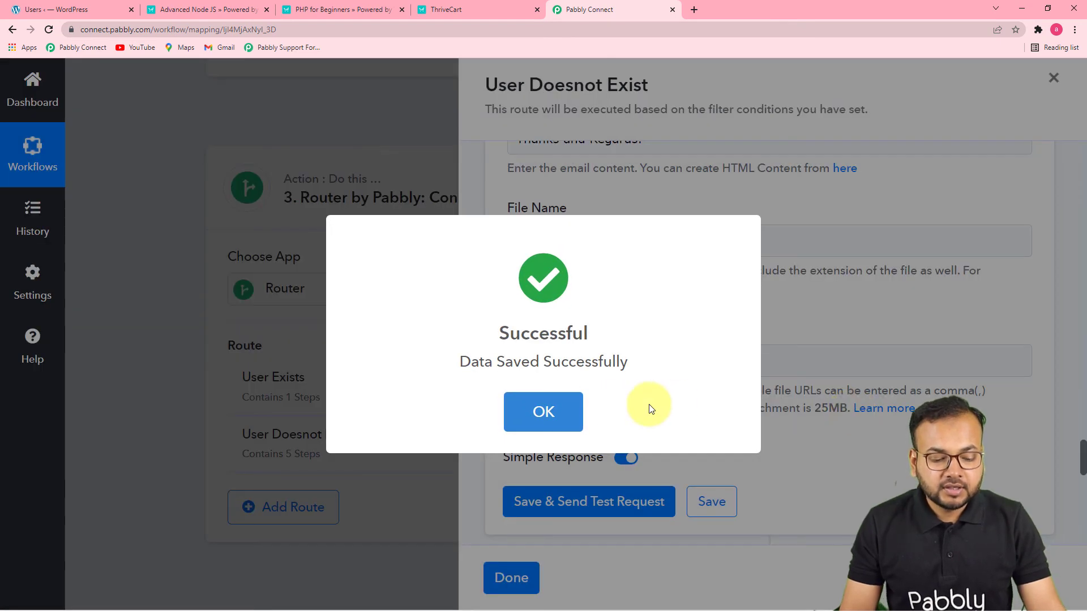
click(543, 411)
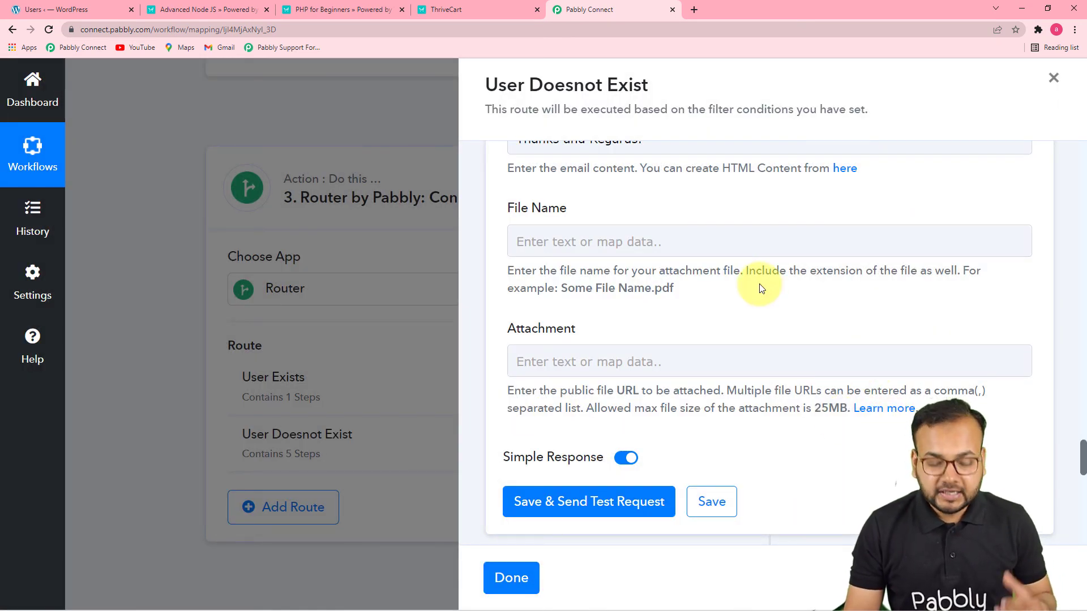
scroll(759, 284, down, 5)
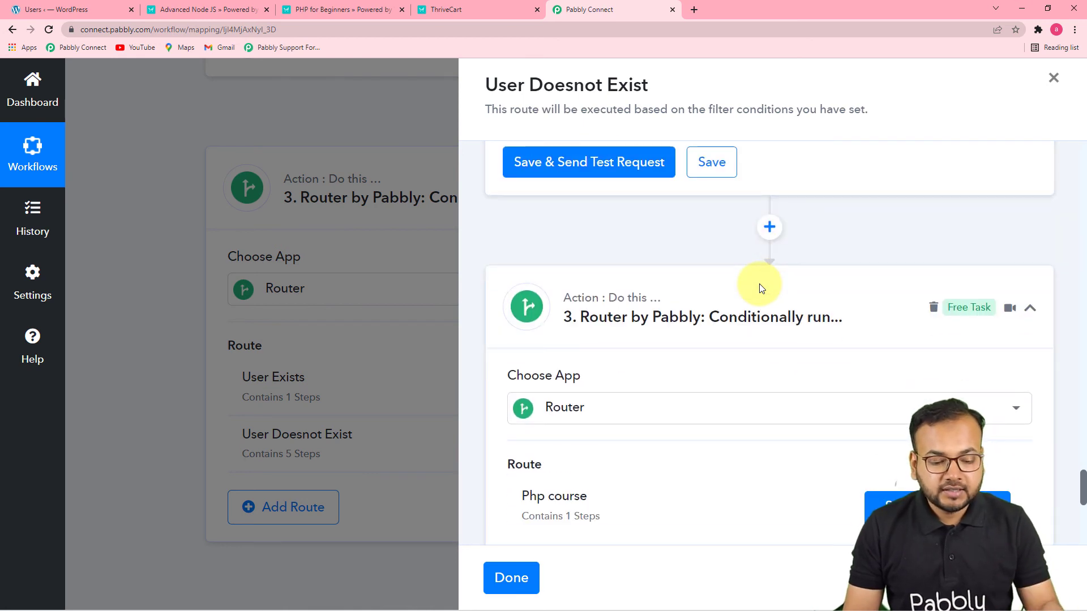
scroll(759, 285, down, 5)
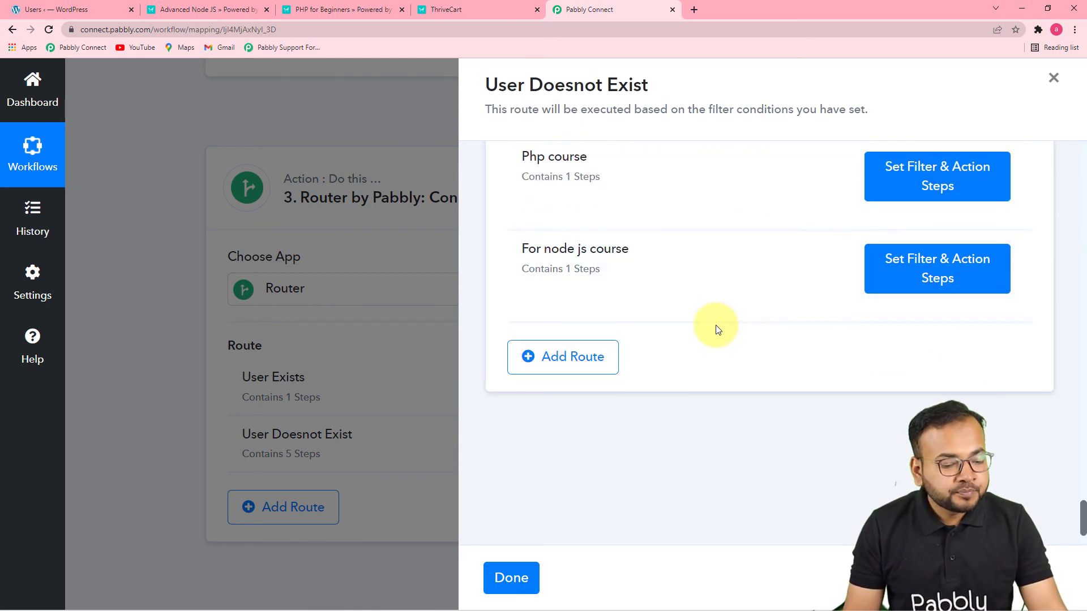
click(525, 579)
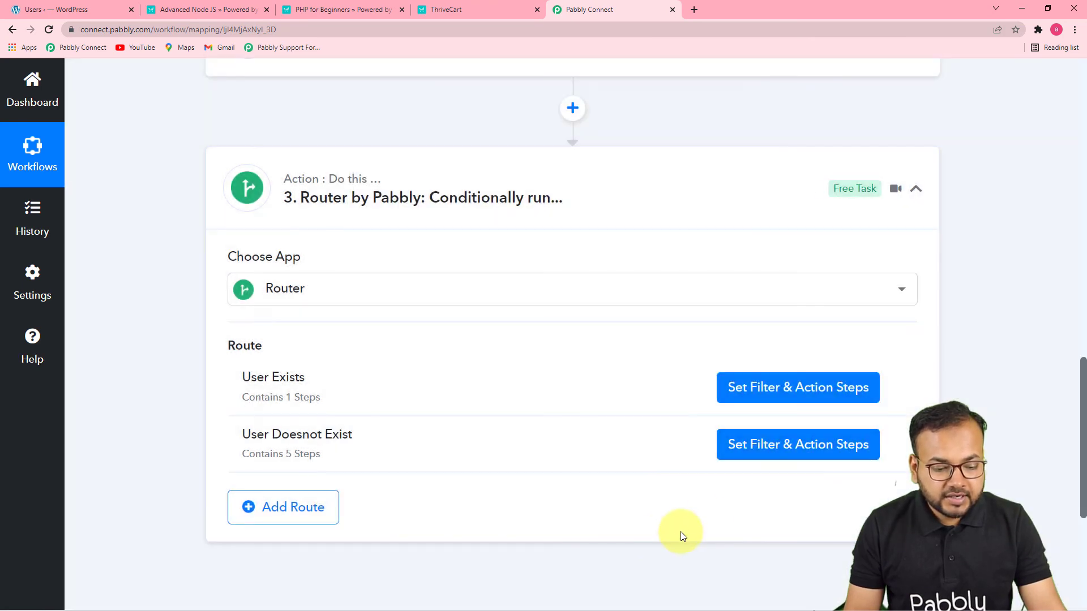
Review the ThriveCart Product Purchase trigger's product selection, product status and received response
scroll(572, 461, down, 2)
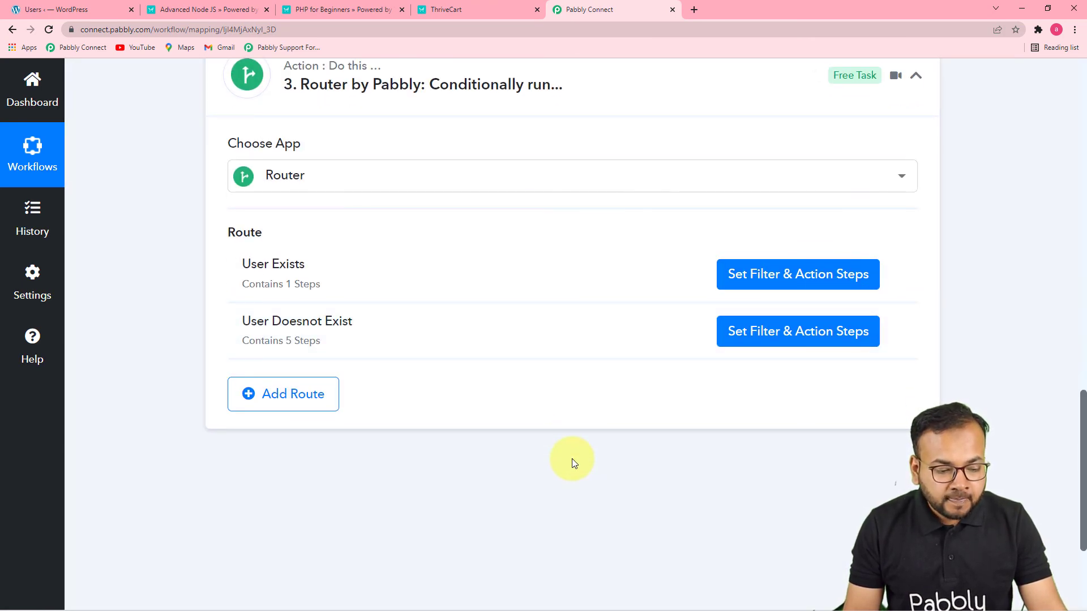
scroll(572, 458, up, 1)
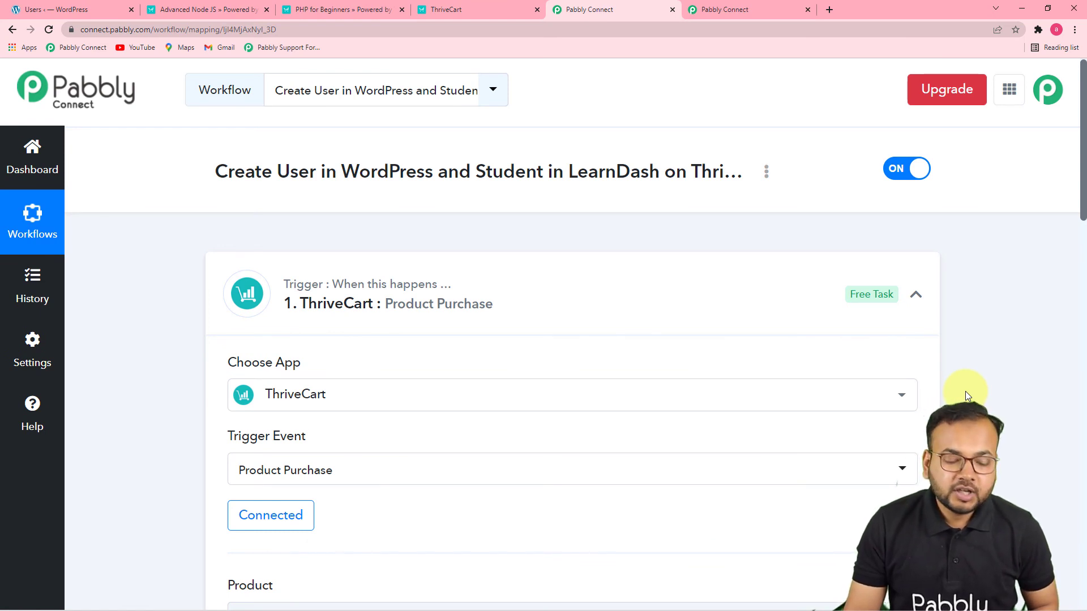
scroll(965, 392, down, 2)
scroll(946, 387, down, 2)
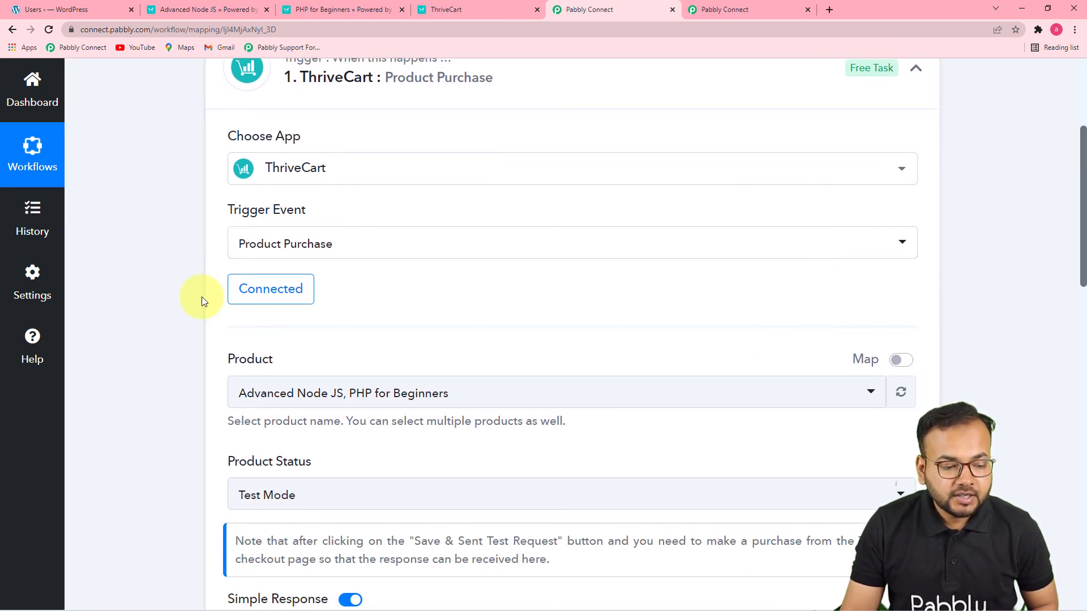
scroll(201, 297, down, 3)
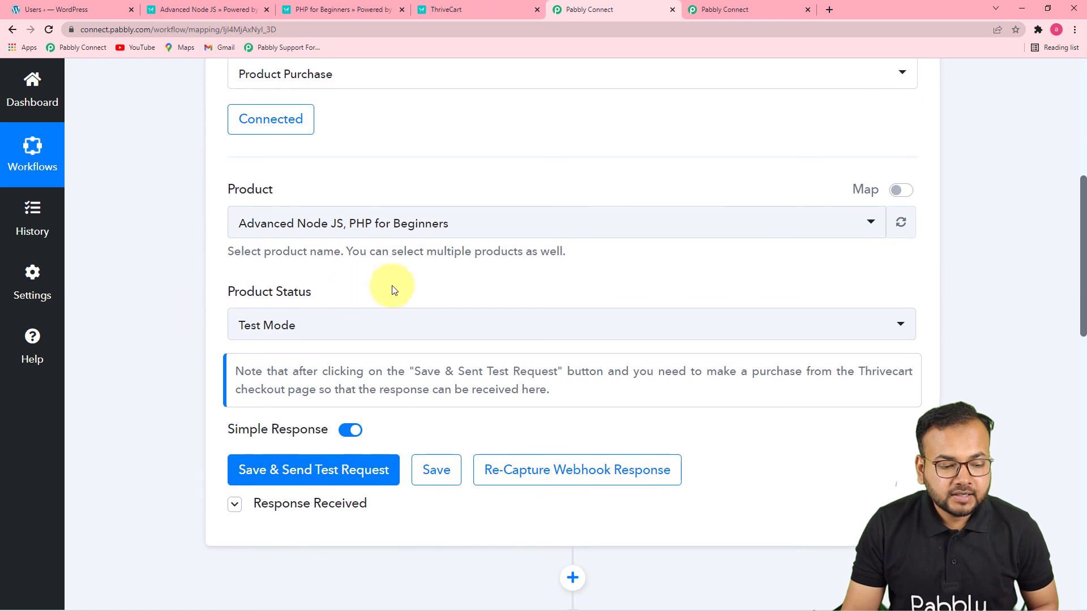
scroll(381, 299, down, 2)
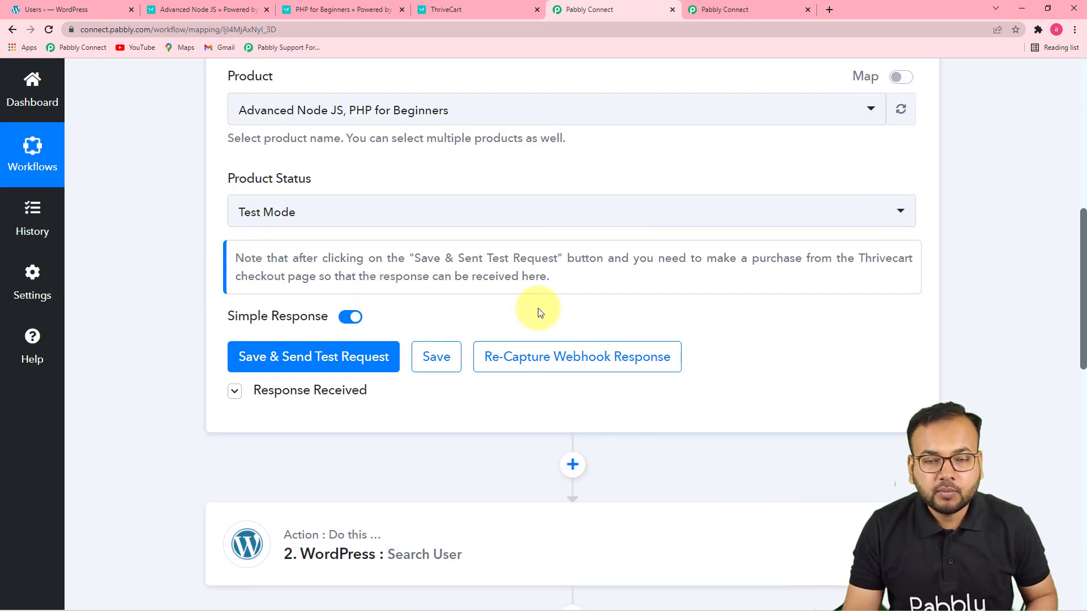
scroll(541, 315, down, 1)
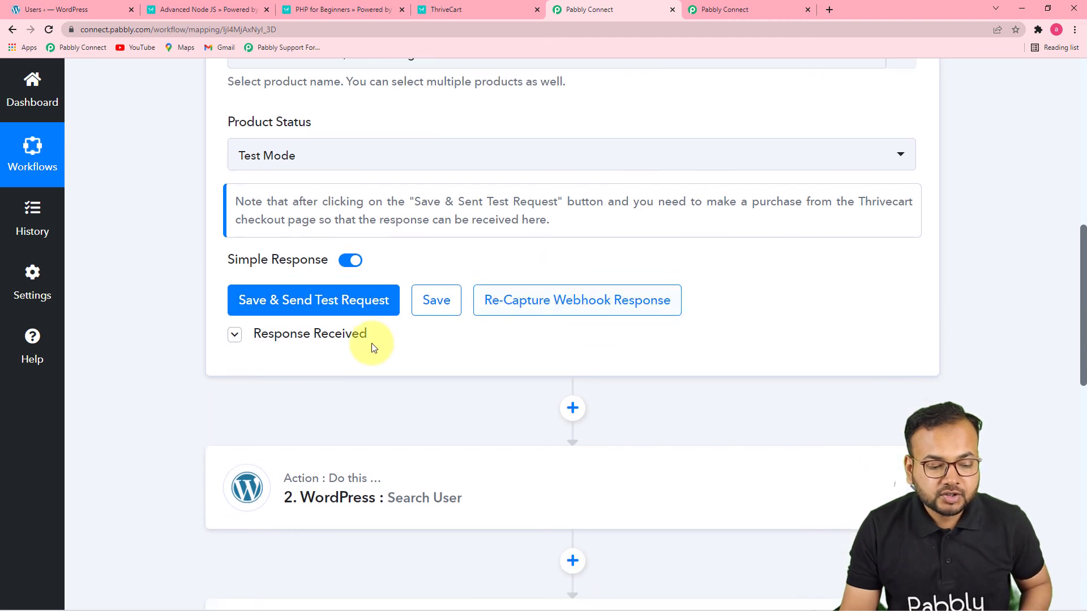
click(323, 339)
scroll(425, 339, down, 10)
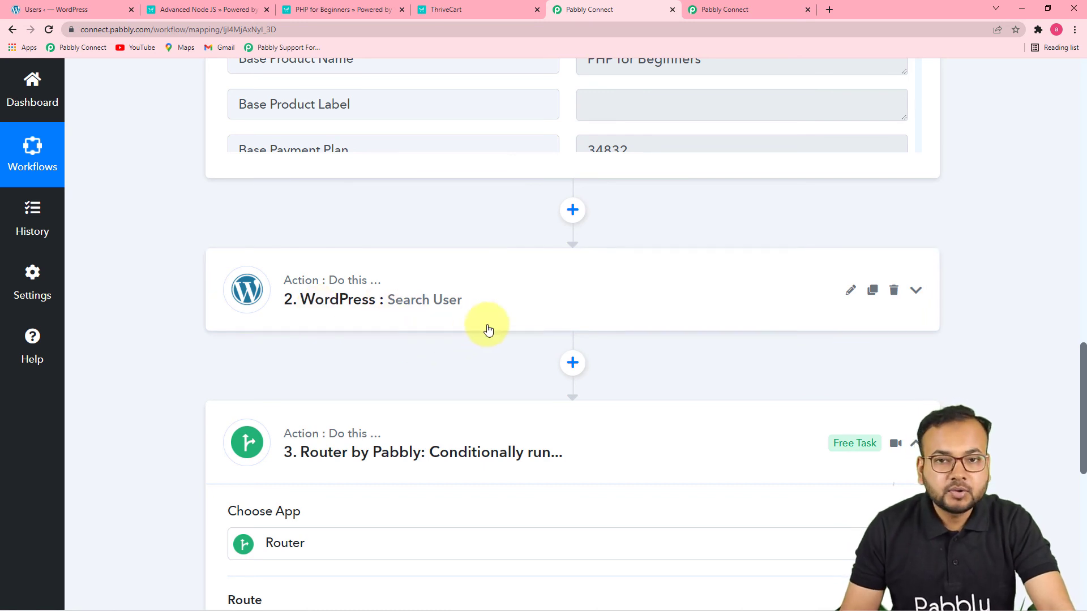
Review the WordPress Search User step's search keyword and open the router's User Exists route
click(531, 309)
scroll(531, 309, down, 7)
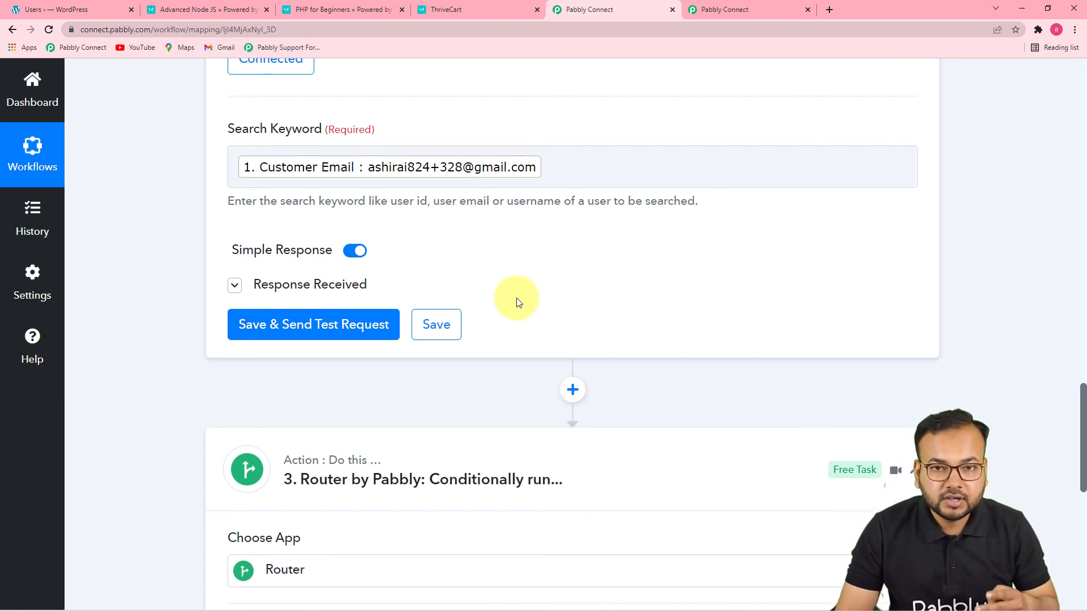
scroll(516, 300, down, 6)
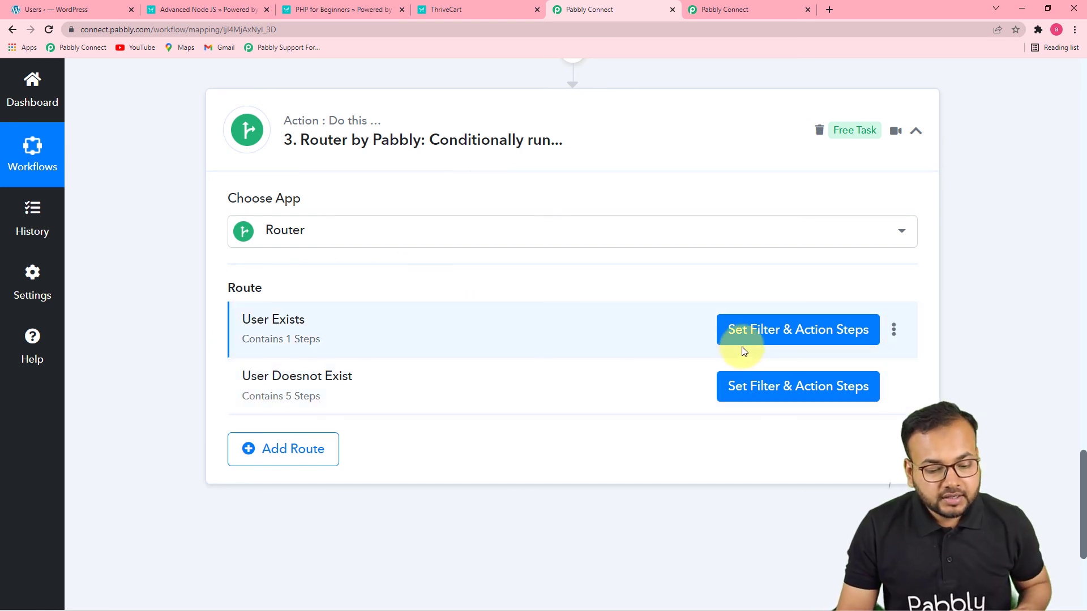
click(743, 346)
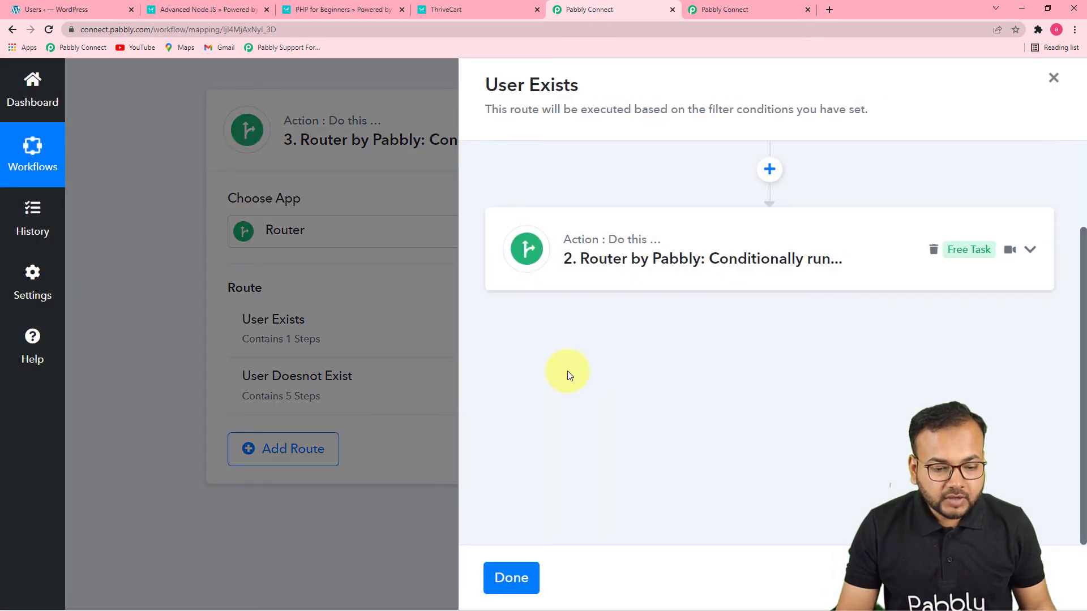
Review the User Exists route's filter condition and expand its nested router to see the course routes
click(657, 238)
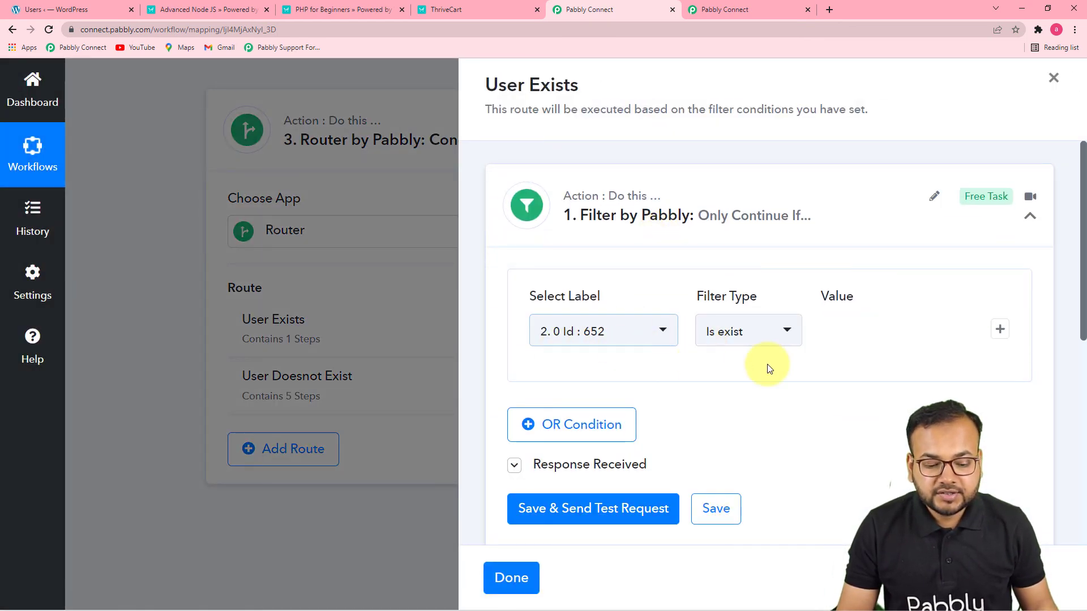
scroll(745, 383, down, 7)
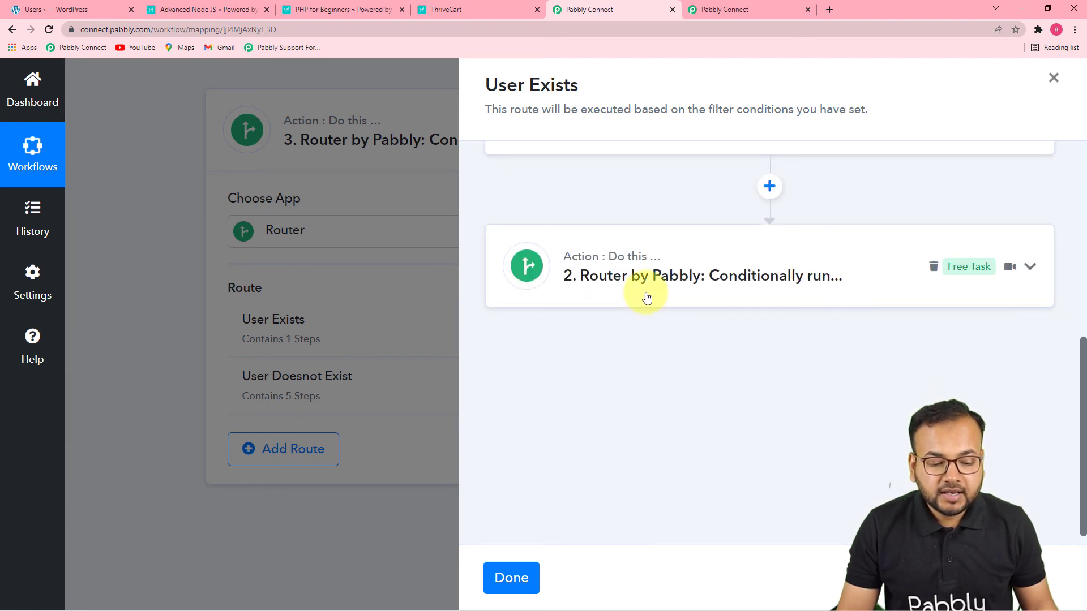
click(647, 298)
scroll(606, 424, down, 3)
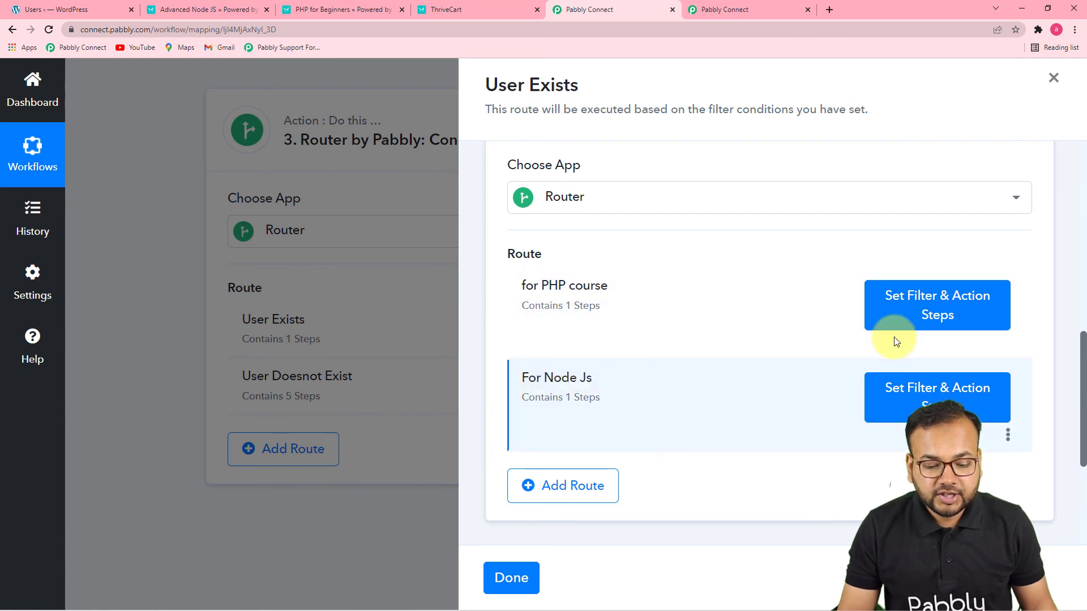
Review the filter and the LearnDash Enroll Into Course action of the "for PHP course" route, and close that route
click(940, 316)
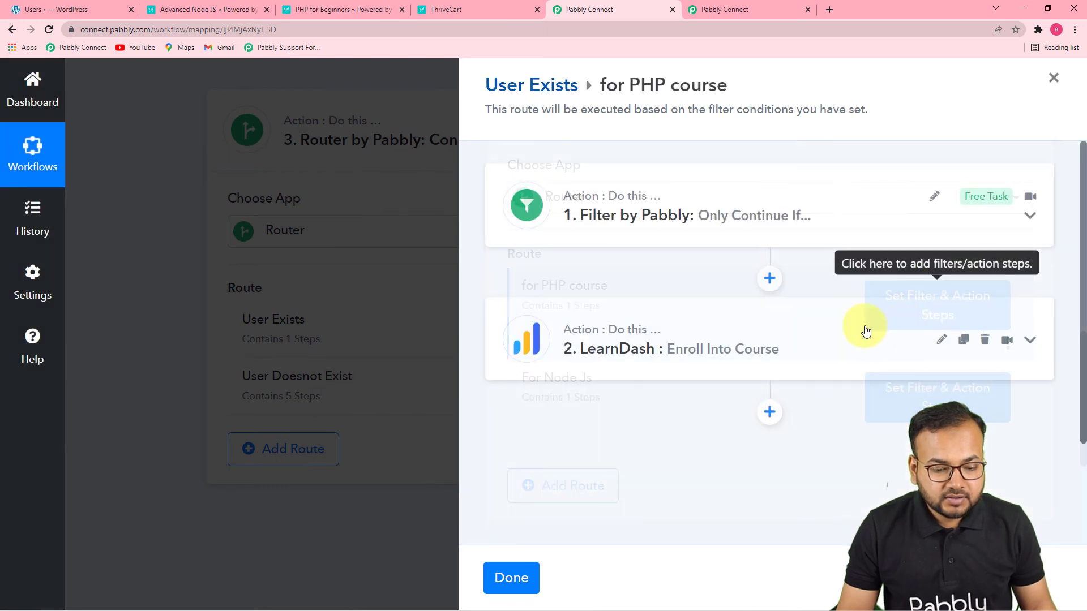
click(734, 229)
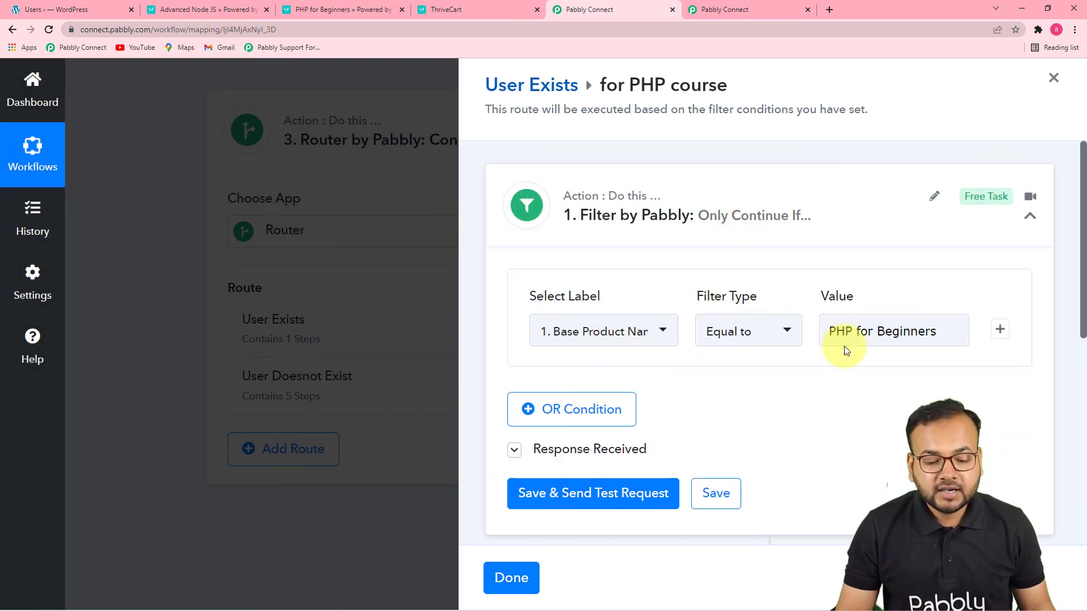
scroll(934, 345, down, 6)
click(727, 315)
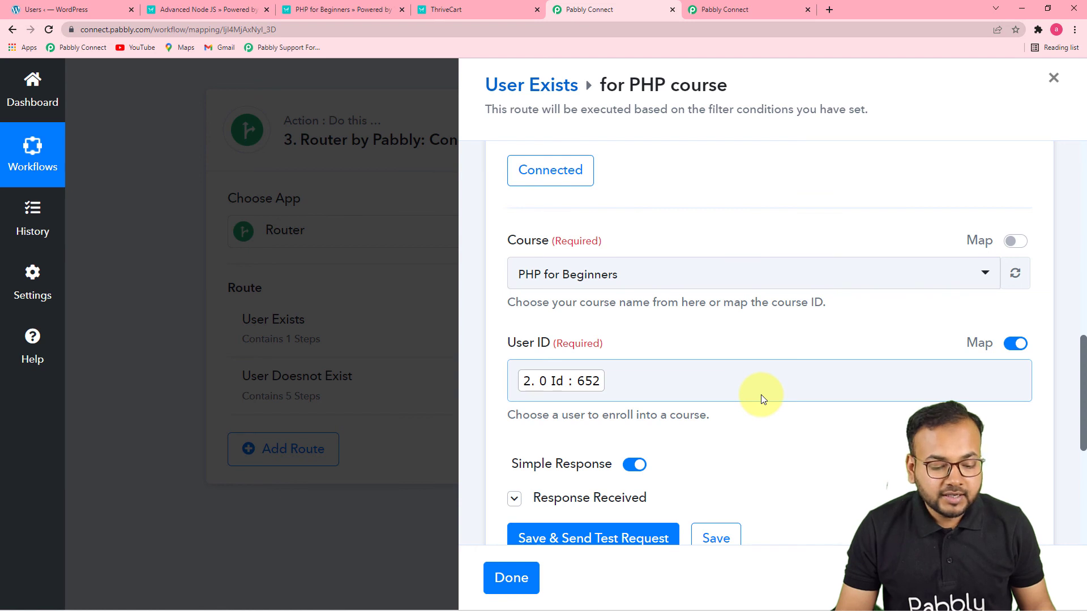
scroll(761, 395, down, 3)
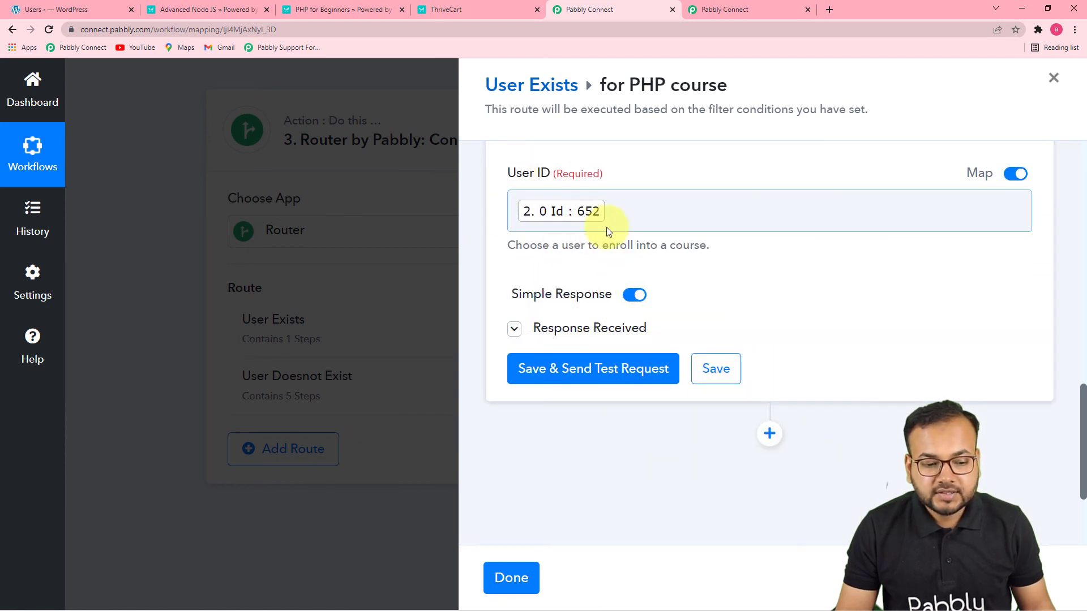
click(524, 570)
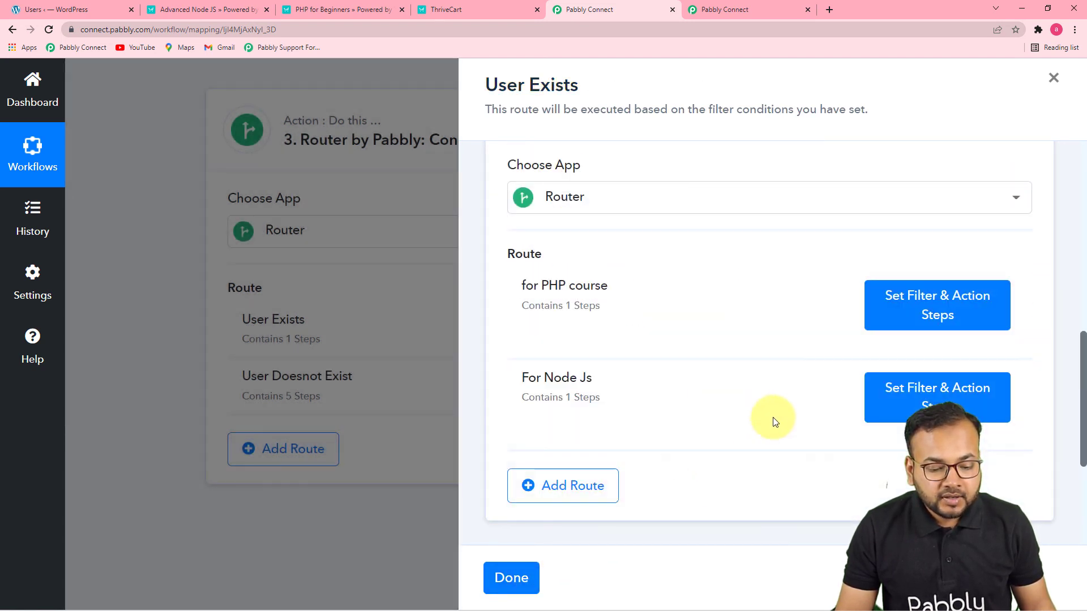
Review the "For Node Js" route's filter and LearnDash enrollment action, and close the User Exists route
click(937, 398)
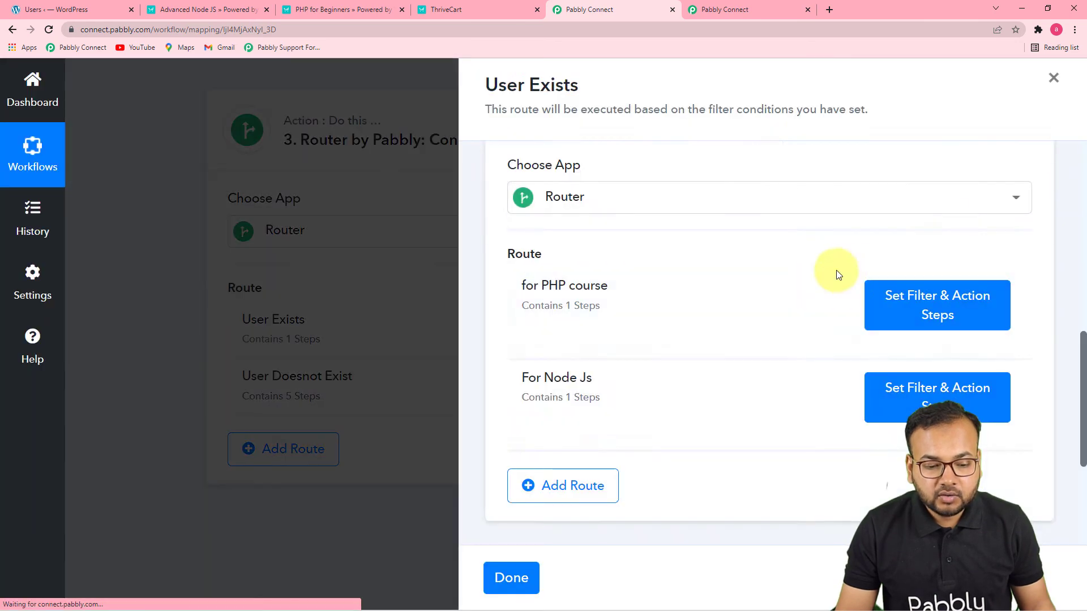
click(788, 238)
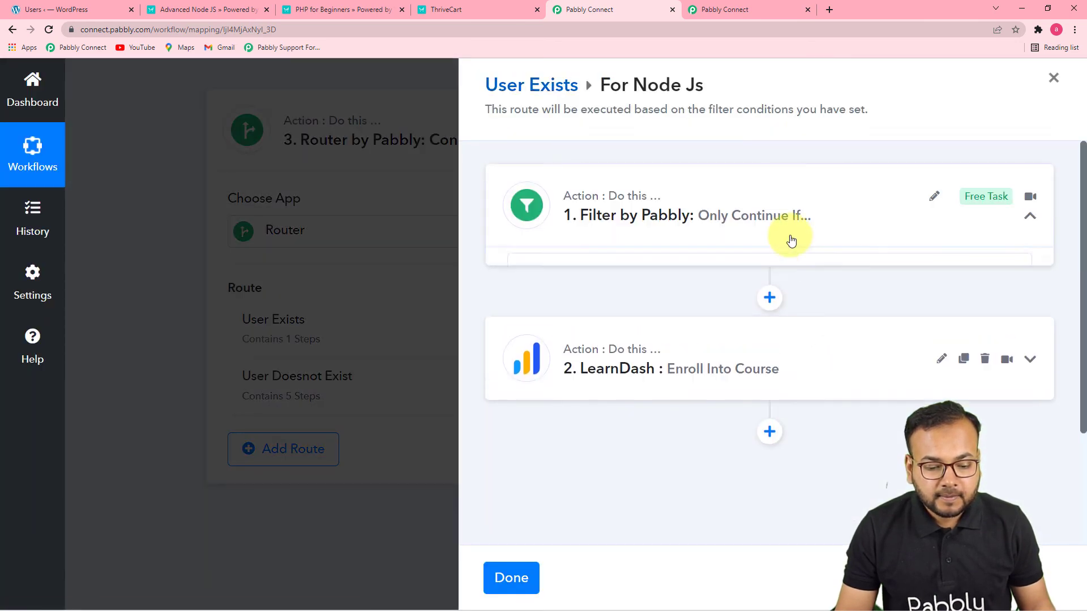
scroll(896, 374, down, 7)
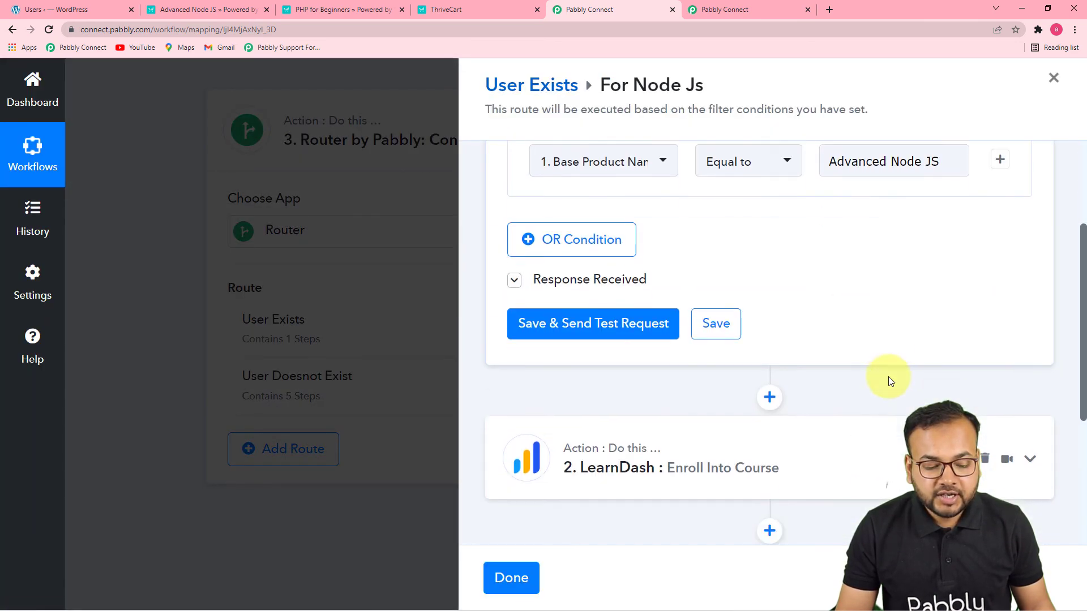
click(684, 253)
scroll(716, 380, down, 4)
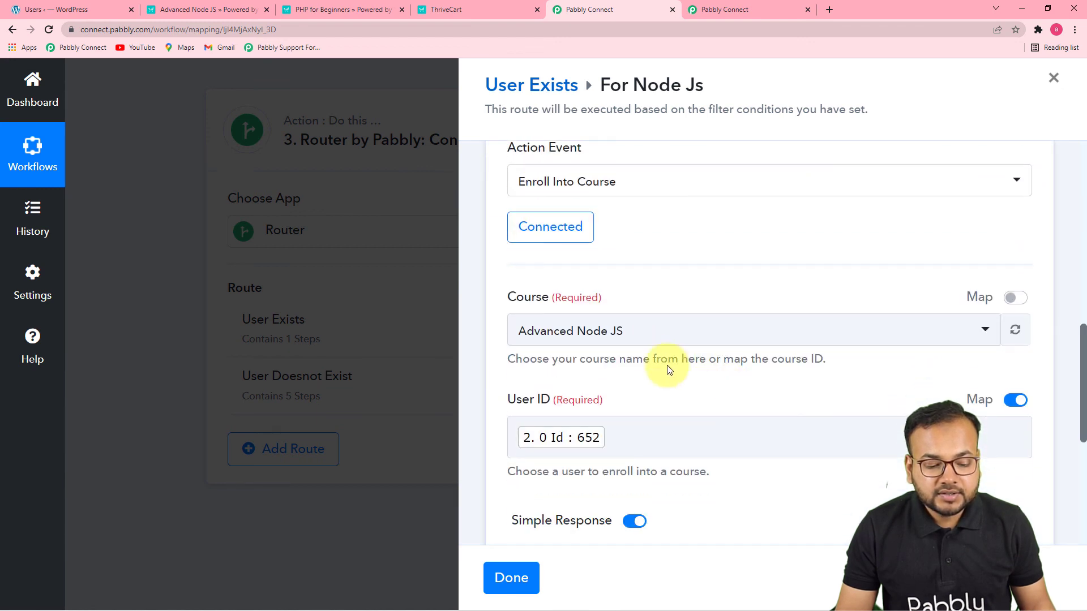
click(511, 578)
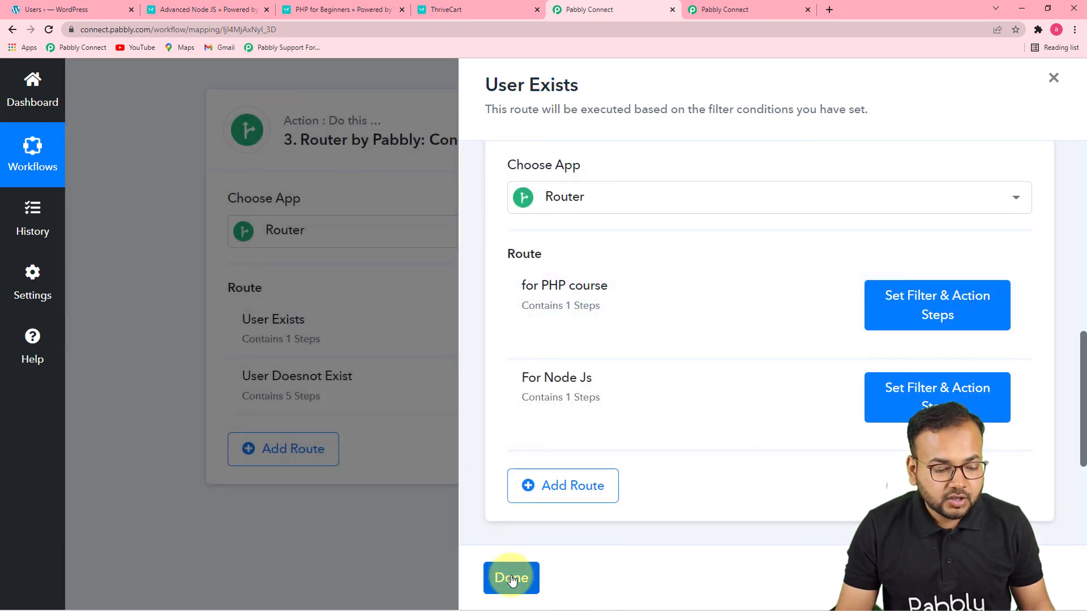
click(512, 578)
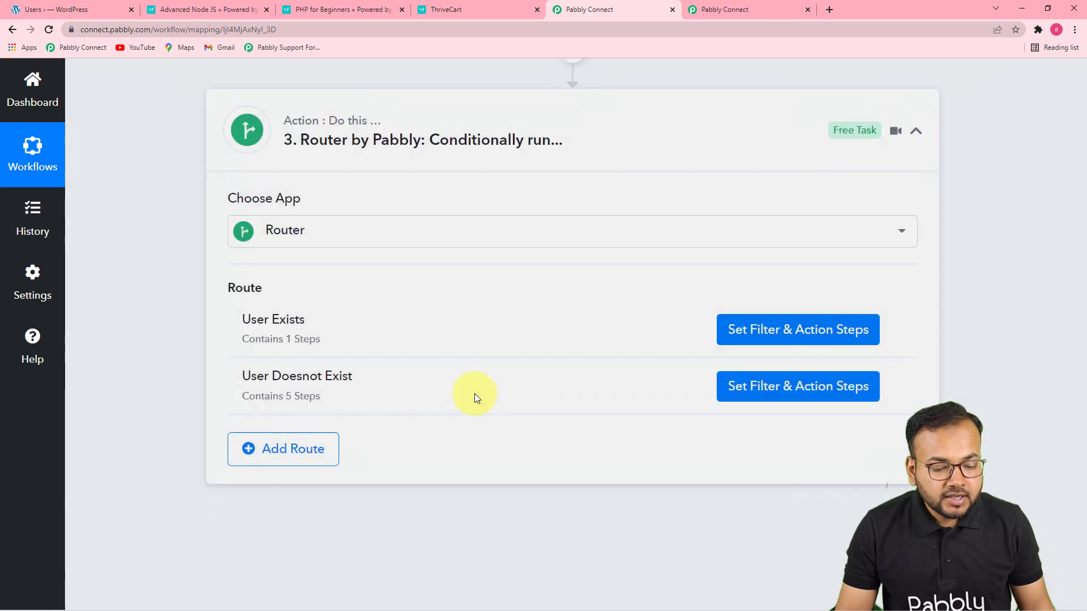
Open the User Doesnot Exist route and review the label and filter type of its filter condition
click(784, 389)
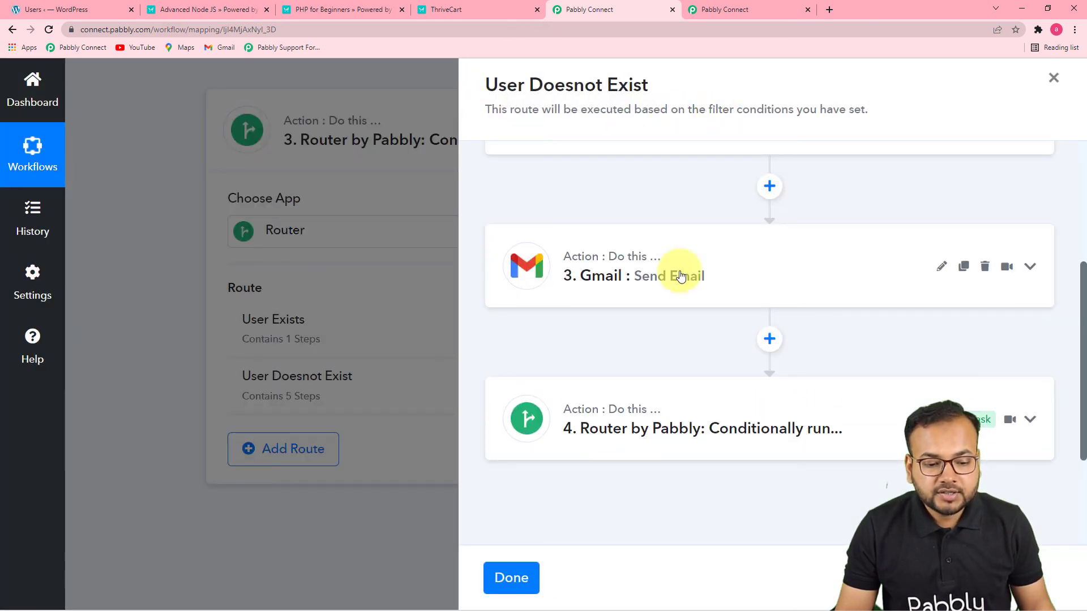
scroll(682, 230, up, 5)
click(678, 229)
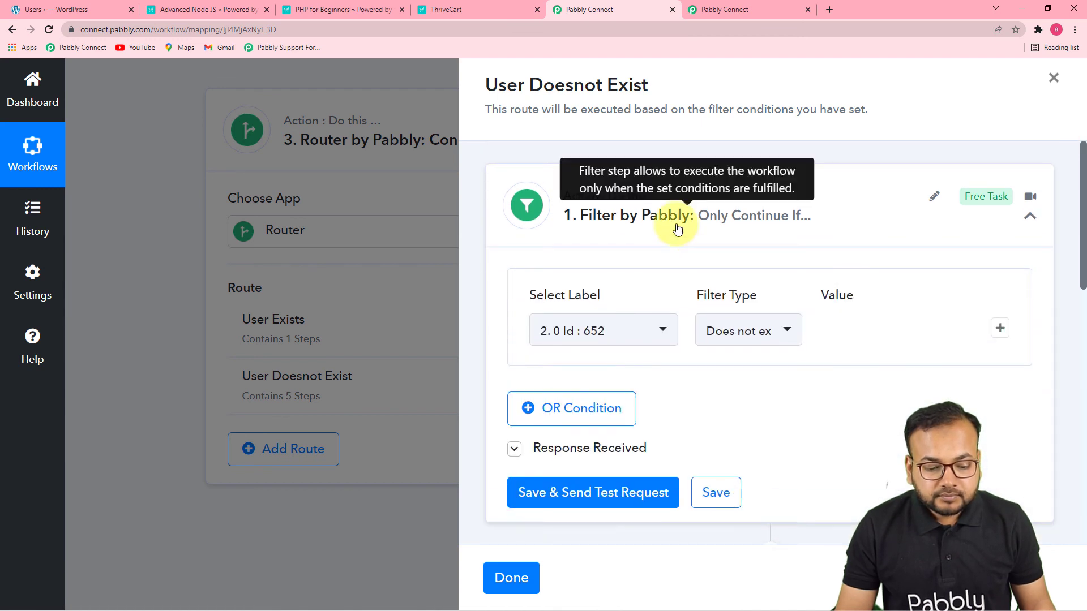
scroll(674, 226, down, 2)
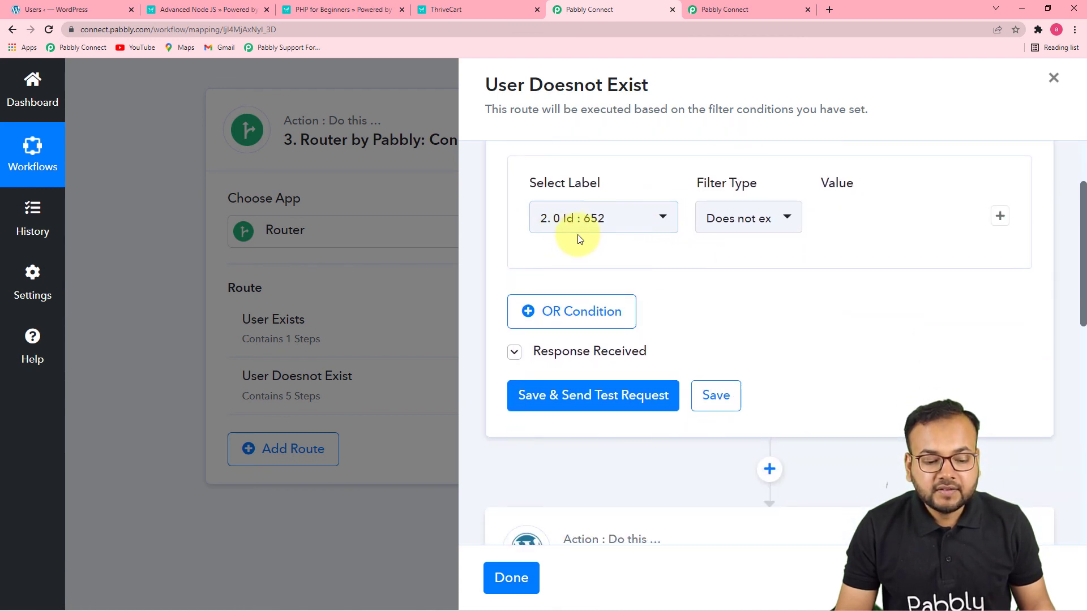
click(602, 237)
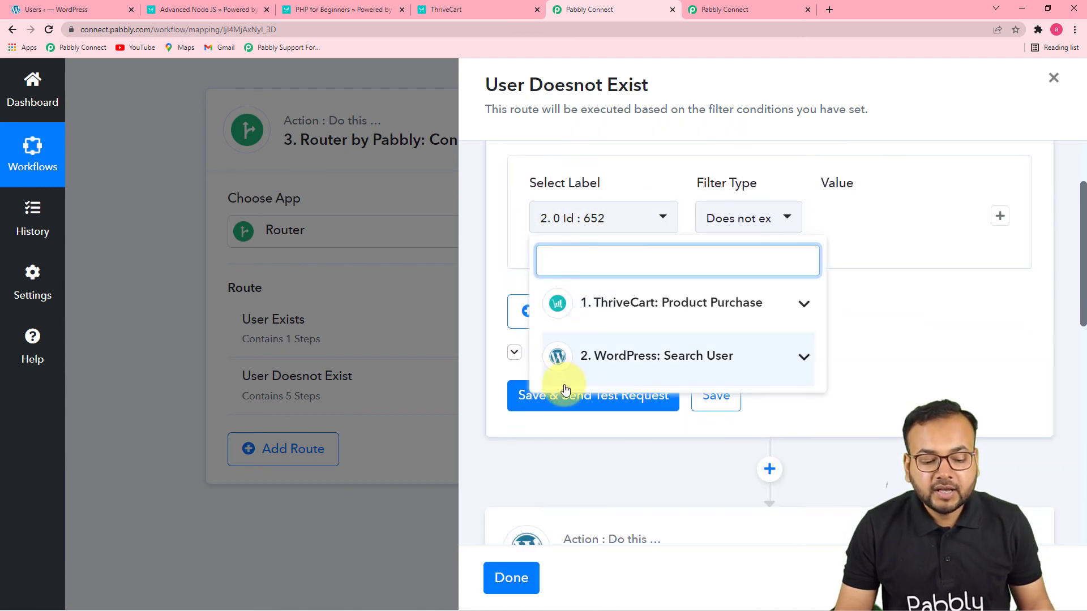
click(868, 371)
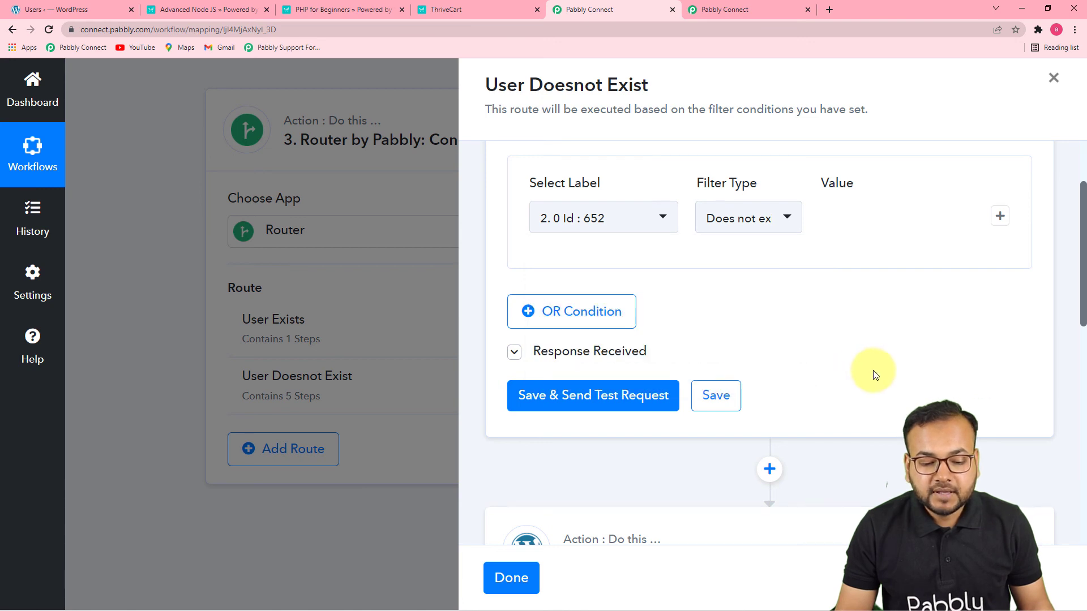
scroll(751, 316, up, 1)
scroll(751, 315, down, 2)
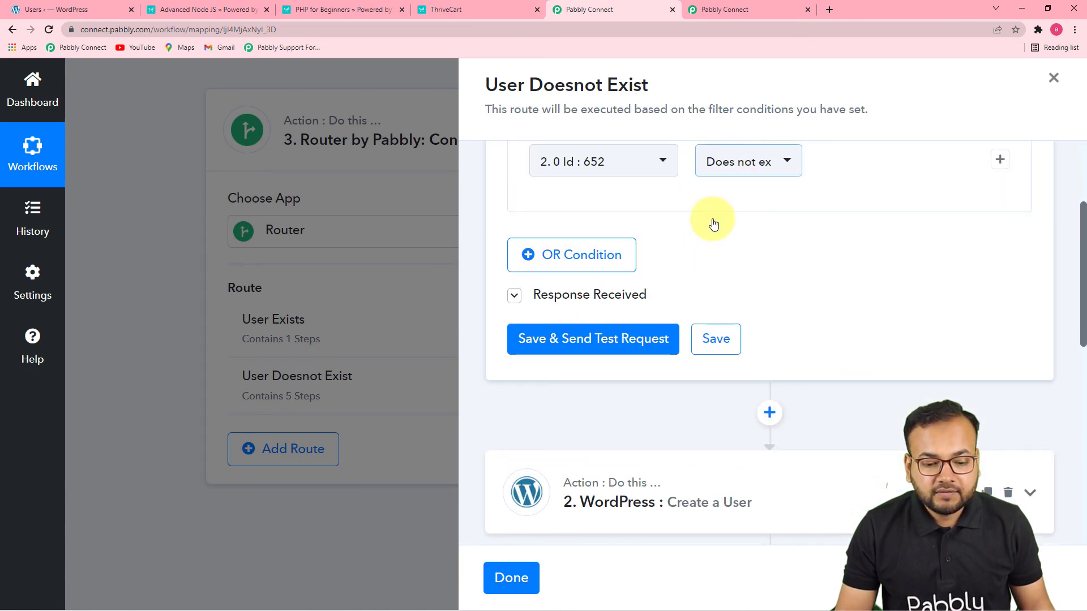
scroll(734, 166, up, 2)
scroll(780, 343, down, 5)
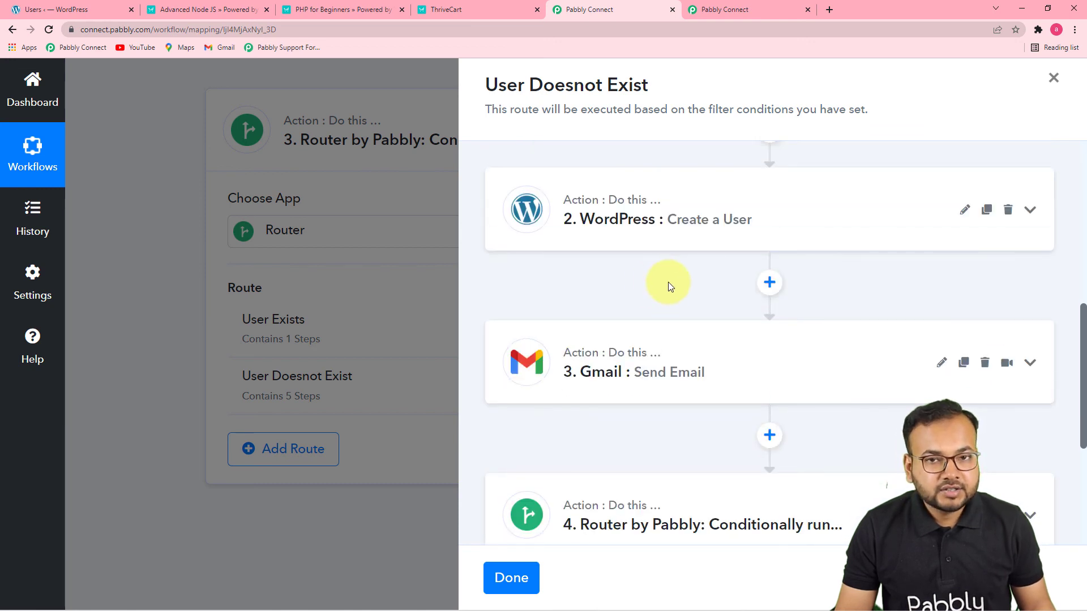
Review the mapped email, username, password and name fields of the WordPress Create a User action
scroll(674, 277, up, 1)
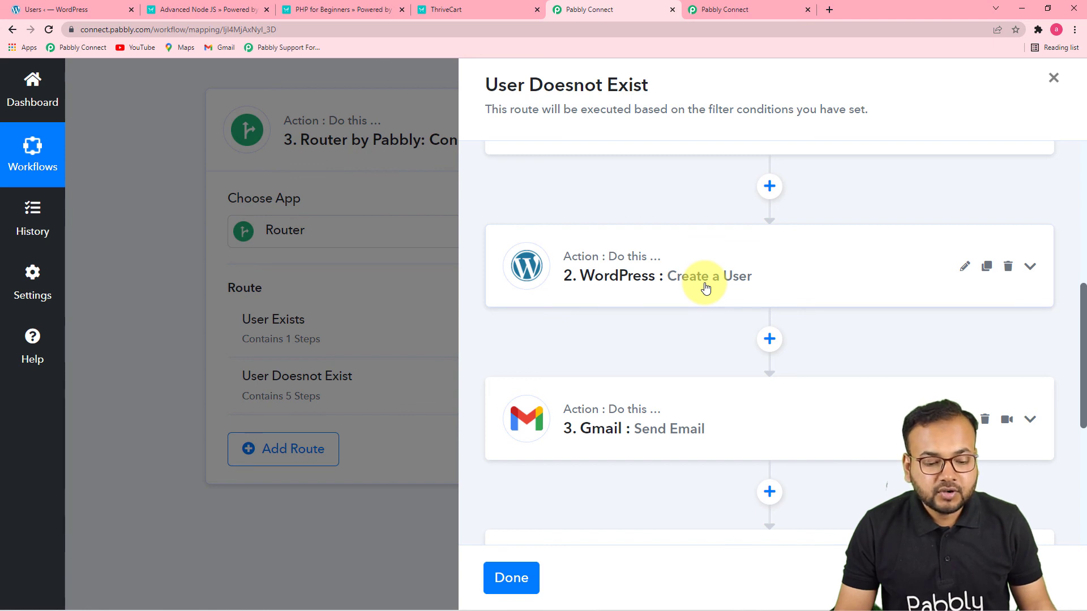
click(705, 288)
scroll(711, 306, down, 3)
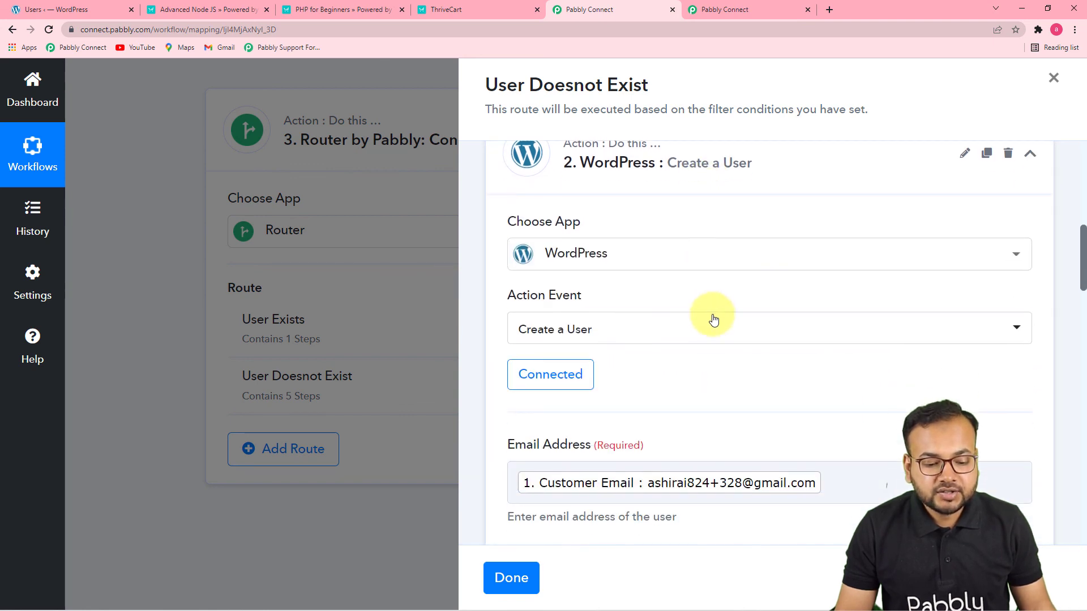
scroll(714, 321, down, 10)
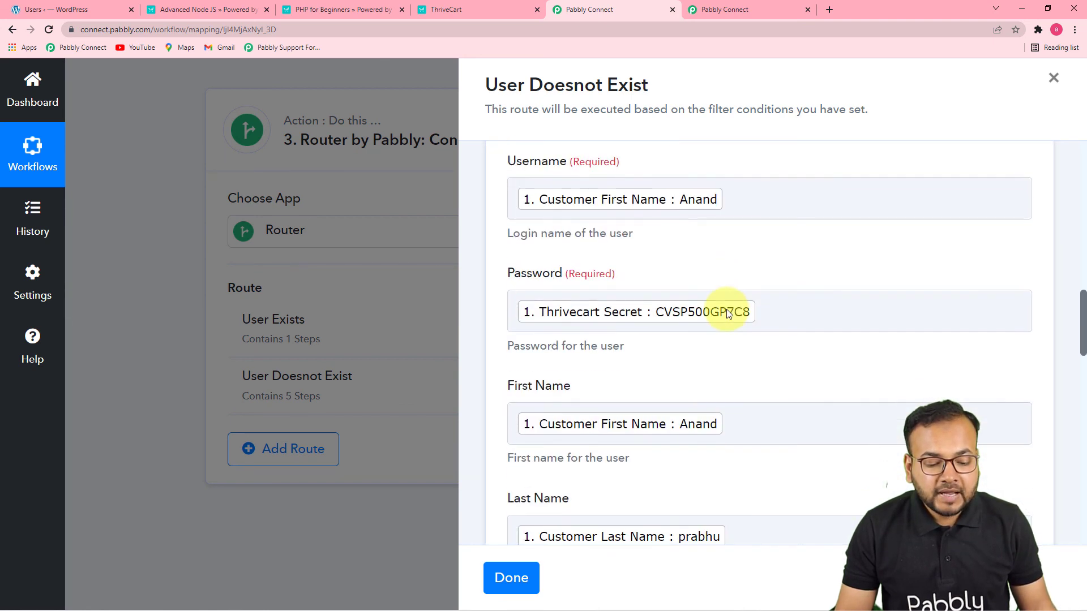
scroll(726, 309, down, 3)
scroll(726, 309, up, 3)
scroll(726, 309, down, 7)
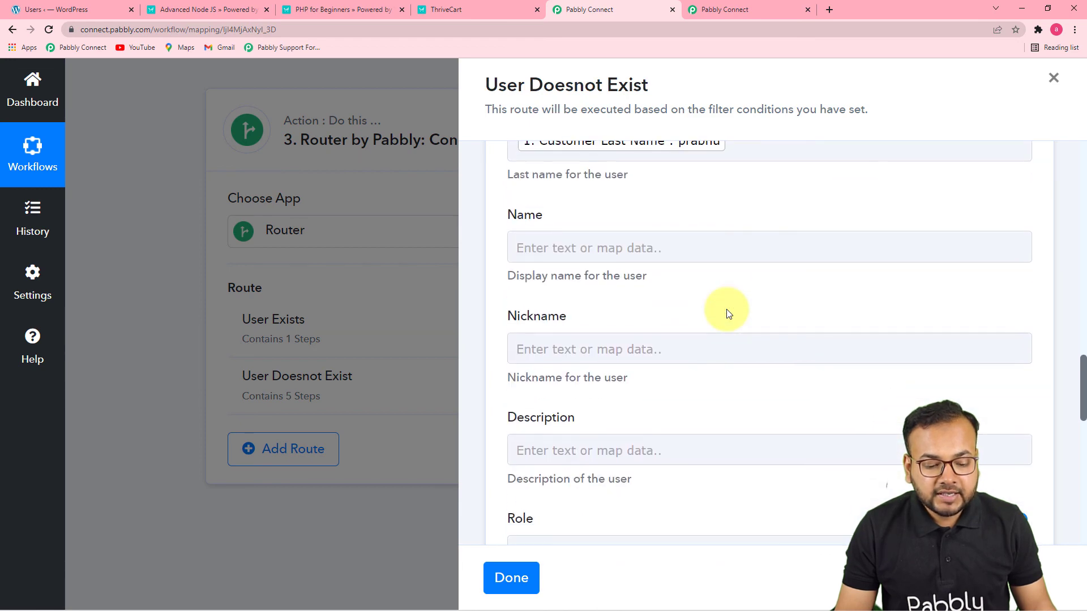
scroll(727, 311, down, 3)
scroll(790, 327, up, 13)
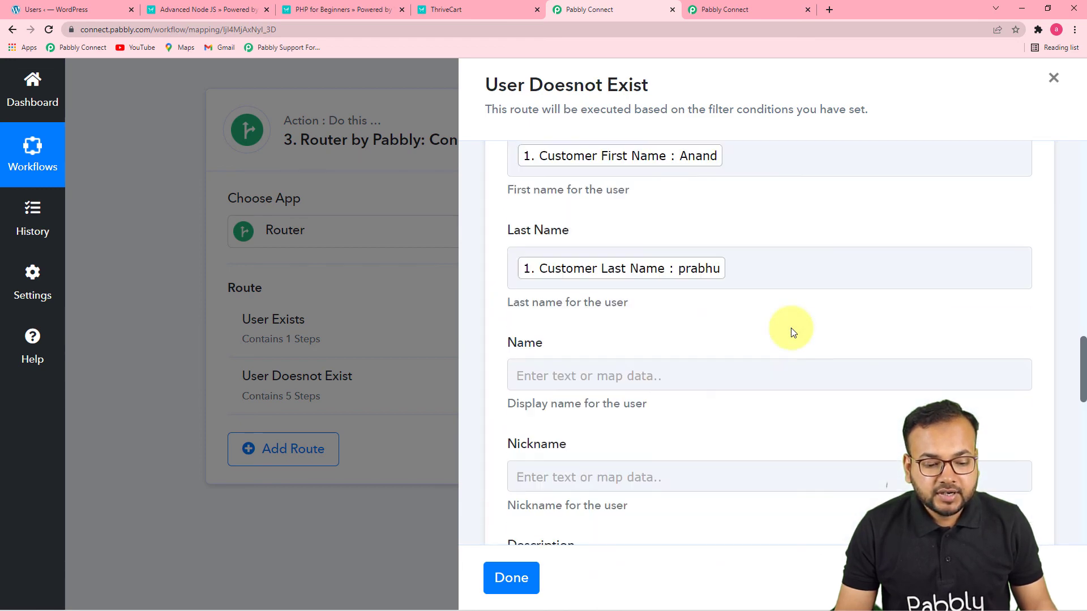
scroll(792, 332, up, 5)
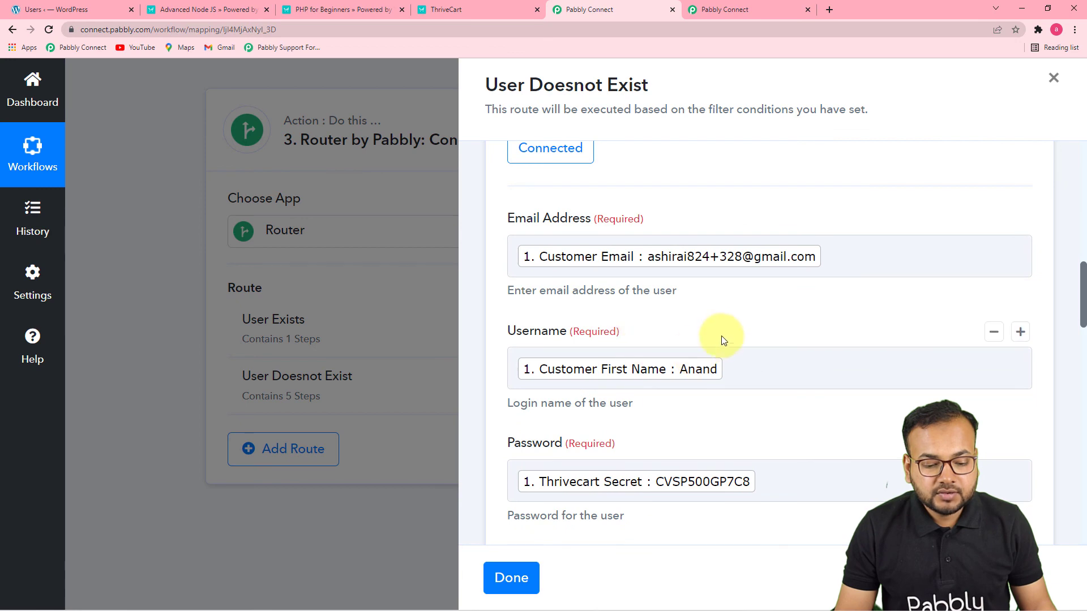
scroll(730, 346, down, 2)
scroll(740, 359, down, 10)
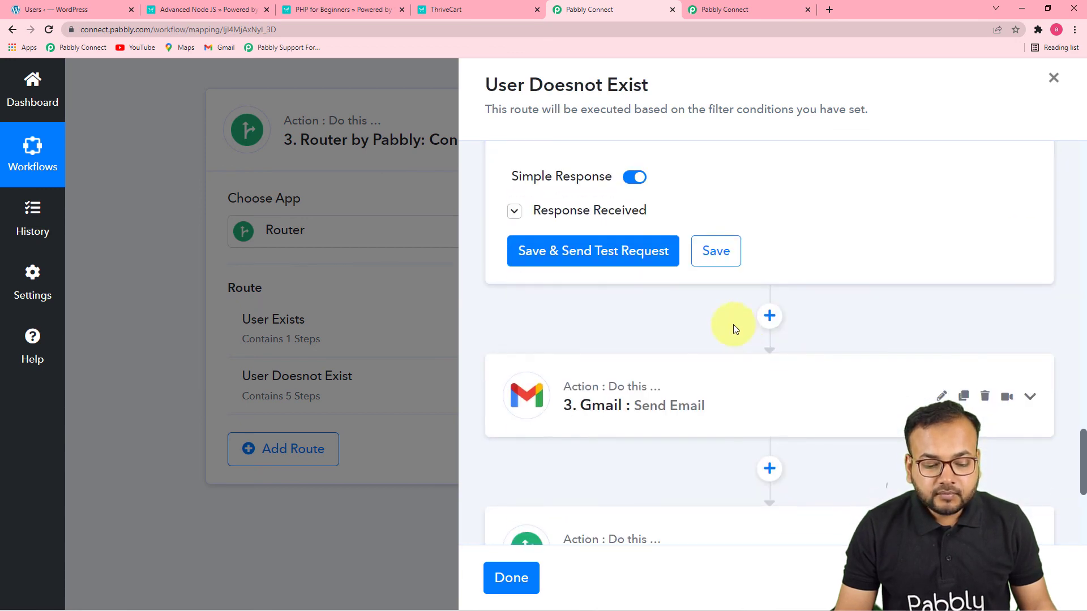
scroll(707, 328, down, 2)
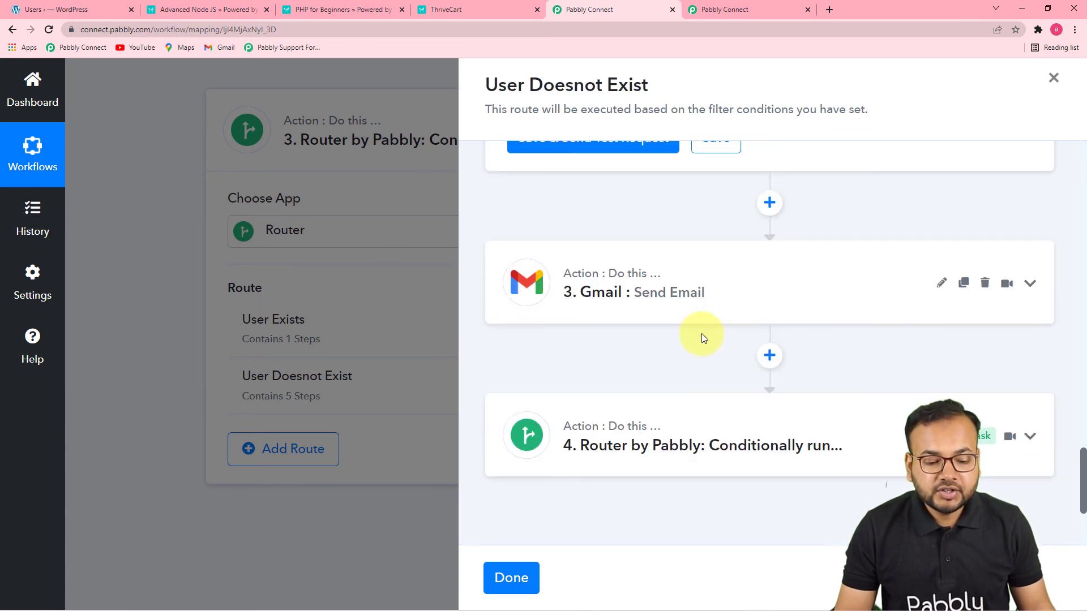
Review the Gmail Send Email action's recipient mapping and the login-credentials message in its email content
click(684, 300)
scroll(771, 322, down, 6)
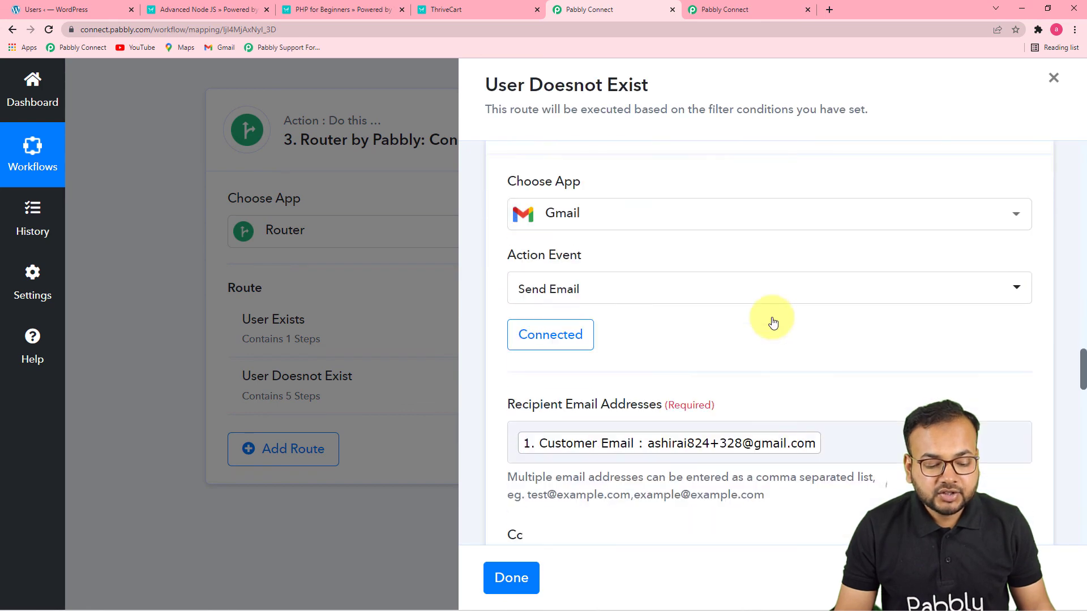
scroll(661, 324, down, 8)
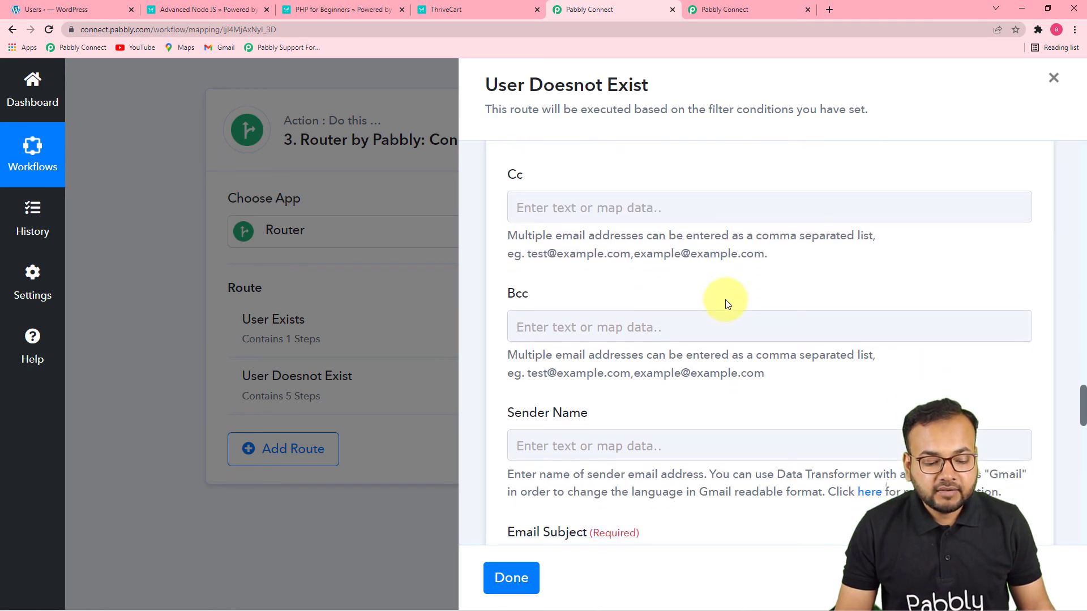
scroll(676, 353, down, 3)
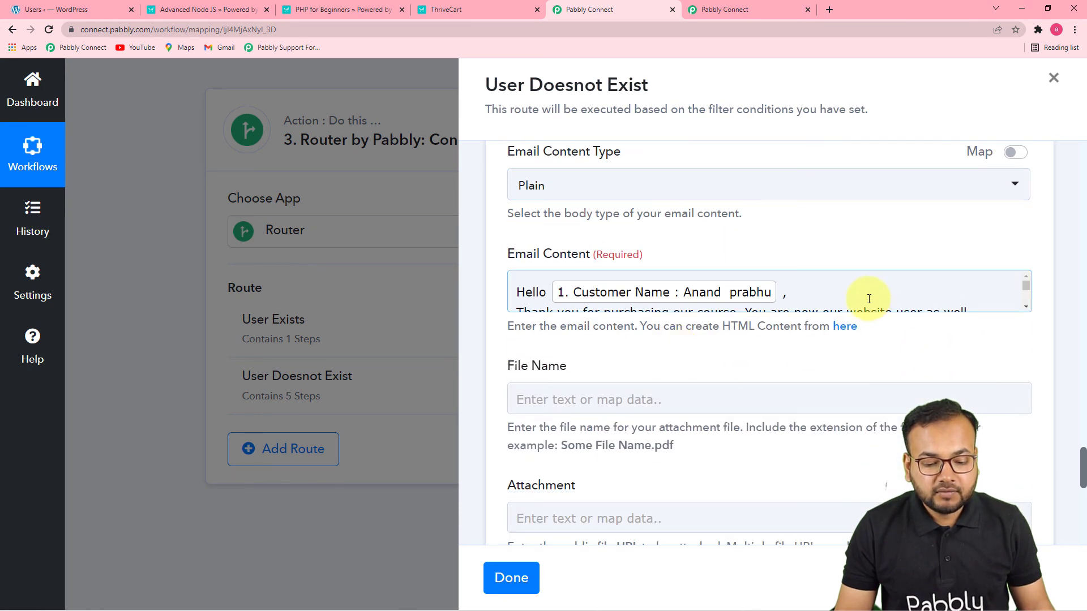
click(867, 296)
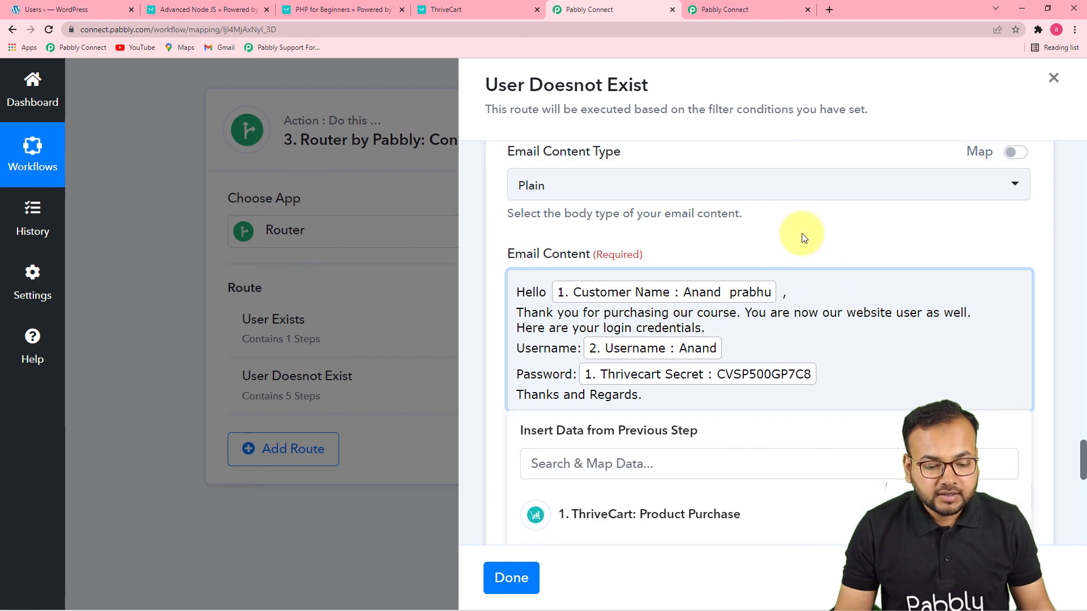
scroll(802, 233, down, 3)
scroll(715, 396, down, 7)
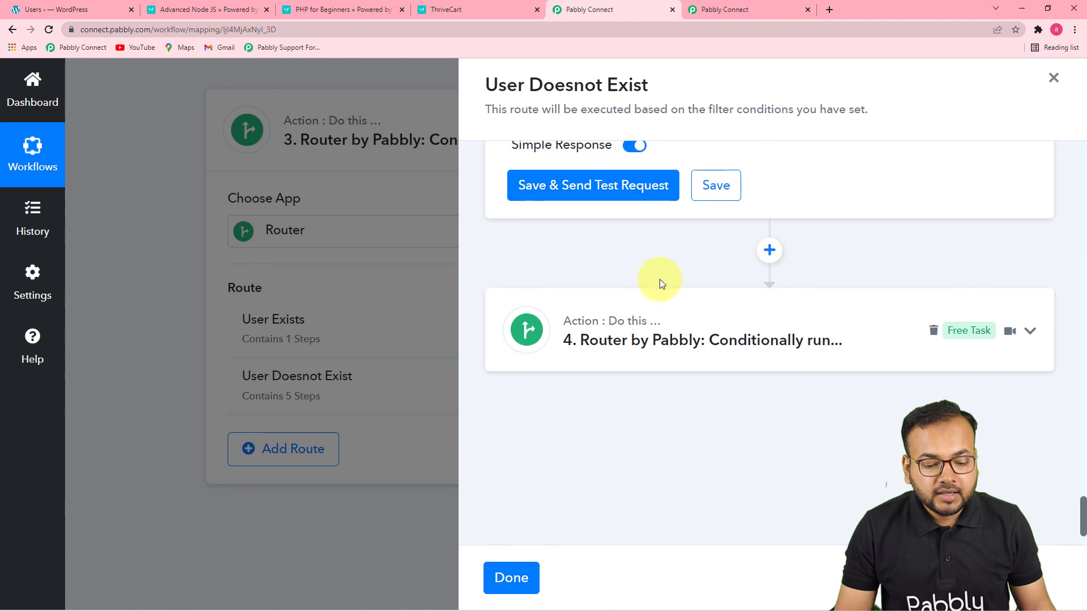
Expand the nested router in the User Doesnot Exist route and review the Php course route's filter condition
click(670, 358)
scroll(670, 359, down, 3)
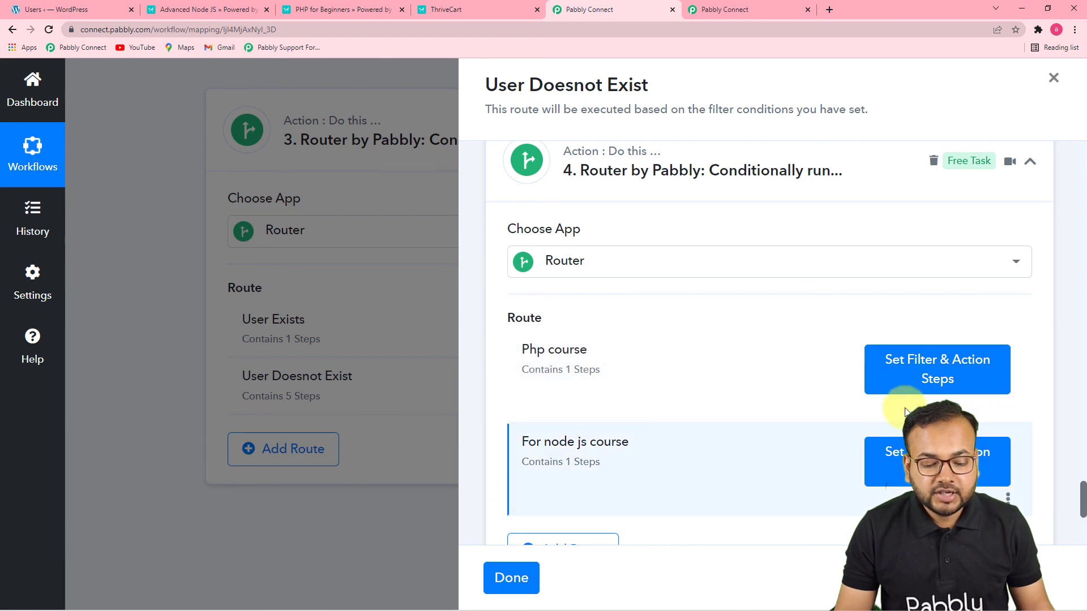
click(904, 371)
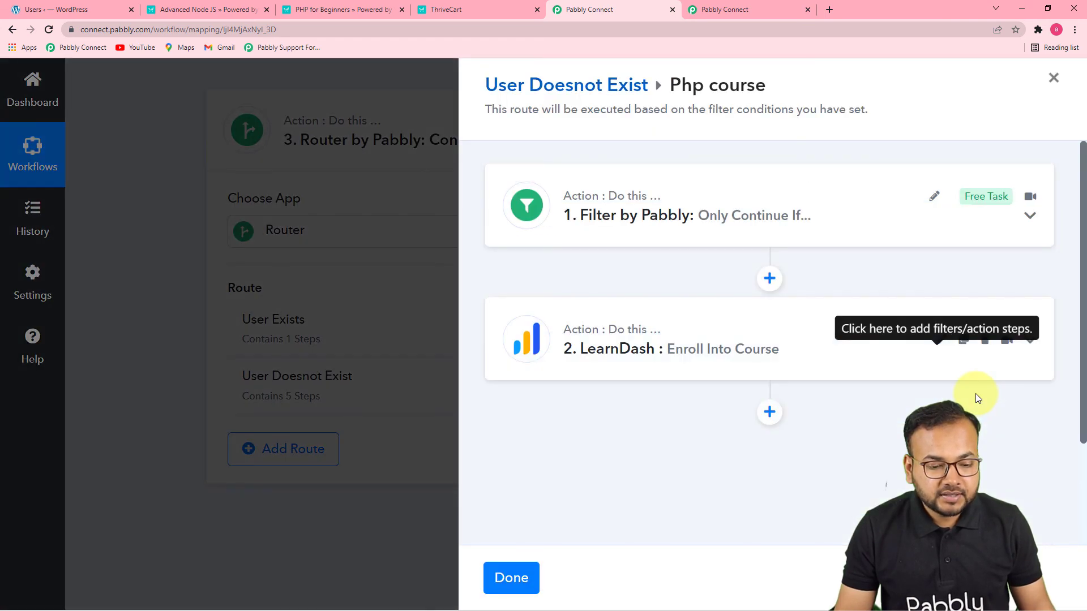
click(772, 227)
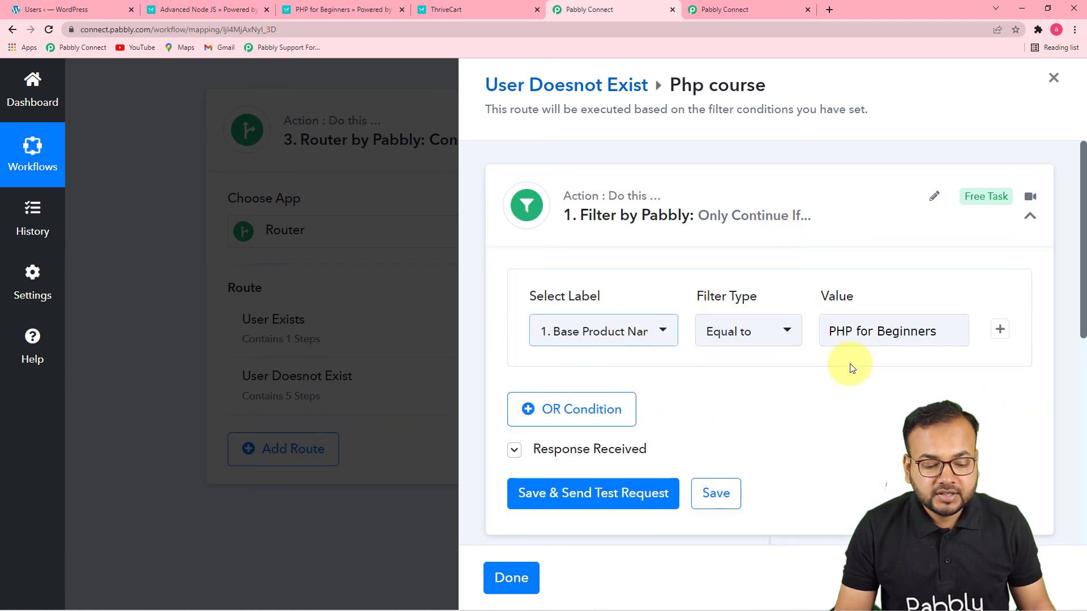
Review the course and User ID mapping of the LearnDash Enroll Into Course action, and close the User Doesnot Exist route
scroll(702, 386, down, 5)
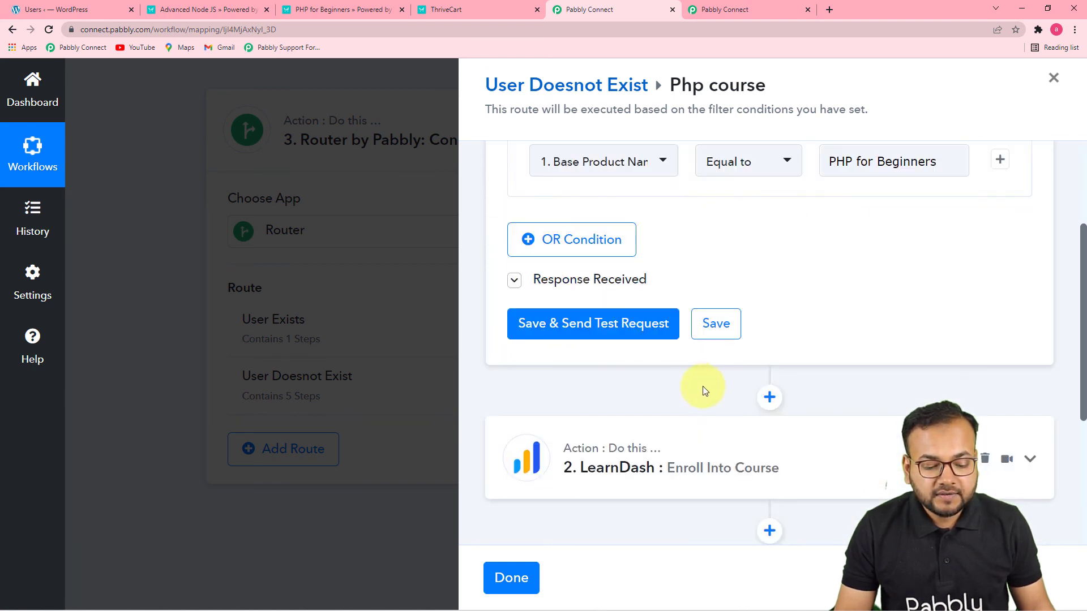
click(693, 300)
scroll(692, 301, down, 6)
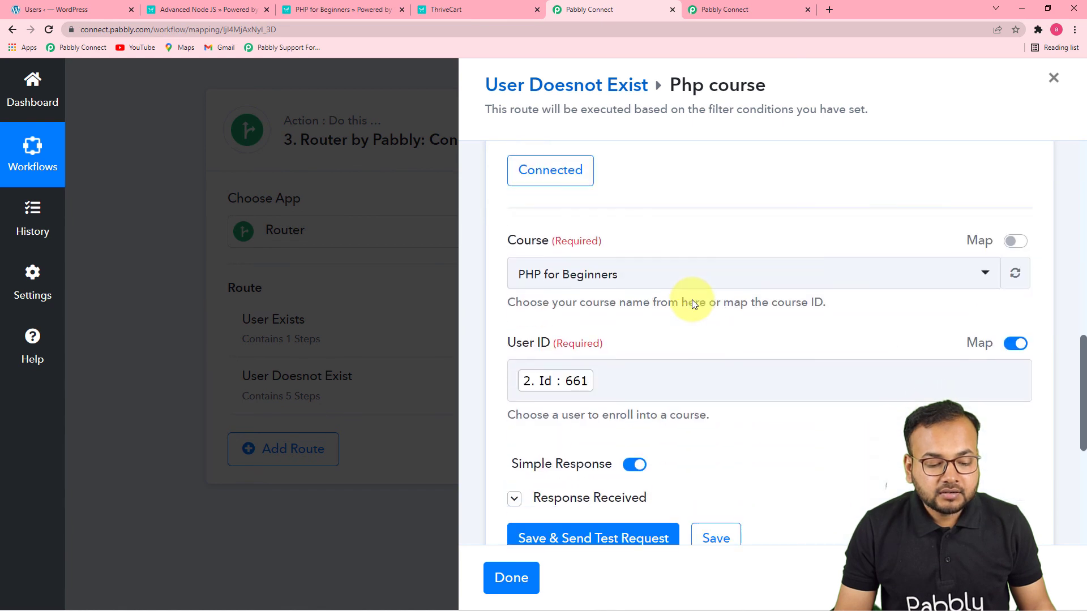
scroll(729, 334, down, 2)
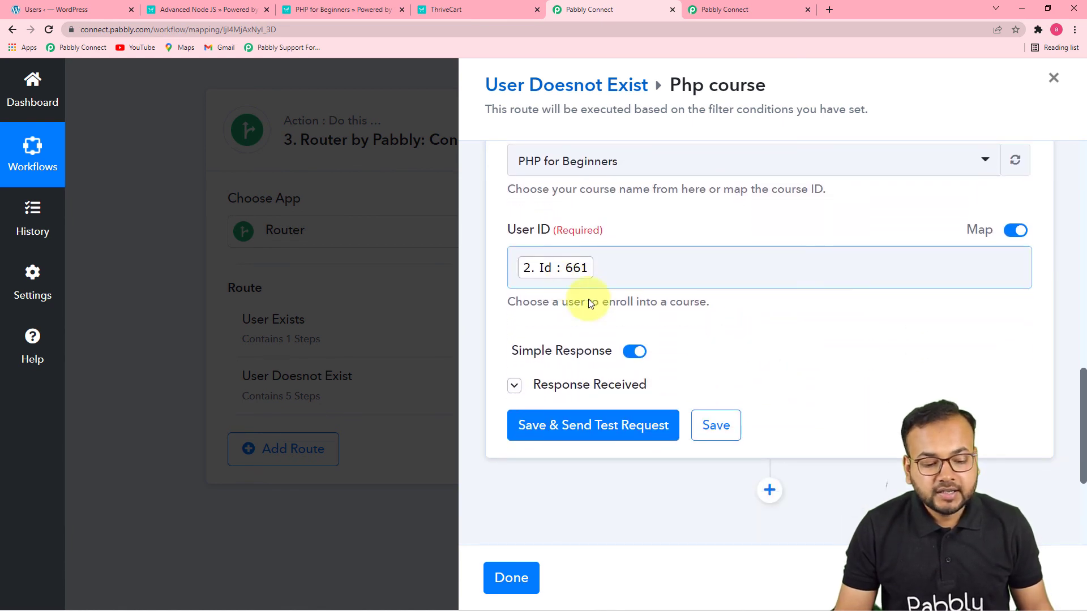
click(711, 280)
scroll(696, 444, down, 5)
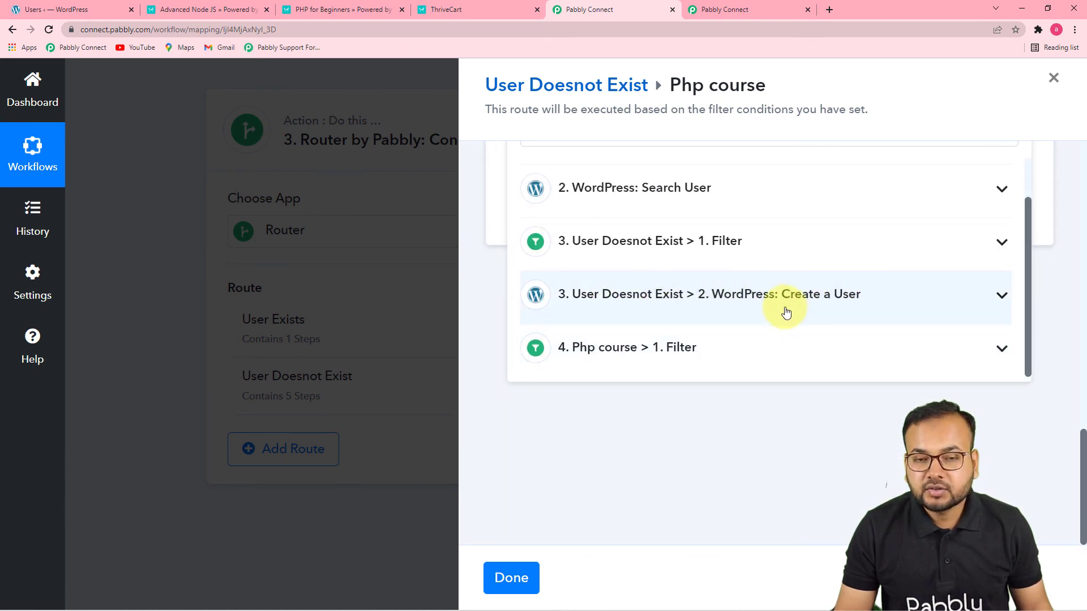
click(787, 428)
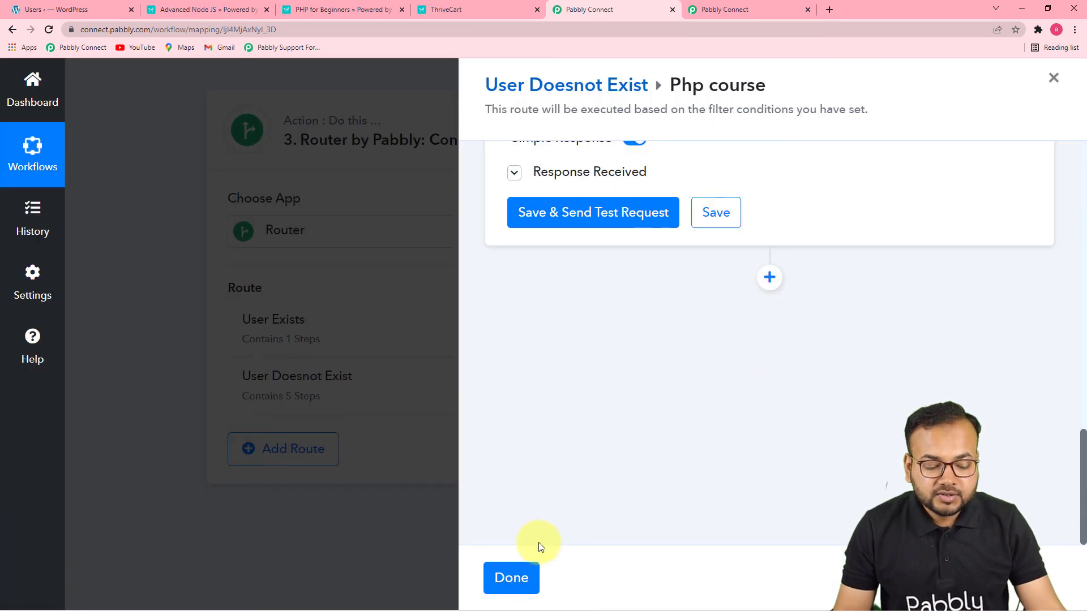
click(511, 577)
click(508, 578)
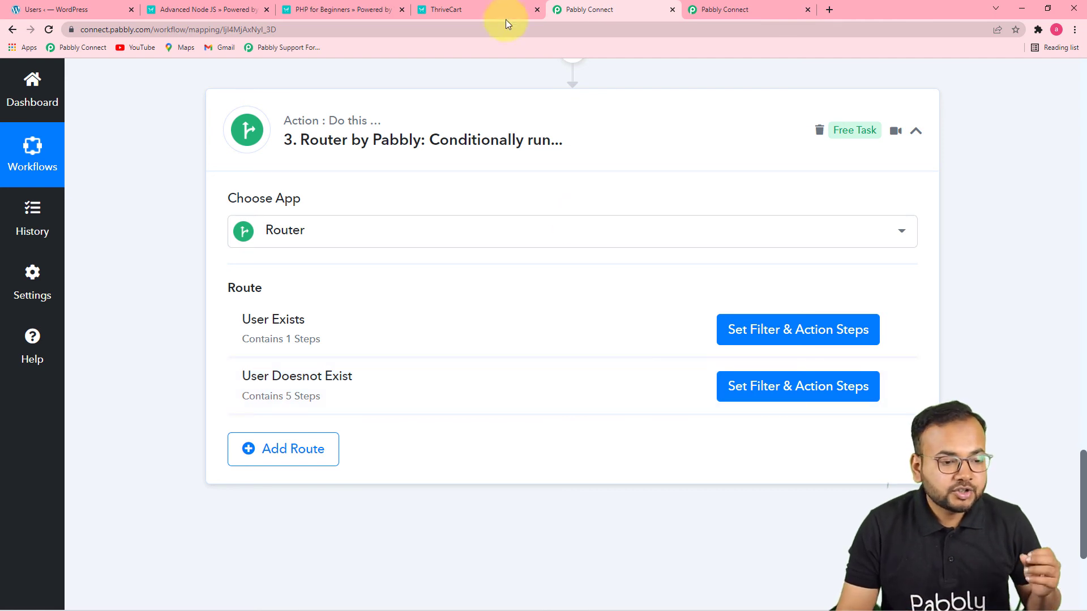
Check the PHP for Beginners order confirmation in ThriveCart, and return to Pabbly Connect to review the workflow's received order data
click(447, 10)
click(363, 9)
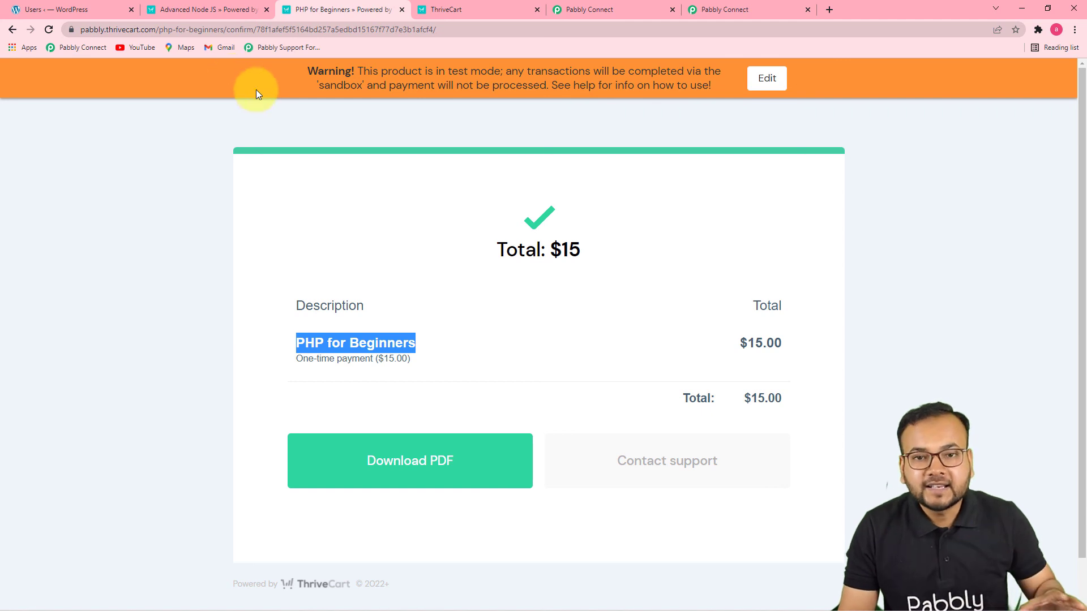
click(582, 10)
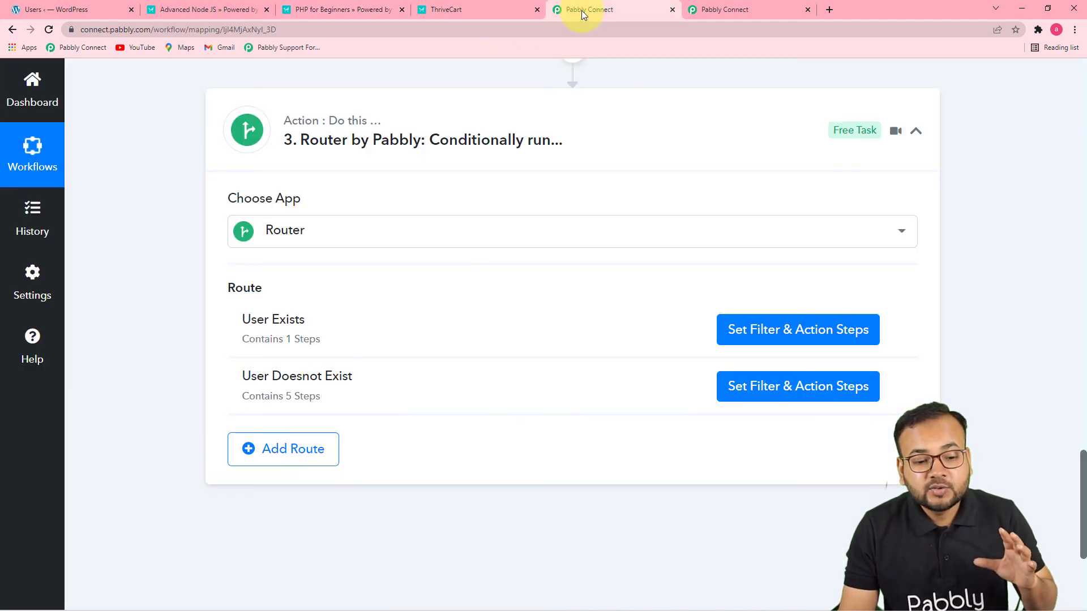
scroll(673, 204, up, 5)
scroll(672, 204, up, 10)
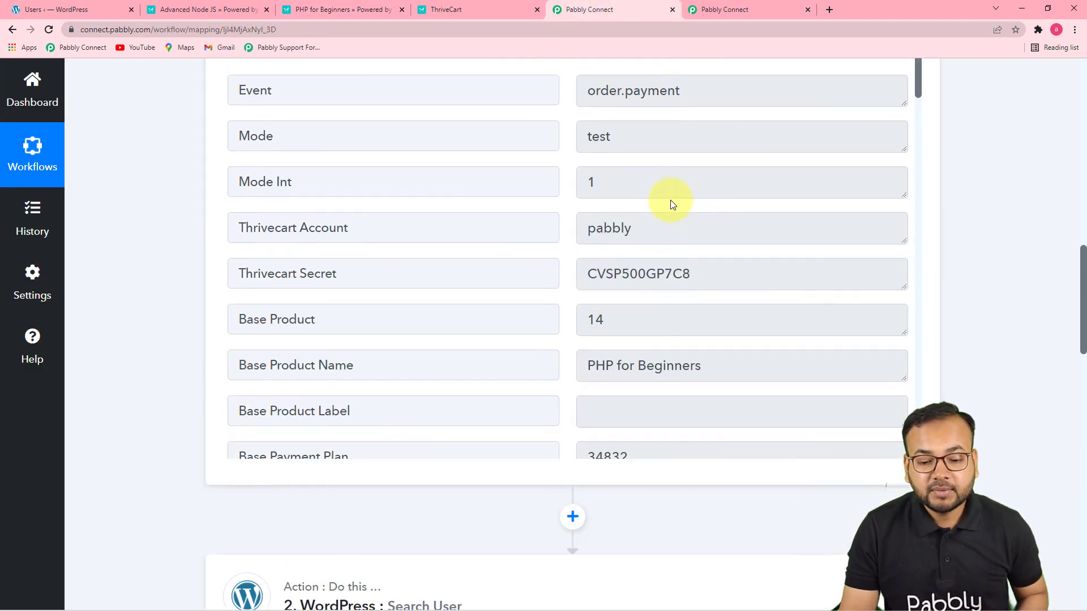